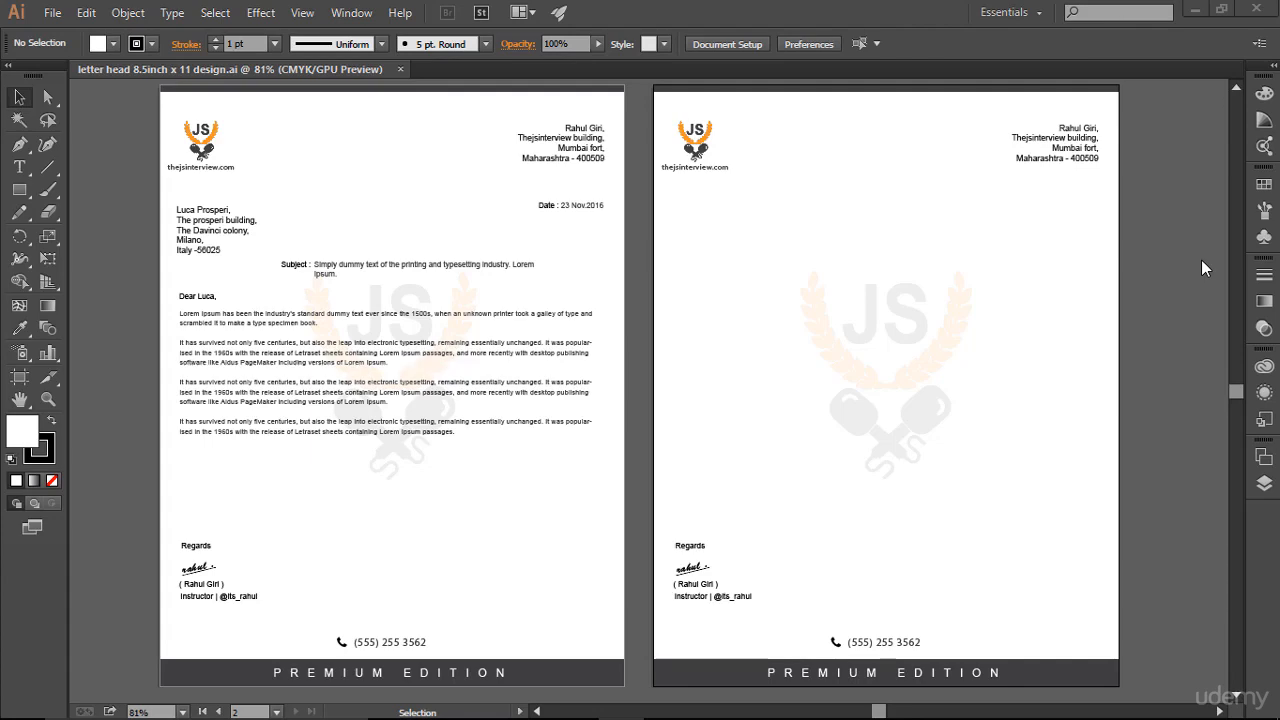
Step: Create a print document named Invoice, Letter size in inches, with a 0.125 in bleed on all sides, and fit its artboard in view
left_click(52, 12)
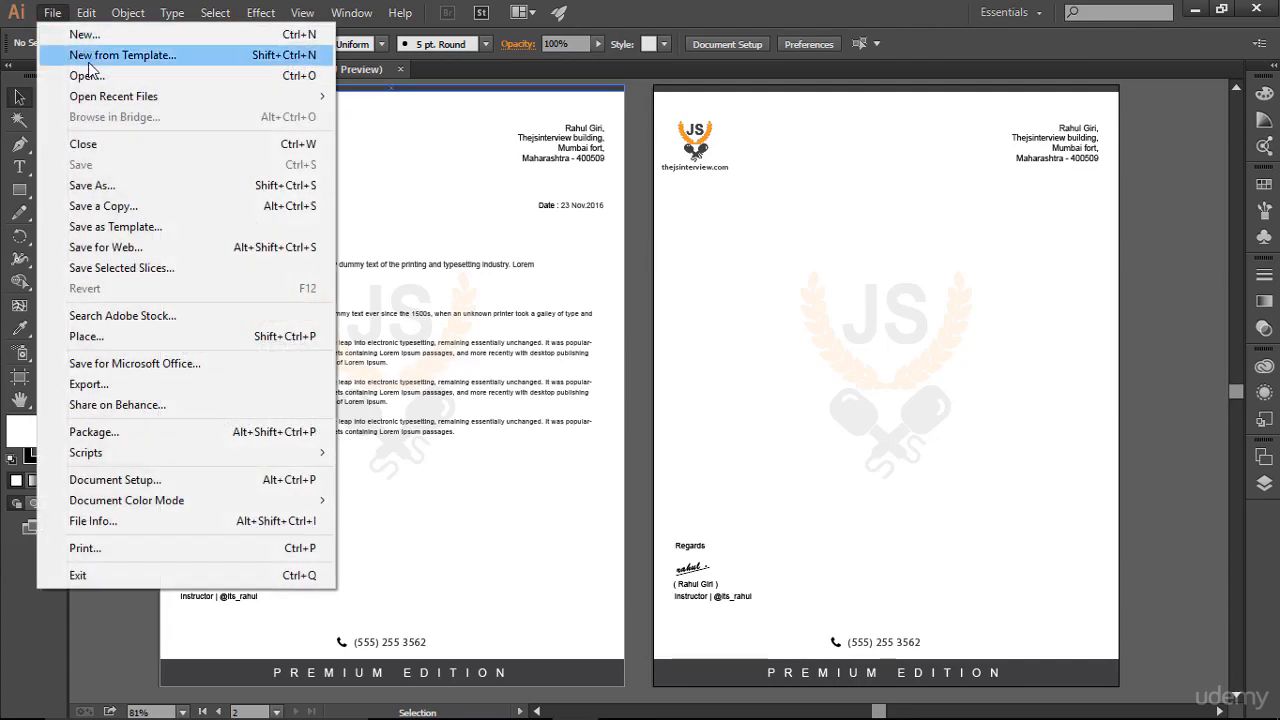
left_click(85, 36)
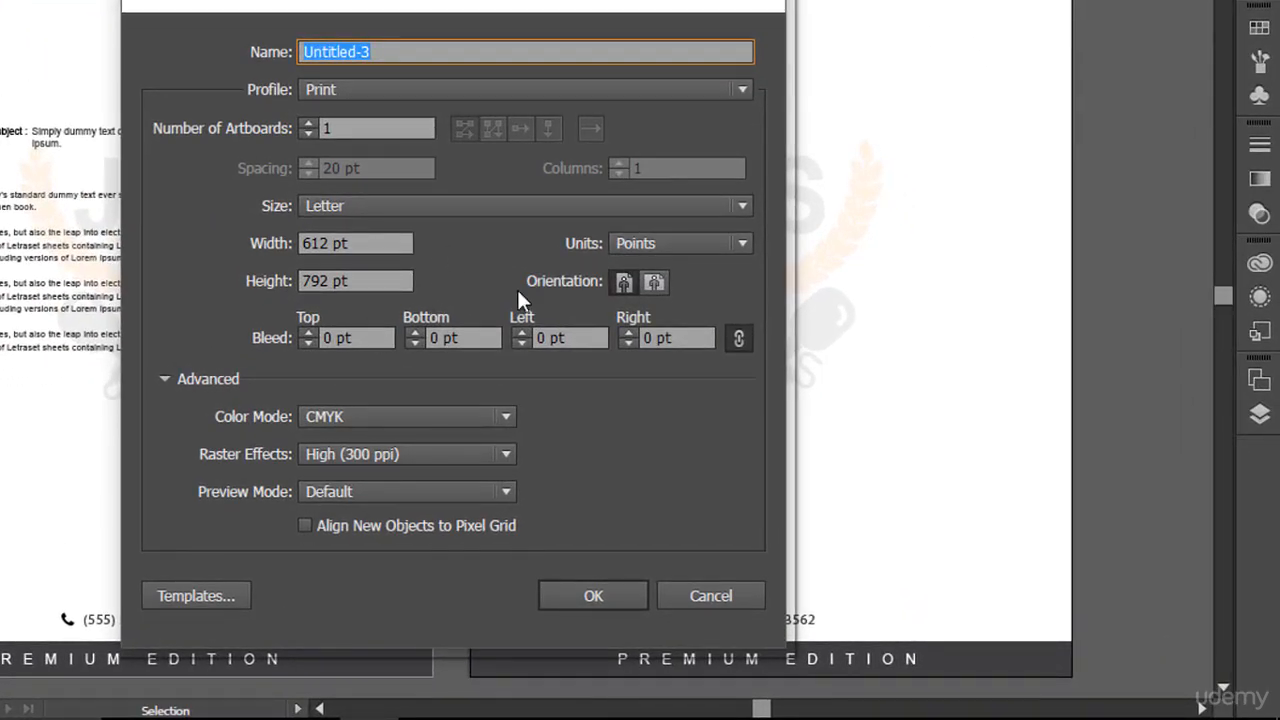
type("Invoice")
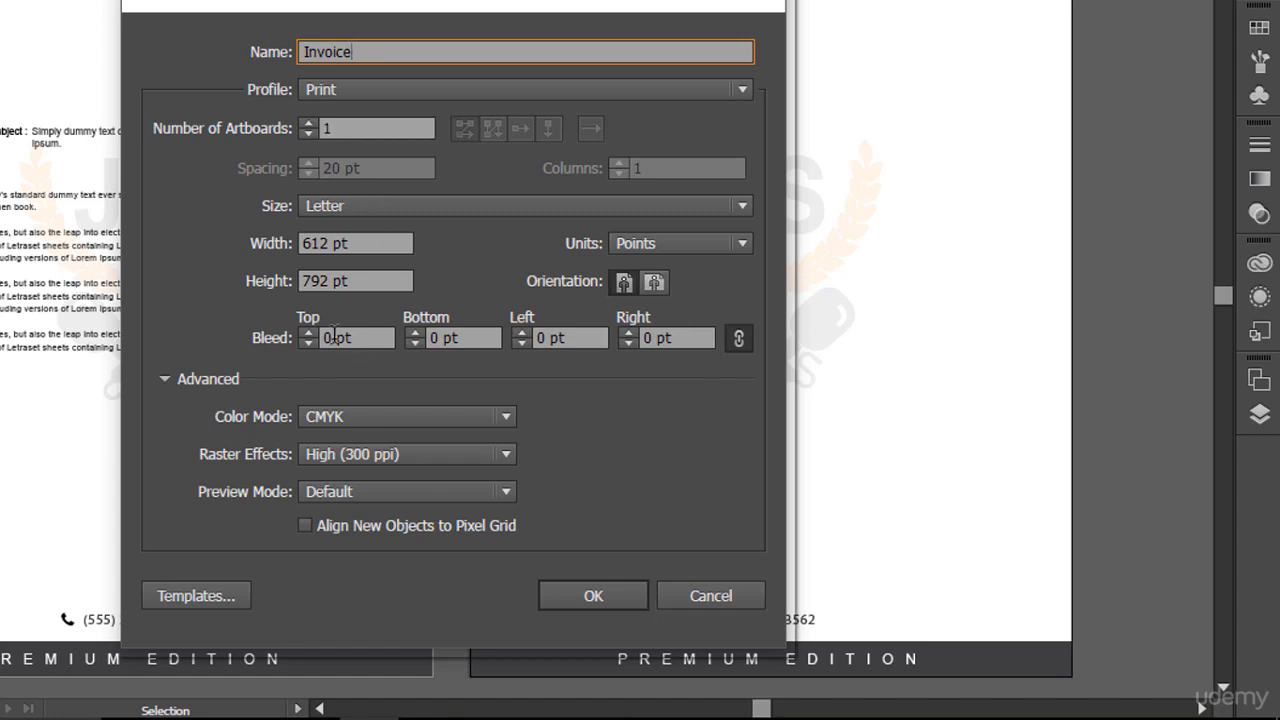
left_click(703, 243)
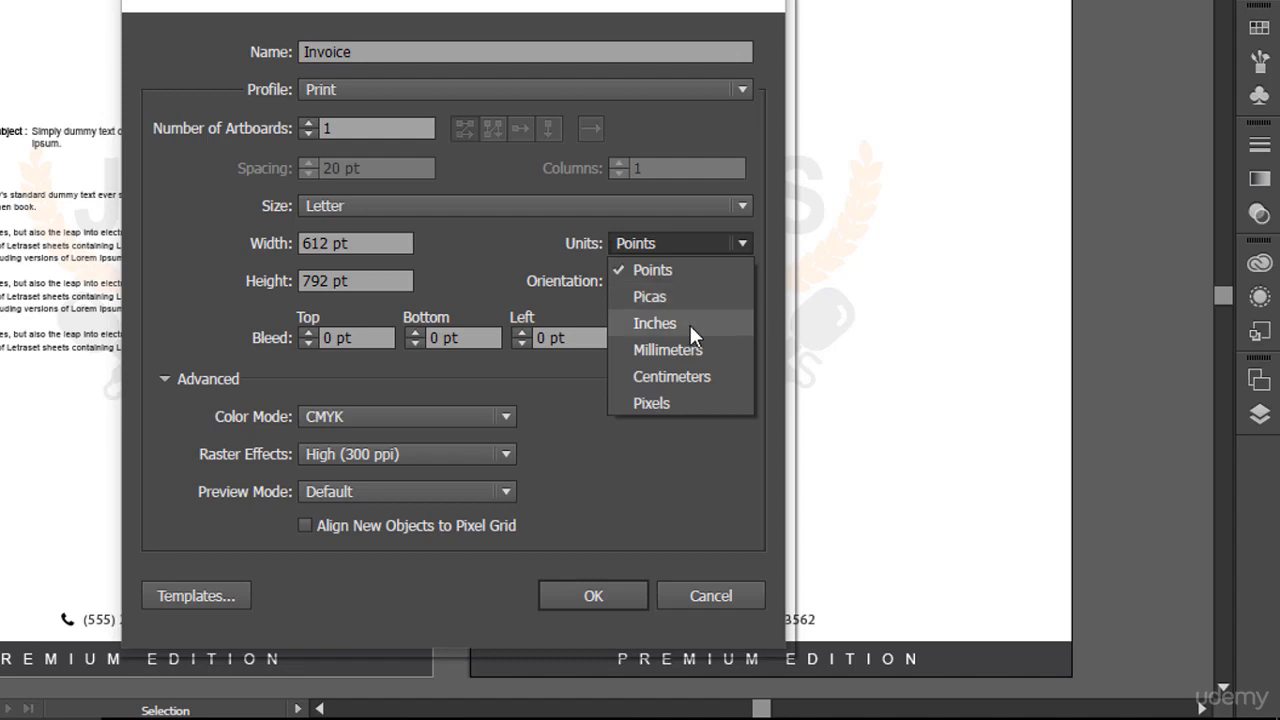
left_click(690, 322)
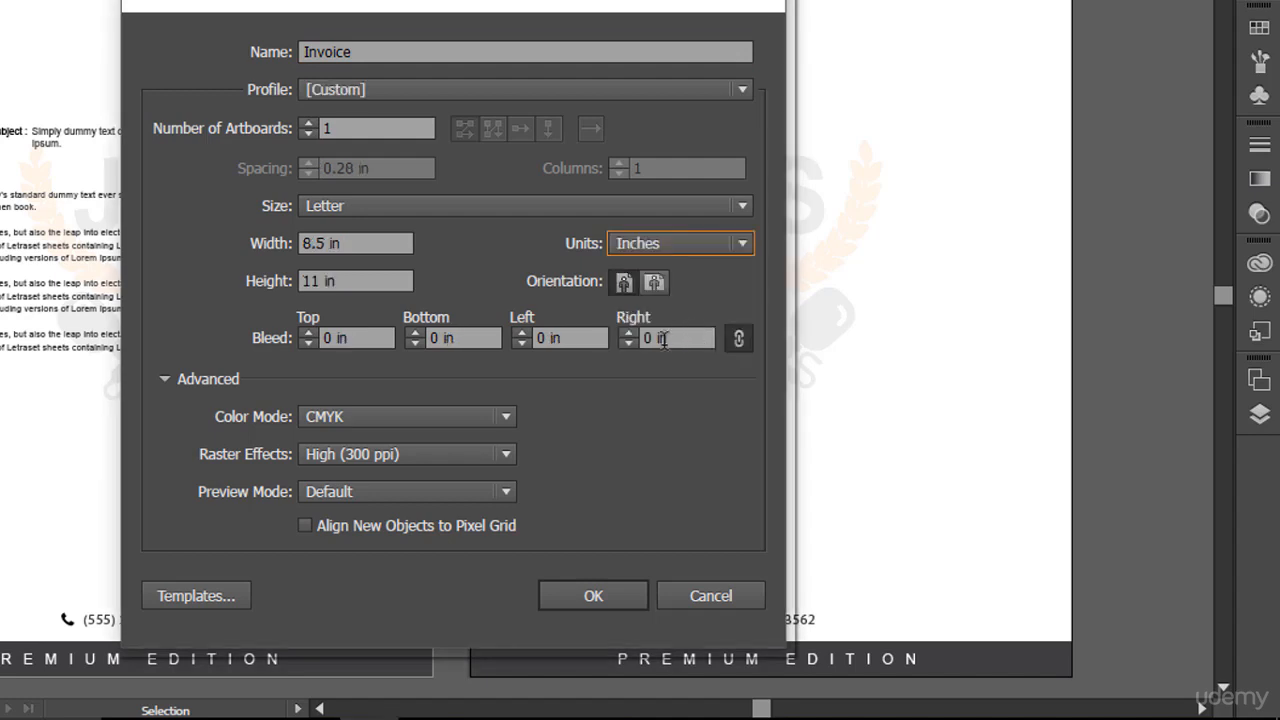
left_click(311, 332)
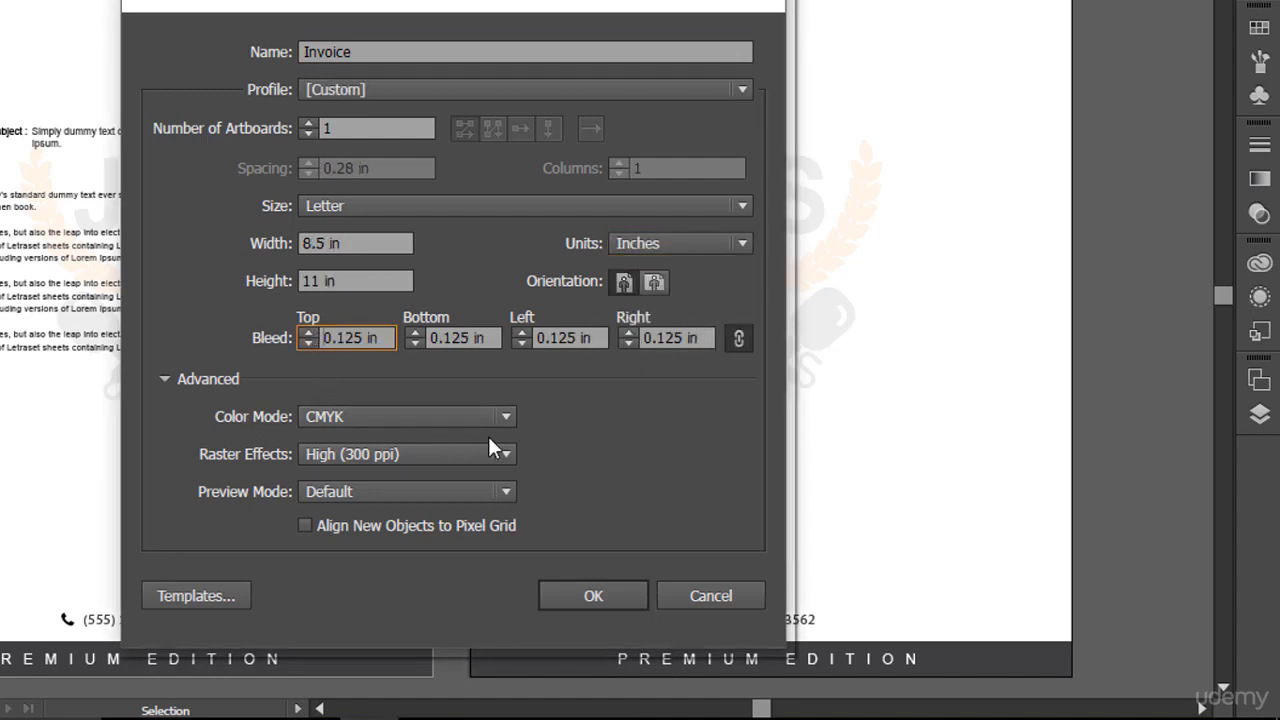
left_click(599, 600)
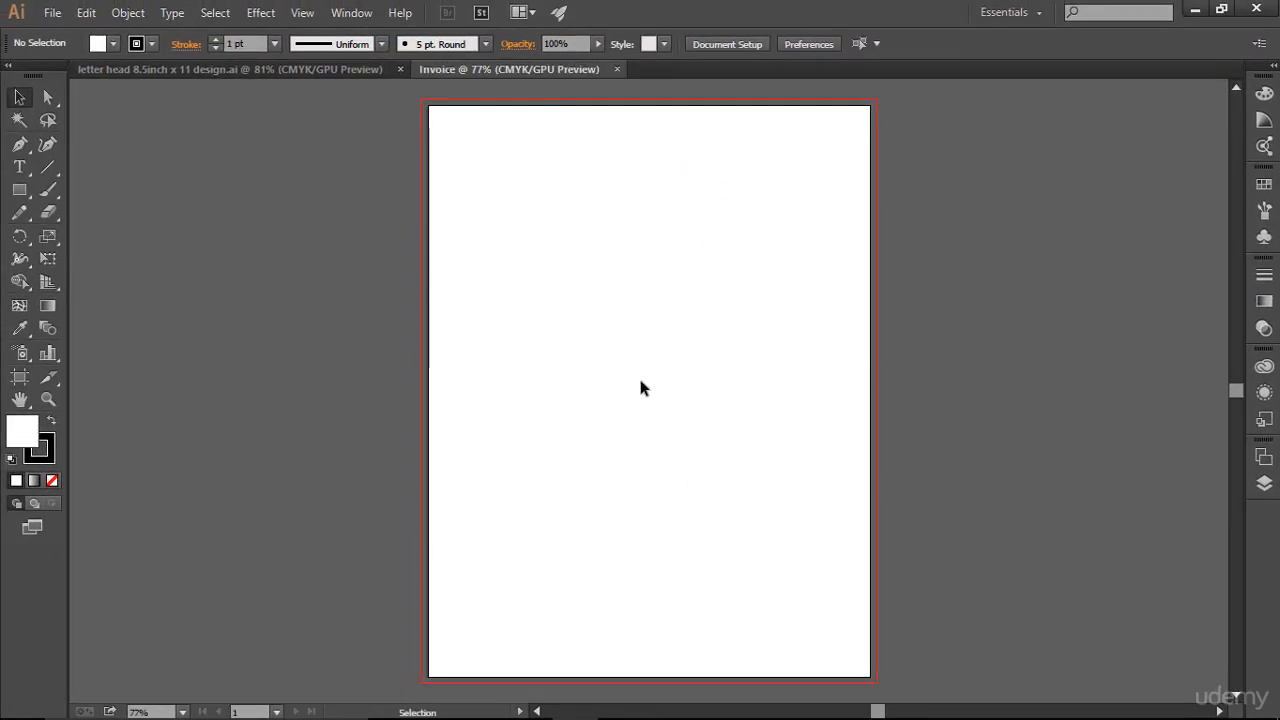
key("ctrl+0")
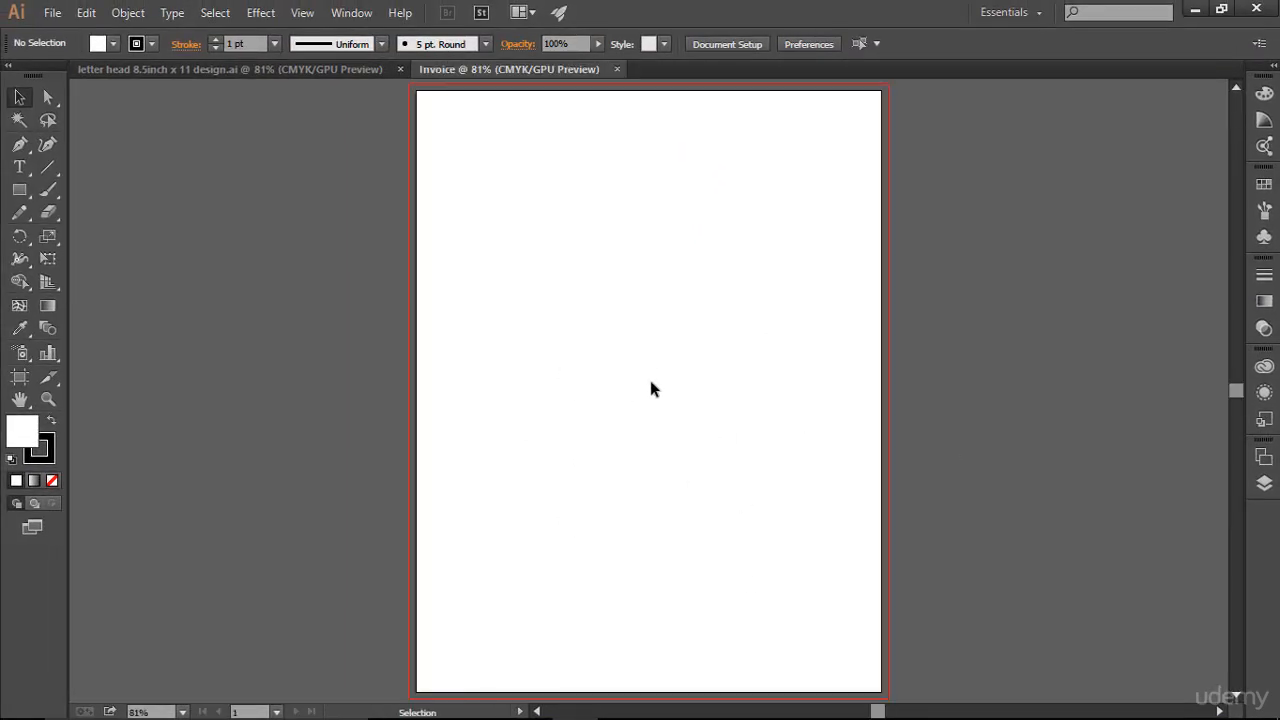
Step: Show and unlock the guides in the letterhead document
left_click(357, 72)
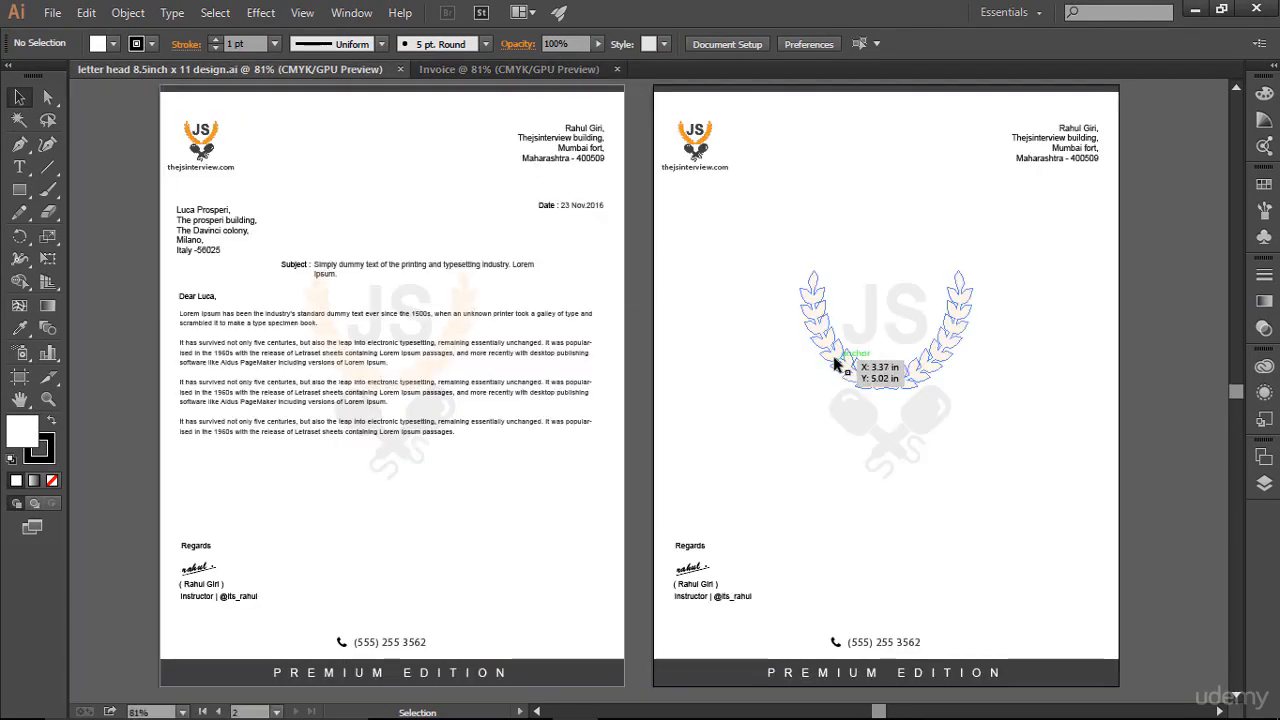
left_click(545, 69)
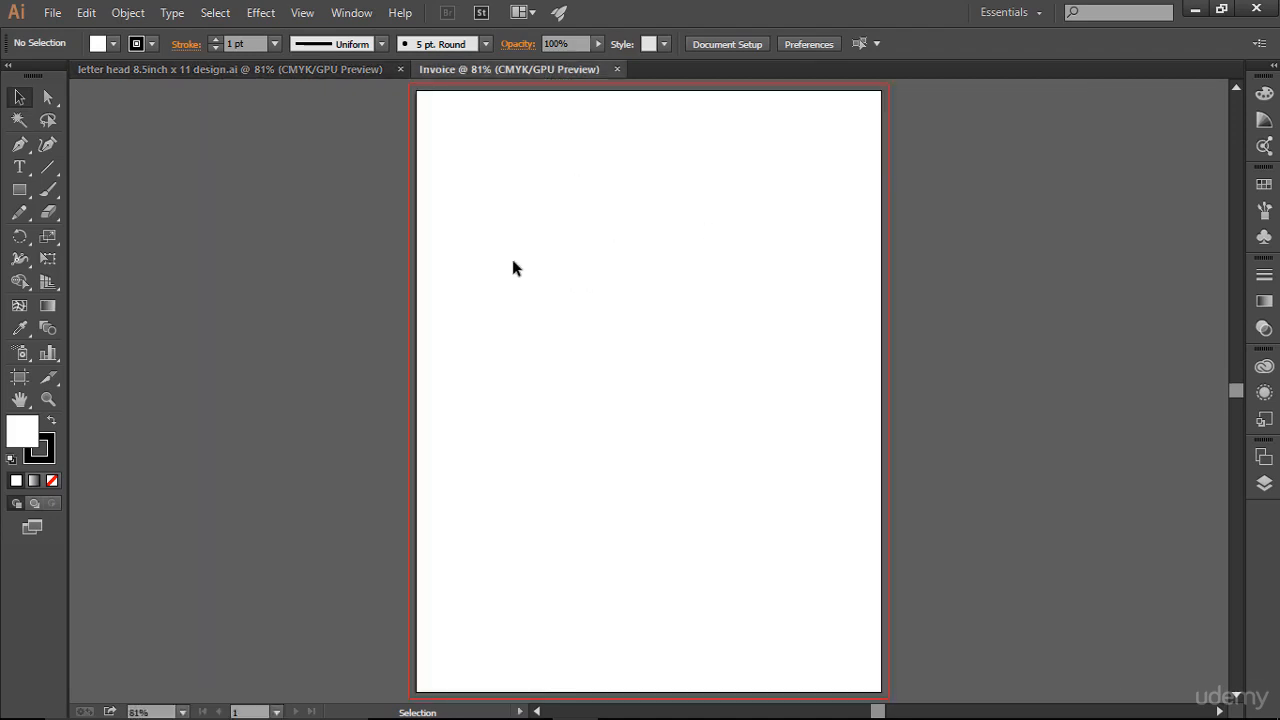
left_click(321, 70)
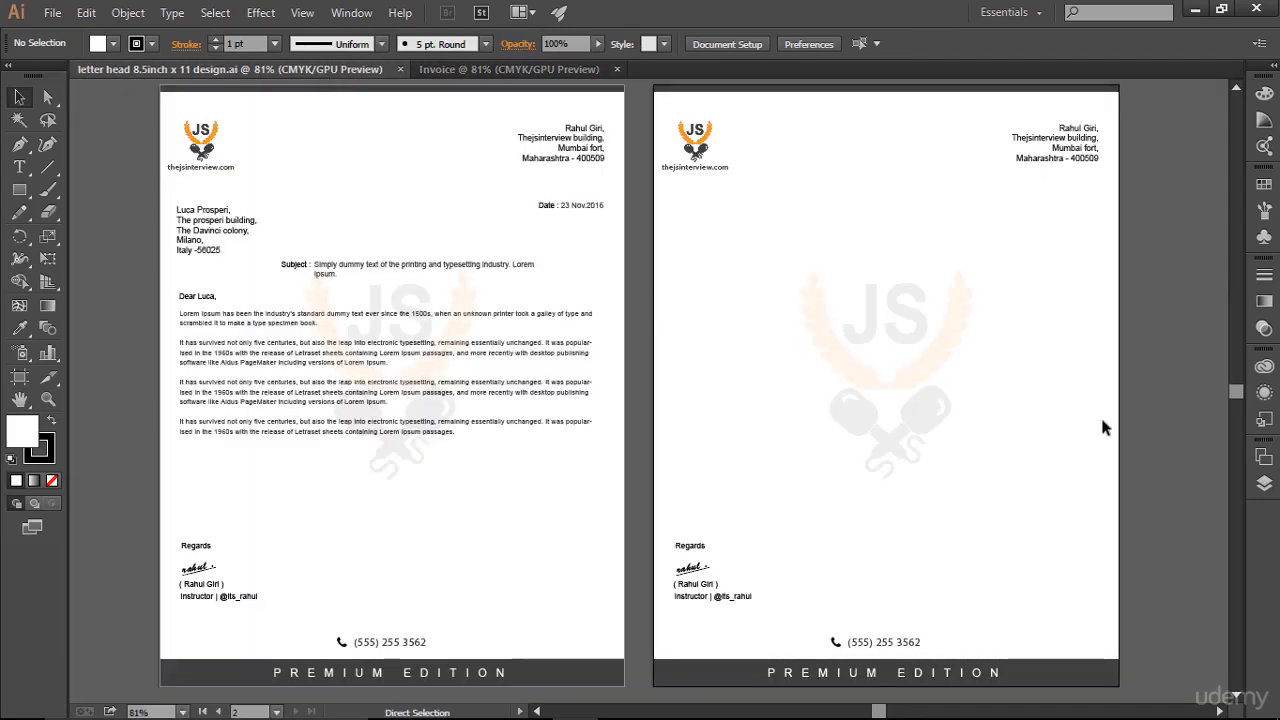
key("ctrl+;")
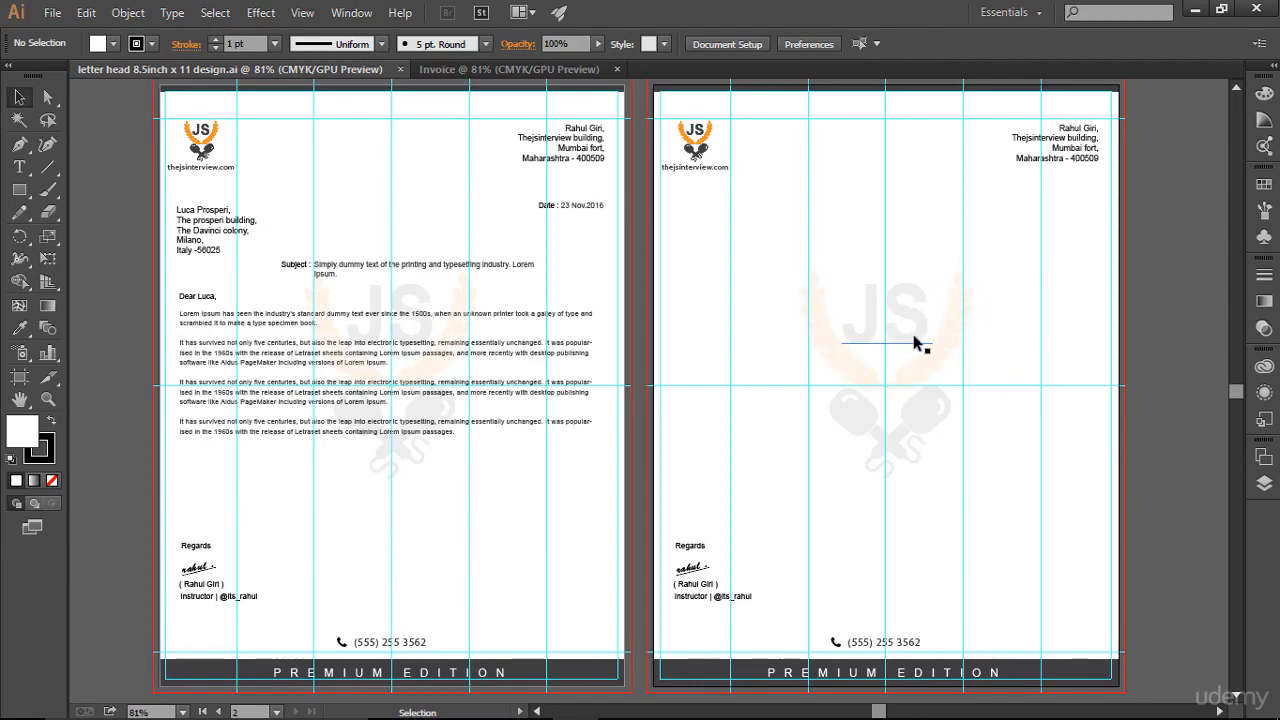
left_click(302, 12)
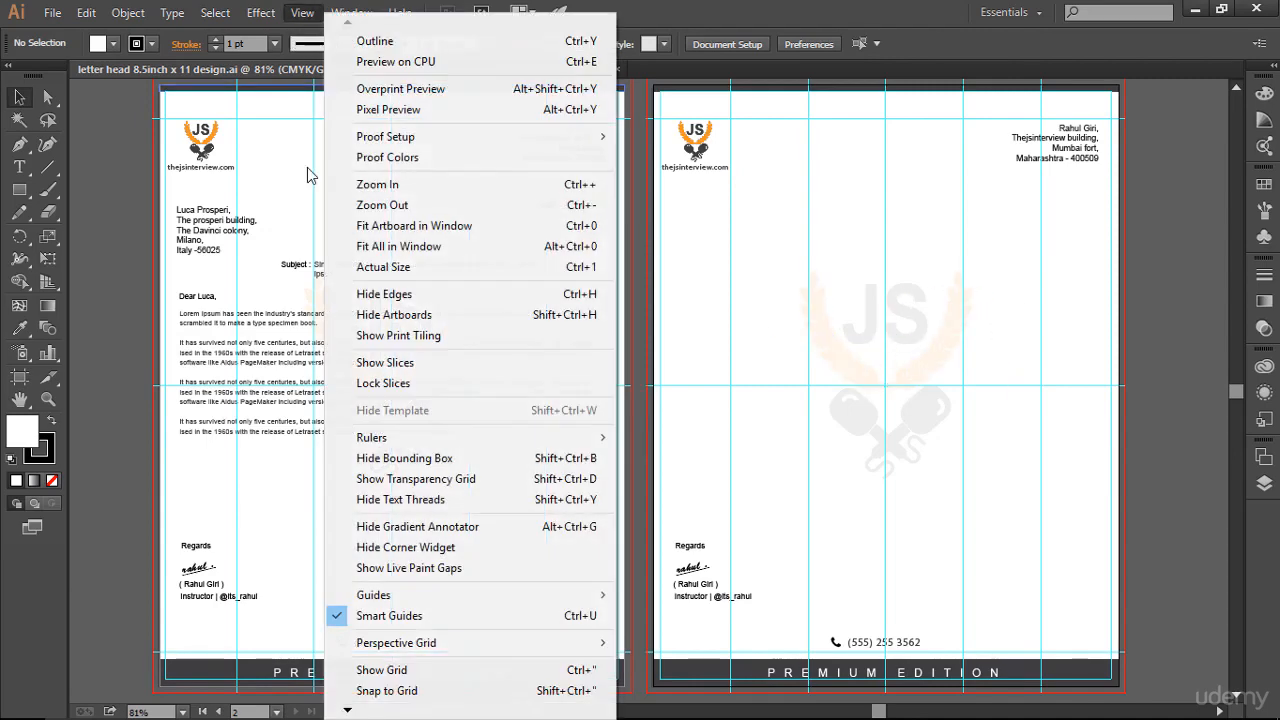
mouse_move(591, 595)
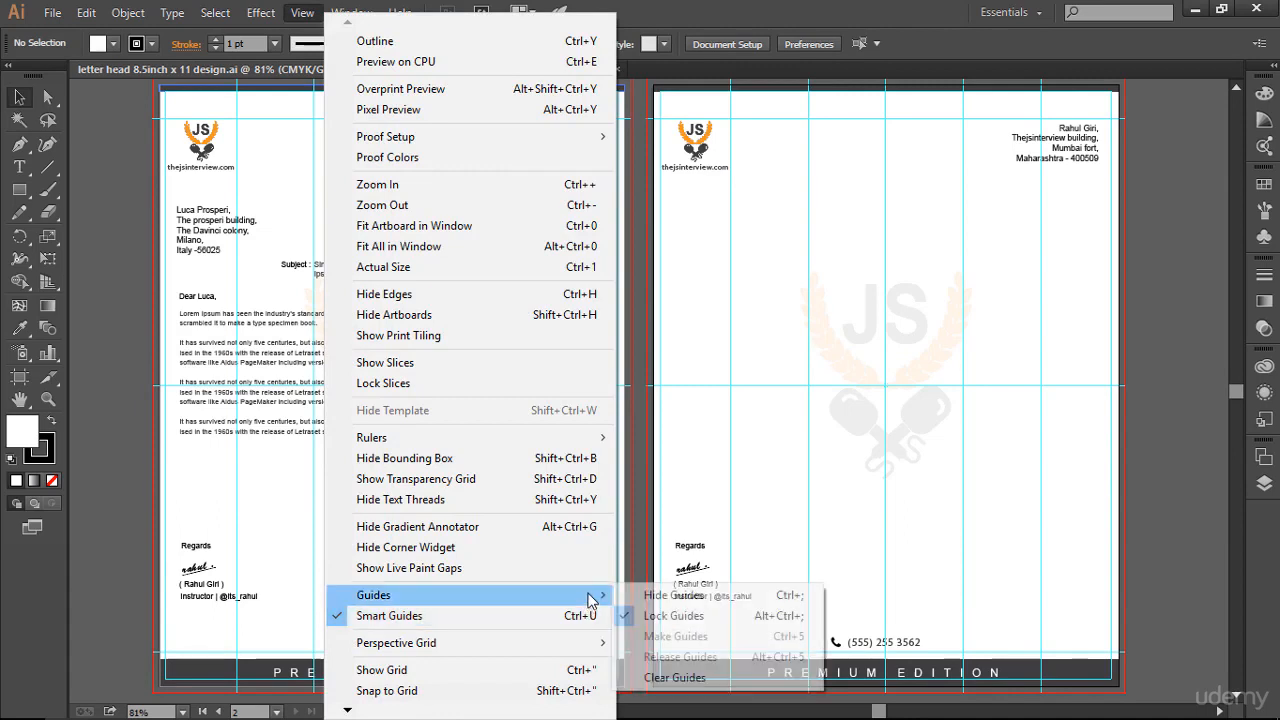
left_click(636, 618)
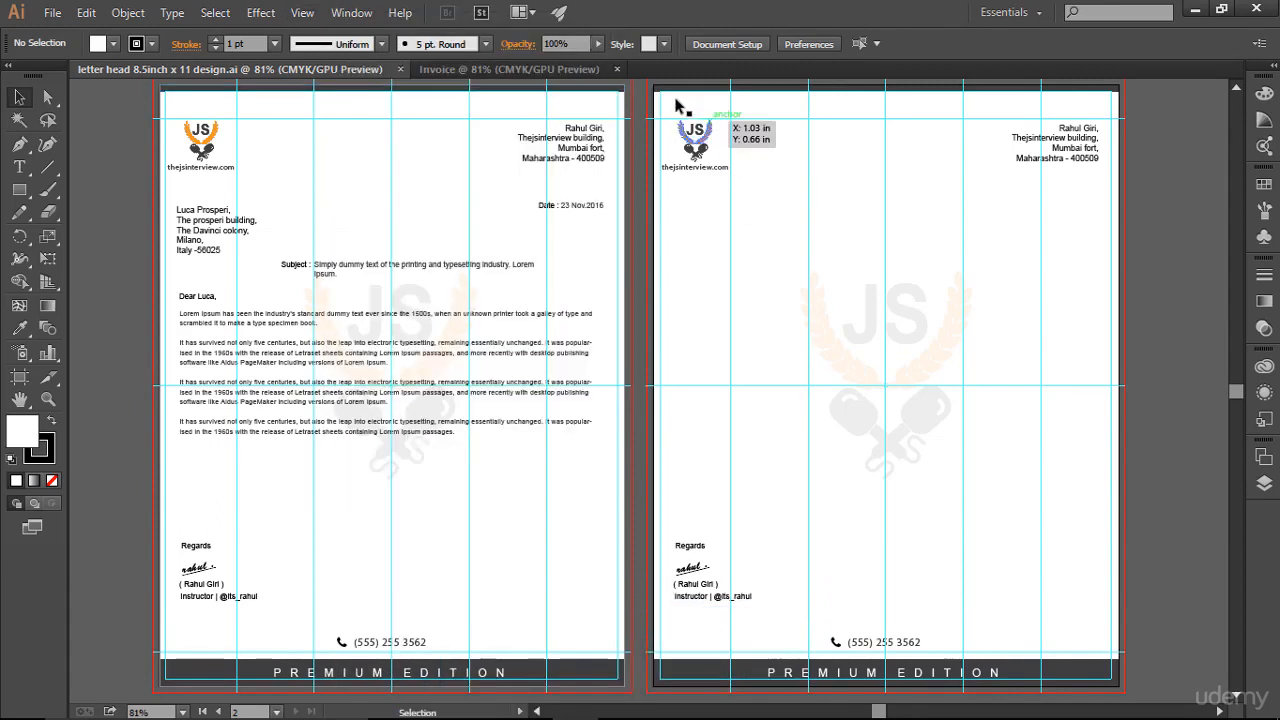
Step: Copy the blank letterhead page's artwork together with its guides into the Invoice document
left_click_drag(645, 90, 1138, 678)
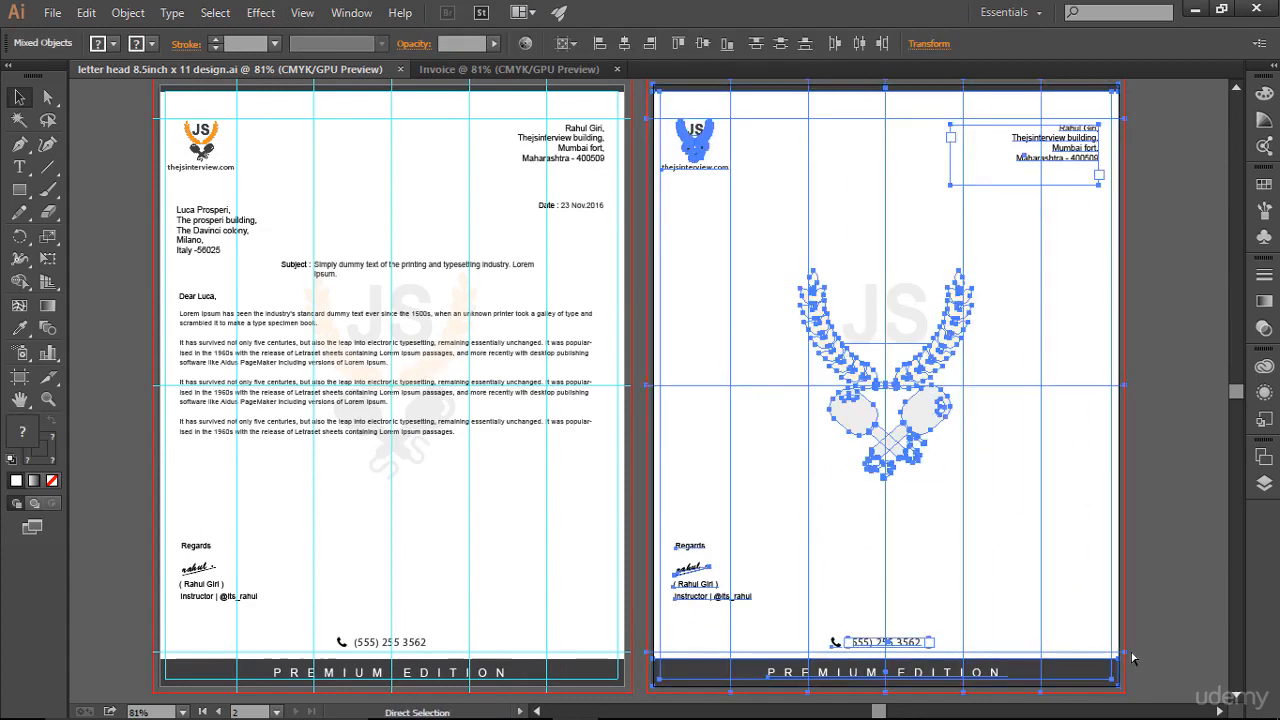
left_click(560, 69)
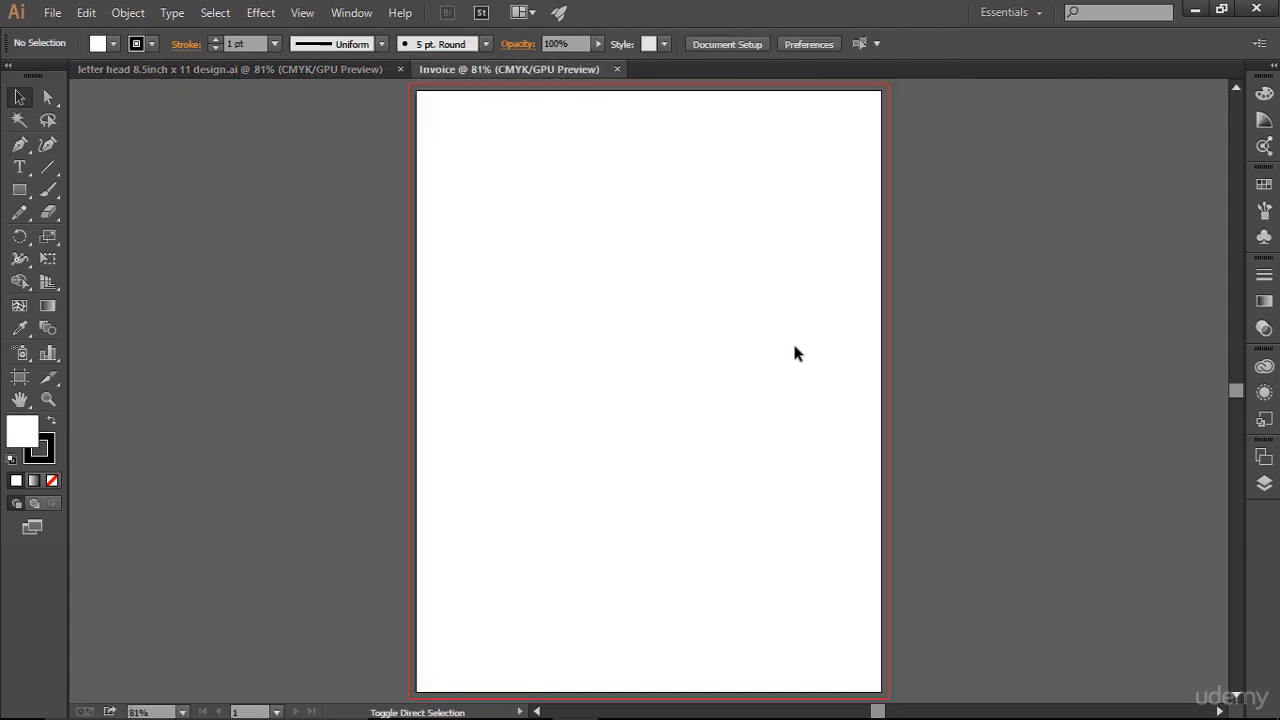
key("ctrl+v")
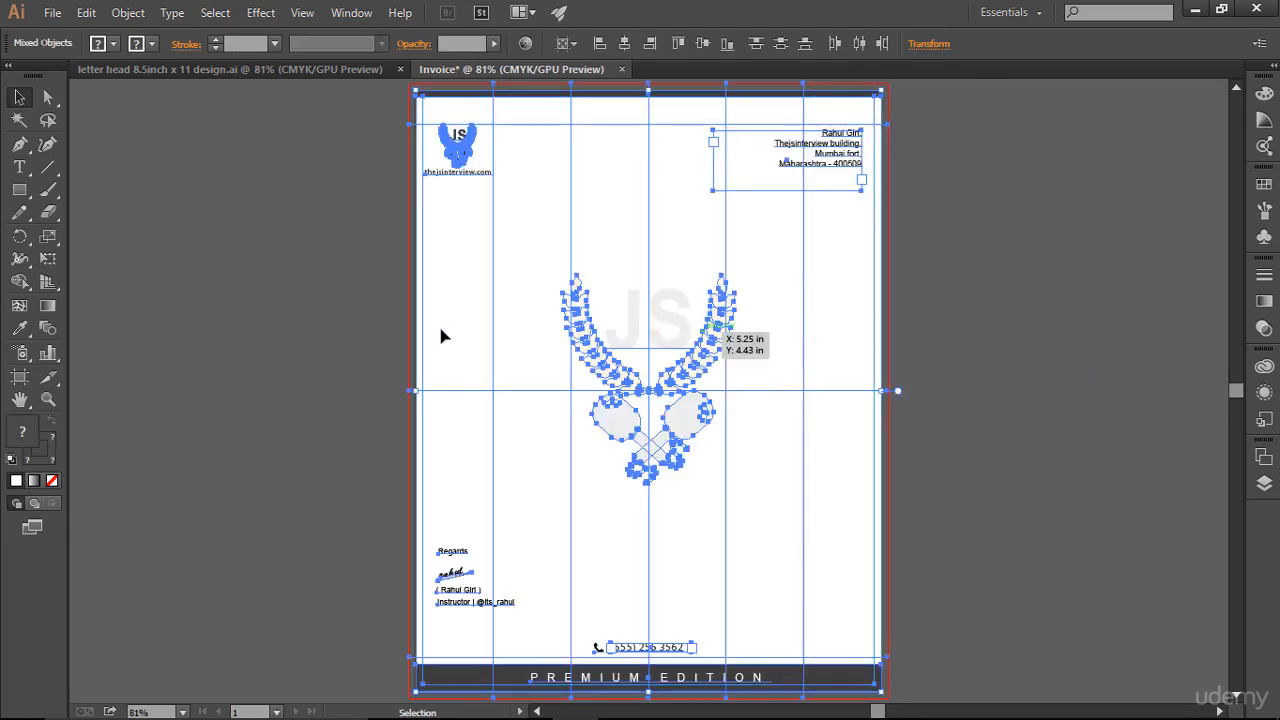
left_click(1004, 328)
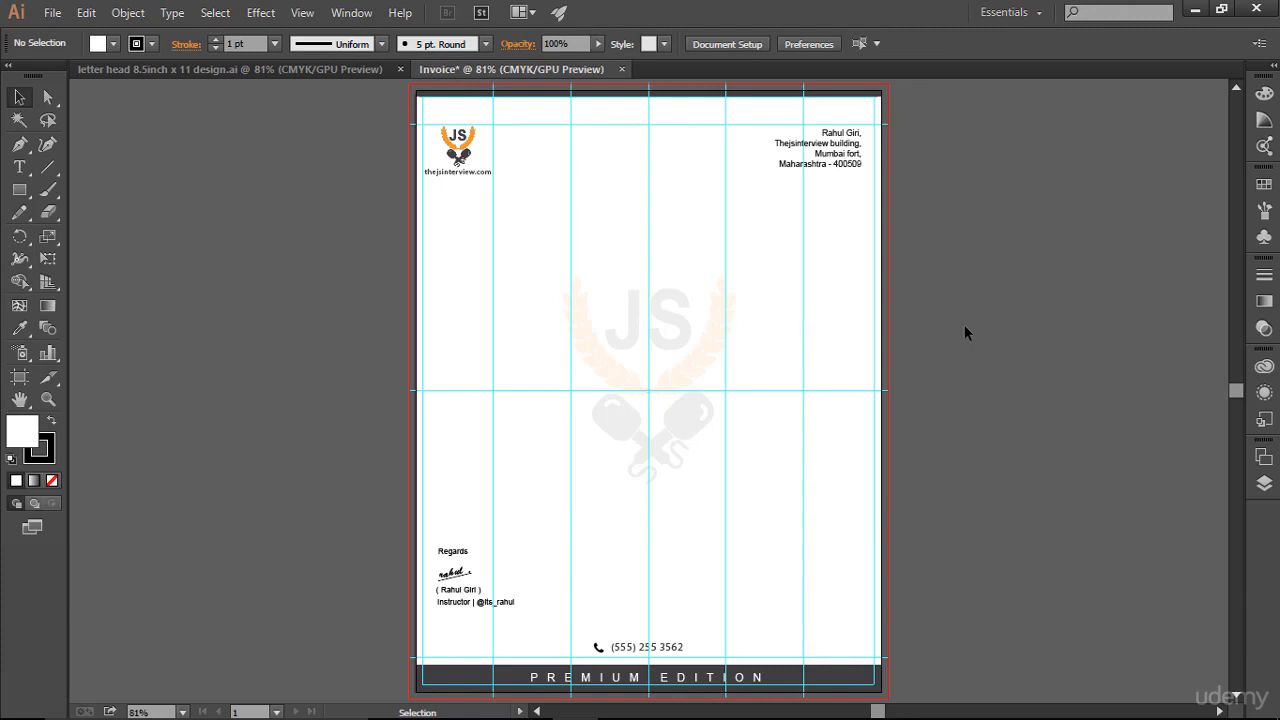
Step: Lock the guides again in the letterhead document and deselect its artwork
left_click(235, 69)
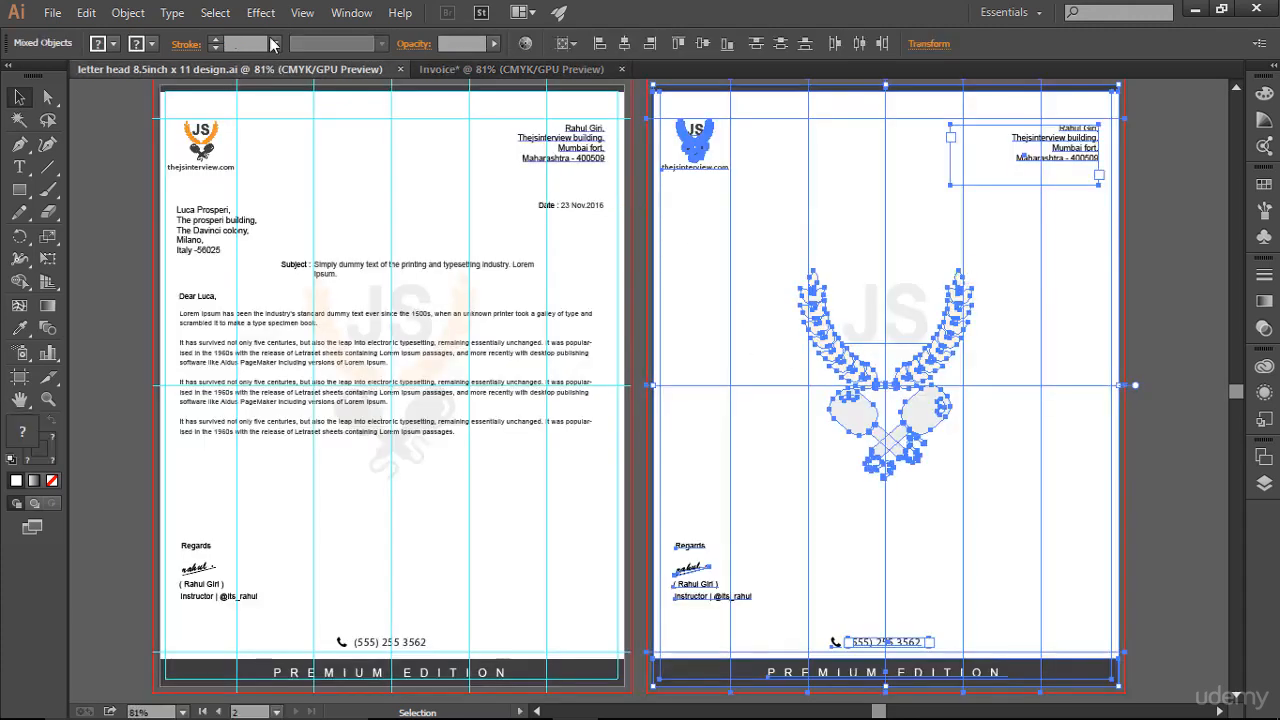
left_click(306, 14)
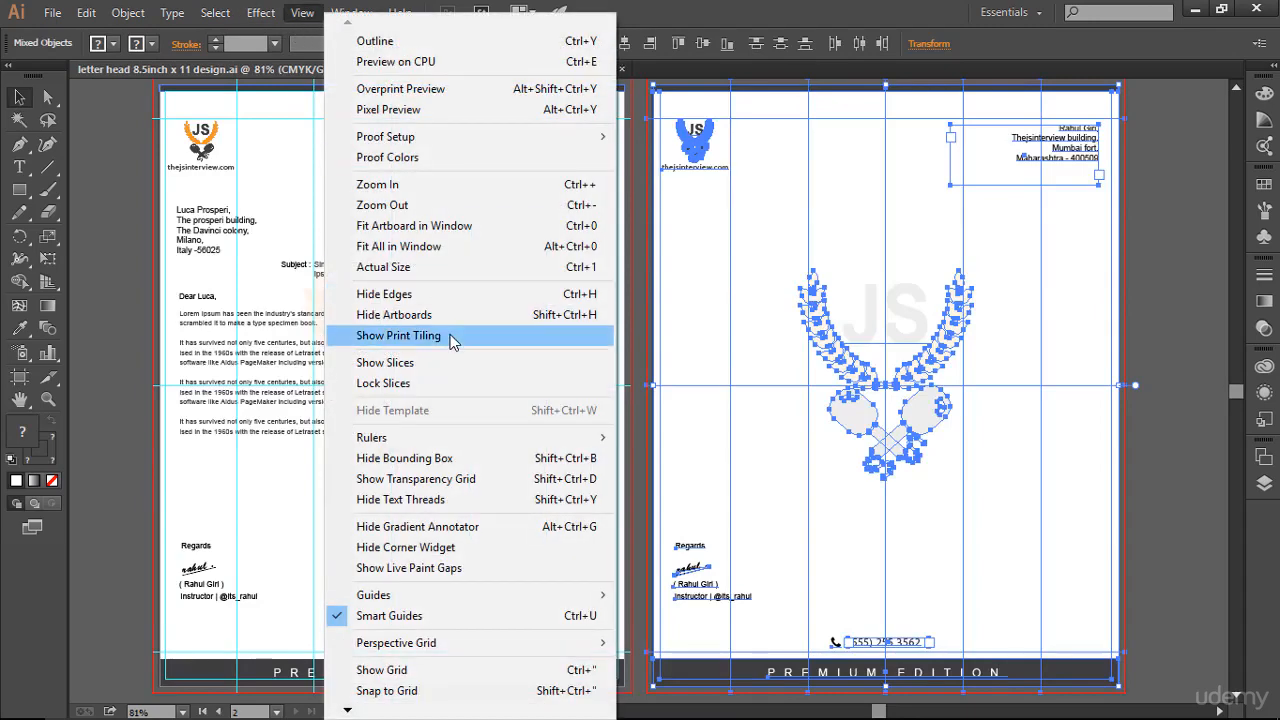
mouse_move(430, 595)
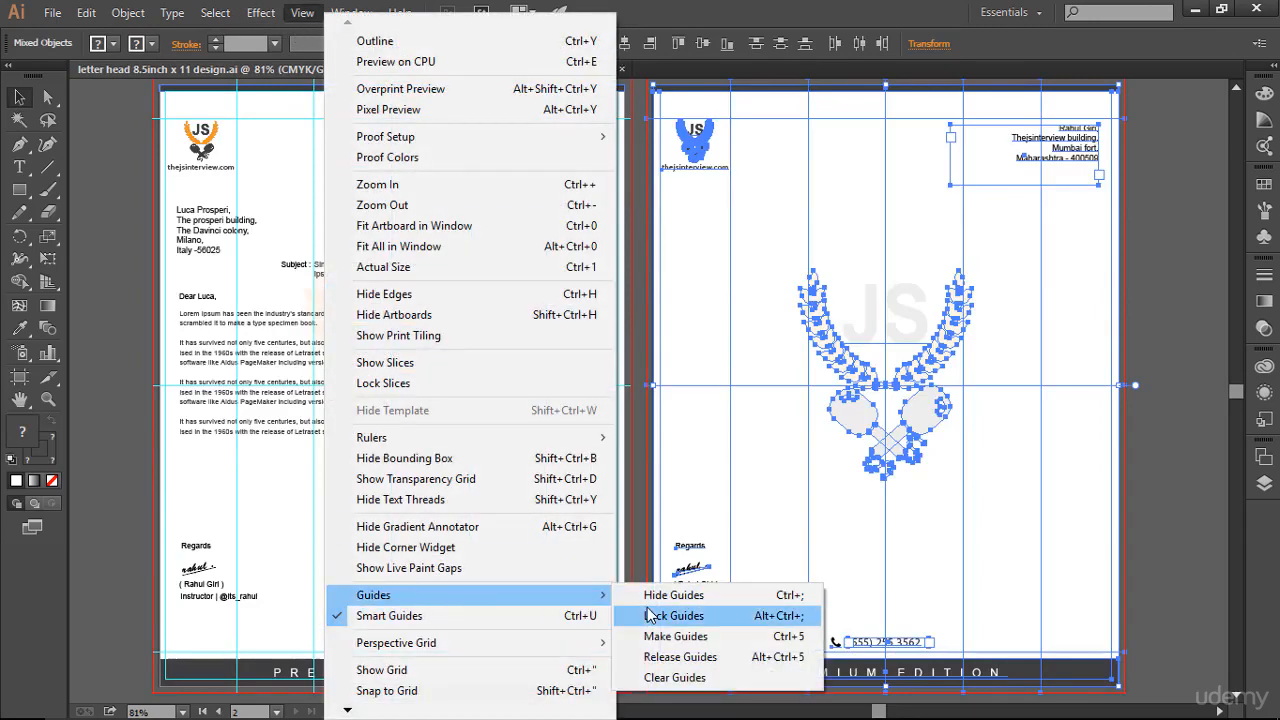
left_click(650, 615)
left_click(1160, 356)
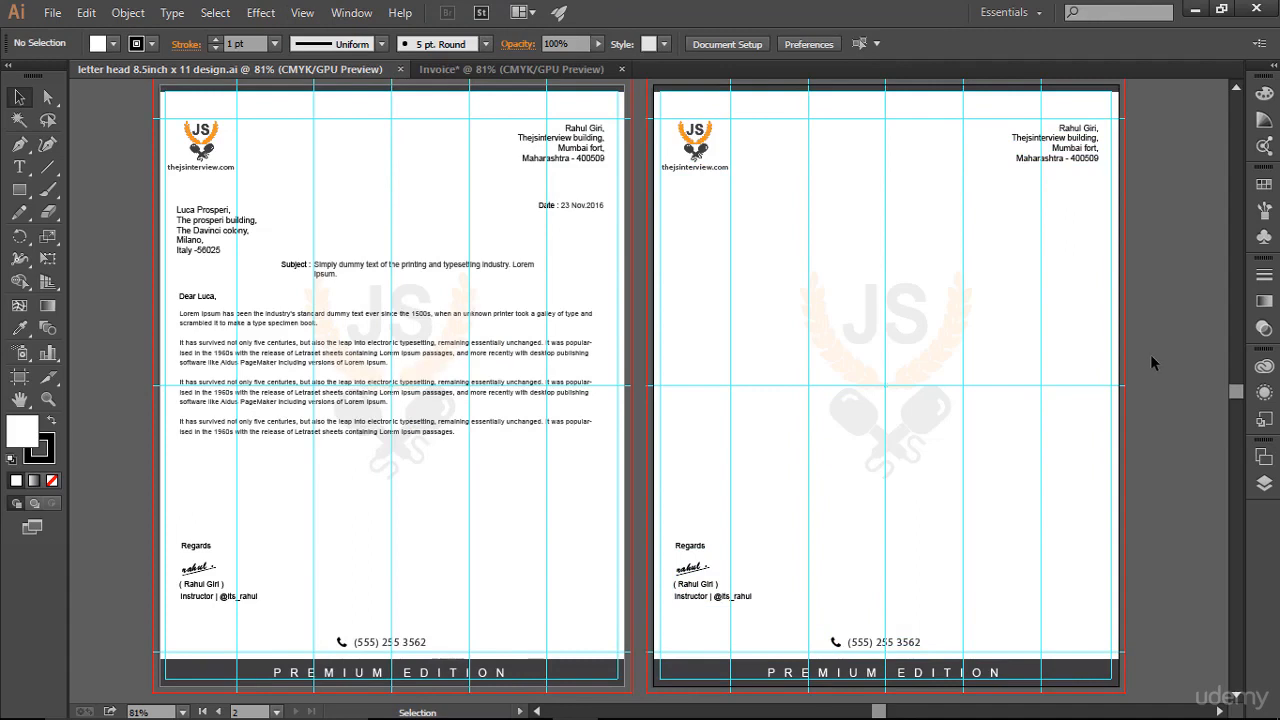
Step: Compare the sender's address block on the Invoice page with the recipient's address block on the filled-in letterhead
key("a")
key("v")
left_click(455, 69)
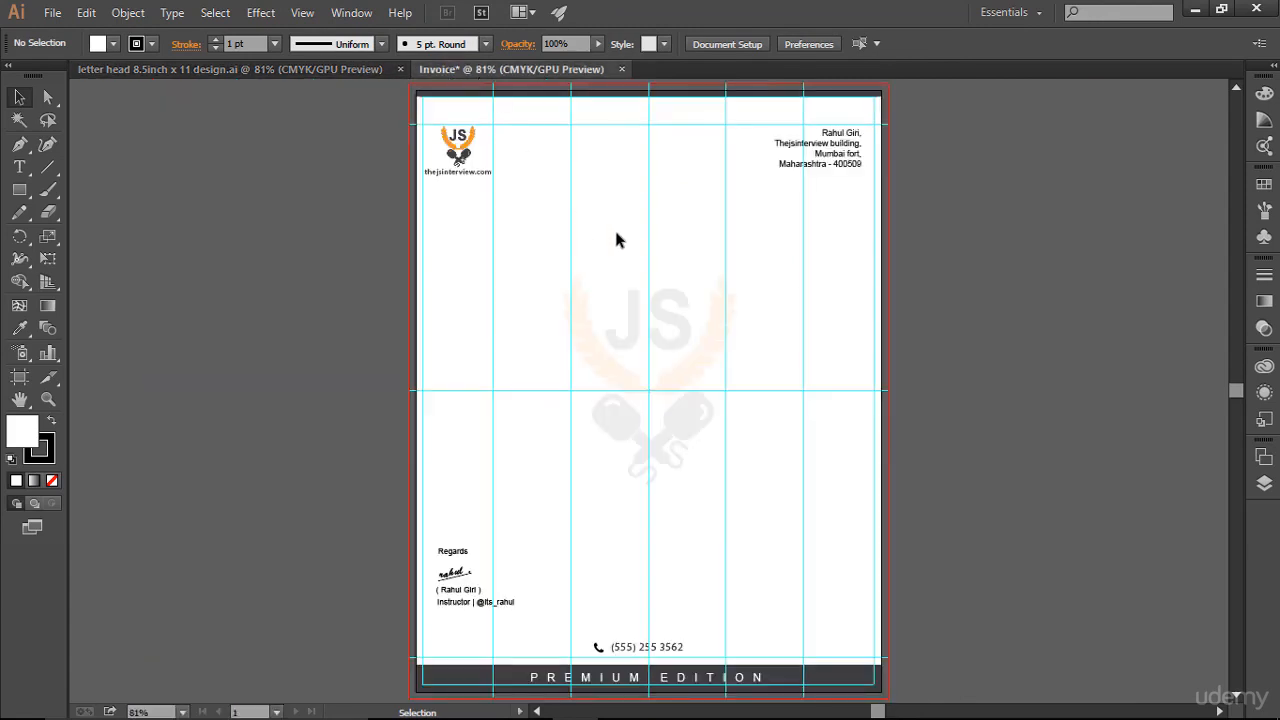
left_click_drag(749, 121, 917, 223)
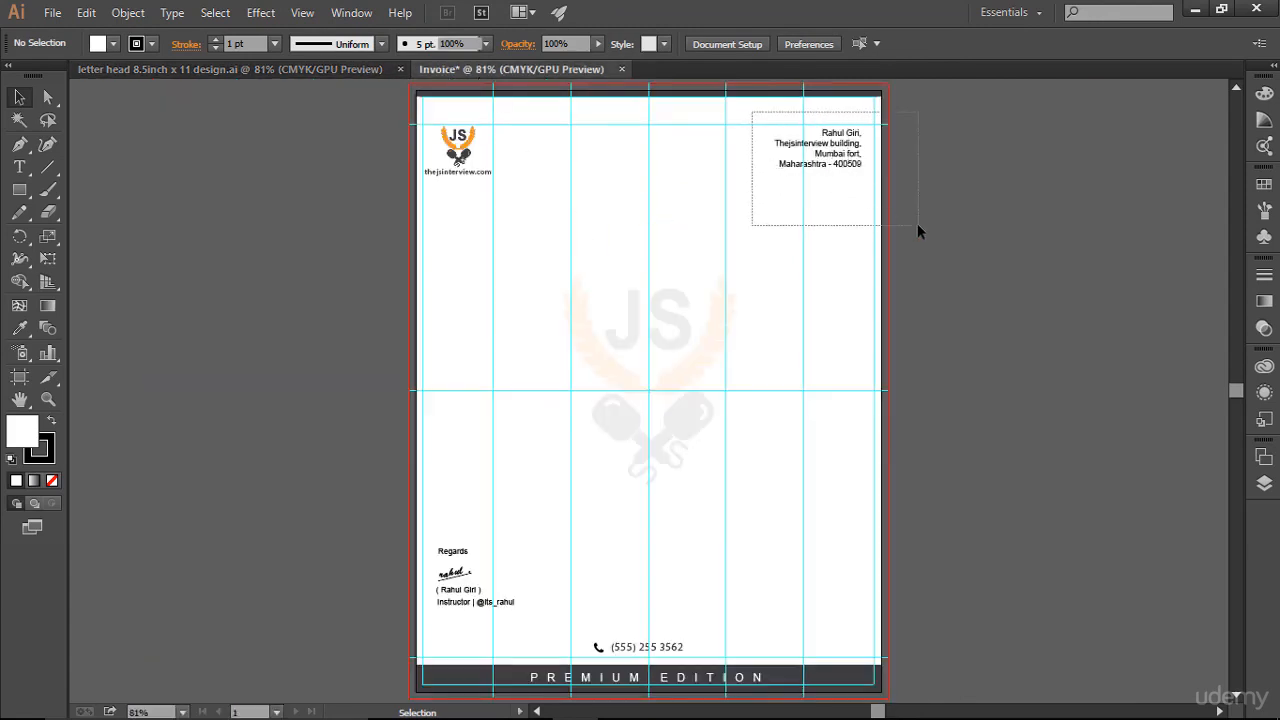
left_click(978, 266)
left_click(323, 72)
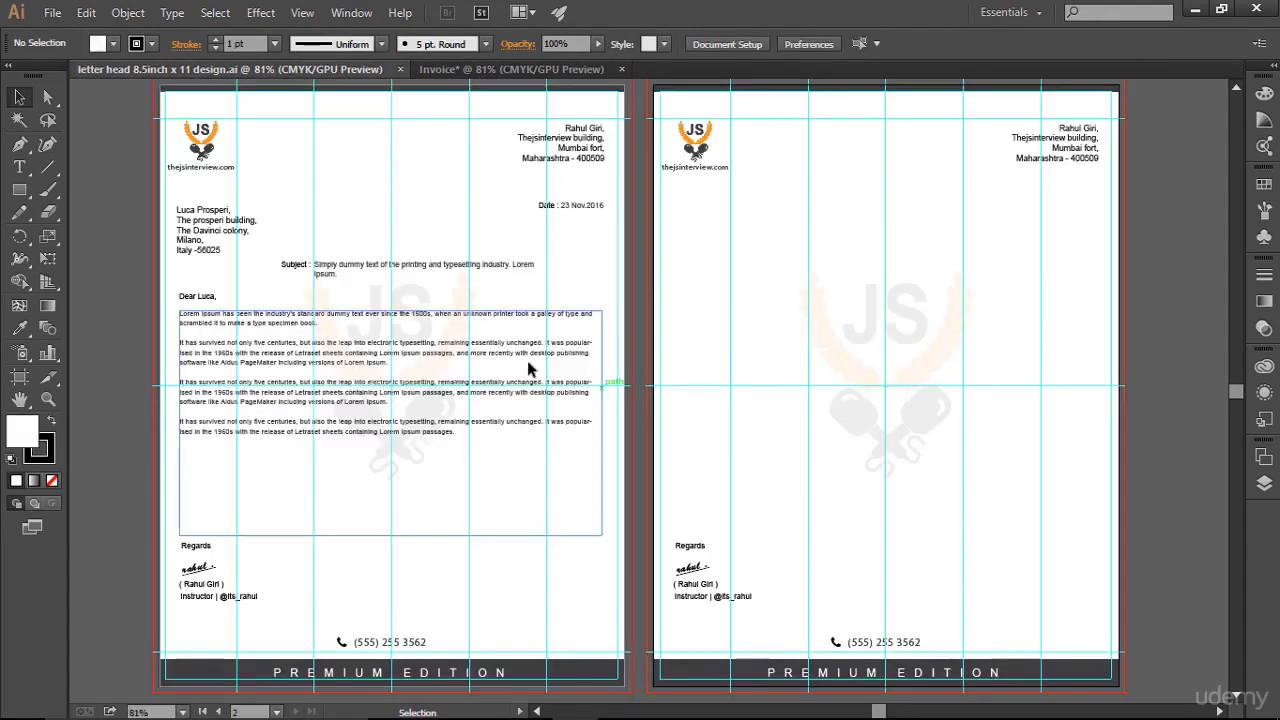
left_click_drag(126, 196, 252, 276)
left_click(480, 69)
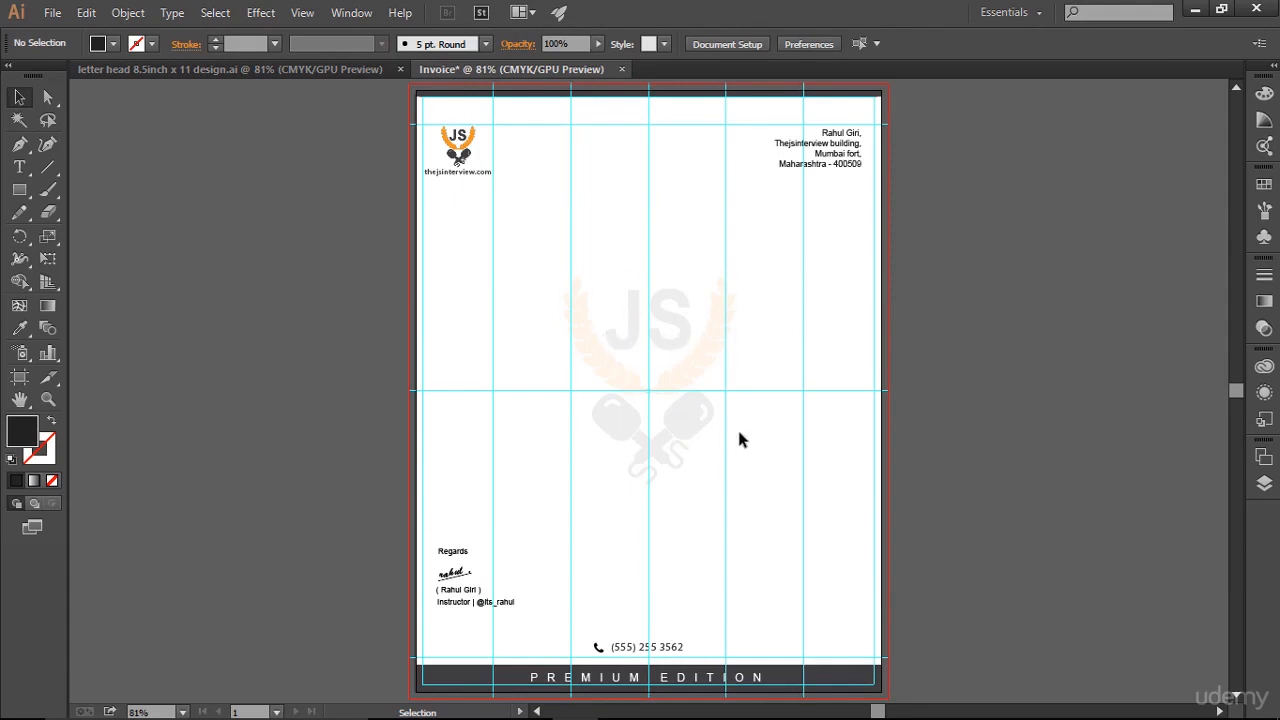
left_click(264, 71)
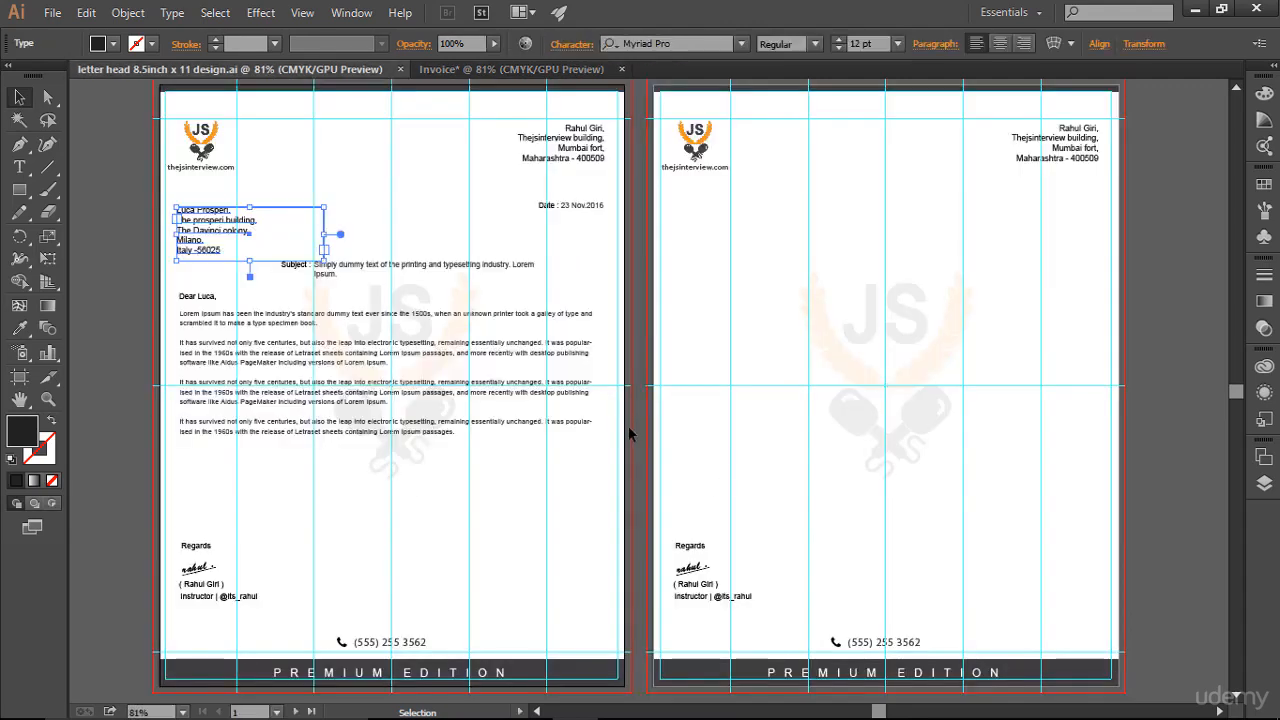
left_click(131, 348)
left_click(543, 69)
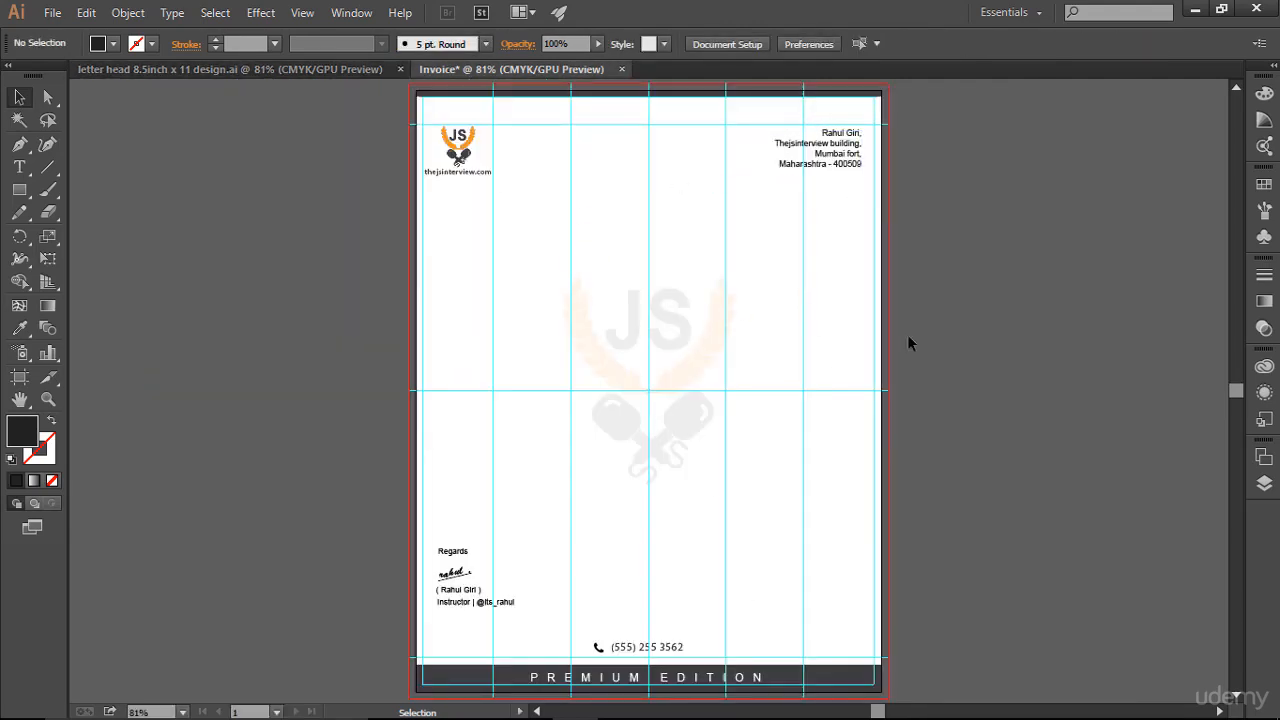
Step: Add the text "Invoice" near the vertical centre guide, between the page header and the watermark
key("ctrl+space")
left_click_drag(416, 97, 560, 394)
left_click_drag(814, 346, 610, 351)
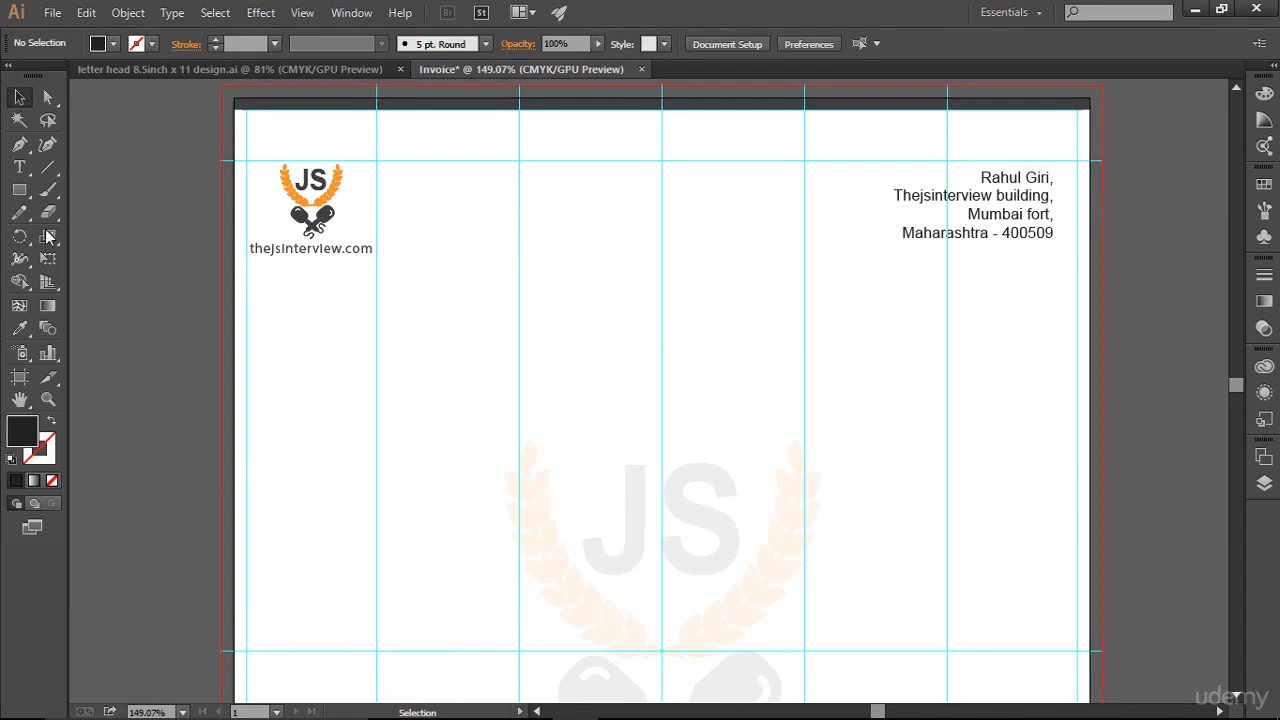
left_click(19, 167)
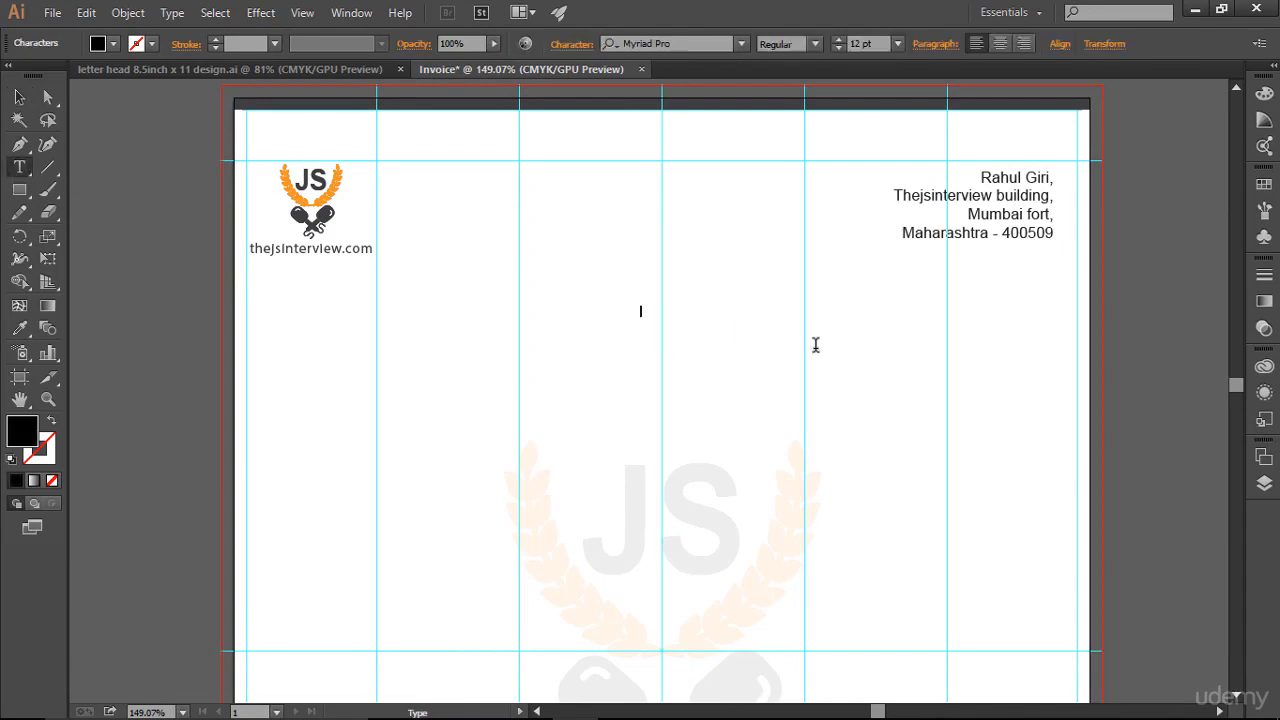
type("Invoice")
Step: Apply All Caps to the whole "Invoice" title text
key("ctrl+a")
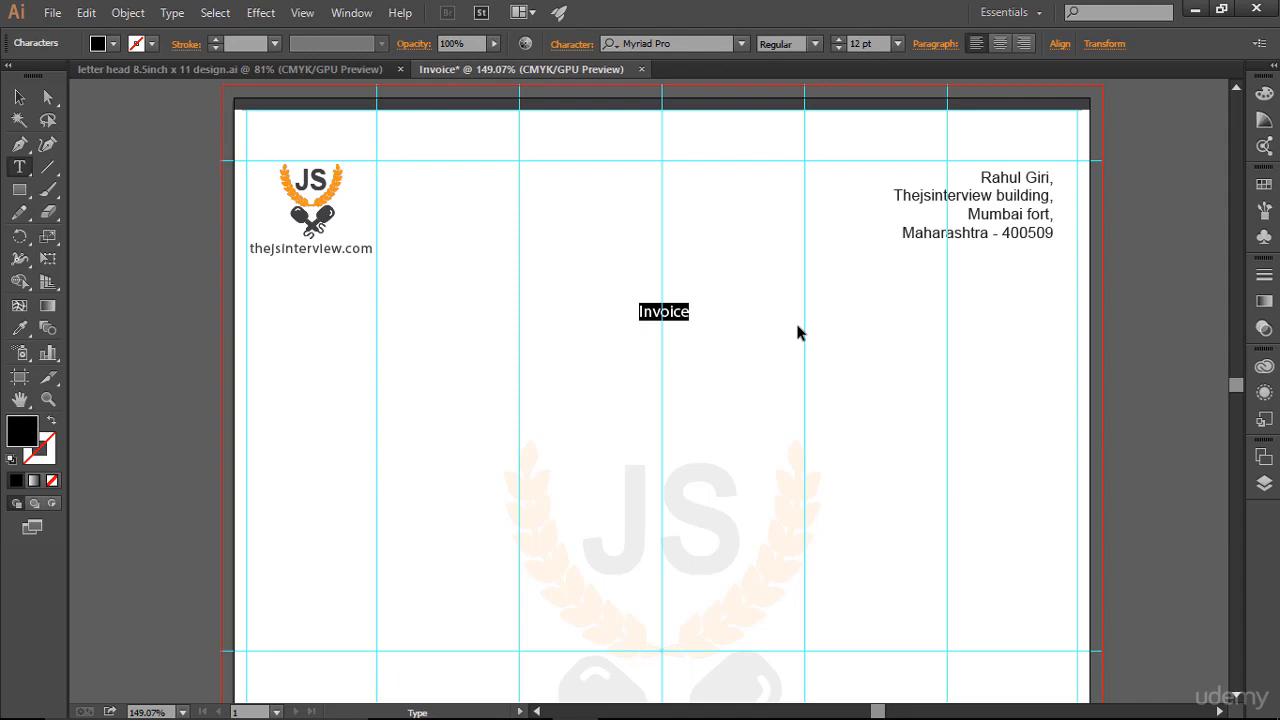
left_click(680, 311)
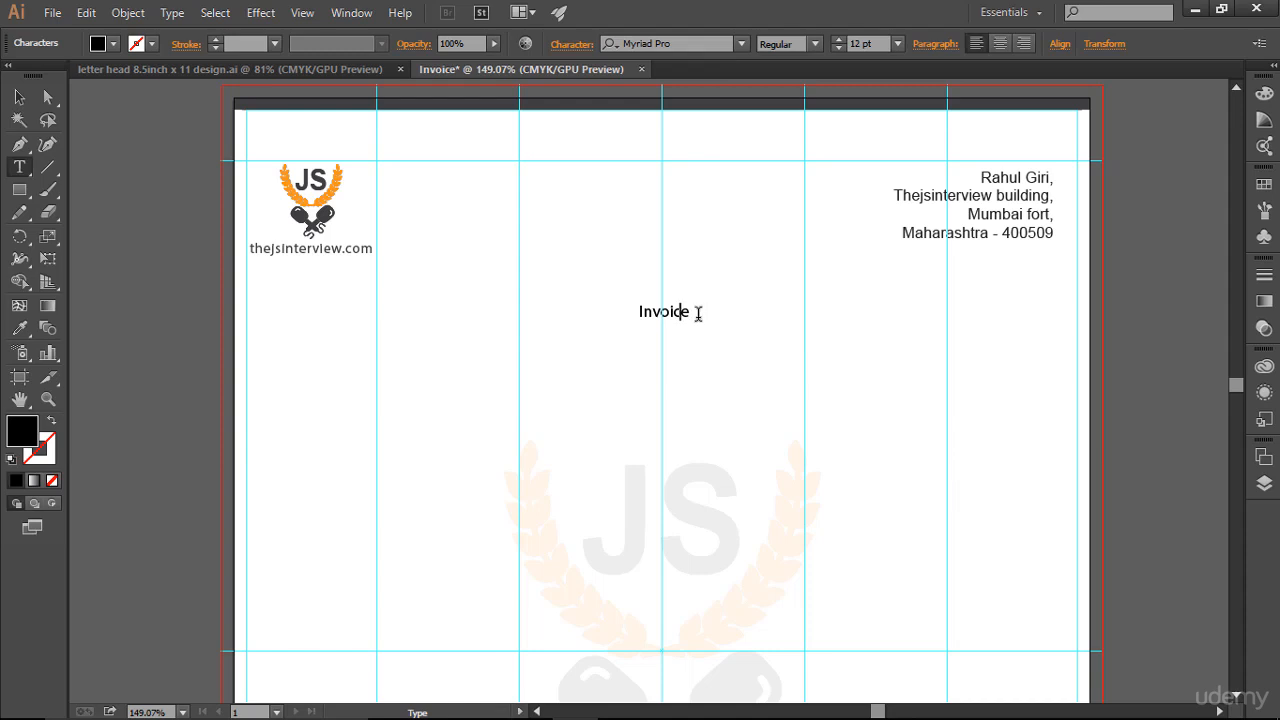
left_click_drag(698, 313, 621, 310)
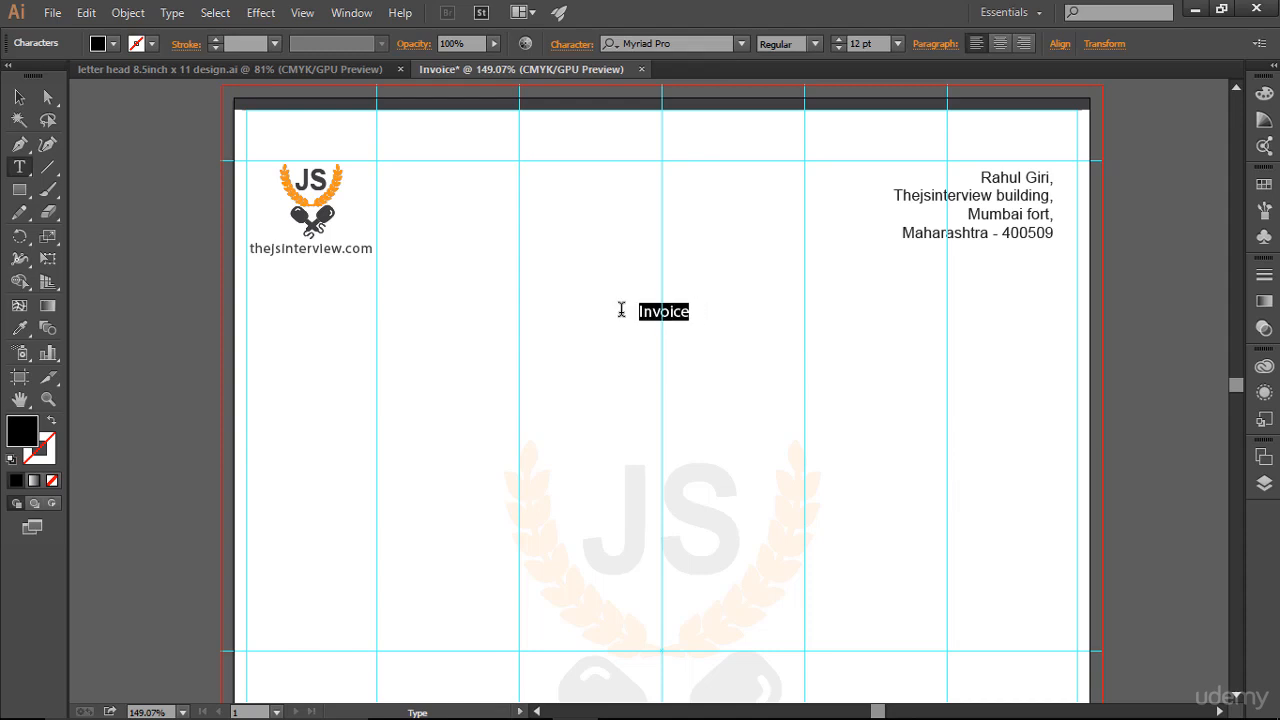
left_click(582, 42)
left_click(393, 267)
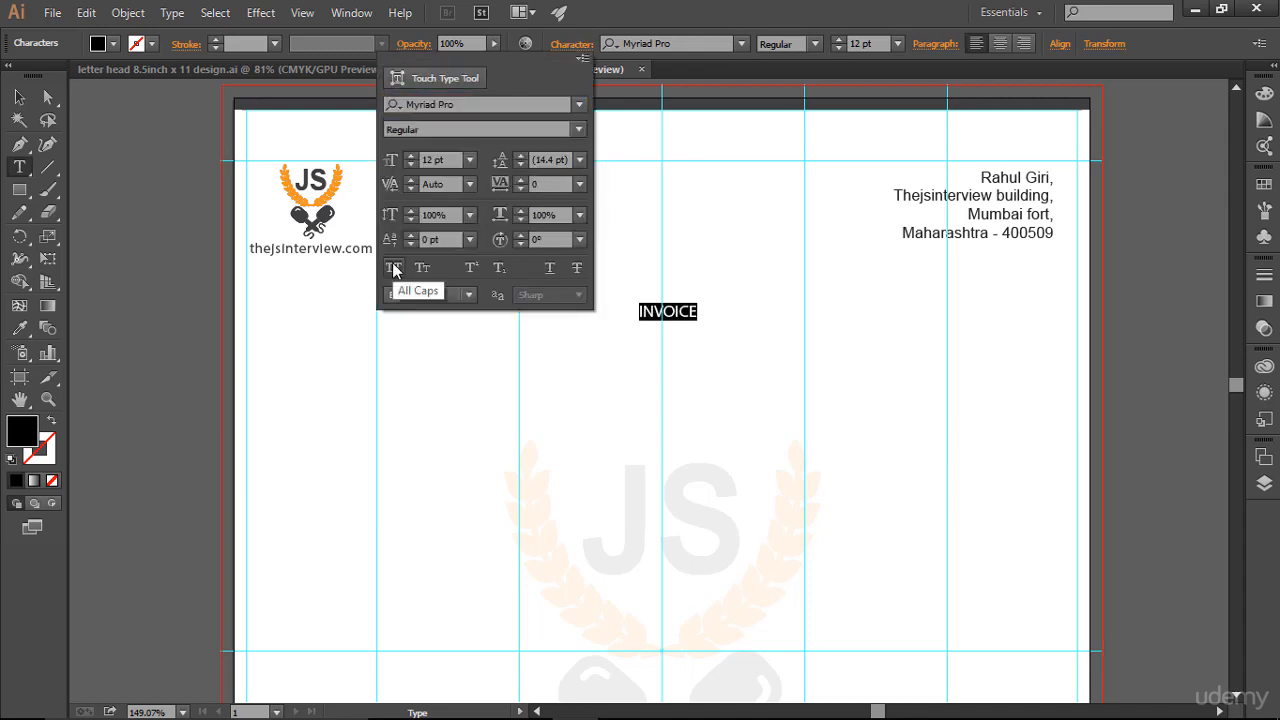
Step: Switch the whole "Invoice" title from All Caps to Small Caps
left_click(723, 294)
left_click(723, 309)
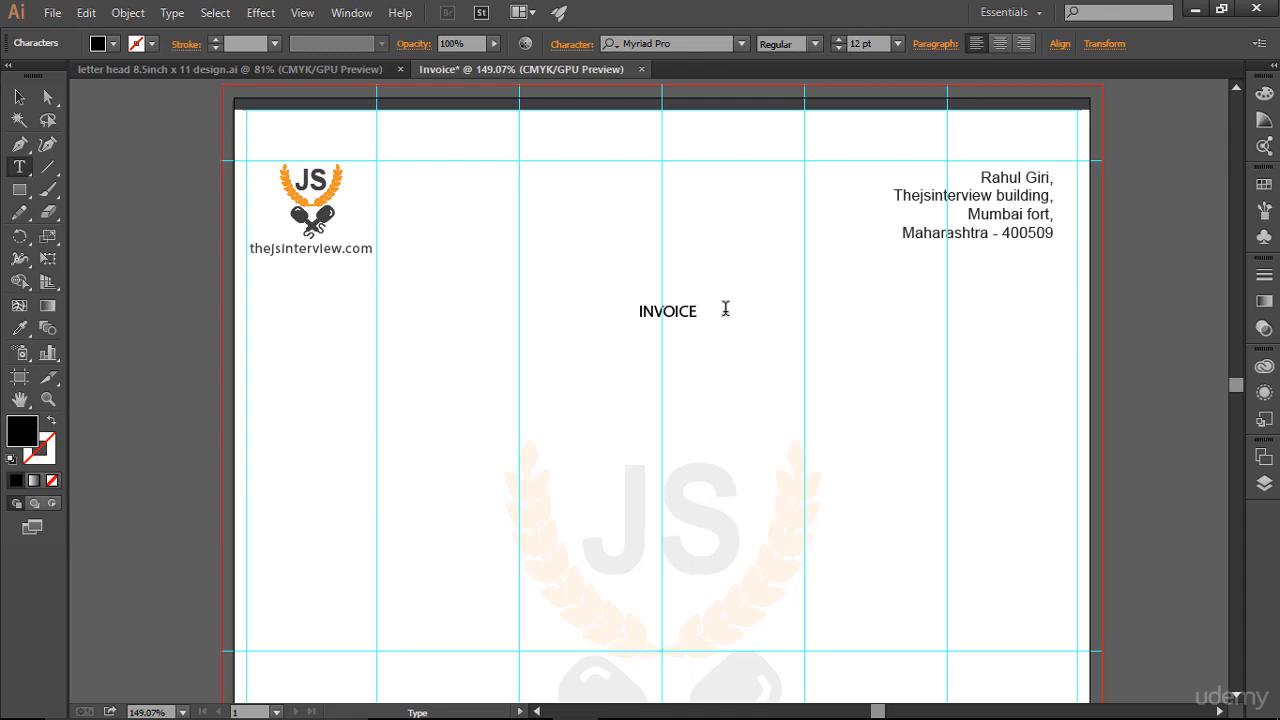
left_click_drag(700, 311, 561, 310)
left_click(575, 46)
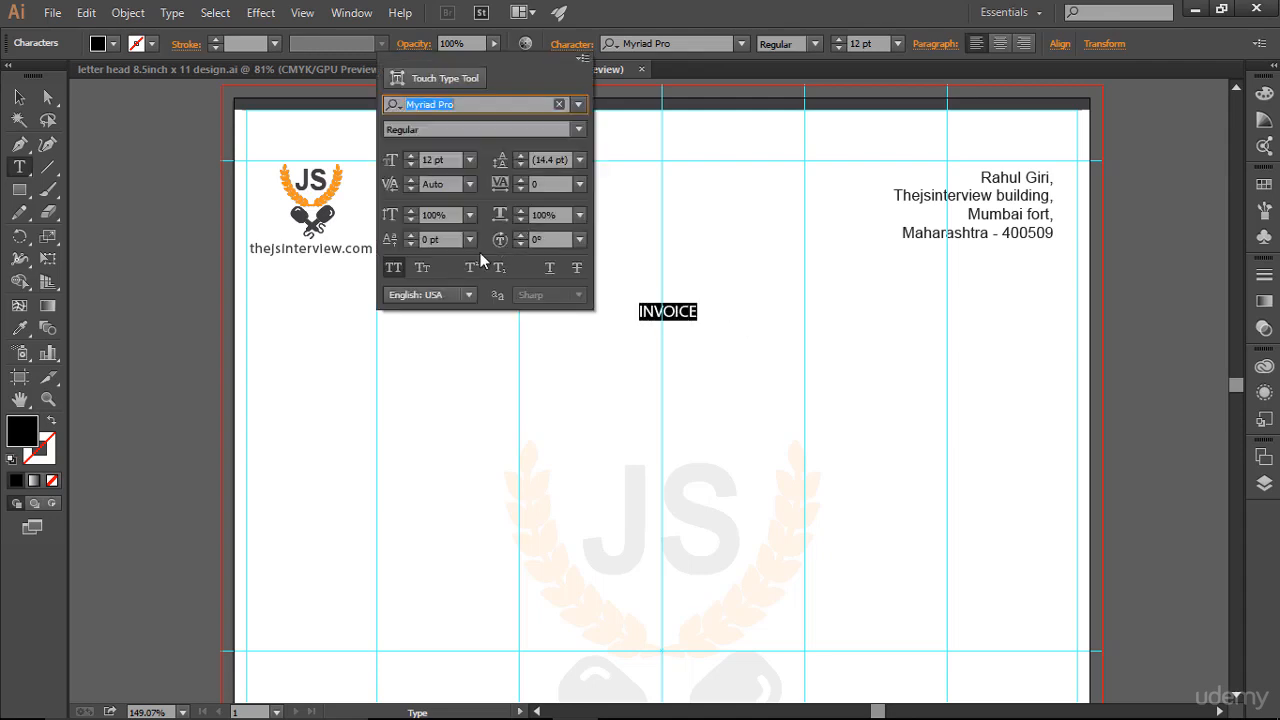
left_click(423, 270)
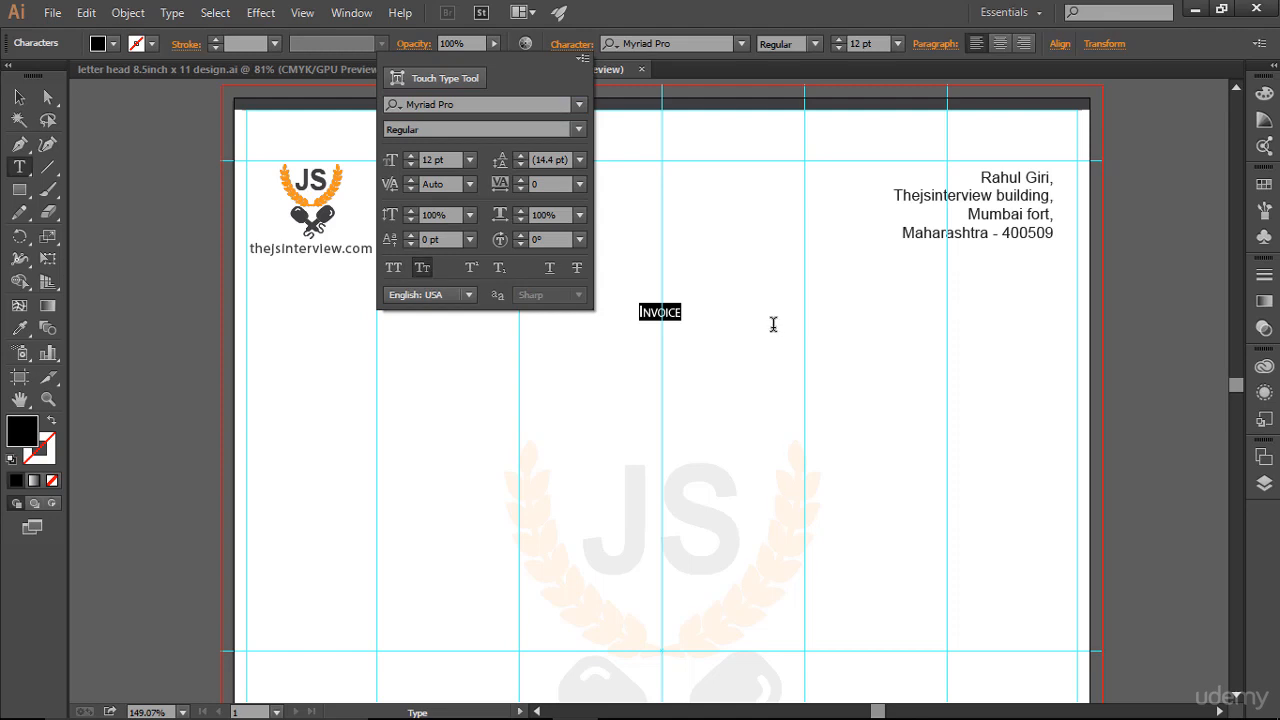
left_click(740, 326)
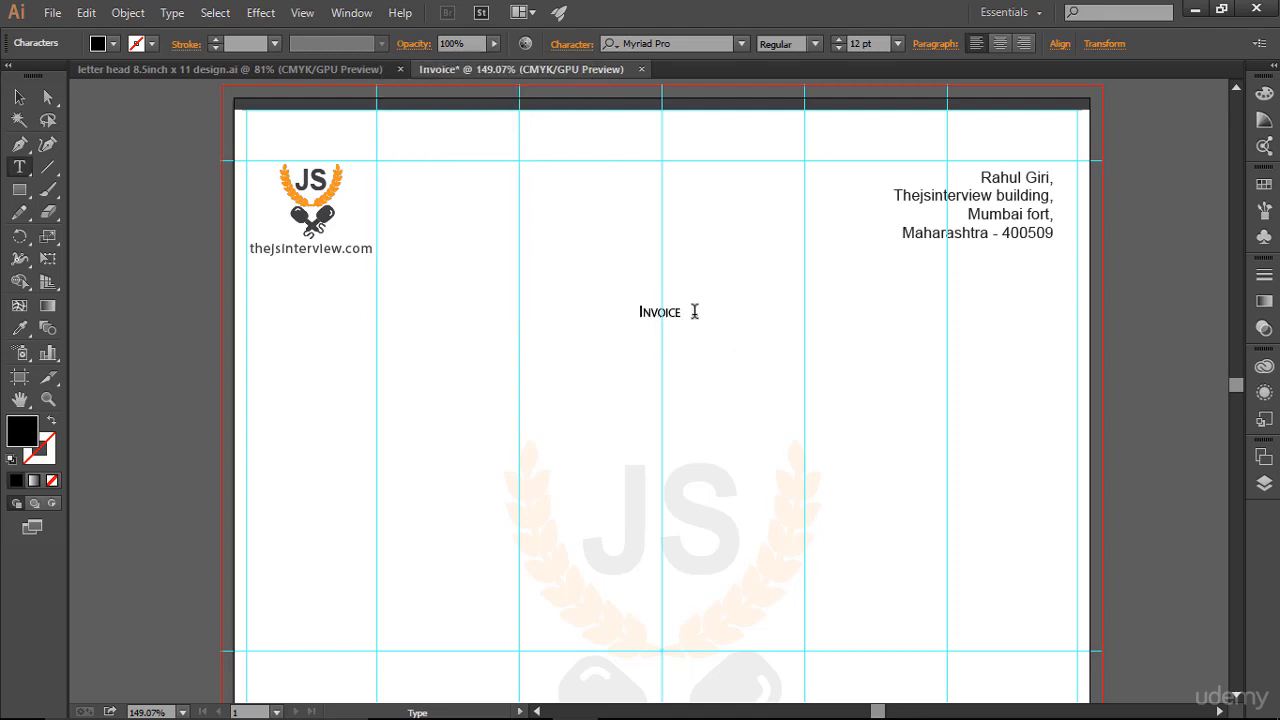
Step: Enlarge the "Invoice" title to 19 pt and set its font to Arial
left_click_drag(692, 311, 640, 311)
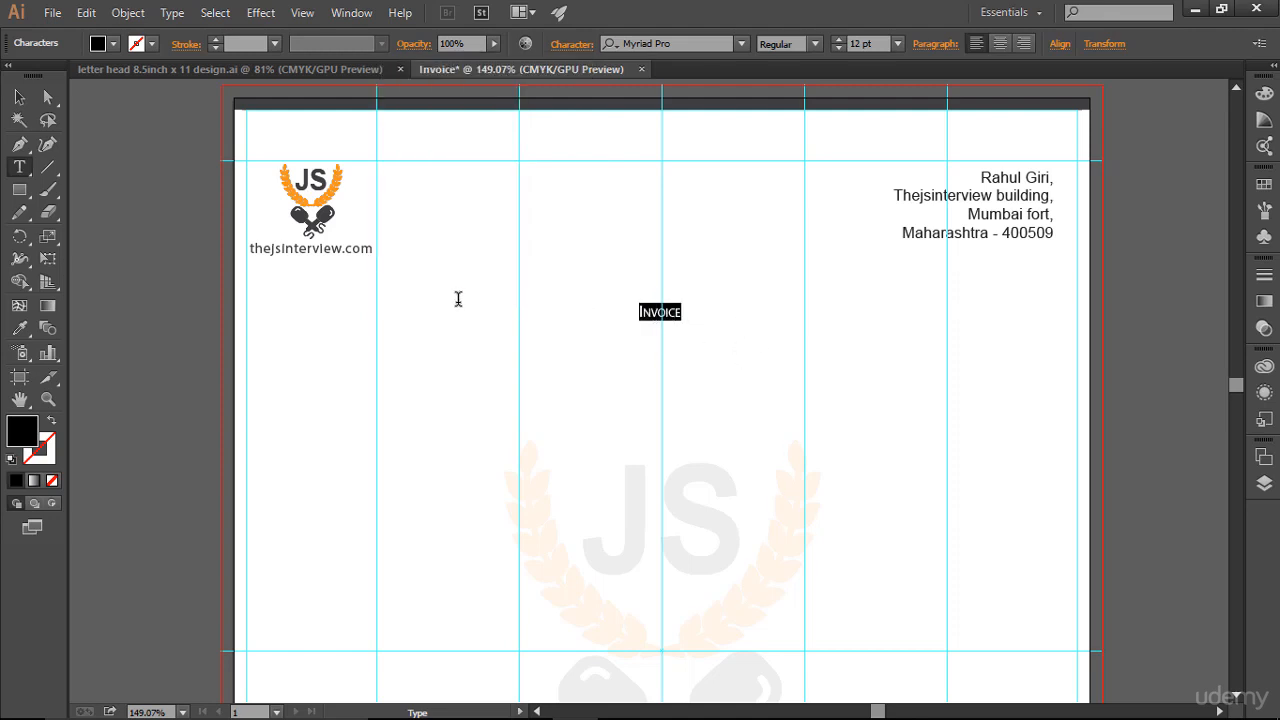
left_click(838, 39)
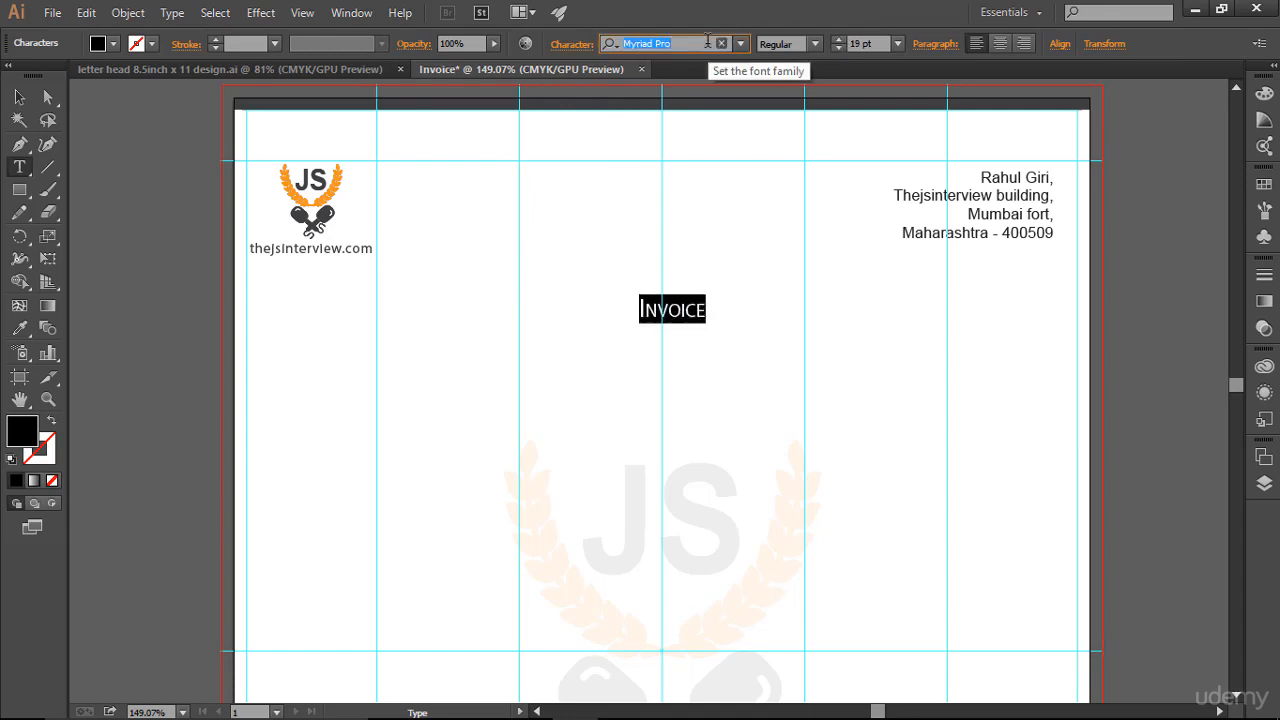
type("Arial")
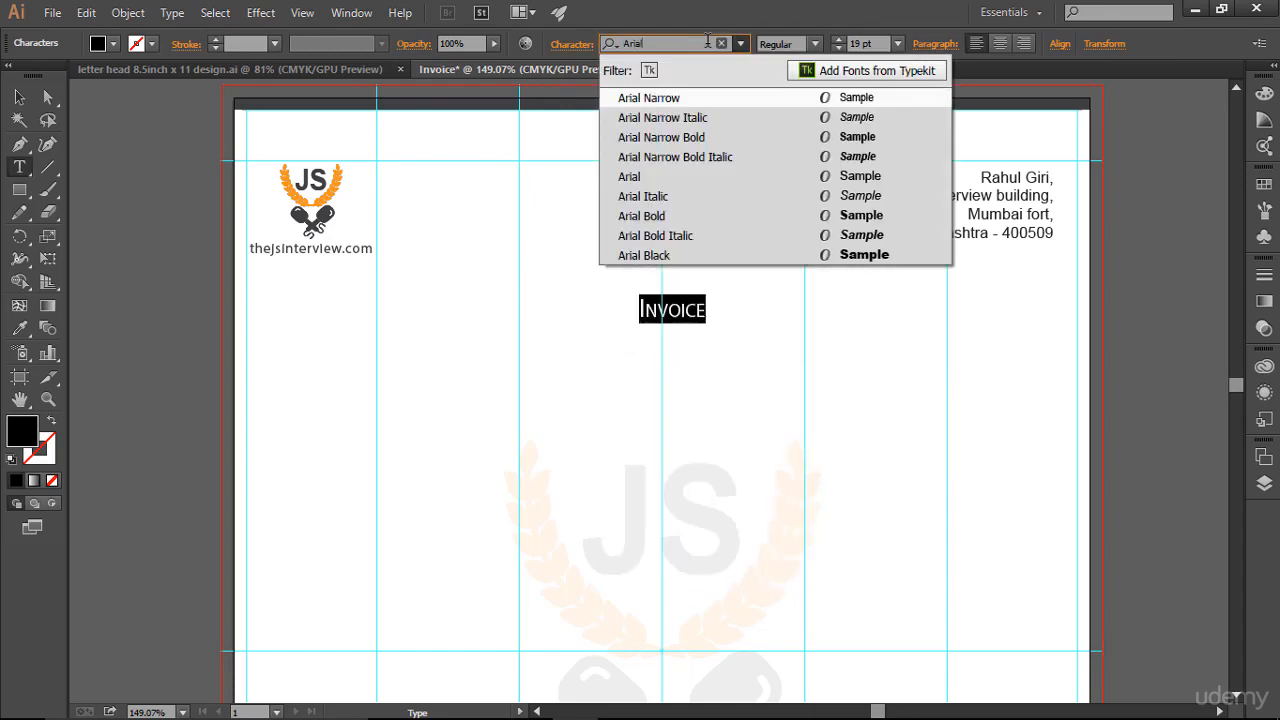
key("Down")
key("Down")
key("Down")
key("Down")
key("Return")
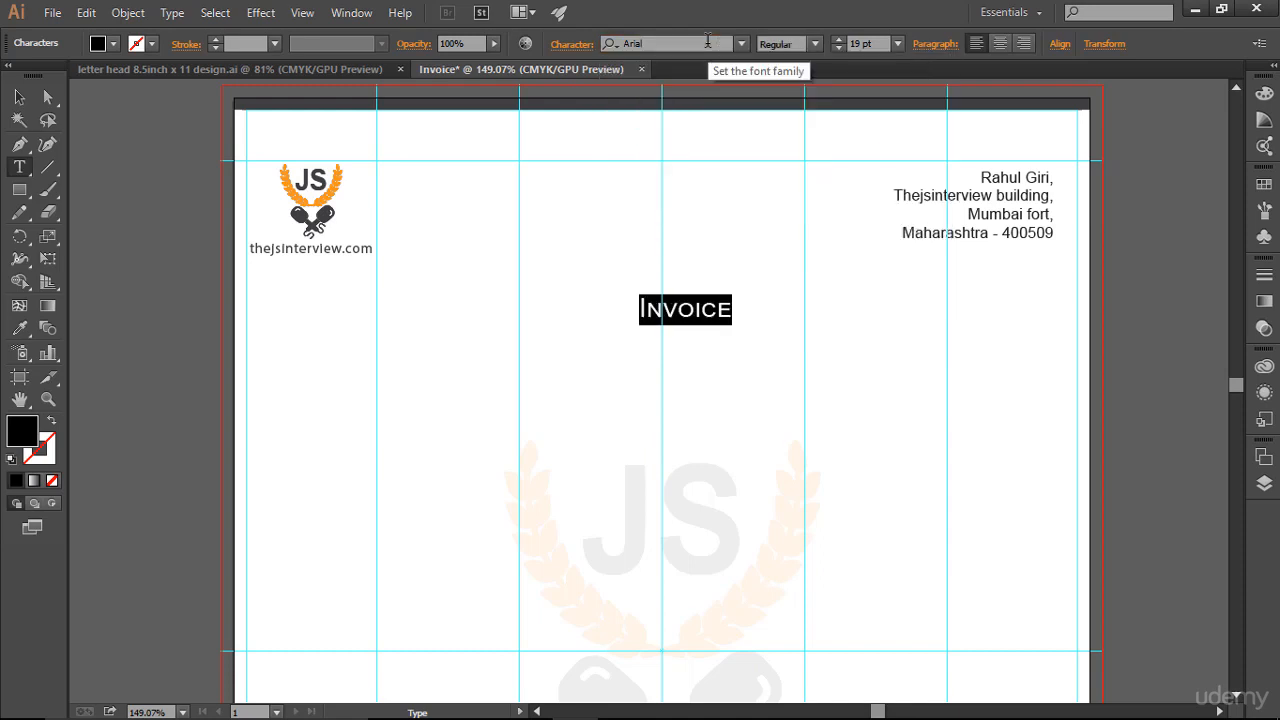
Step: Reduce the font size of the whole "Invoice" title to 15 pt
left_click(715, 311)
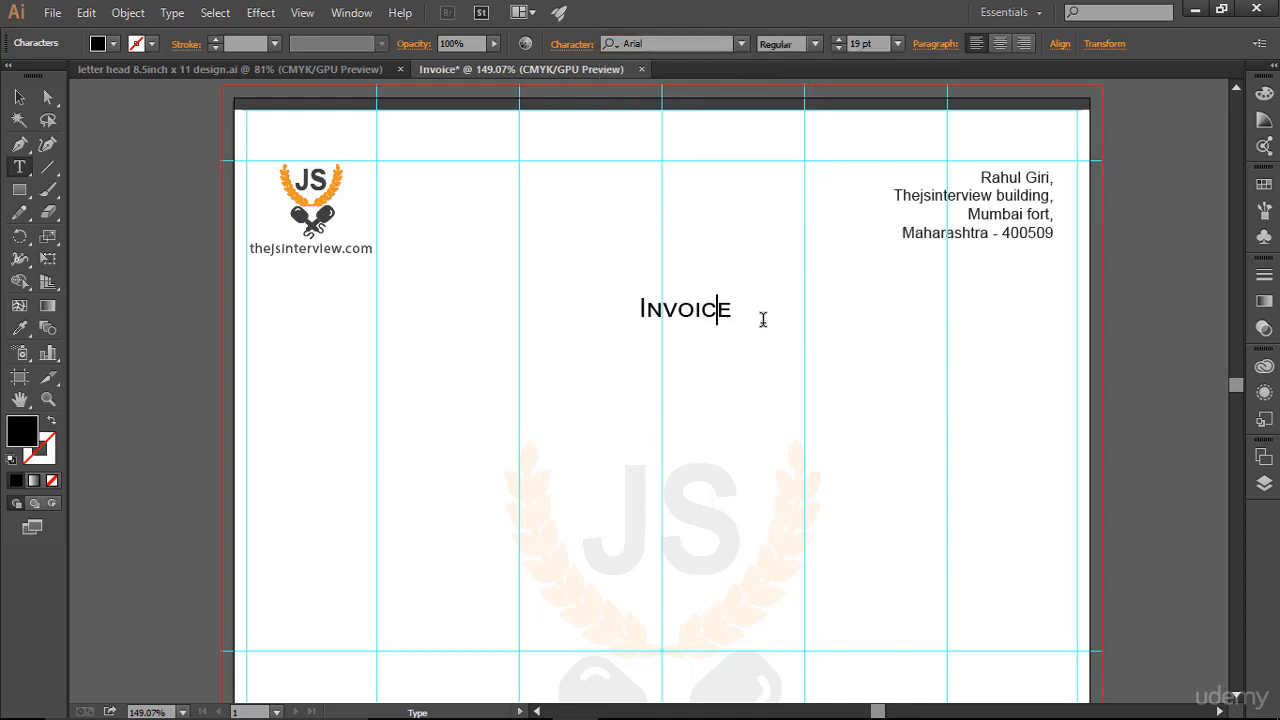
left_click_drag(748, 308, 569, 314)
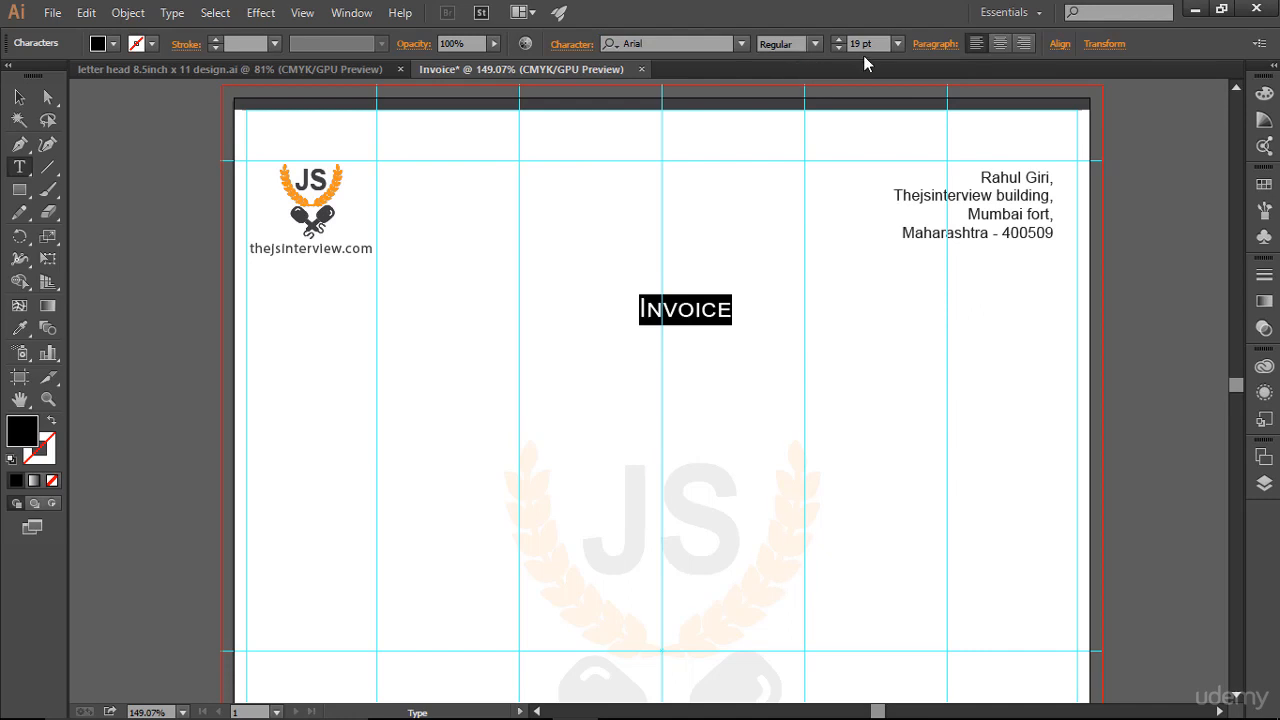
left_click(839, 47)
left_click(839, 47)
left_click(839, 47)
left_click(839, 47)
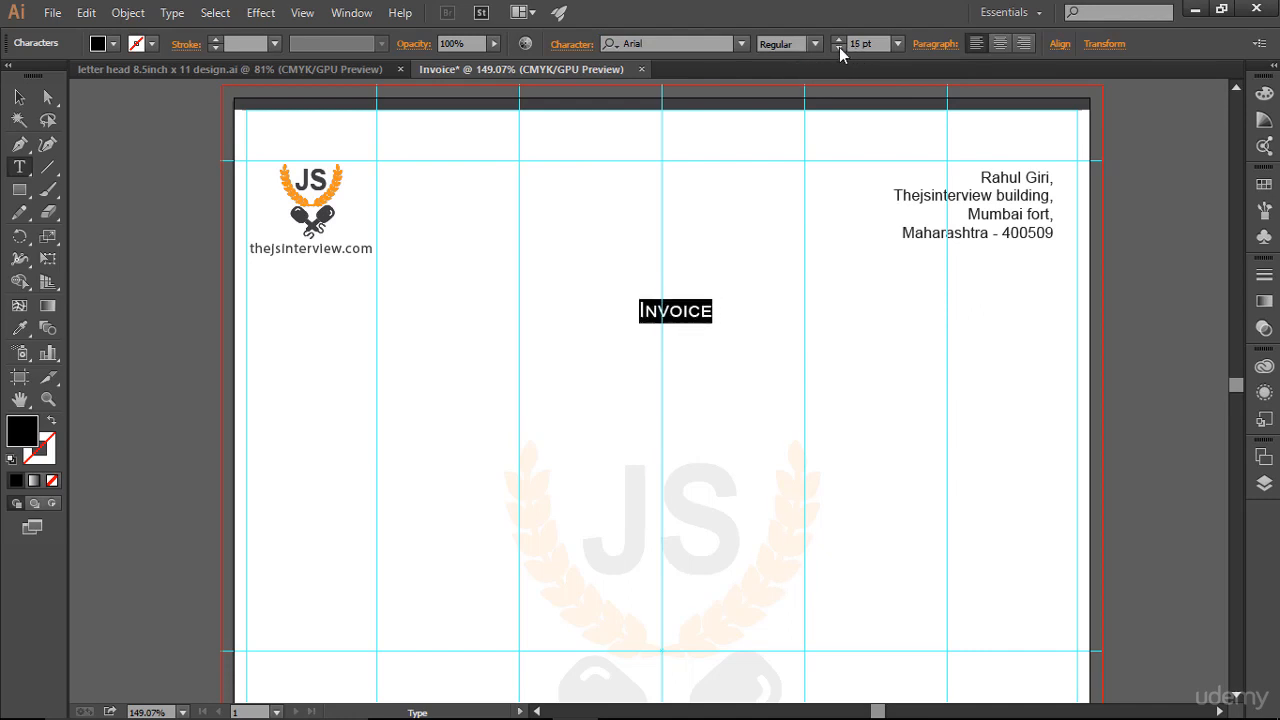
Step: Move the "Invoice" title so it is centred on the page's vertical centre guide, and deselect it
left_click(14, 96)
left_click_drag(671, 309, 644, 312)
left_click(871, 389)
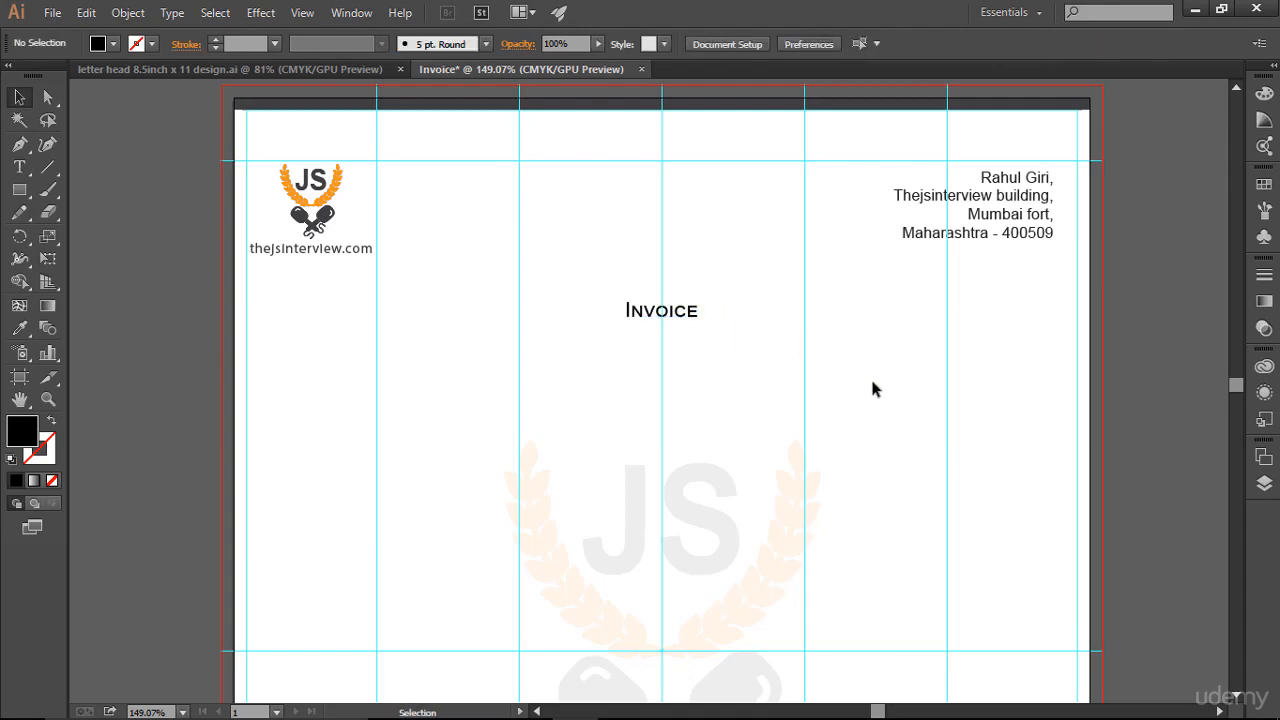
left_click(19, 167)
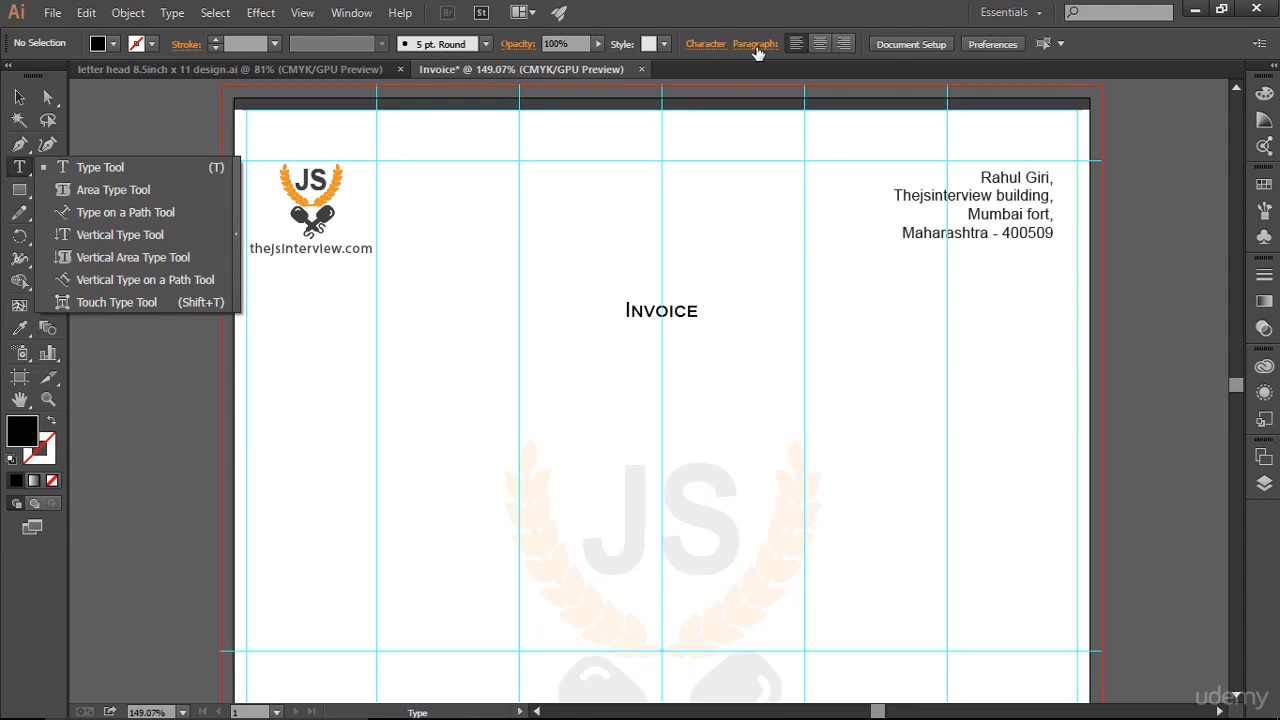
left_click(705, 44)
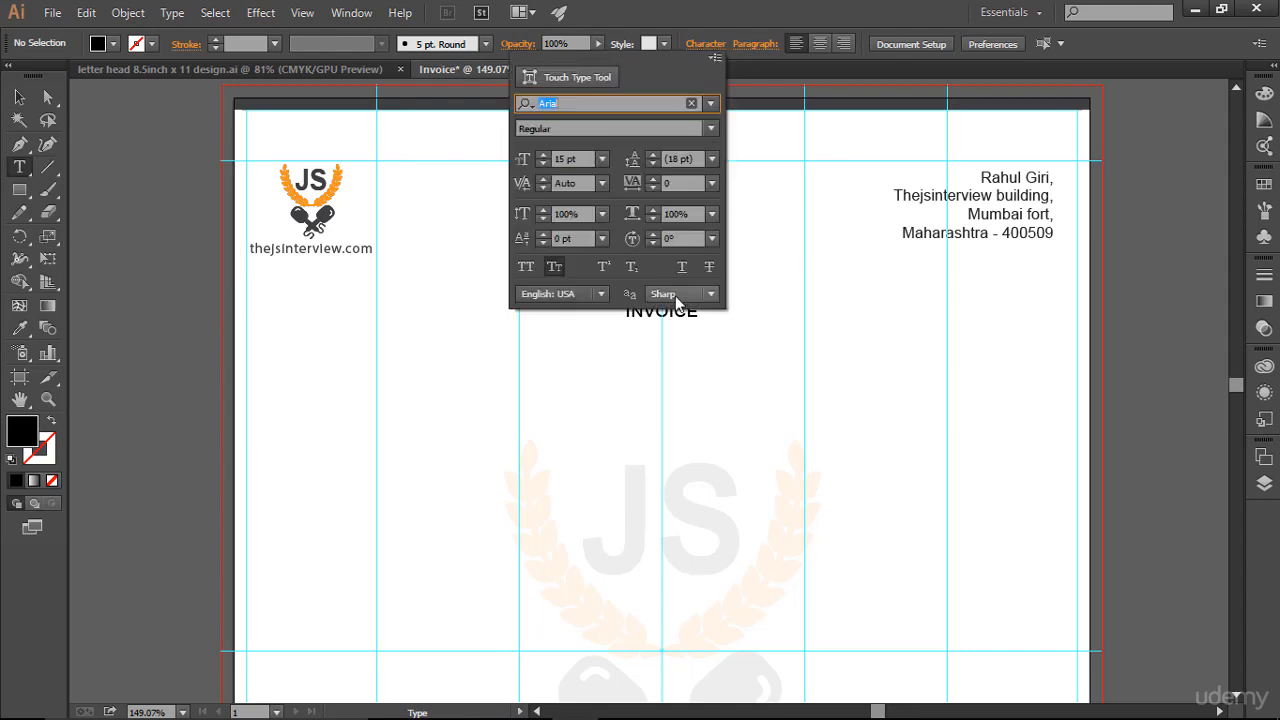
left_click(686, 336)
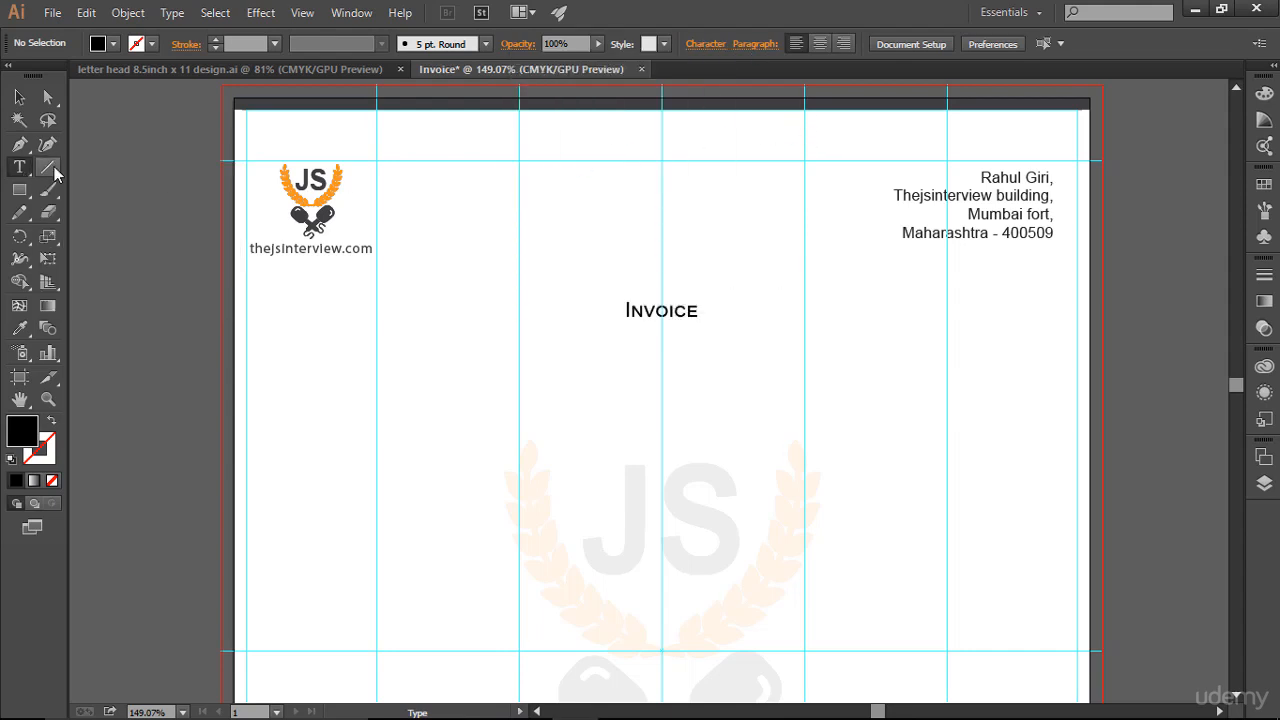
Step: Underline the "Invoice" title with a straight horizontal line slightly wider than the text, using a 1 pt black stroke
left_click_drag(54, 166, 120, 168)
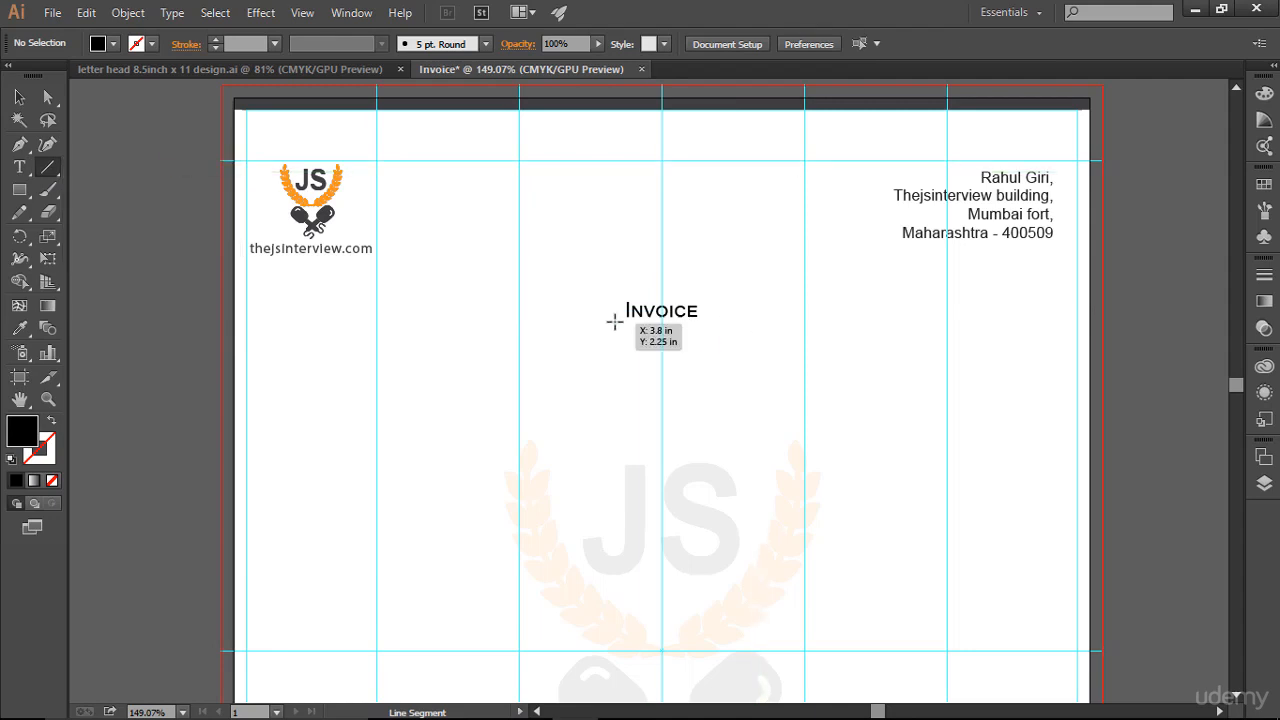
left_click_drag(614, 321, 706, 321)
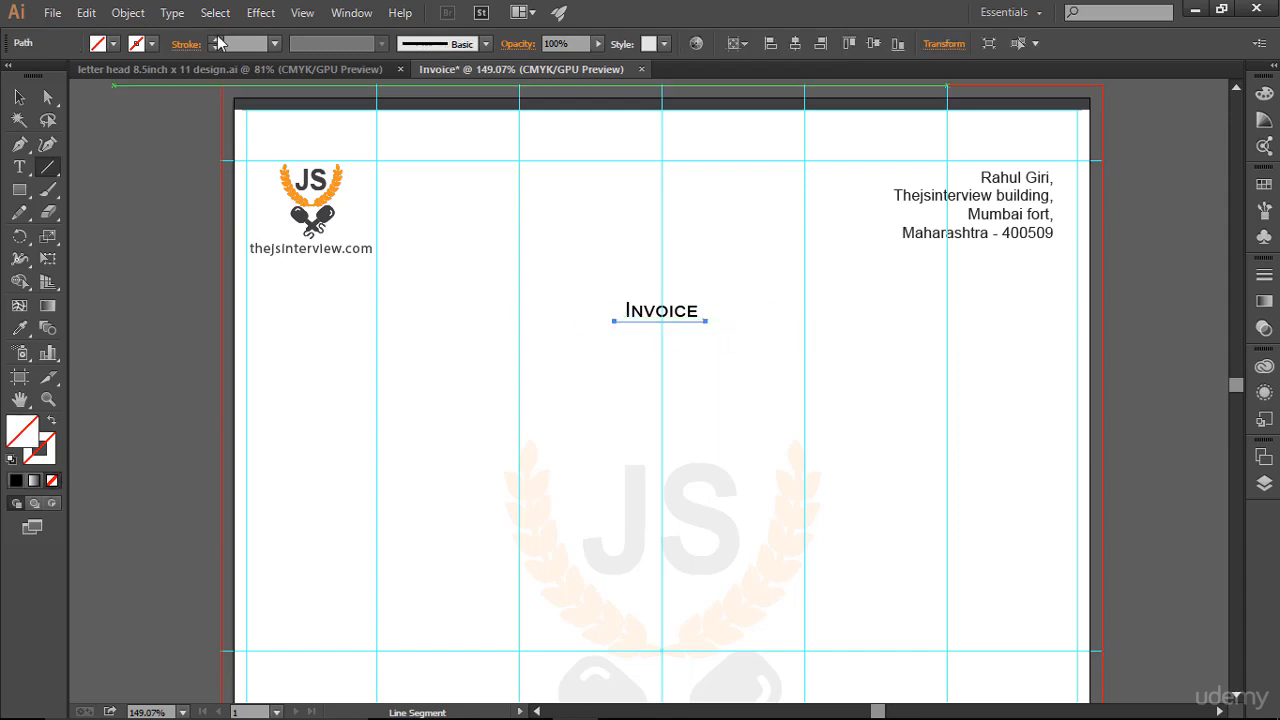
left_click(215, 40)
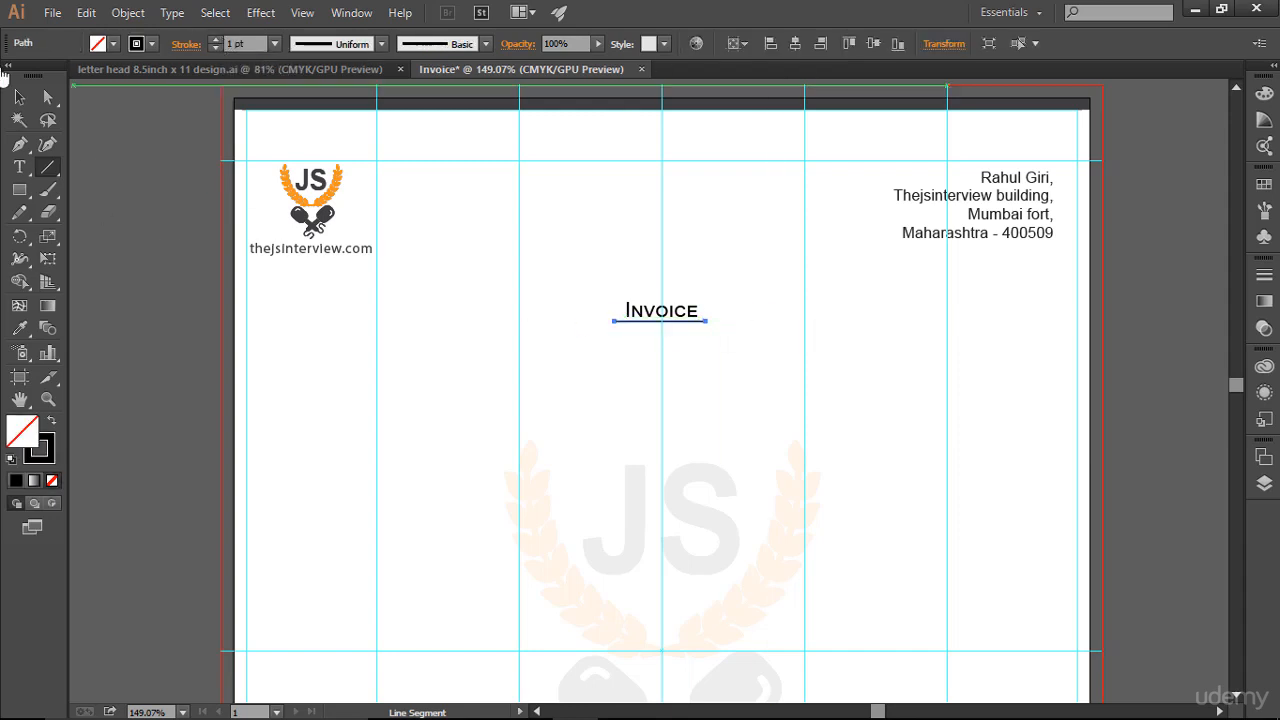
left_click(21, 96)
left_click(1118, 429)
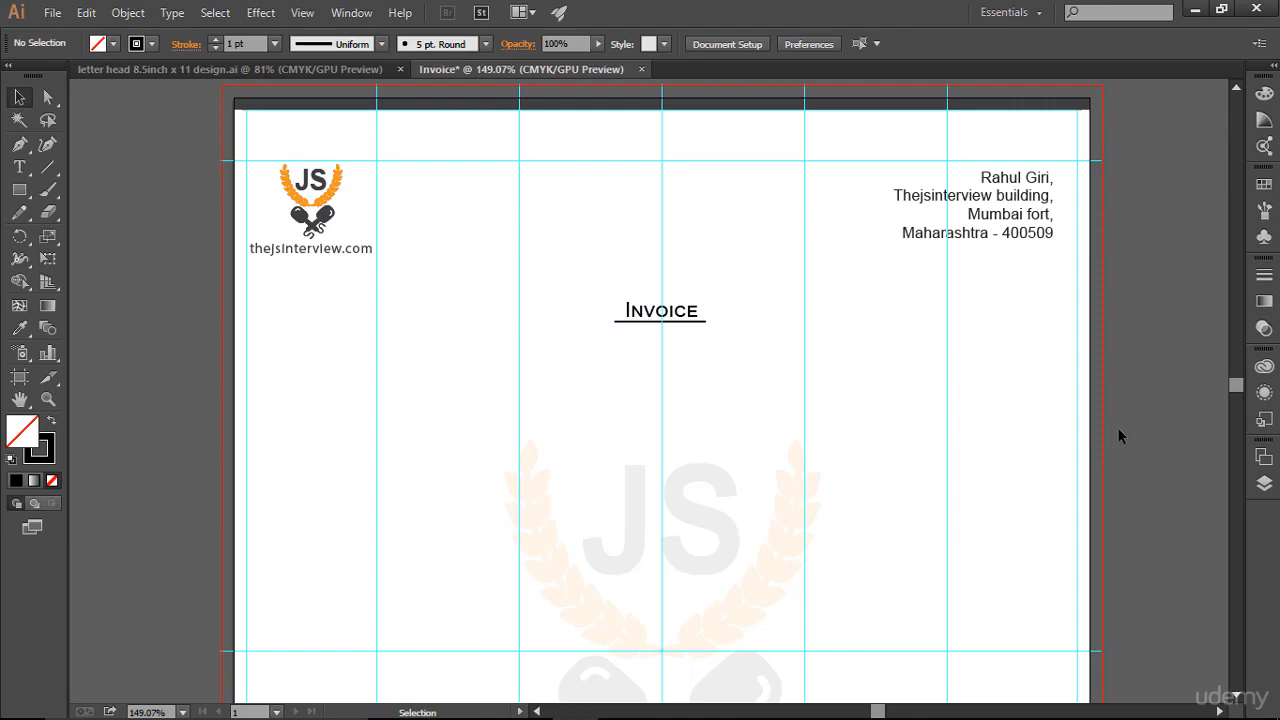
Step: Examine the whole invoice page with the guides hidden, and show the guides again
scroll(955, 380, "down", 4)
scroll(955, 380, "up", 3)
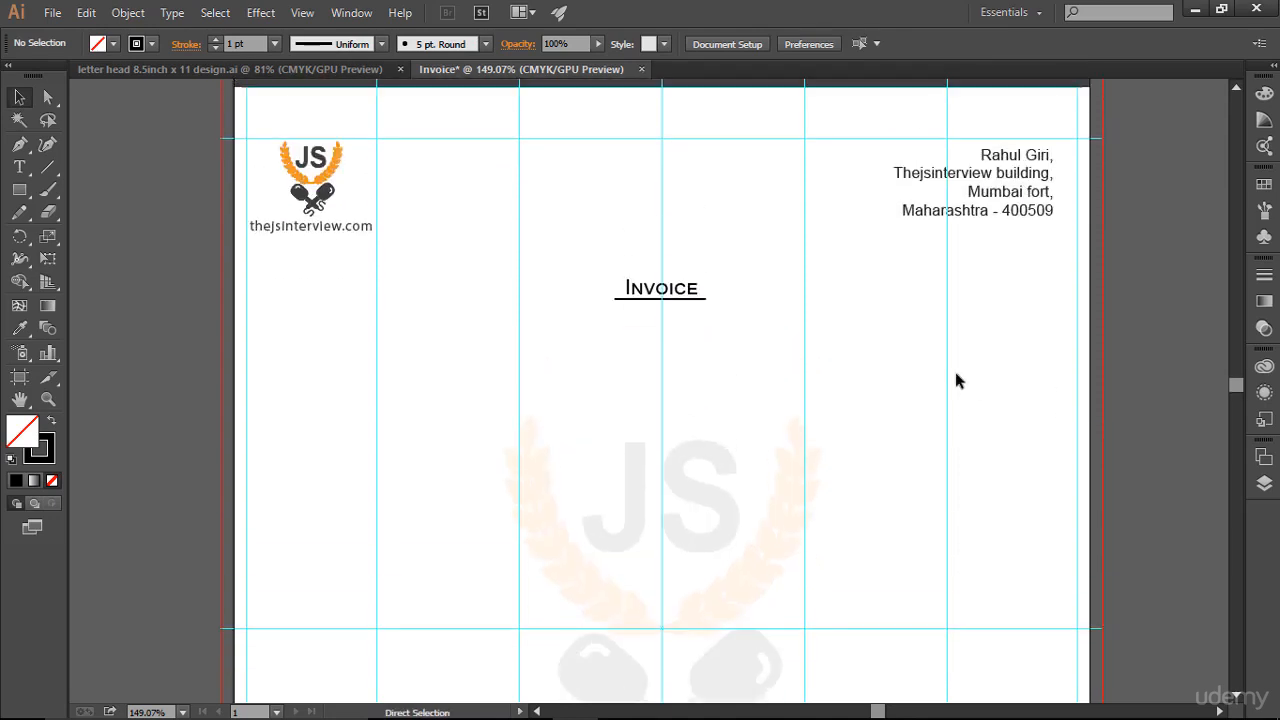
key("ctrl+0")
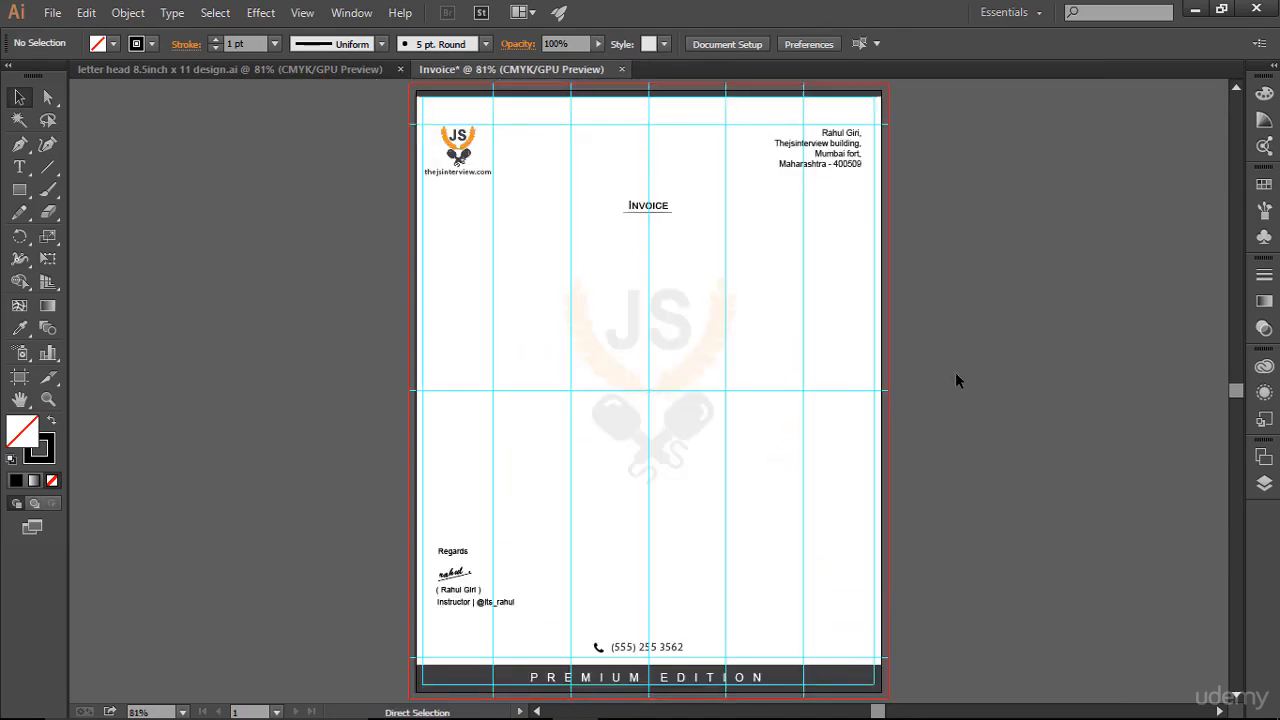
key("ctrl+;")
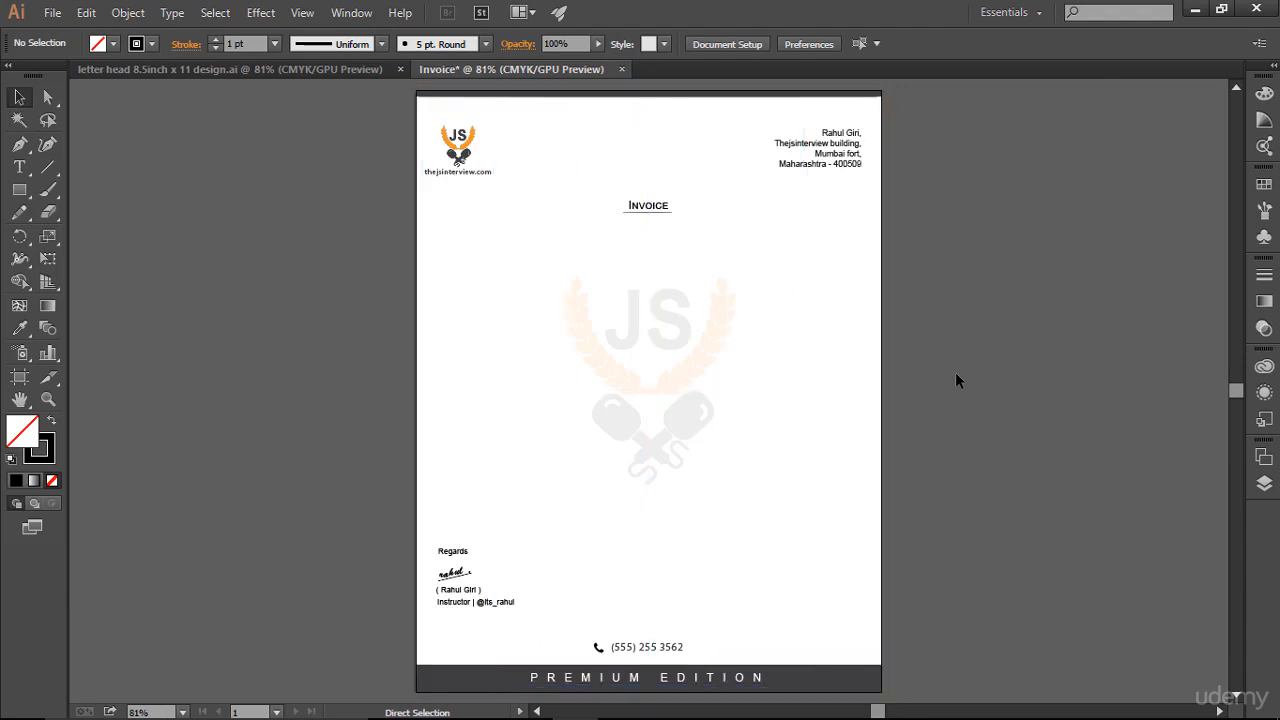
key("ctrl+;")
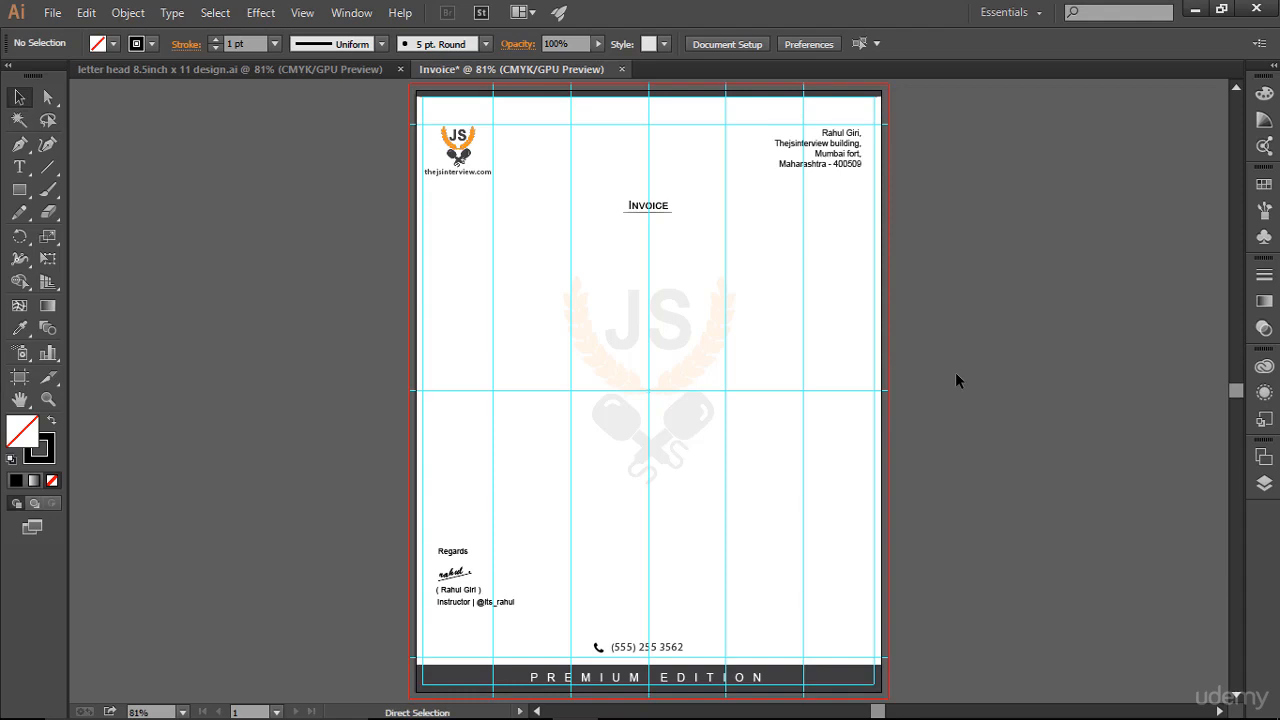
Step: Draw a thin horizontal rectangle about 7.5 in wide across the page, between the "Invoice" title and the watermark
key("ctrl+plus")
key("ctrl+plus")
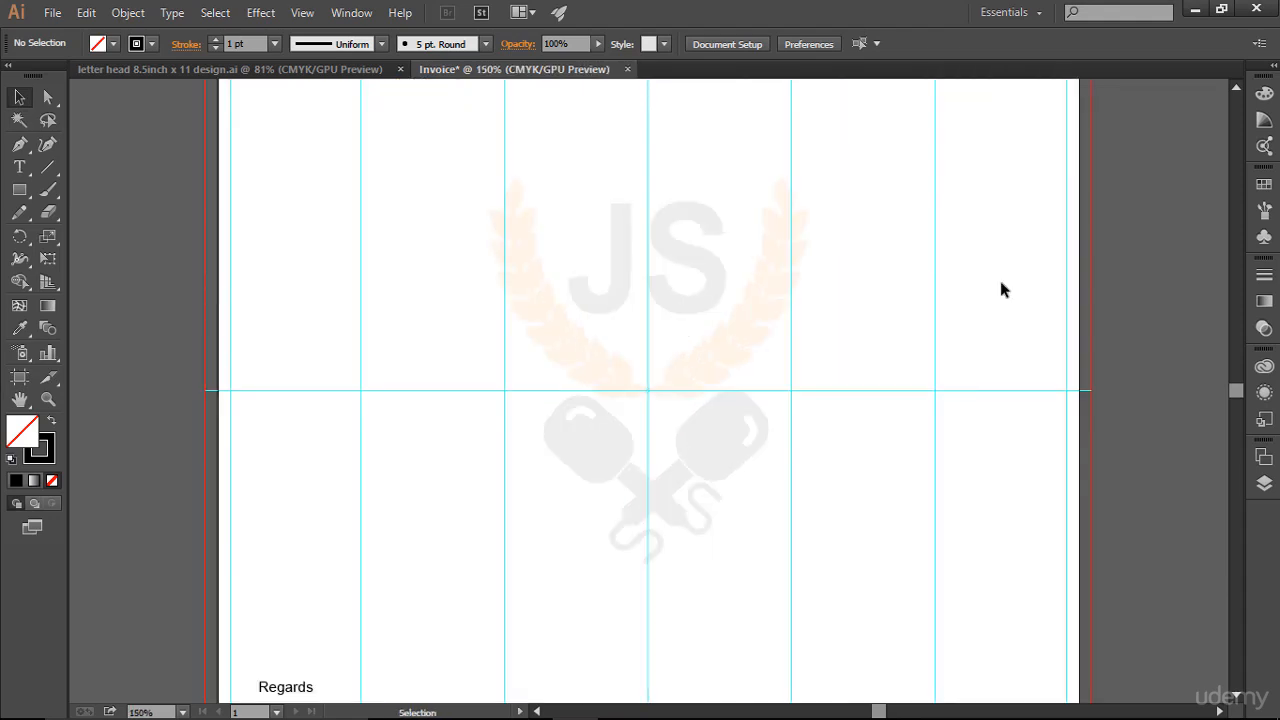
scroll(1001, 289, "up", 5)
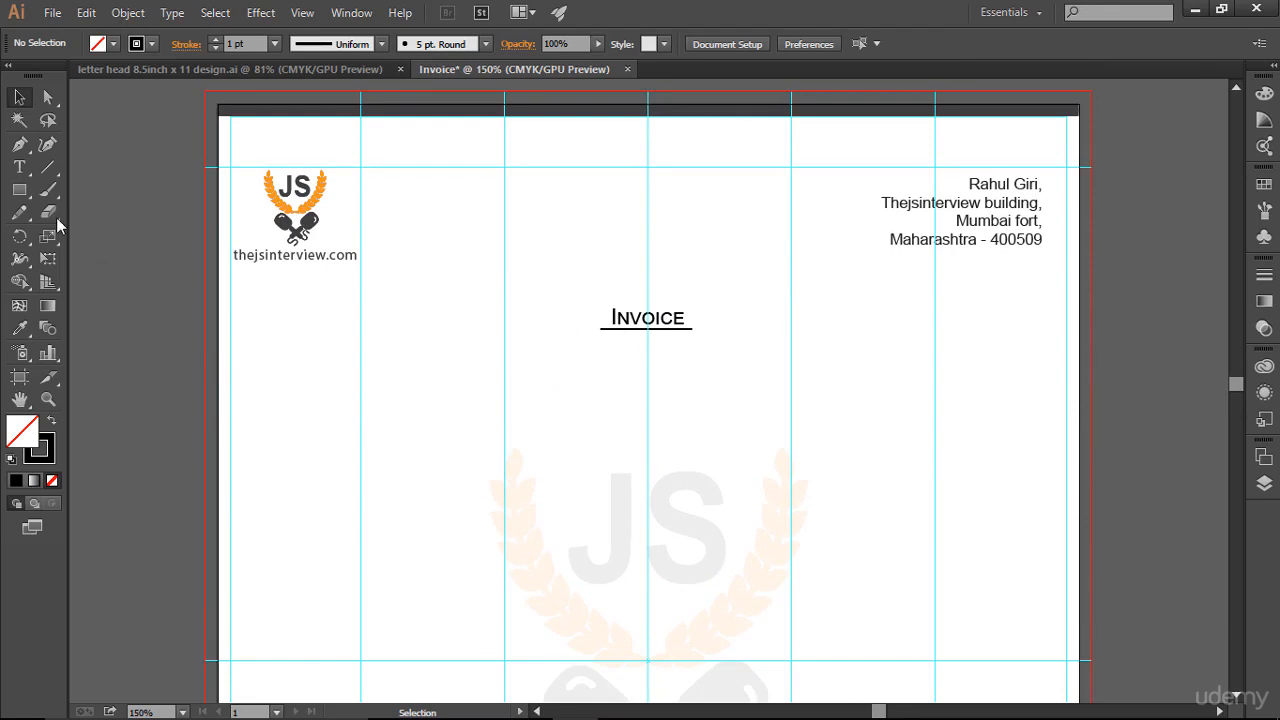
left_click_drag(19, 190, 89, 194)
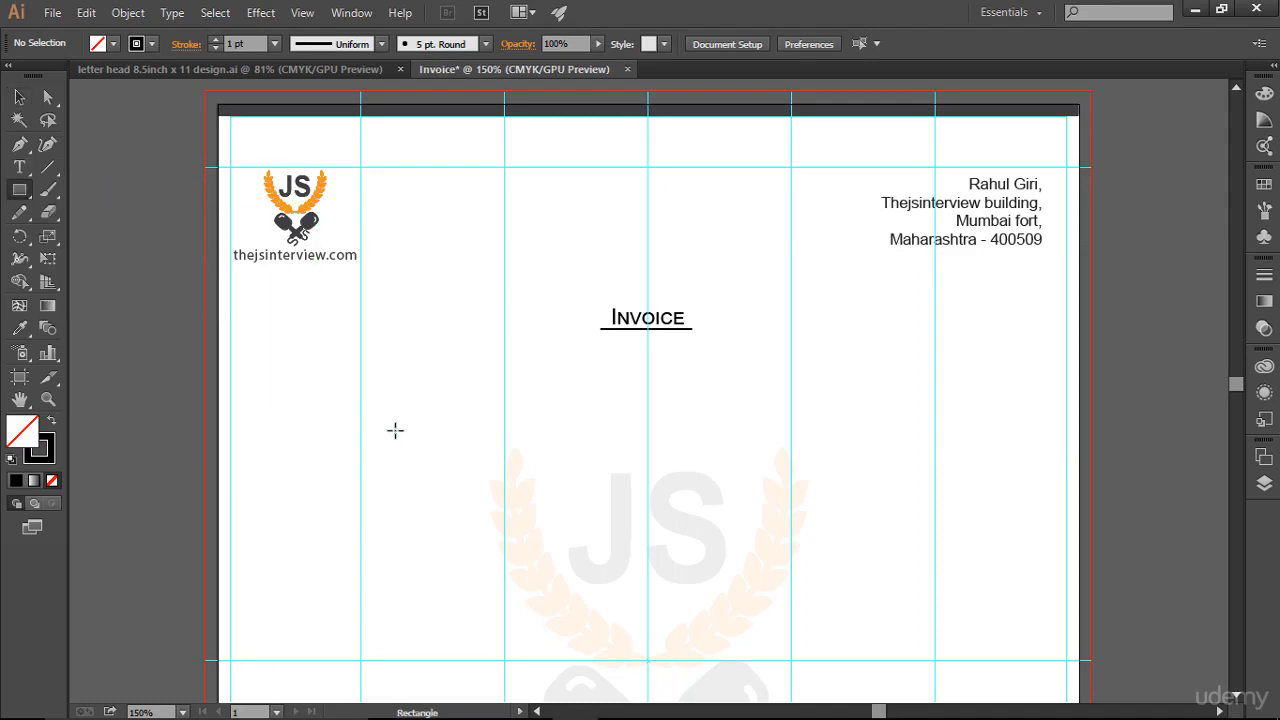
scroll(395, 430, "down", 6)
scroll(380, 440, "up", 3)
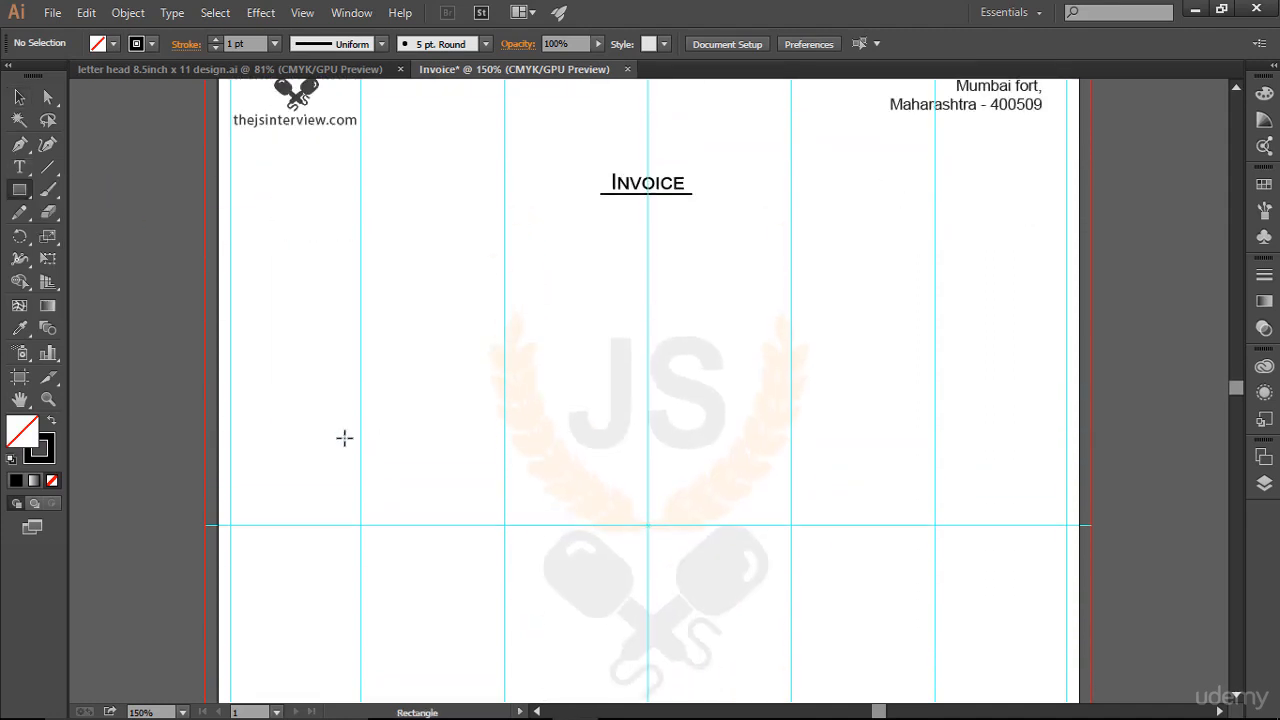
scroll(344, 437, "up", 1)
key("ctrl")
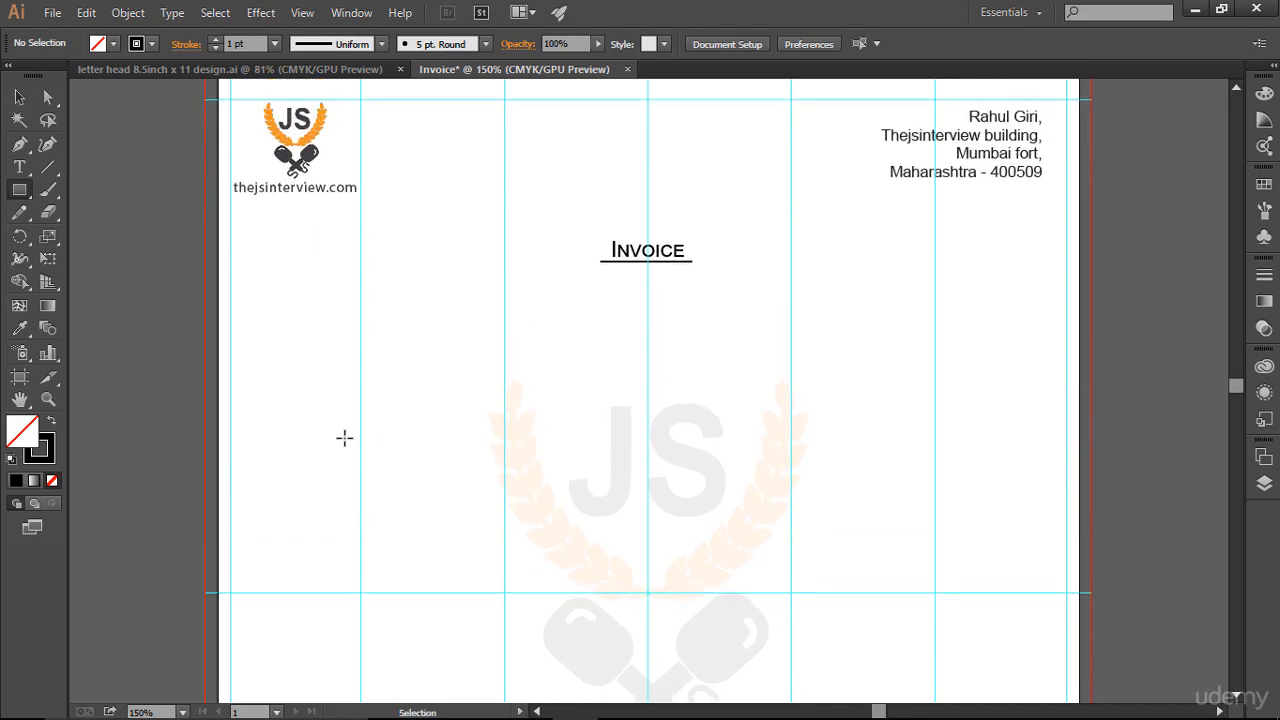
key("ctrl+minus")
scroll(344, 440, "down", 1)
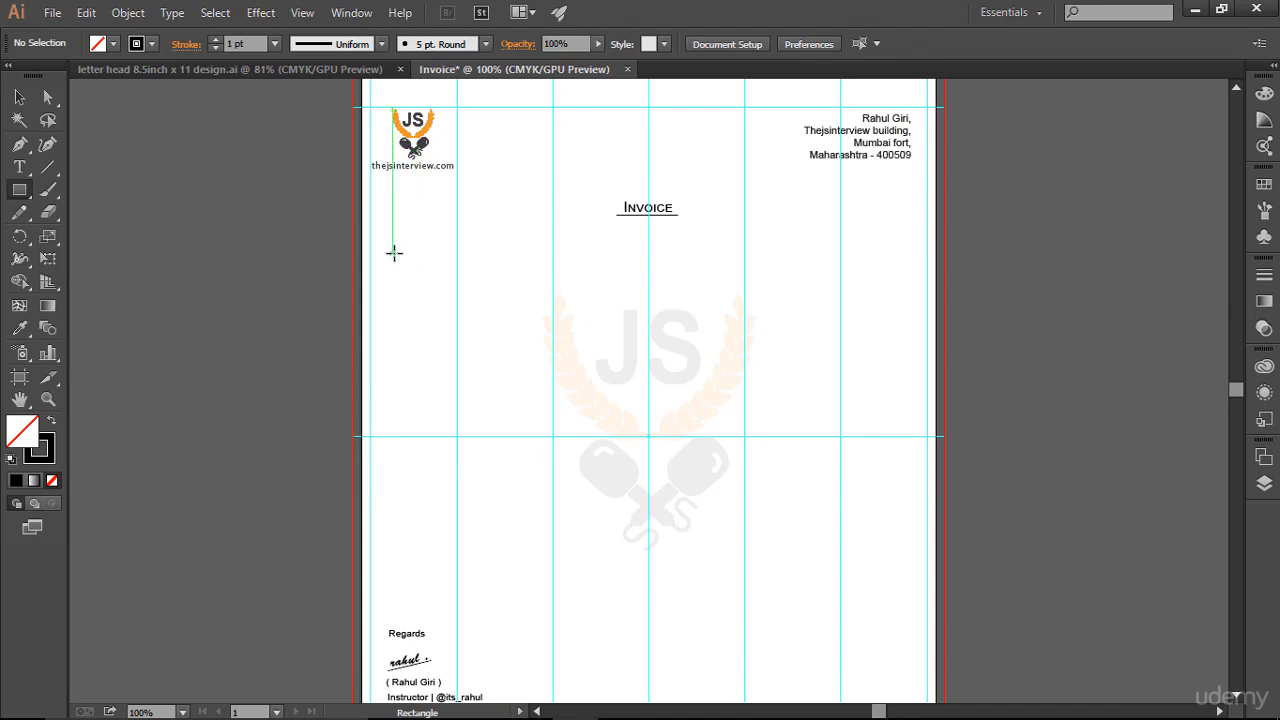
left_click_drag(393, 253, 898, 273)
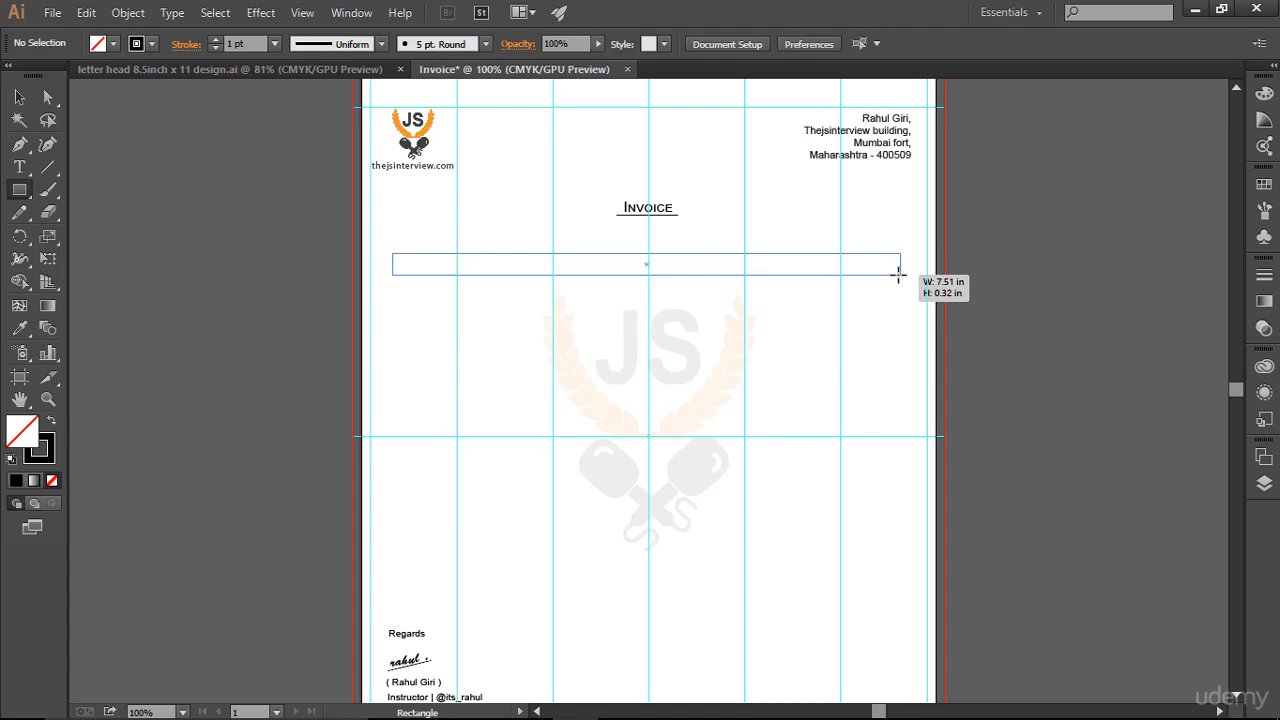
left_click_drag(898, 274, 901, 282)
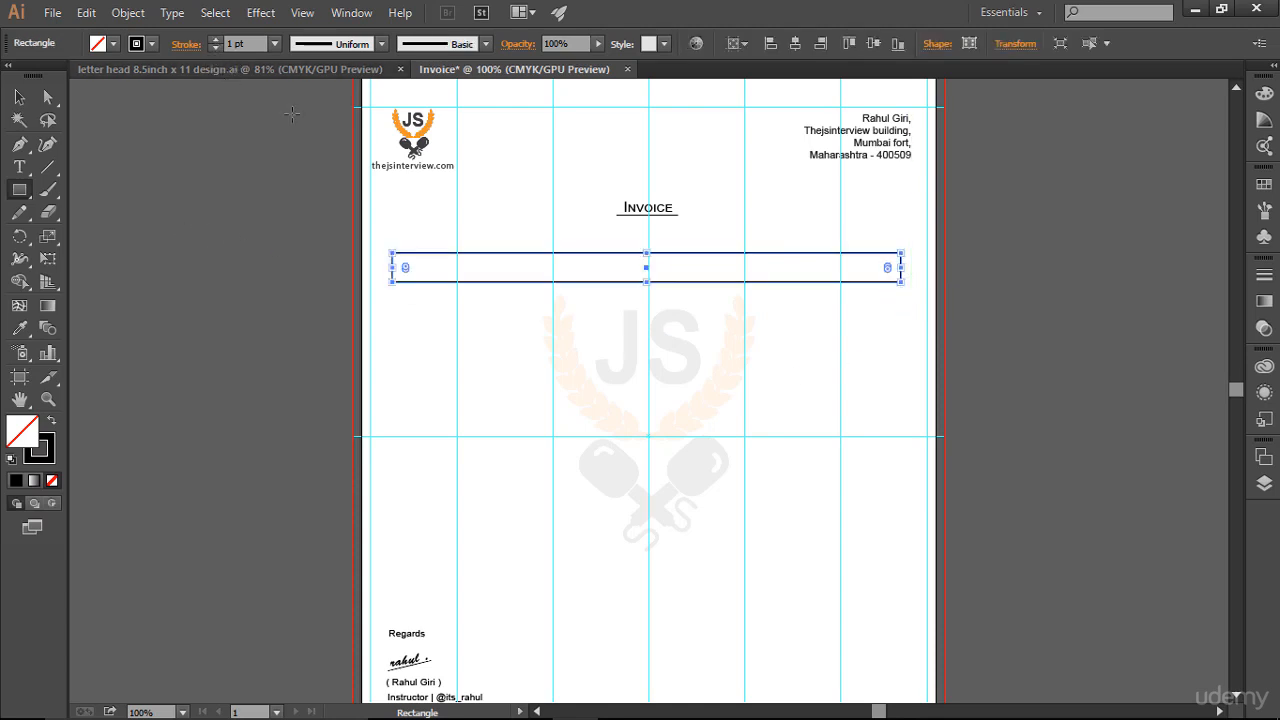
Step: Remove the rectangle's stroke, fill it with a medium grey swatch, and deselect it
left_click(213, 48)
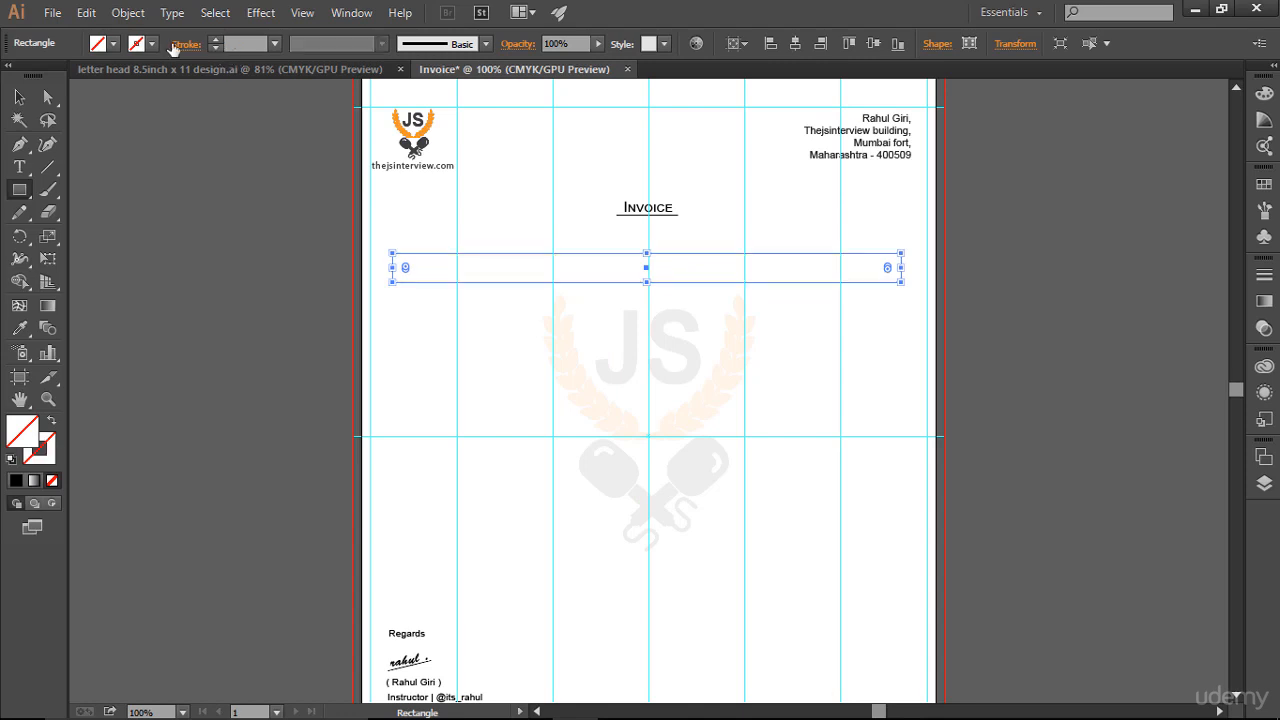
left_click(114, 47)
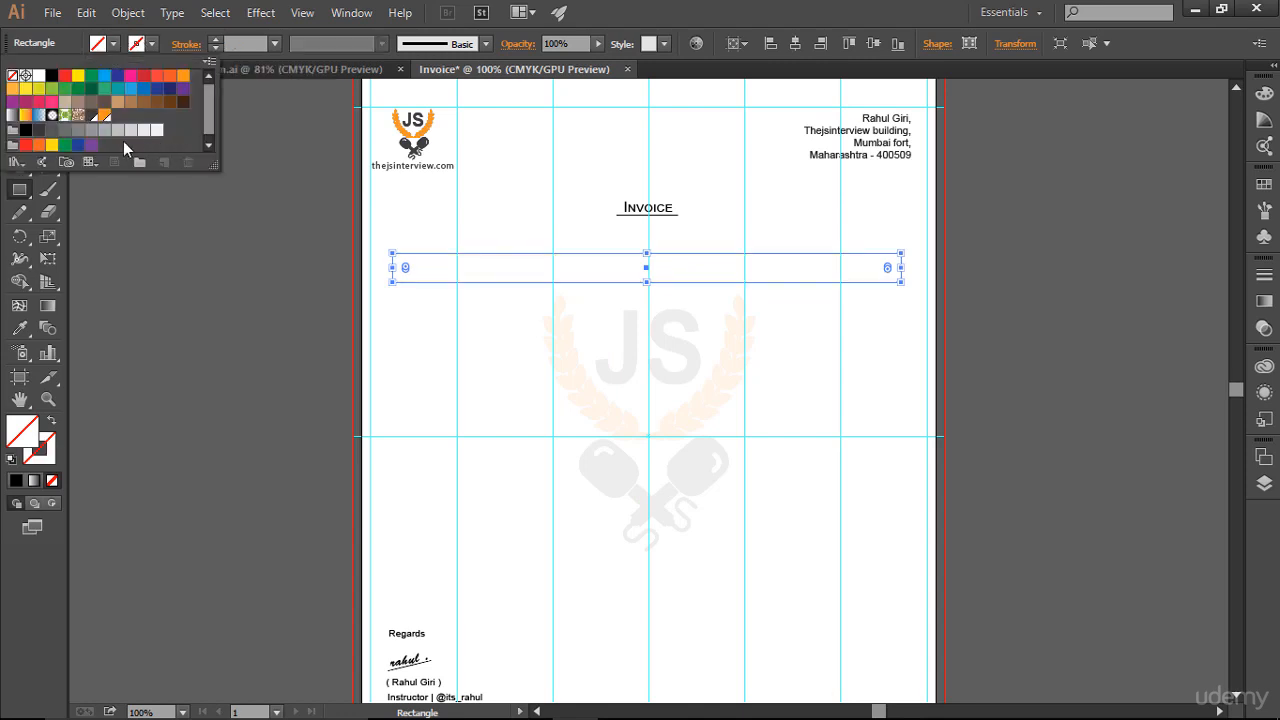
left_click(96, 135)
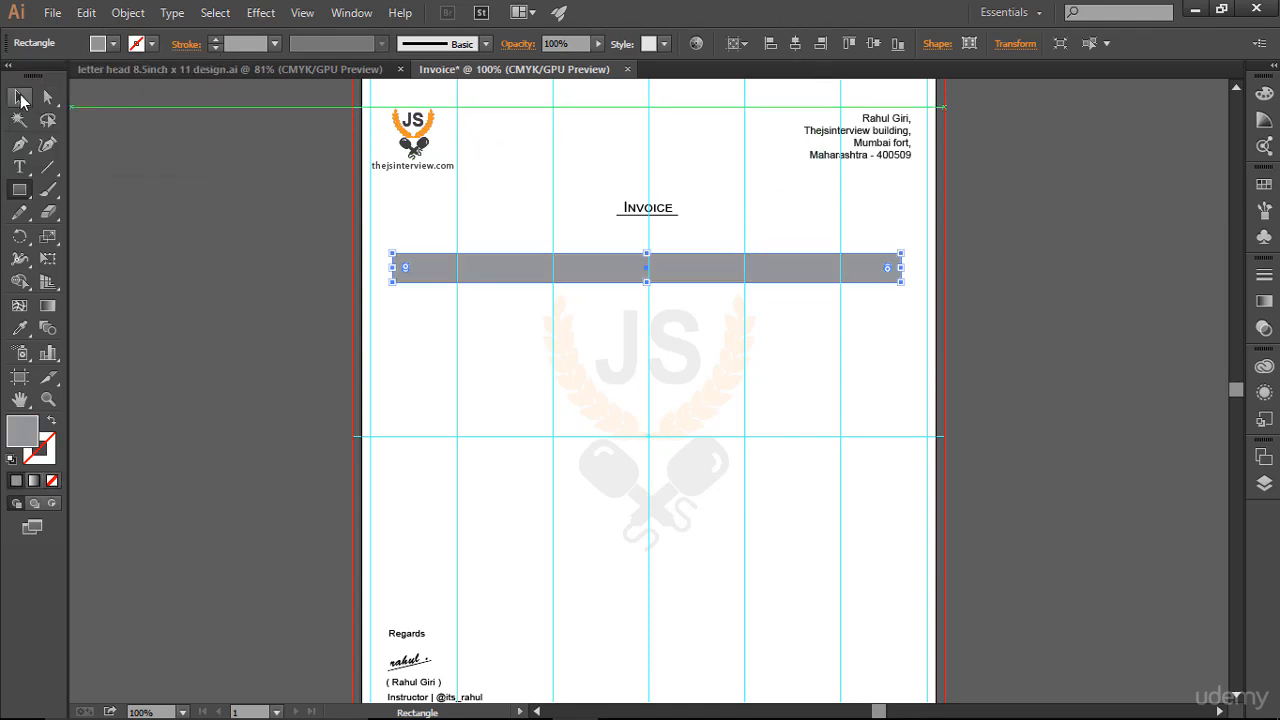
left_click(19, 97)
left_click(200, 175)
scroll(1201, 349, "down", 3)
scroll(1195, 365, "up", 3)
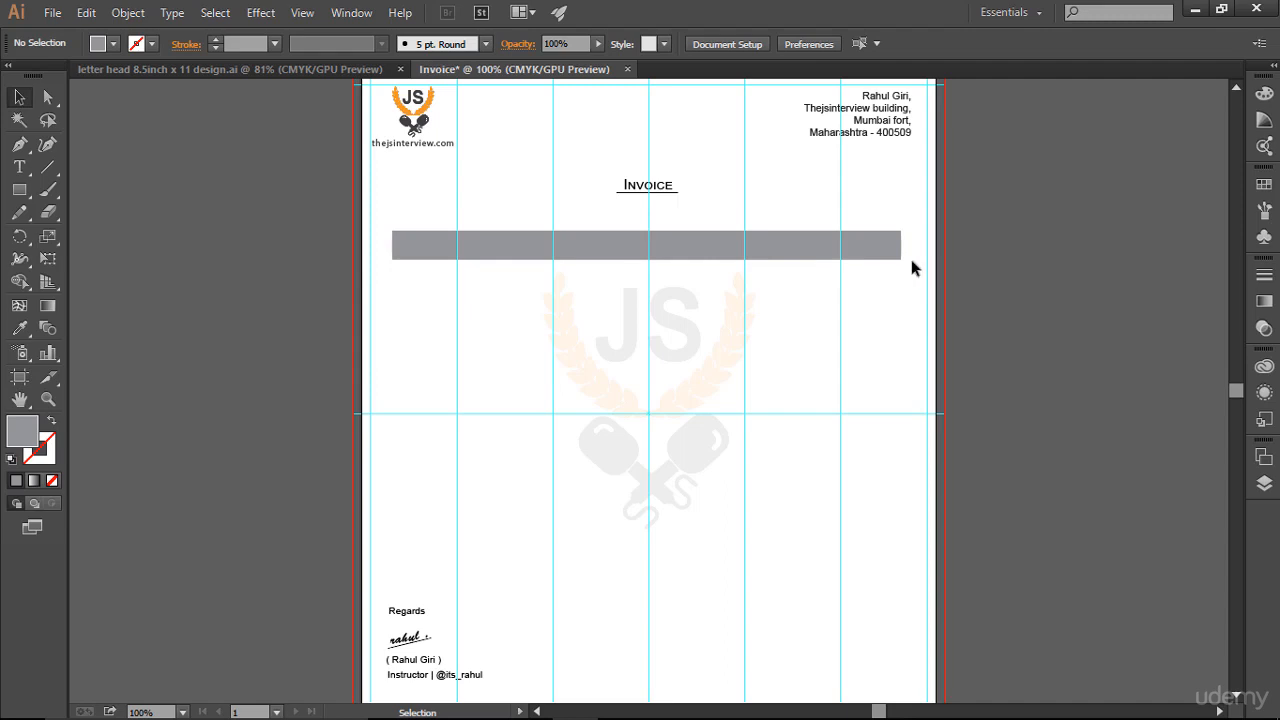
Step: Identify the grey bar's entry in the layer list by toggling its visibility, and lock it
left_click(1265, 484)
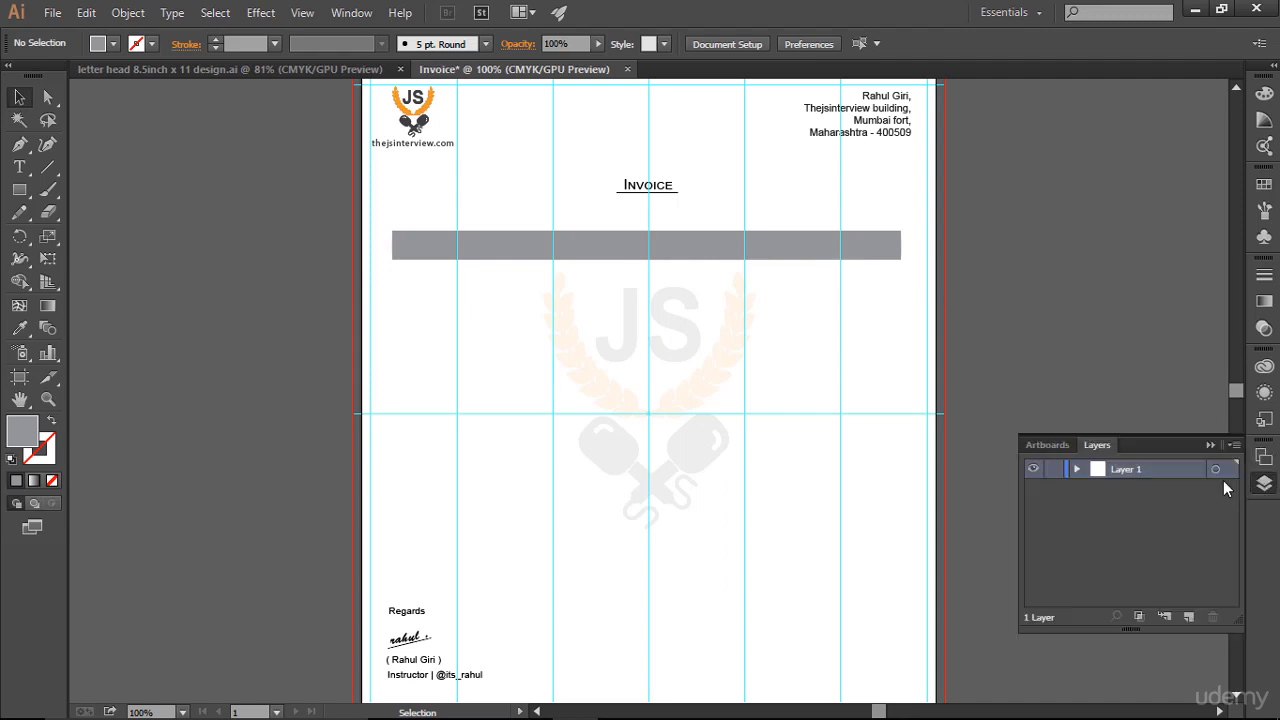
left_click(1075, 470)
left_click(1034, 489)
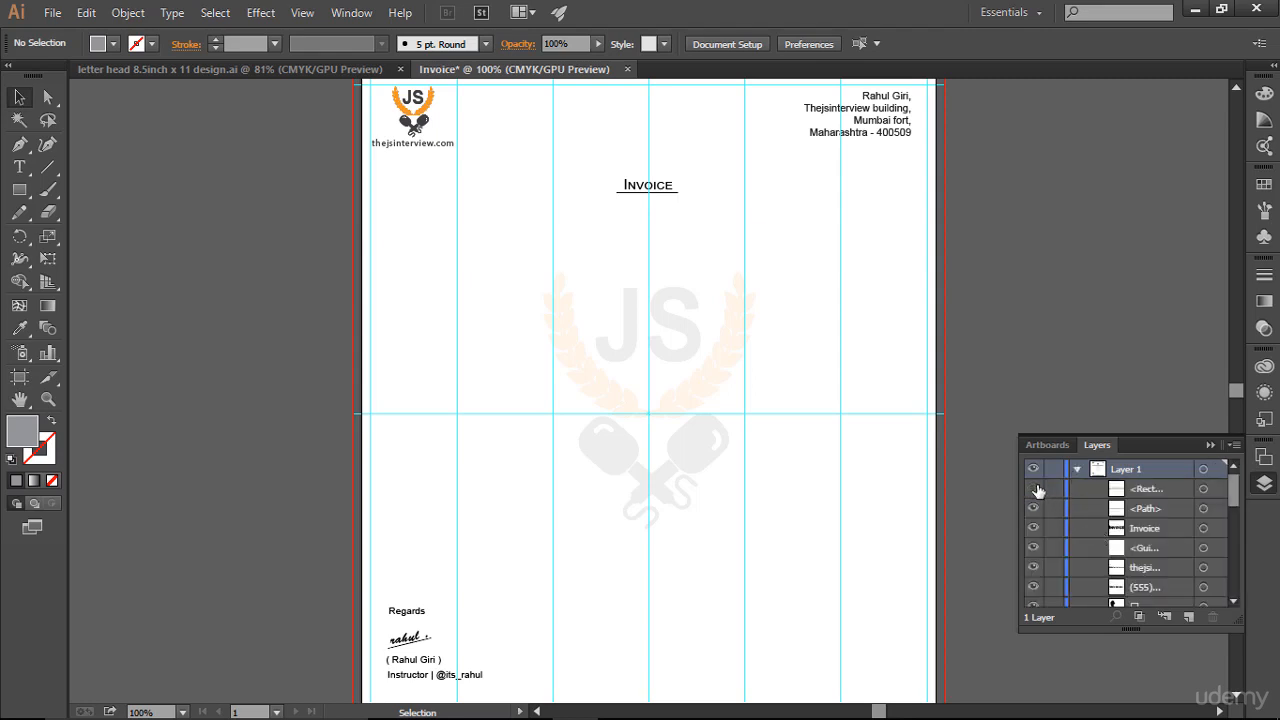
left_click(1034, 489)
left_click(1053, 489)
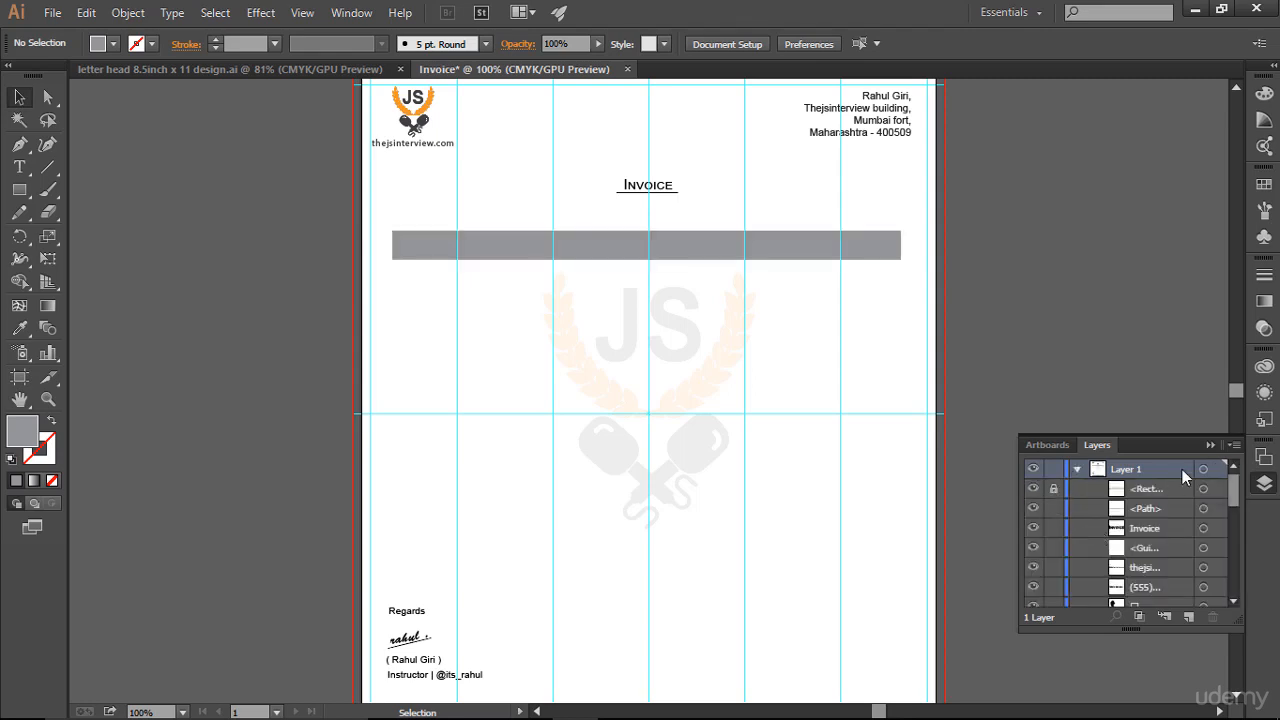
left_click(1210, 445)
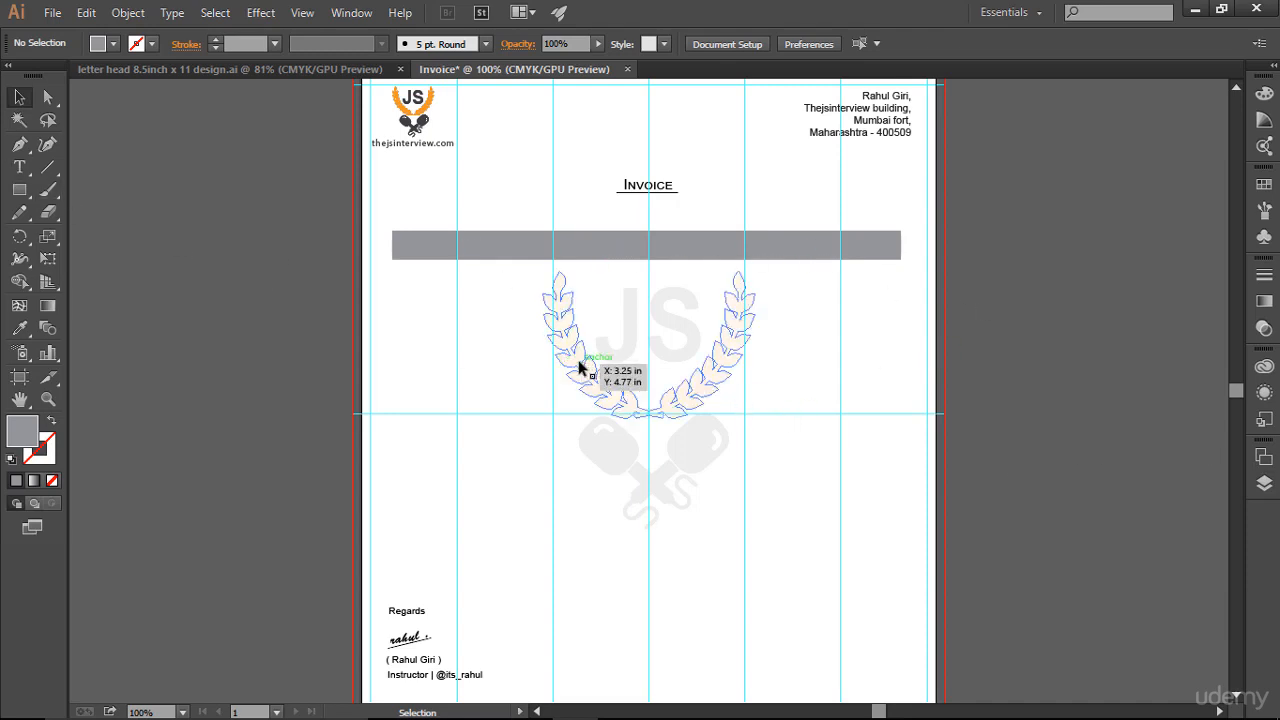
Step: Undo the accidental shift of the watermark artwork and lock its group in the layer list
left_click_drag(580, 366, 594, 383)
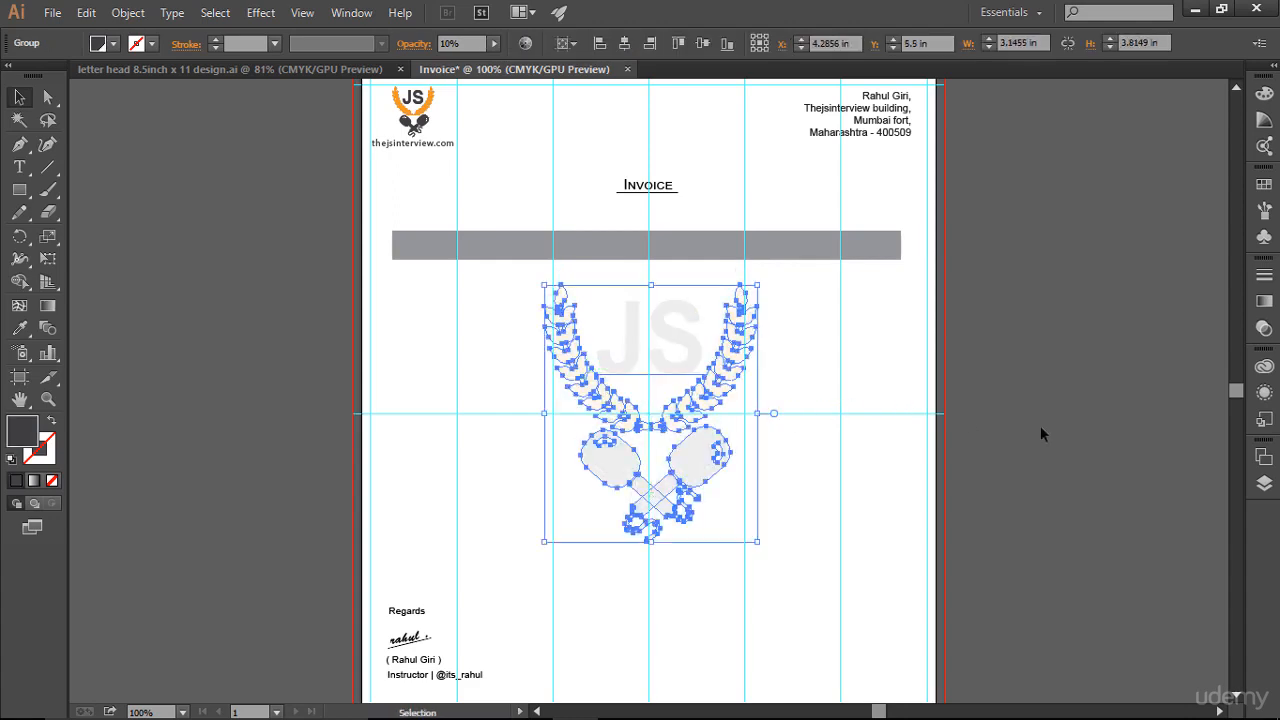
key("ctrl+z")
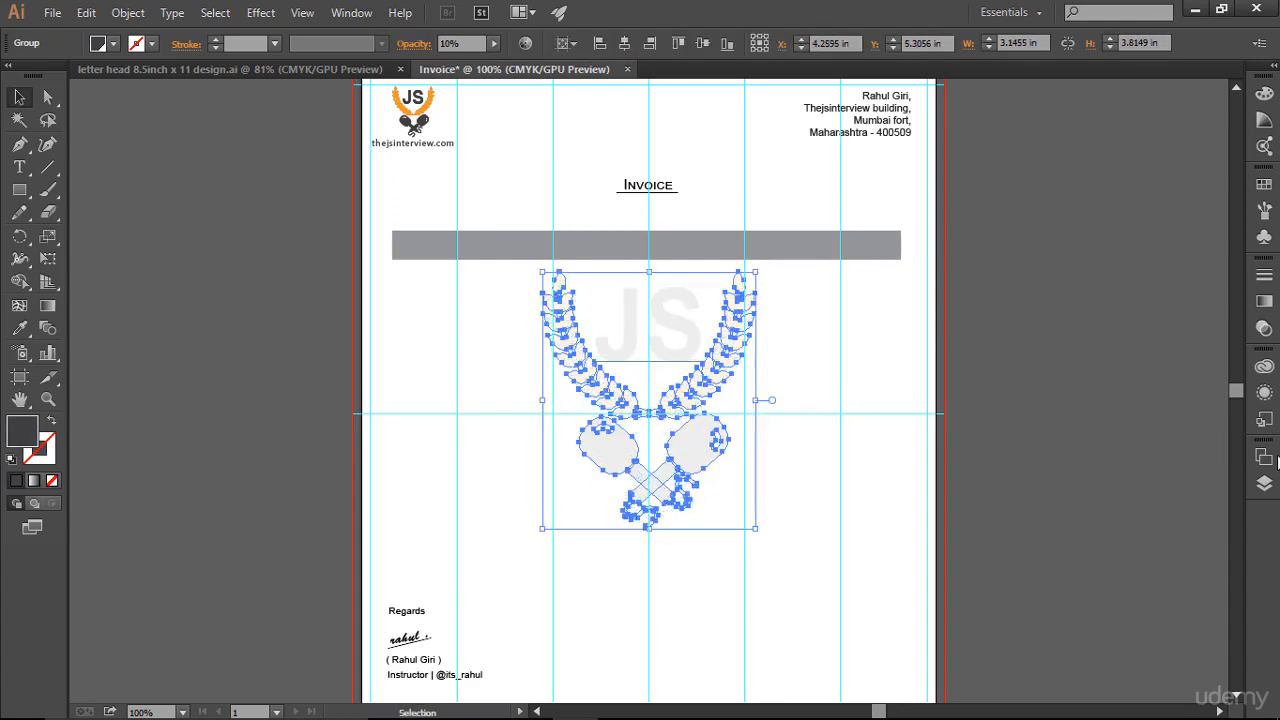
left_click(1264, 483)
scroll(1150, 530, "down", 5)
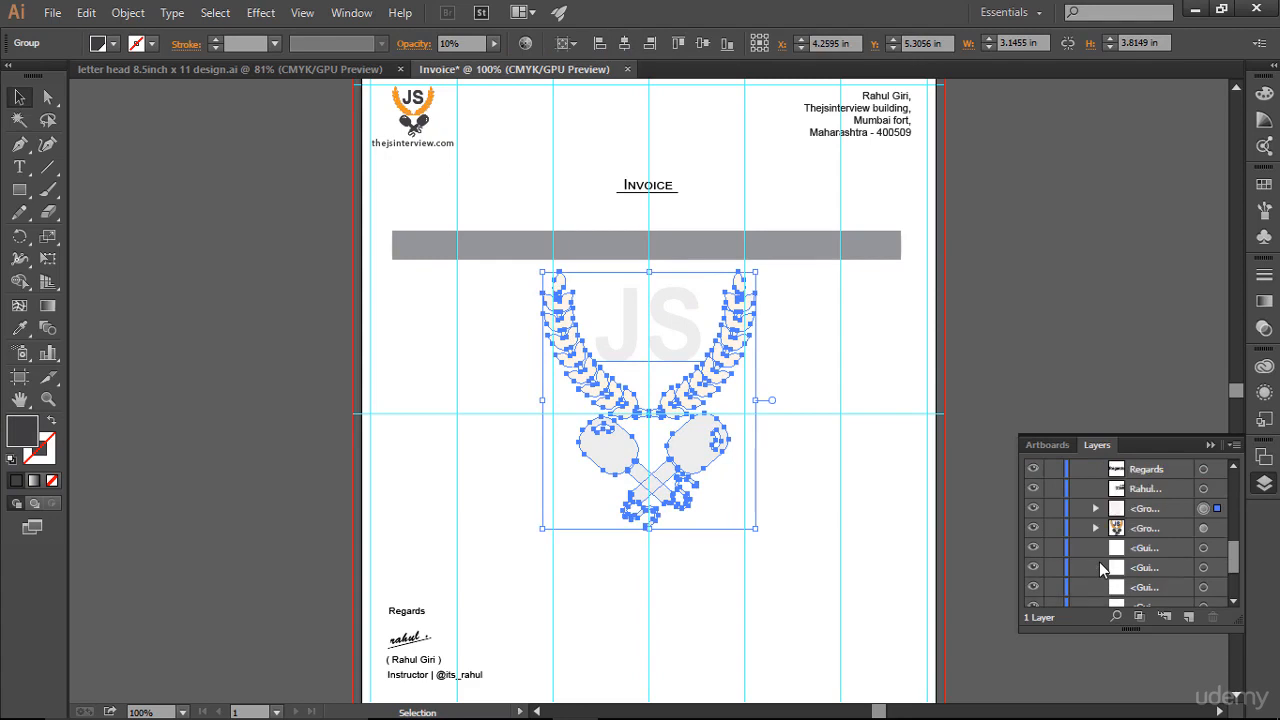
left_click(1048, 513)
left_click(1209, 445)
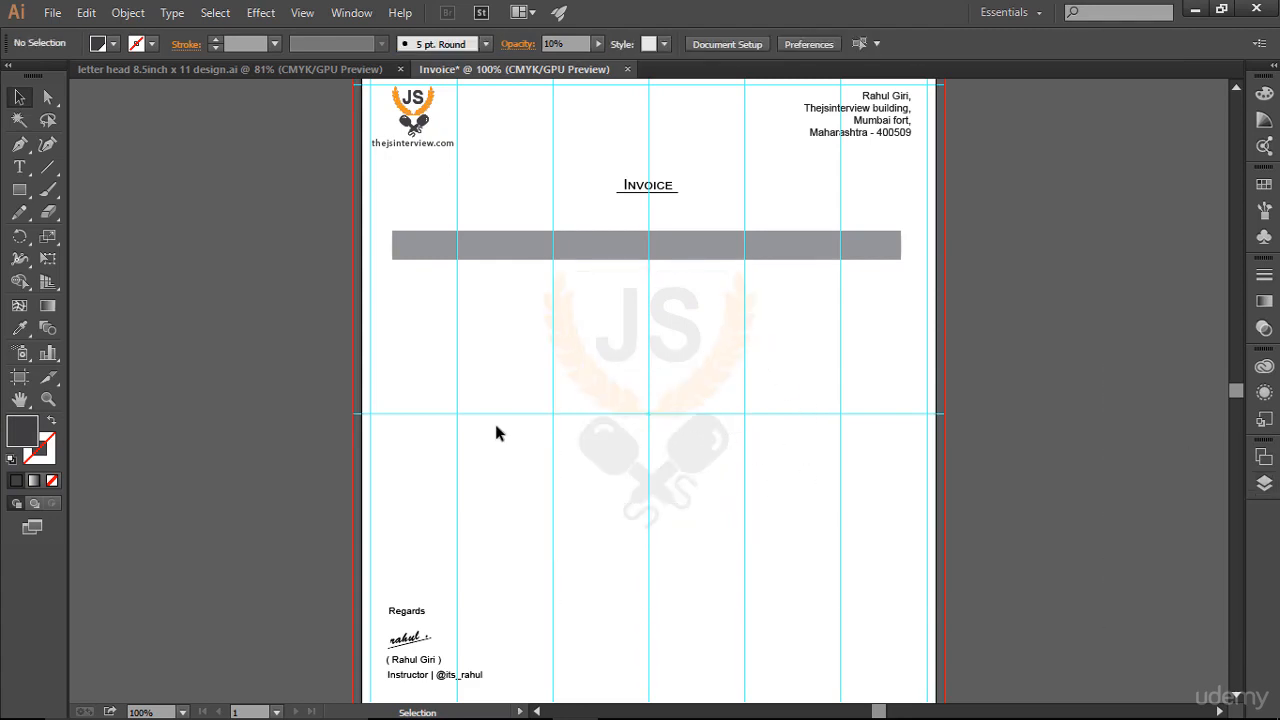
Step: Add the column heading "Id" as text and place it near the left end of the grey bar, vertically centered
left_click(19, 167)
left_click(412, 340)
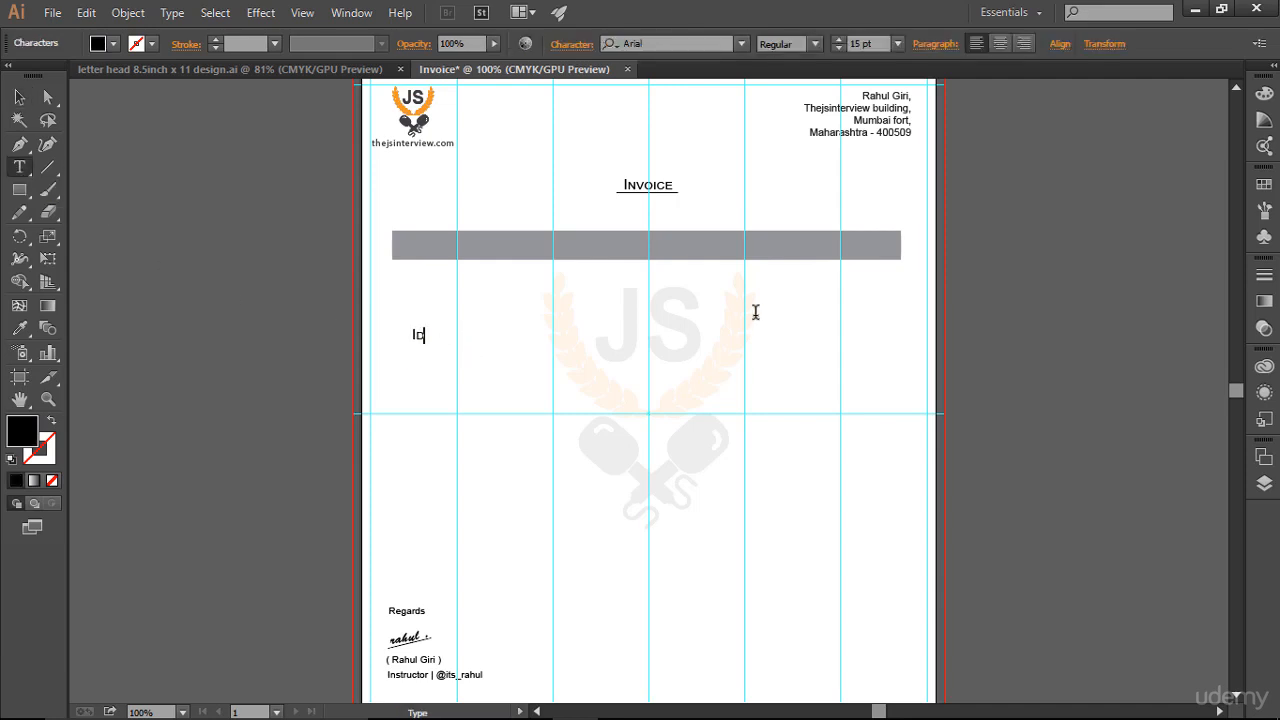
key("ctrl+a")
left_click(572, 44)
left_click(423, 267)
left_click(19, 97)
left_click_drag(405, 338, 410, 250)
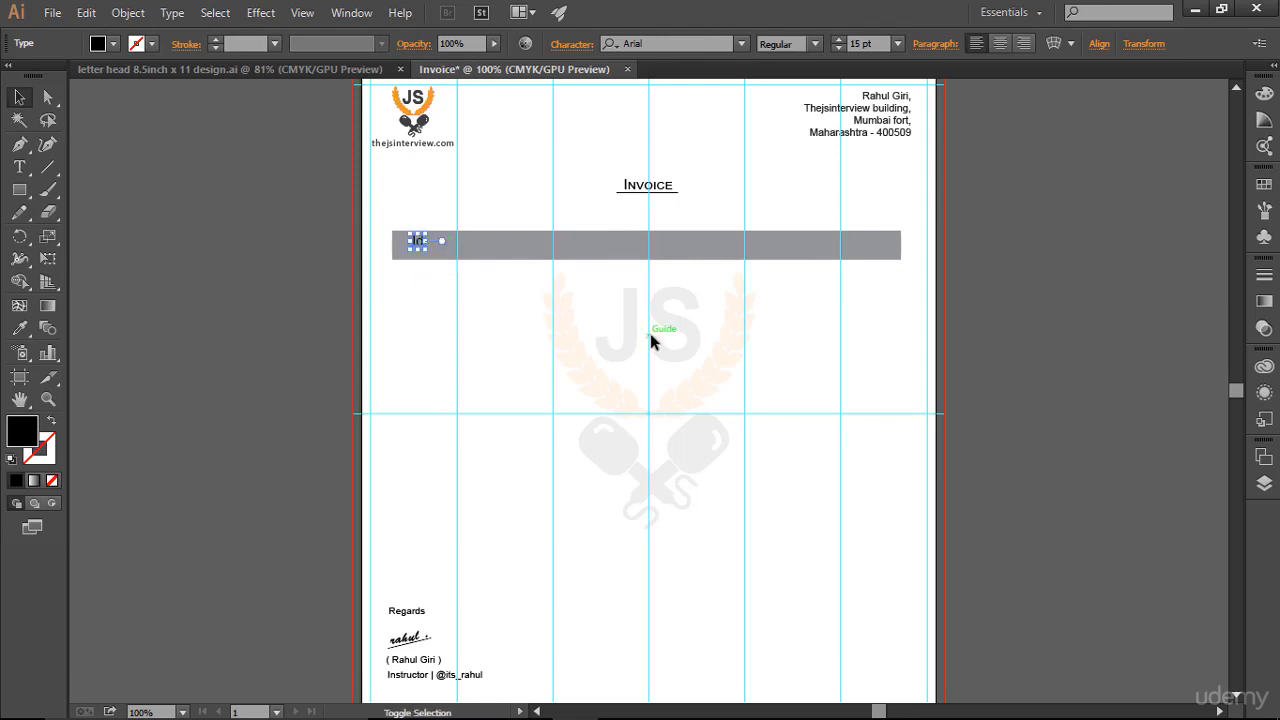
key("Down")
key("Down")
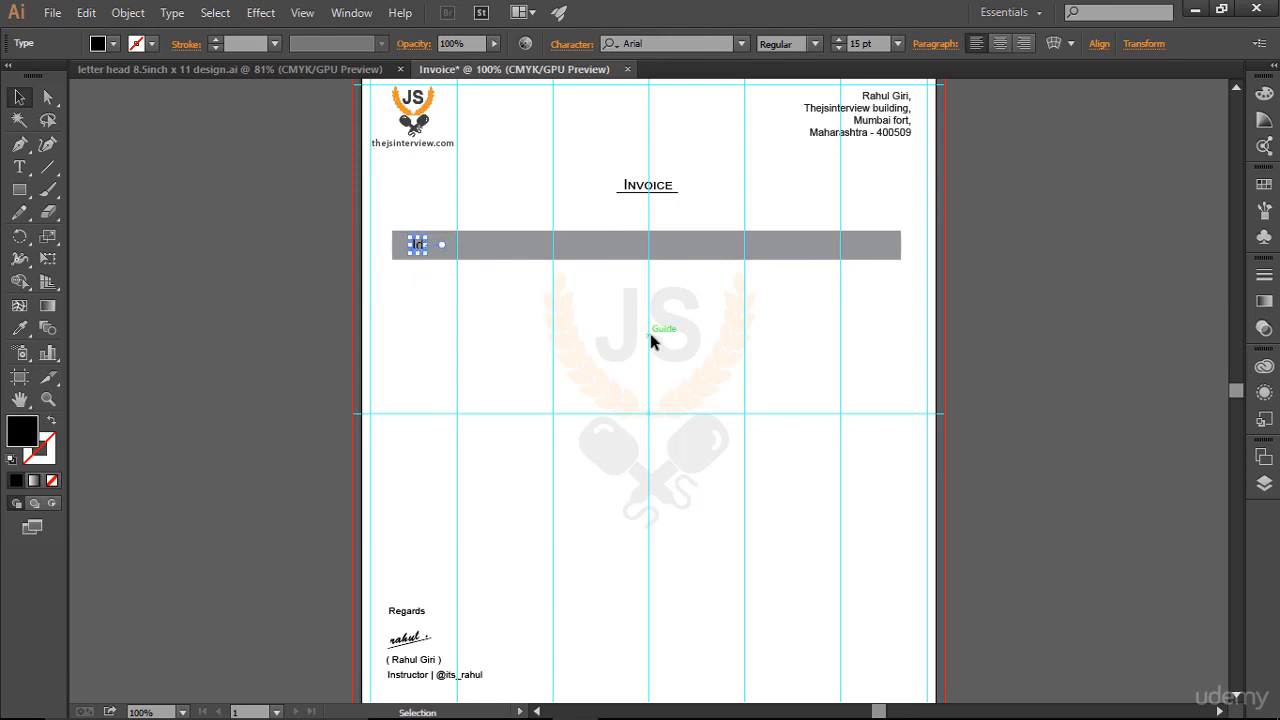
left_click(324, 279)
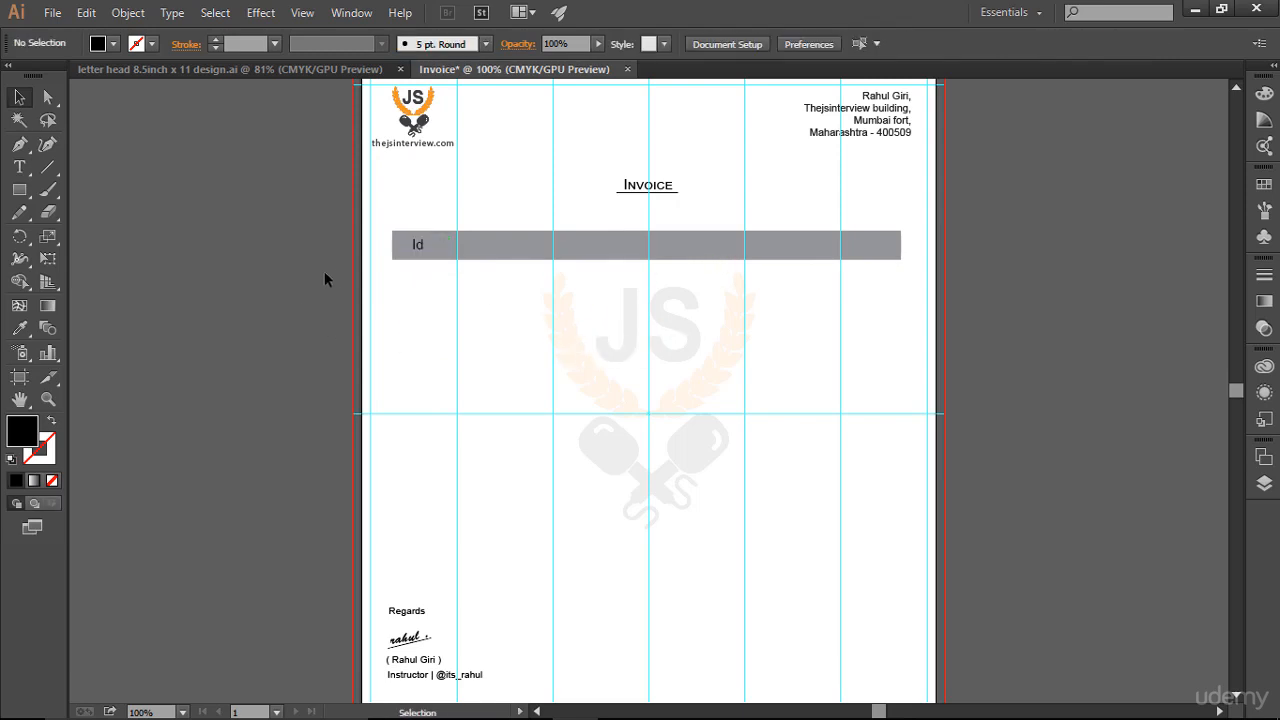
Step: Nudge the "Id" heading slightly left within the grey bar and deselect it
left_click(415, 241)
key("Left")
key("Left")
key("Left")
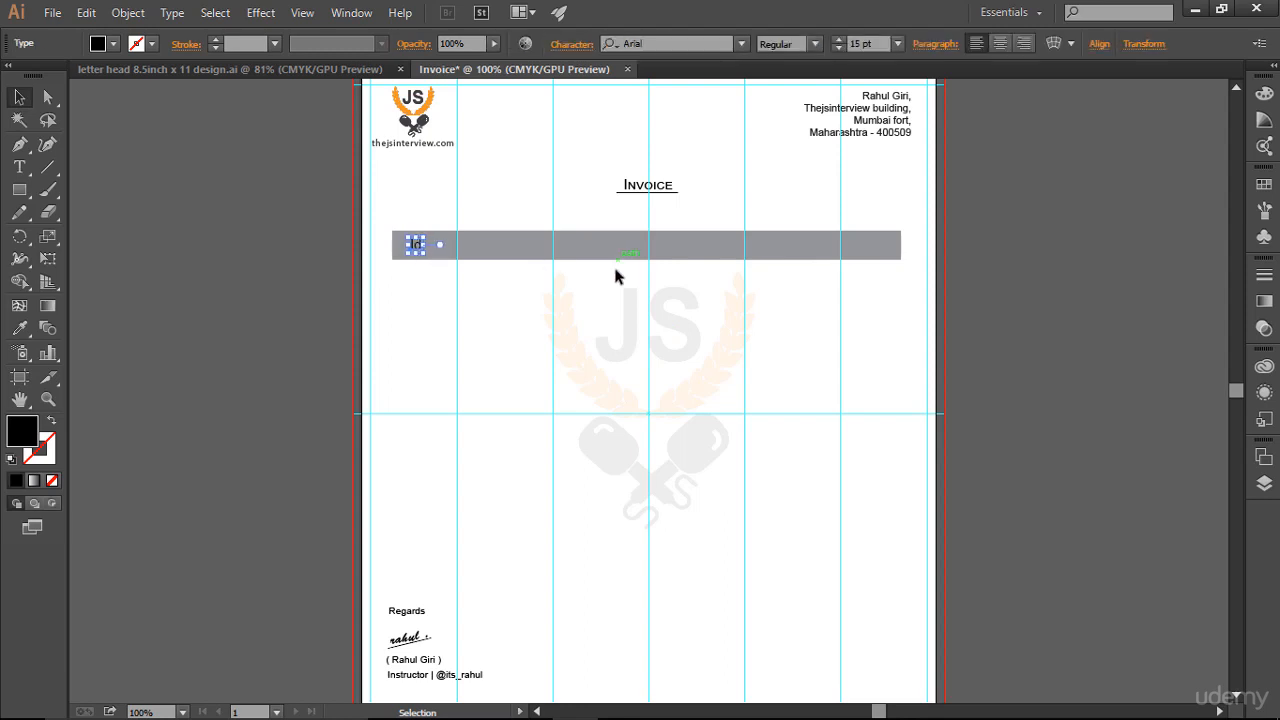
left_click(428, 297)
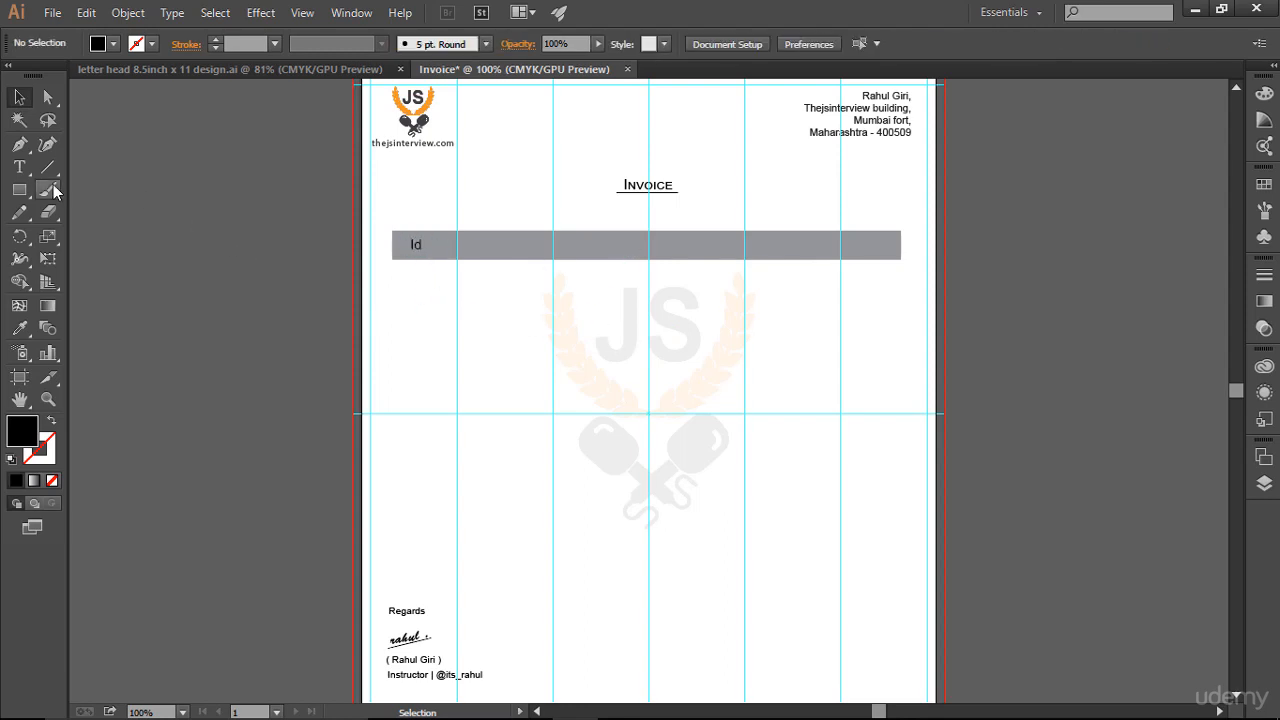
Step: Create the text "Course Name" in the empty area below the grey bar
left_click(19, 167)
left_click(430, 346)
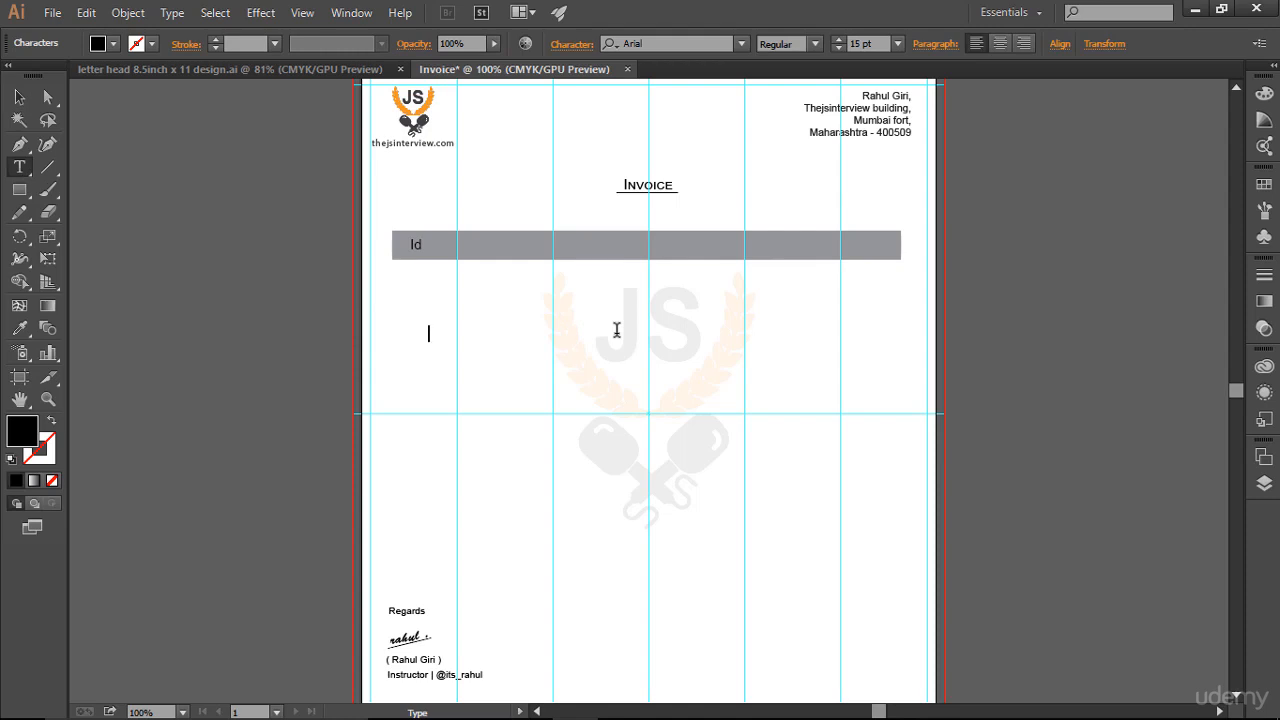
type("co")
key("BackSpace")
type("ourse name")
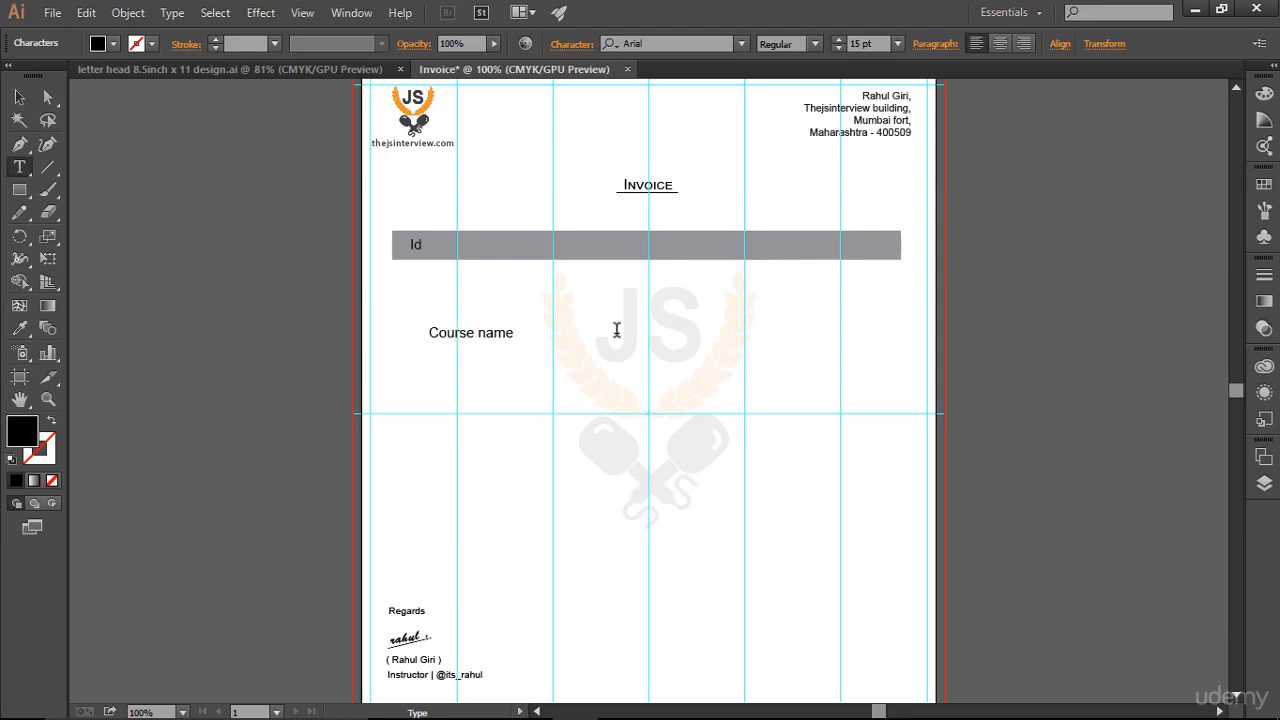
left_click(494, 332)
key("BackSpace")
type("N")
key("Escape")
key("ctrl+a")
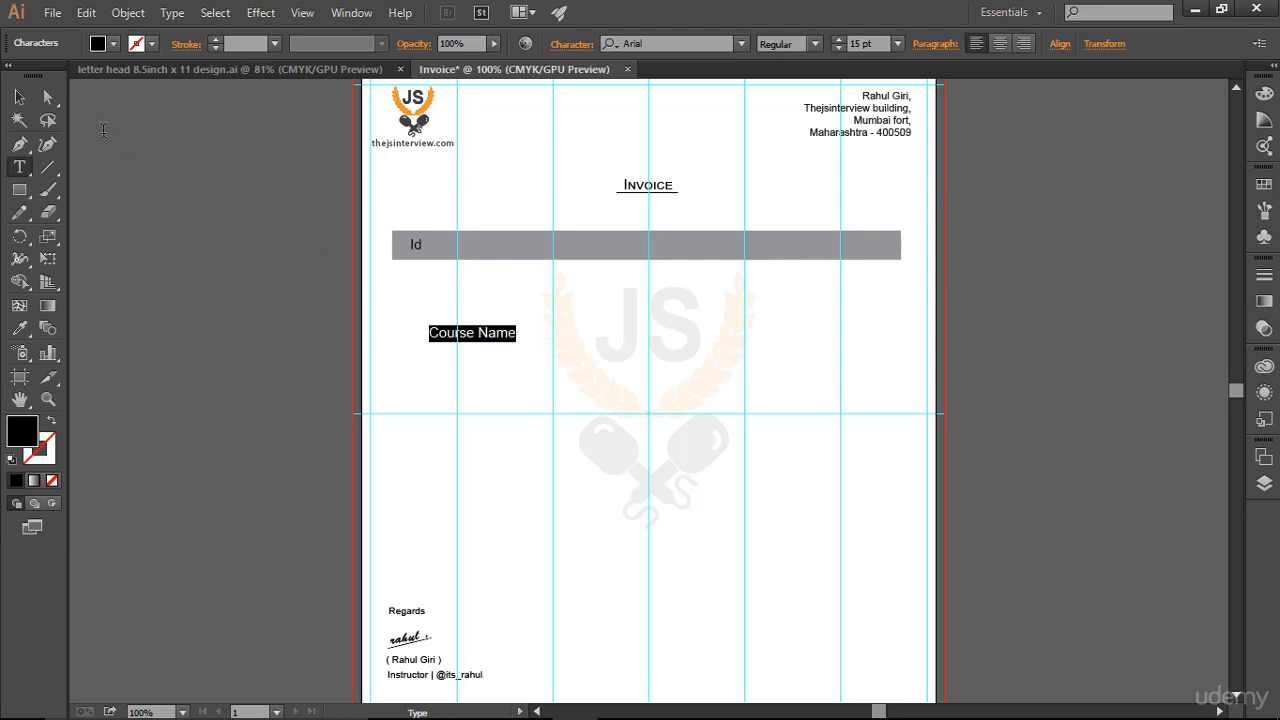
Step: Move the "Course Name" text into the grey bar, starting just right of the guide after "Id", in line with that heading
key("Escape")
left_click_drag(483, 340, 536, 250)
left_click(653, 322)
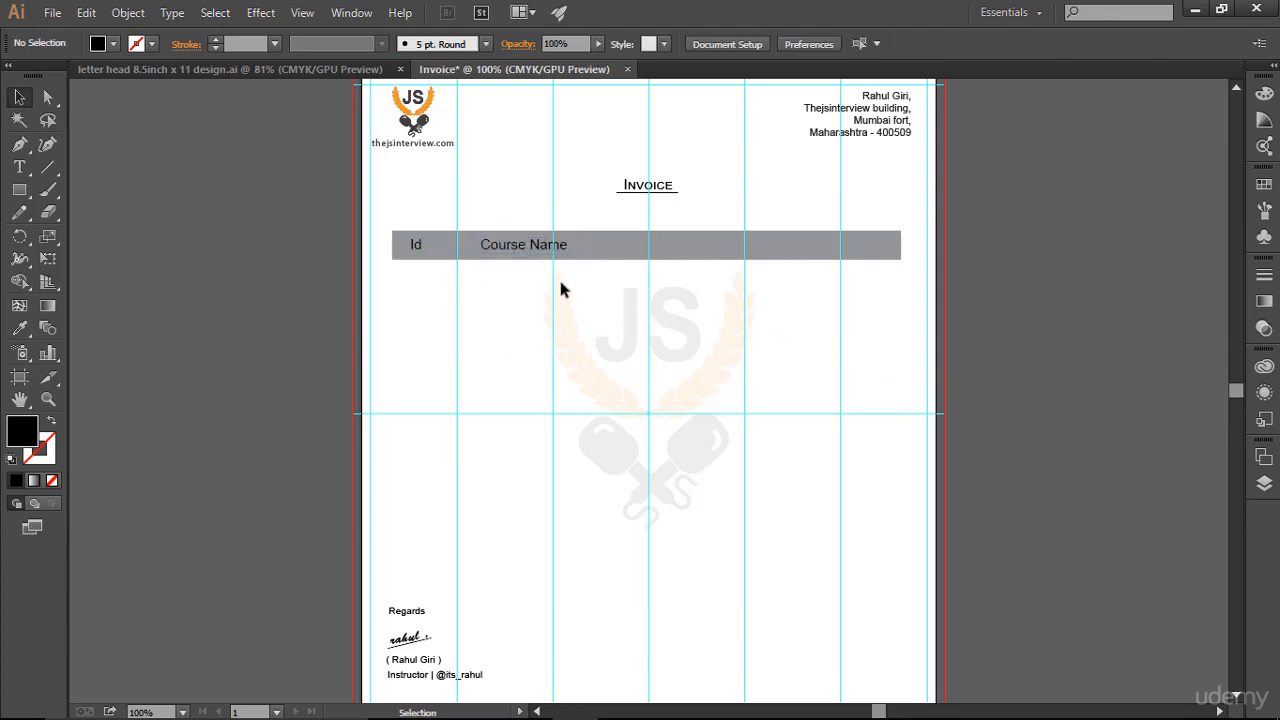
Step: Add the heading "Discount" and place it in the grey bar just right of the page's vertical center guide
left_click(22, 170)
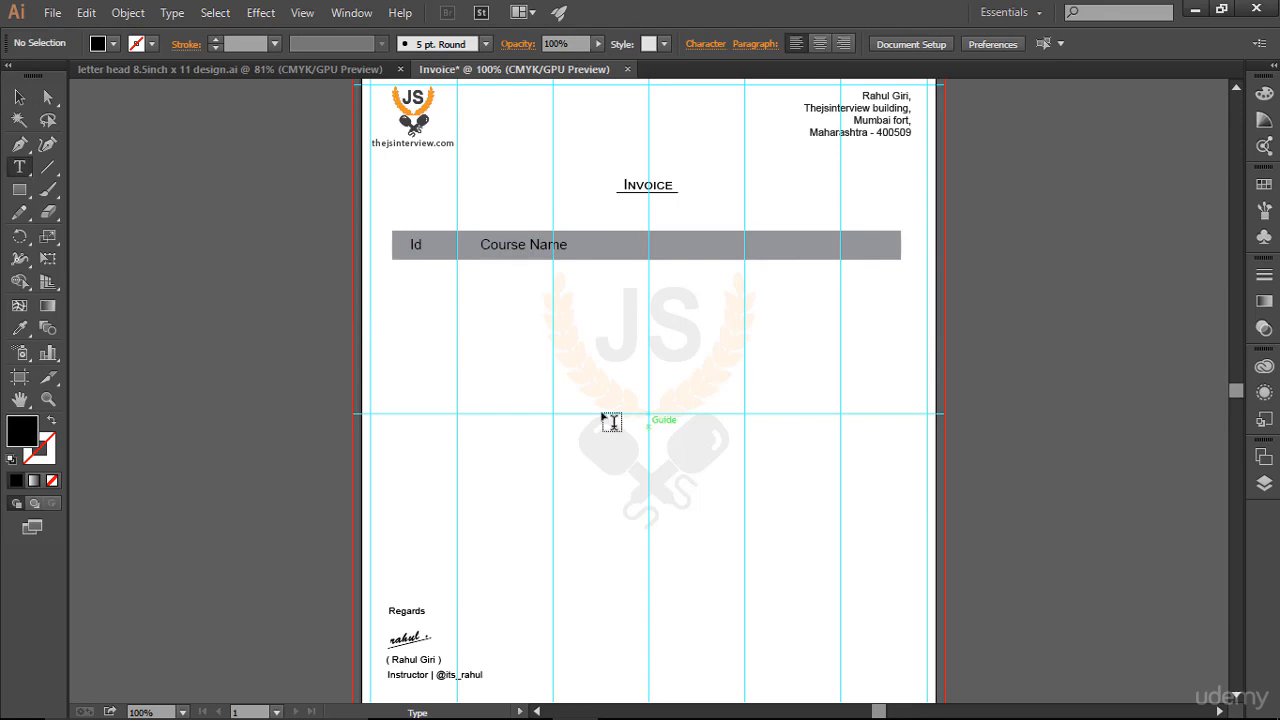
left_click(536, 344)
type("Dis")
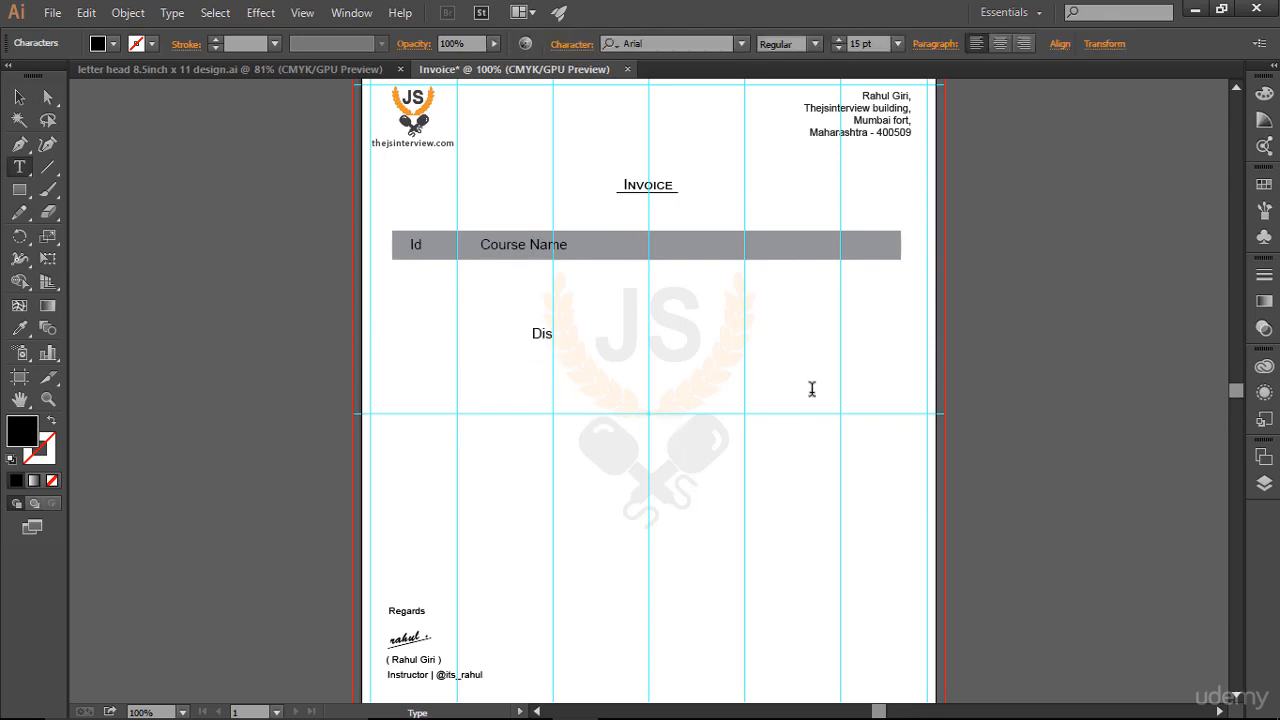
type("count")
key("Escape")
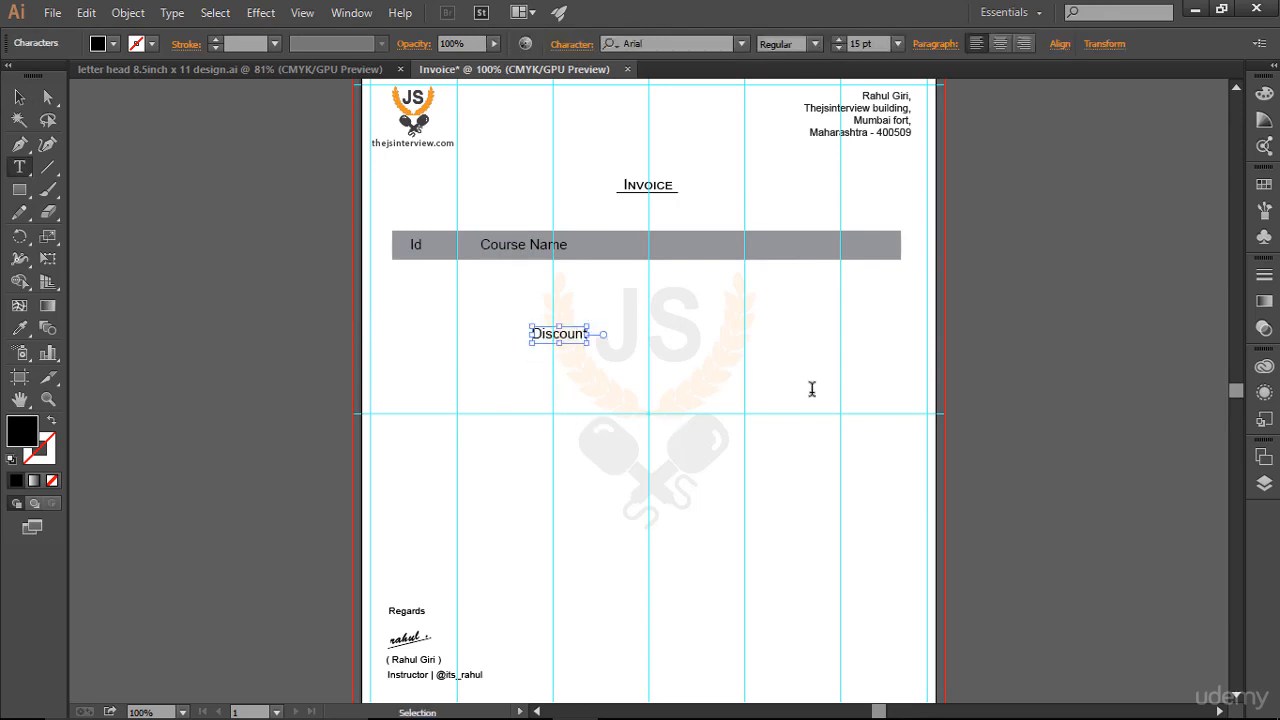
double_click(559, 333)
left_click(19, 97)
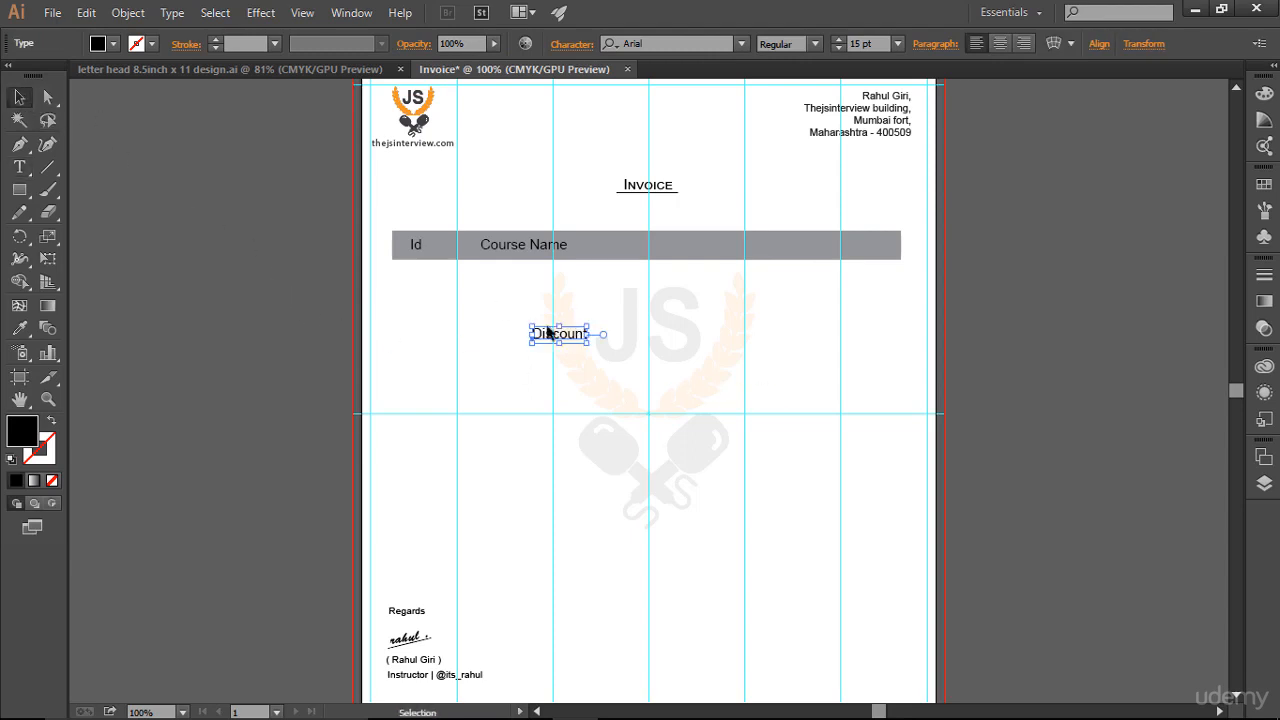
left_click_drag(562, 333, 683, 250)
left_click_drag(683, 250, 681, 252)
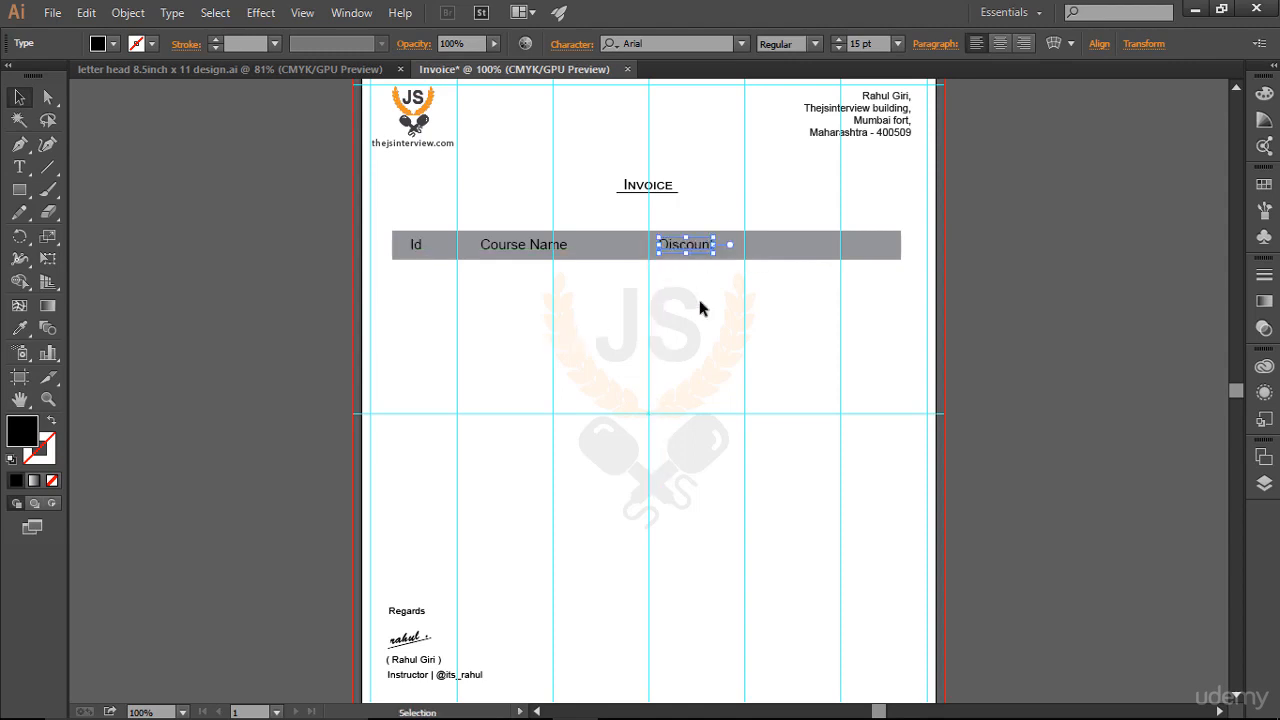
left_click(735, 376)
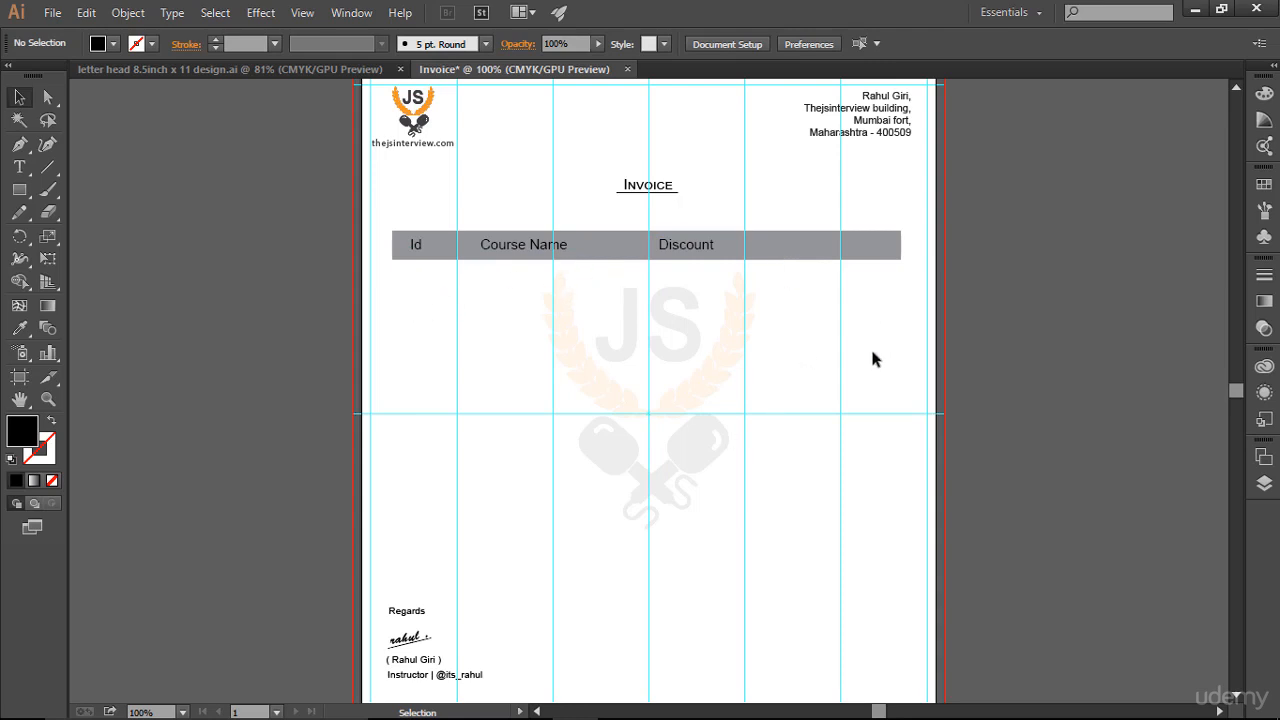
Step: Add the heading "Price" in the grey bar just right of the guide after "Discount", and nudge "Discount" slightly left
scroll(872, 358, "down", 2)
scroll(872, 358, "up", 1)
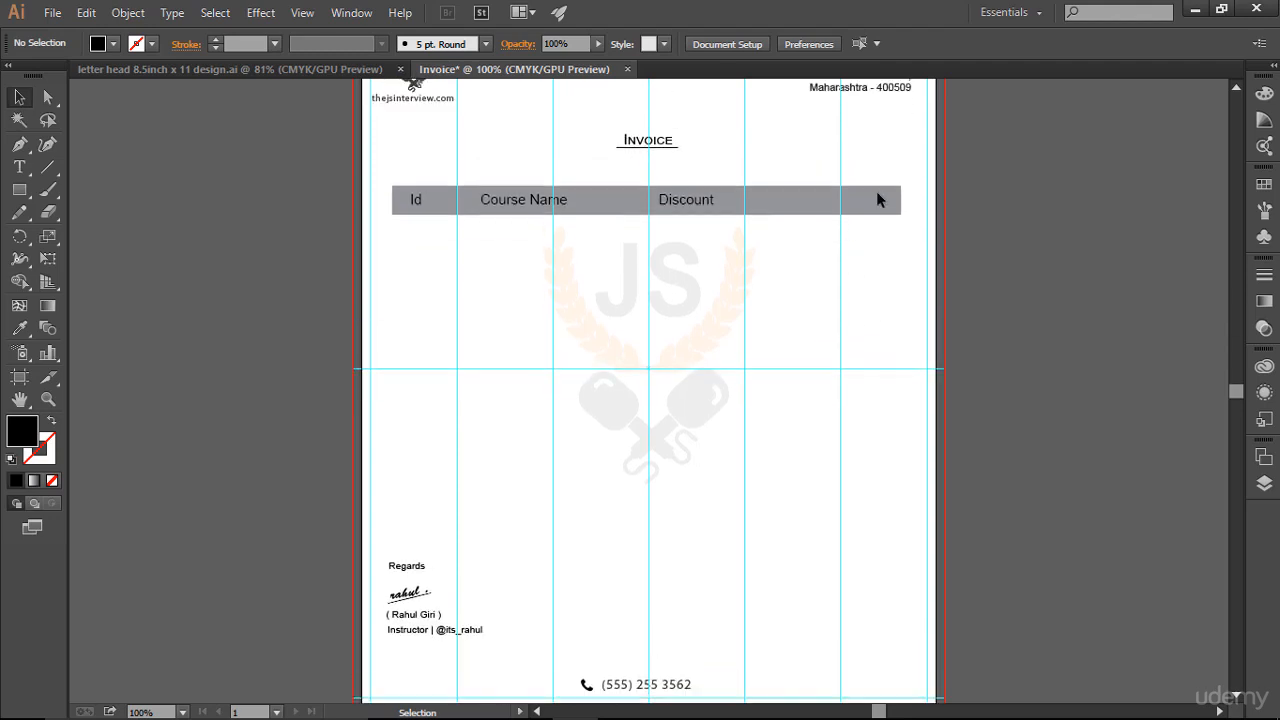
left_click(19, 167)
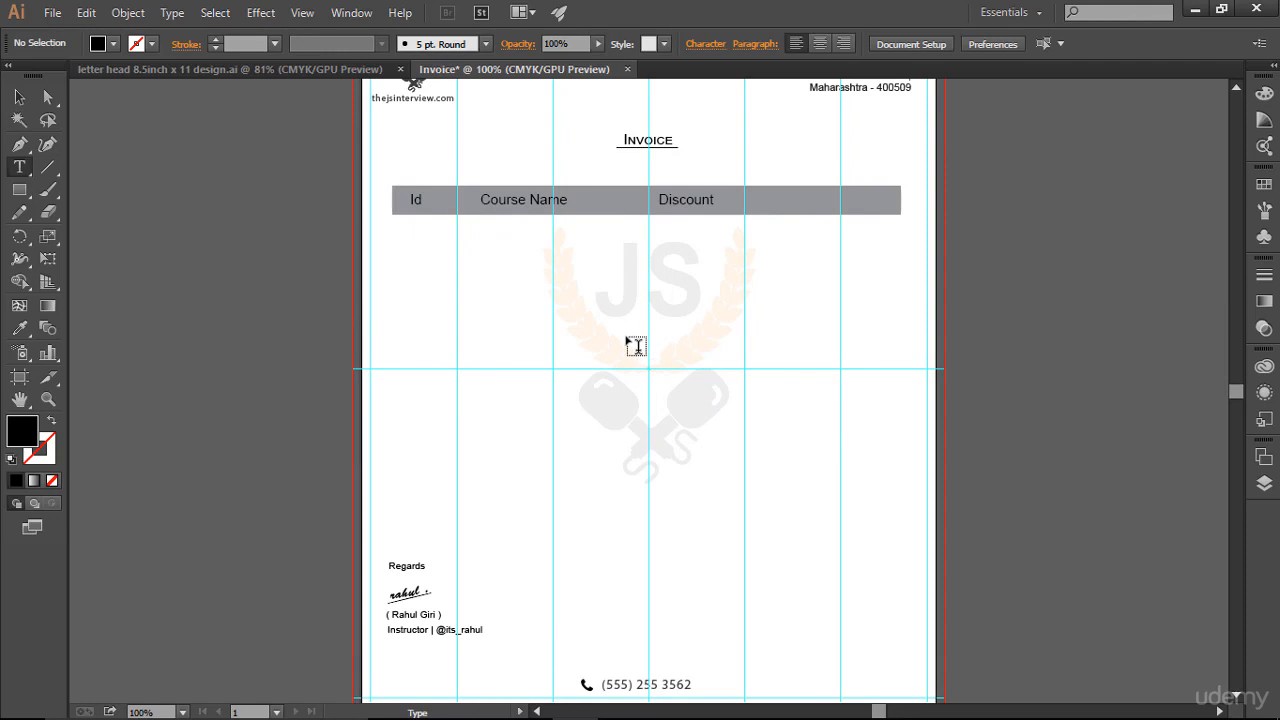
left_click(809, 377)
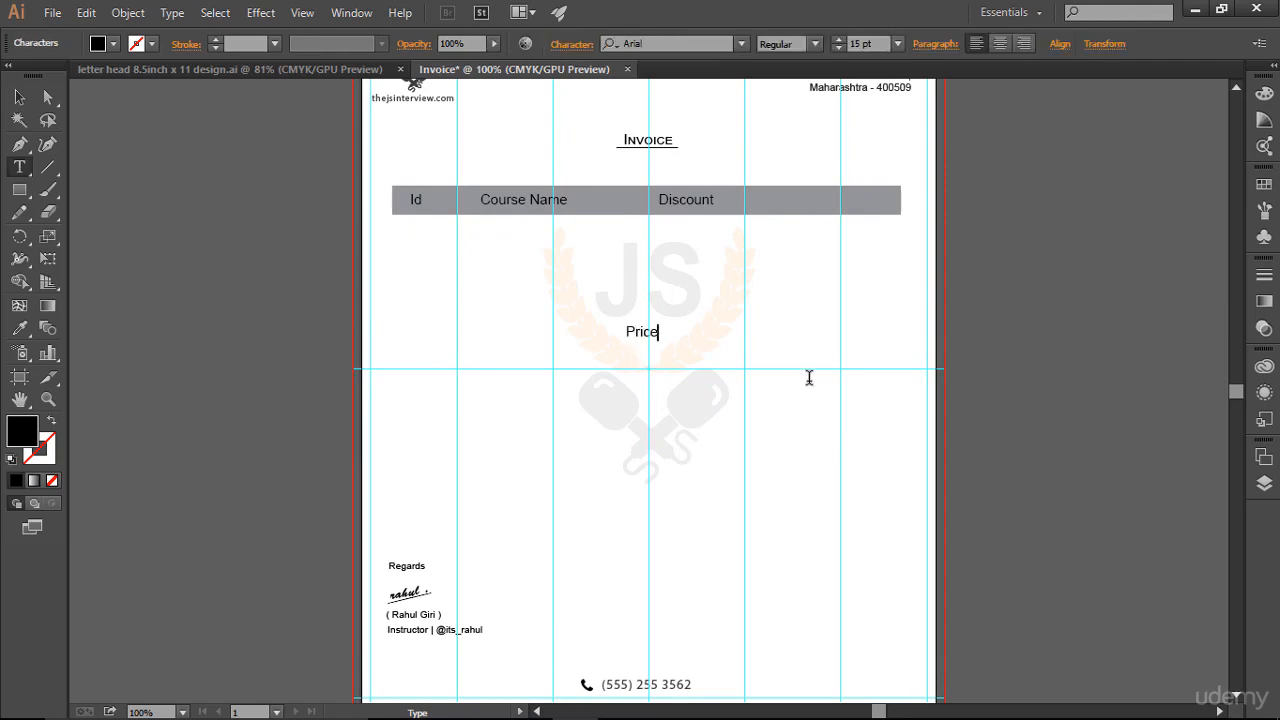
left_click(19, 97)
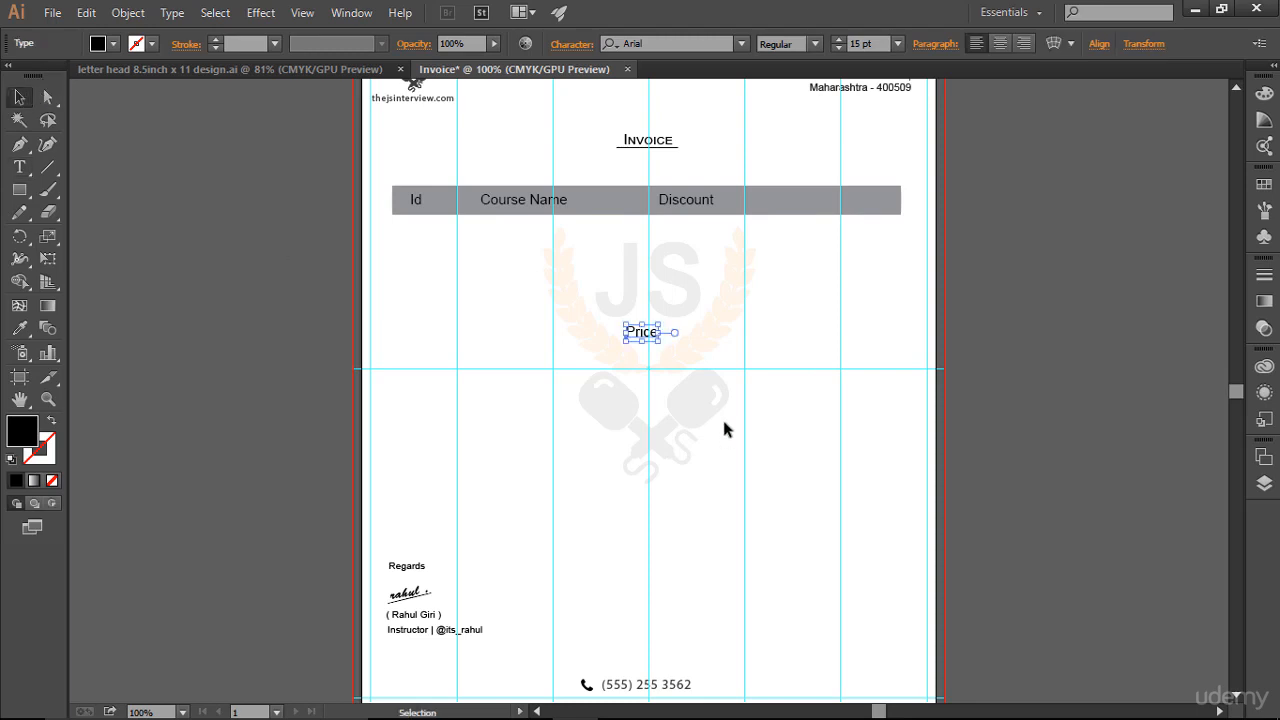
left_click_drag(645, 338, 779, 208)
left_click(808, 330)
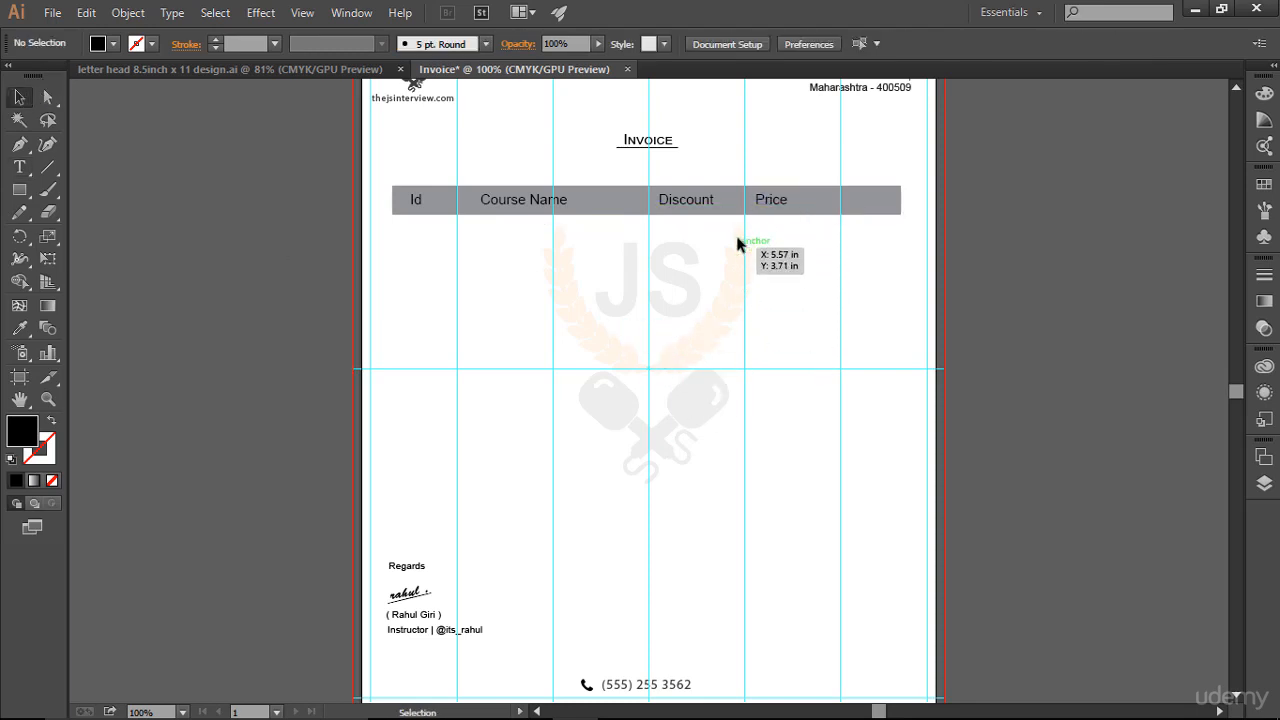
left_click(708, 207)
left_click(820, 325)
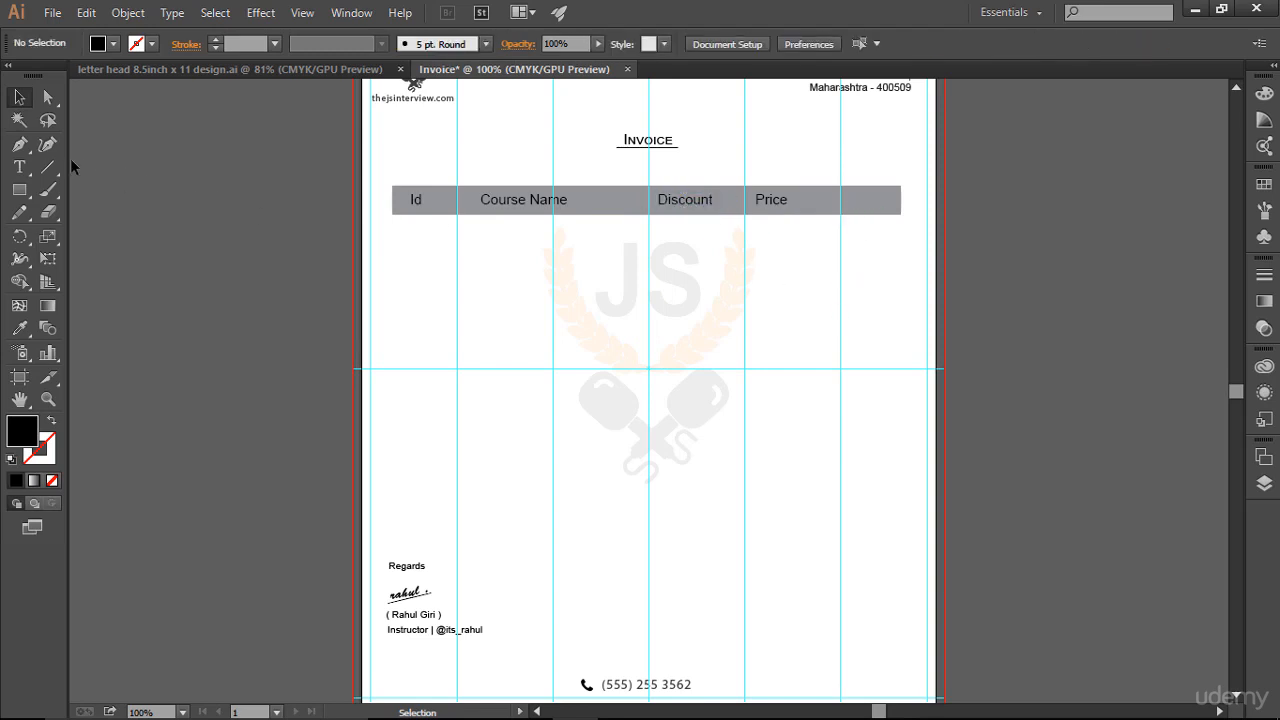
Step: Create the text "Total" in the empty area below the grey bar
left_click(19, 167)
left_click(530, 295)
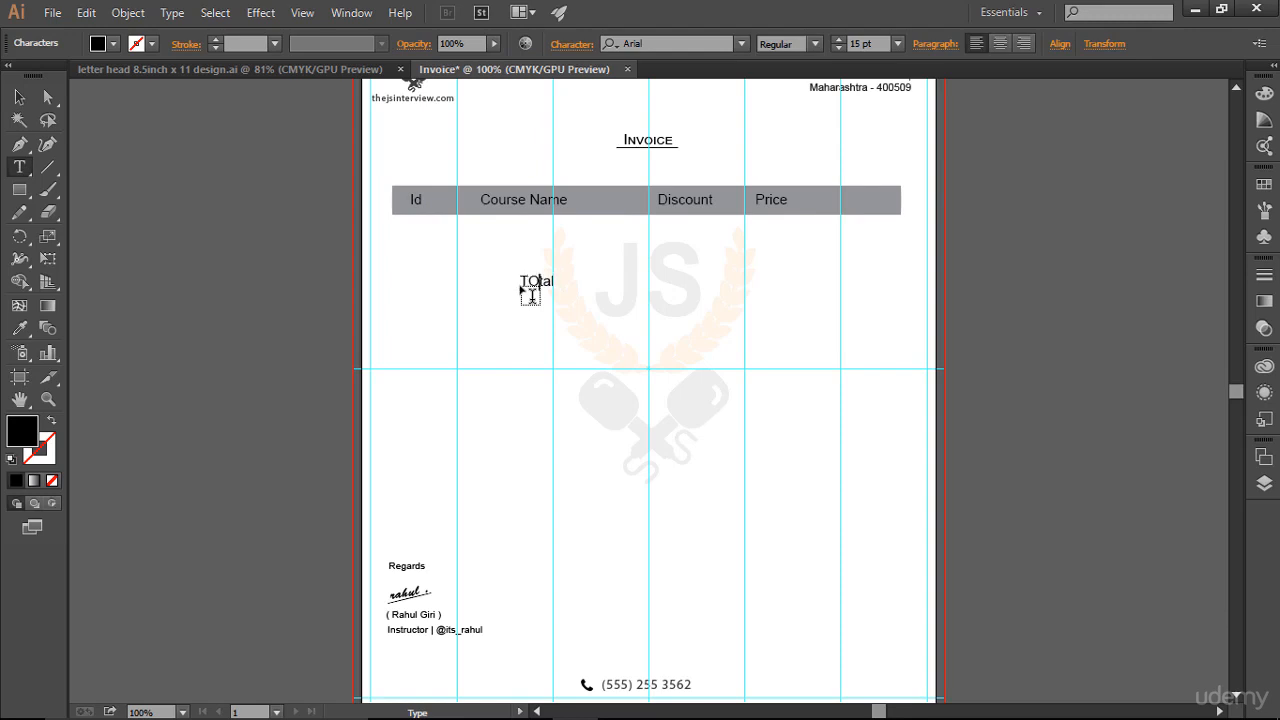
type("TOtal")
key("BackSpace")
key("BackSpace")
key("BackSpace")
key("BackSpace")
type("otal")
key("Escape")
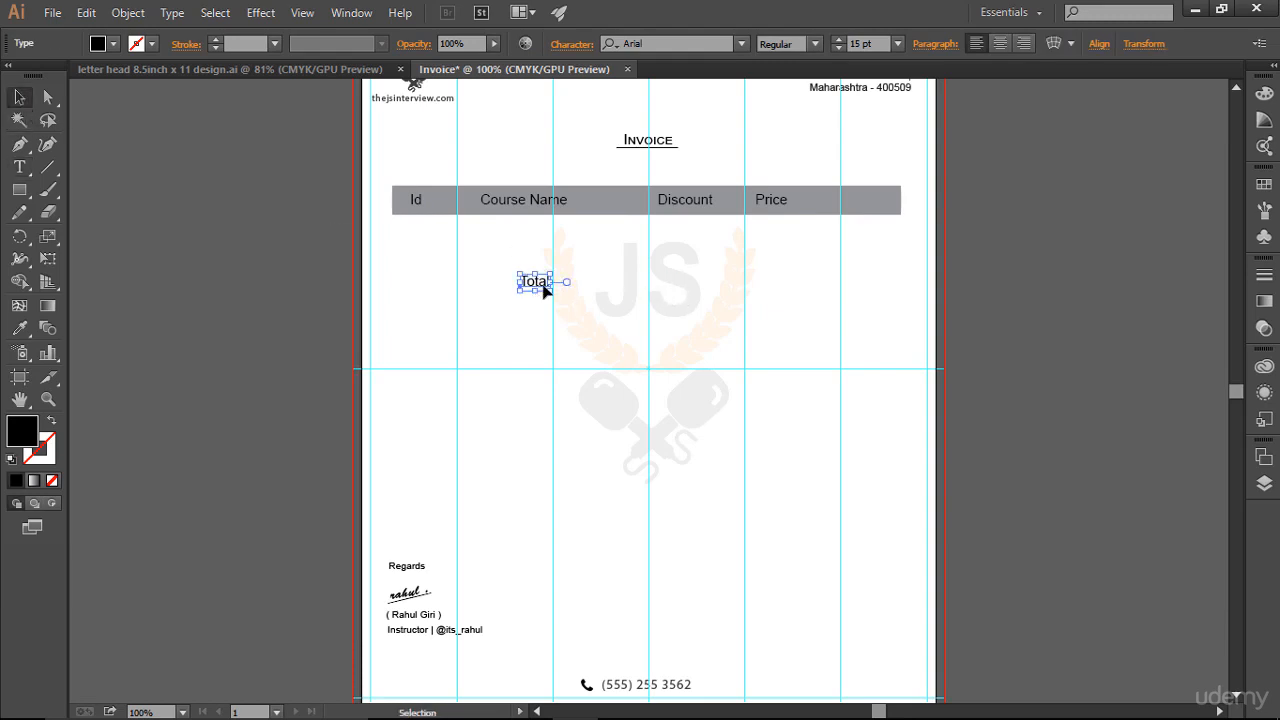
Step: Move the "Total" text into the grey bar right of "Price", and check the header row with the guides briefly hidden
left_click_drag(543, 287, 840, 203)
left_click(886, 289)
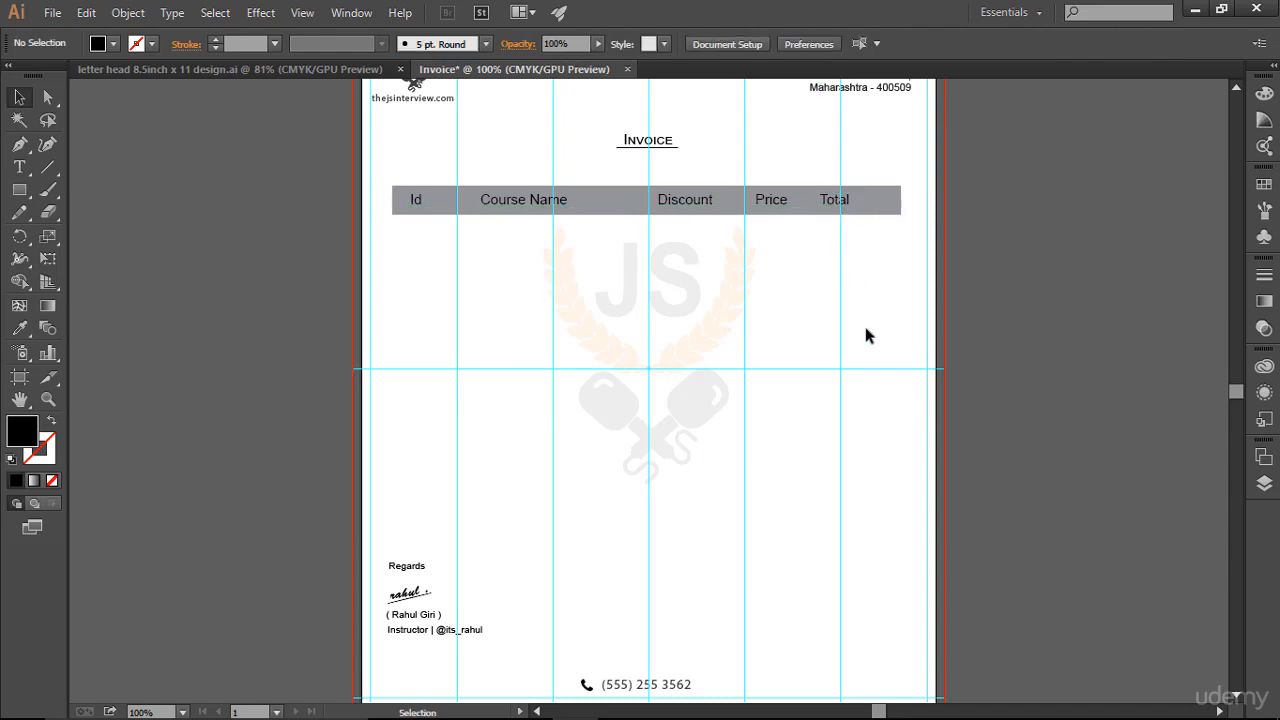
key("ctrl+semicolon")
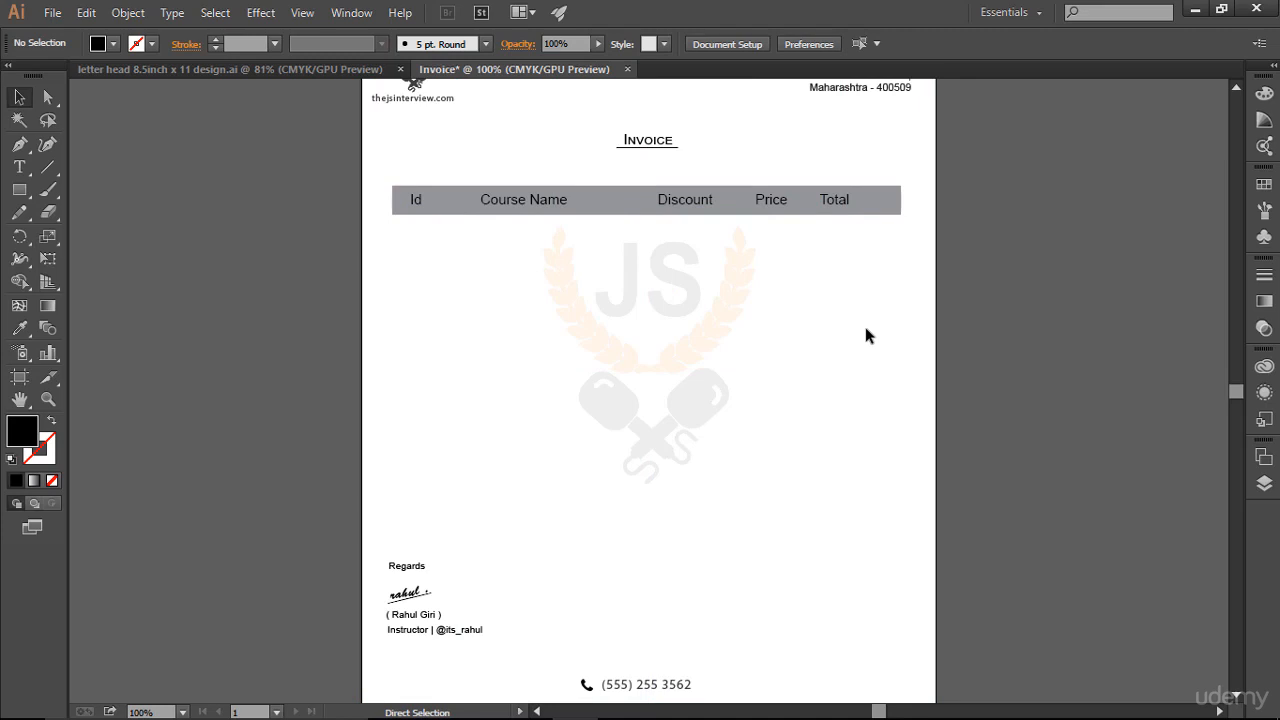
key("ctrl+semicolon")
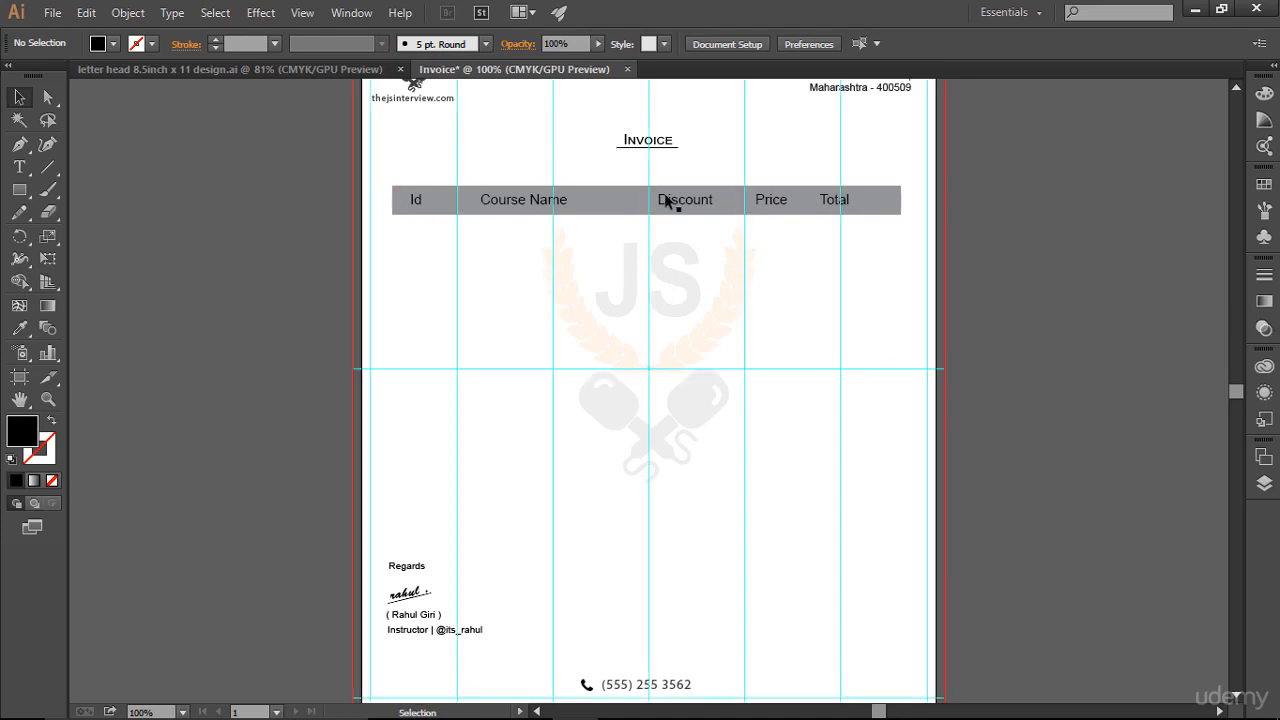
Step: Nudge the "Course Name" heading left so it starts just right of the guide after "Id"
left_click(534, 199)
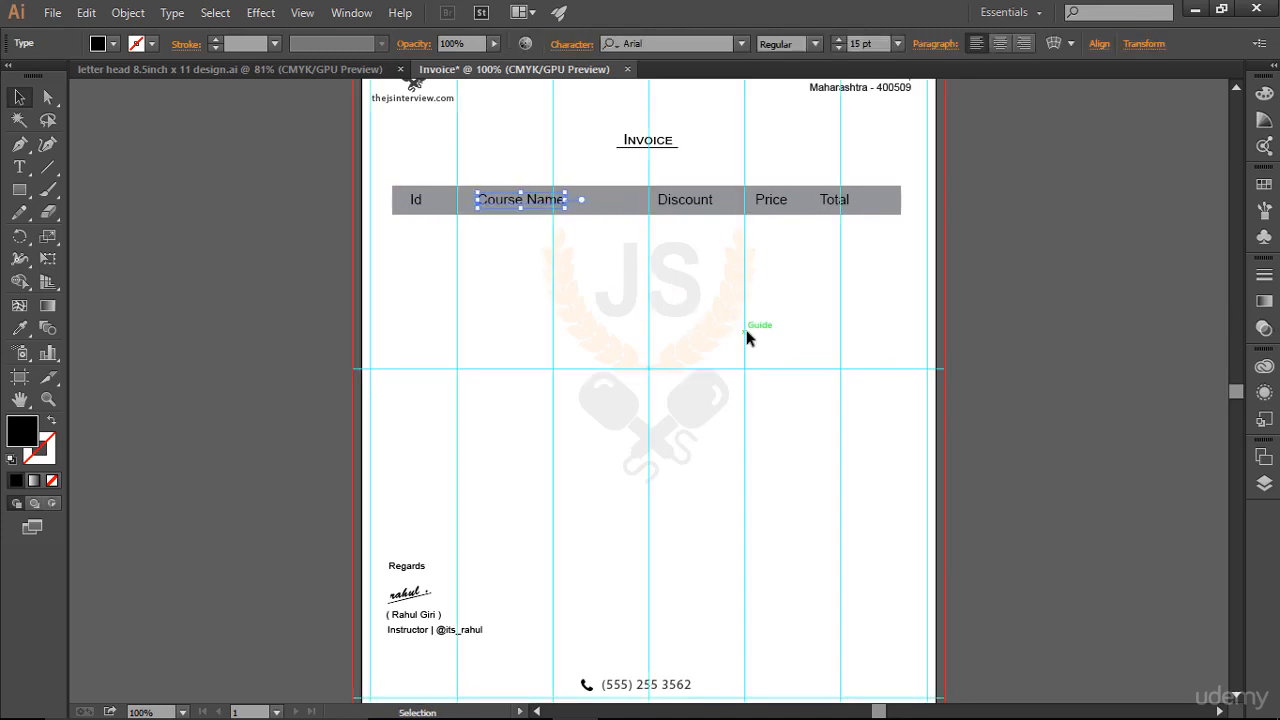
key("Left")
key("Left")
key("Left")
key("Left")
key("Left")
key("Left")
key("Left")
key("Left")
key("Left")
key("Left")
key("Left")
key("Left")
left_click(822, 379)
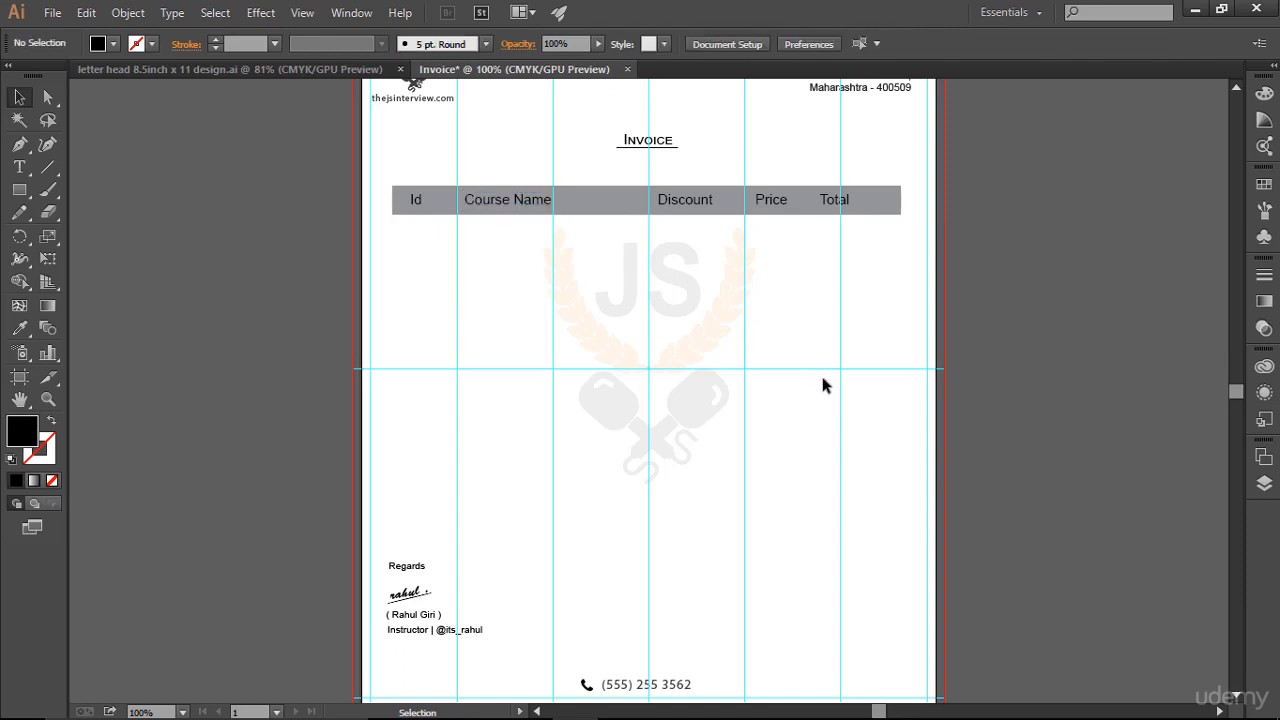
Step: Review the heading spacing in the grey bar and the overall page layout, with the guides briefly hidden
key("ctrl+semicolon")
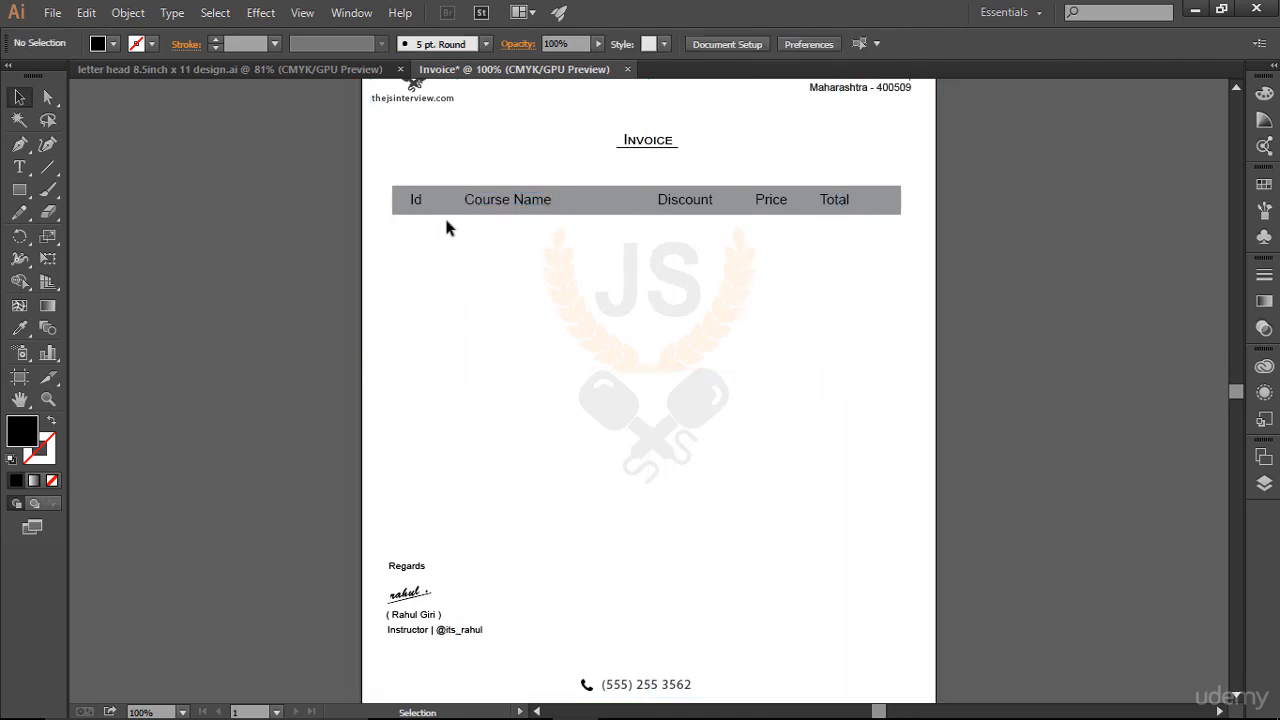
scroll(1083, 410, "up", 3)
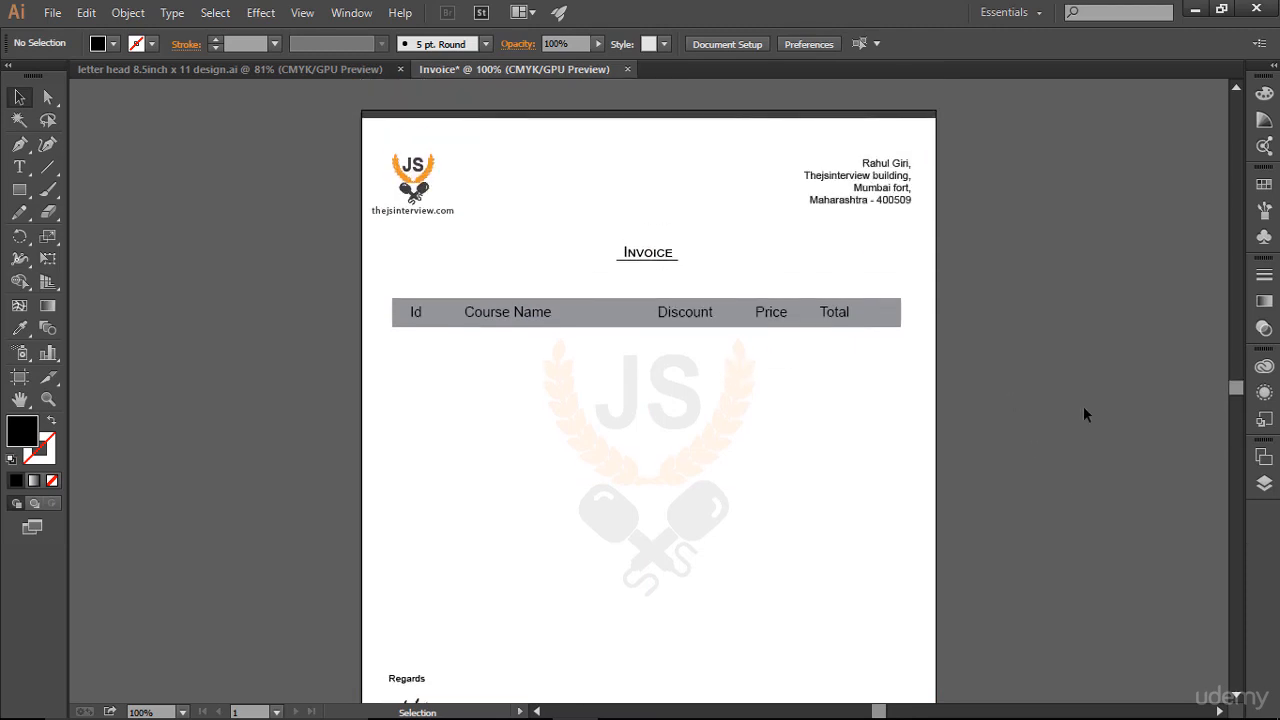
scroll(1090, 440, "down", 3)
scroll(1092, 443, "up", 2)
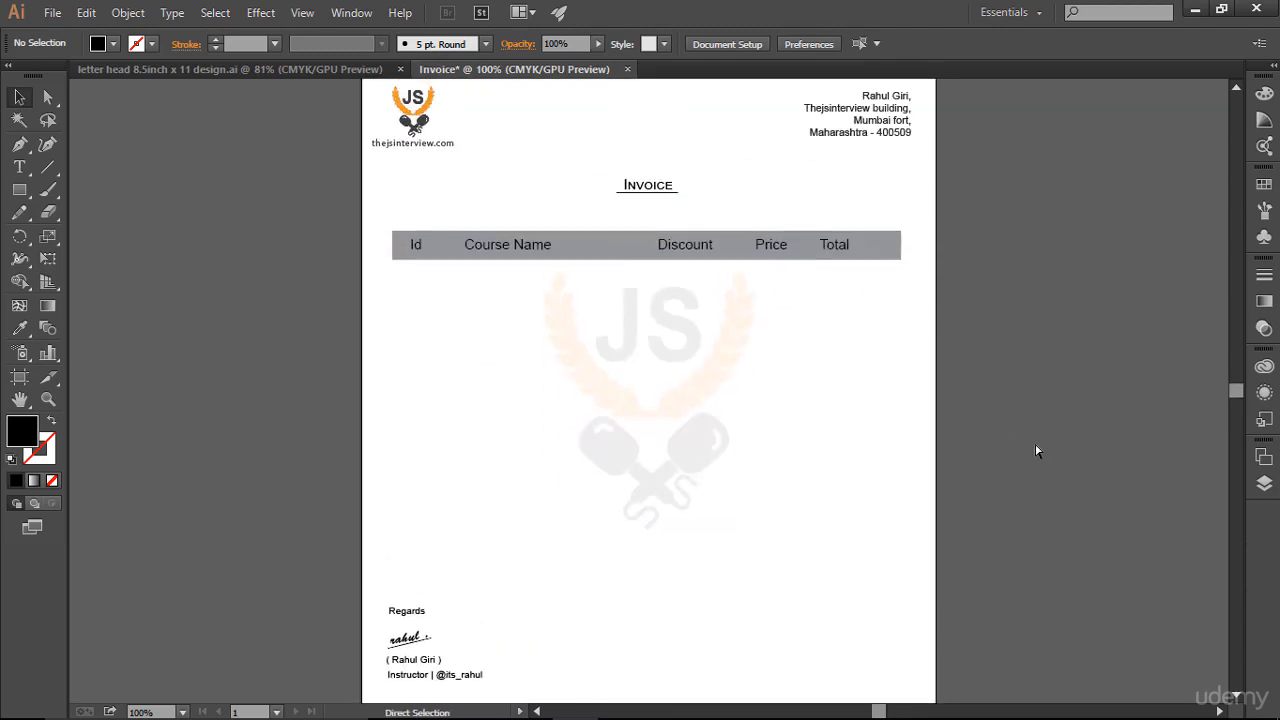
key("ctrl+semicolon")
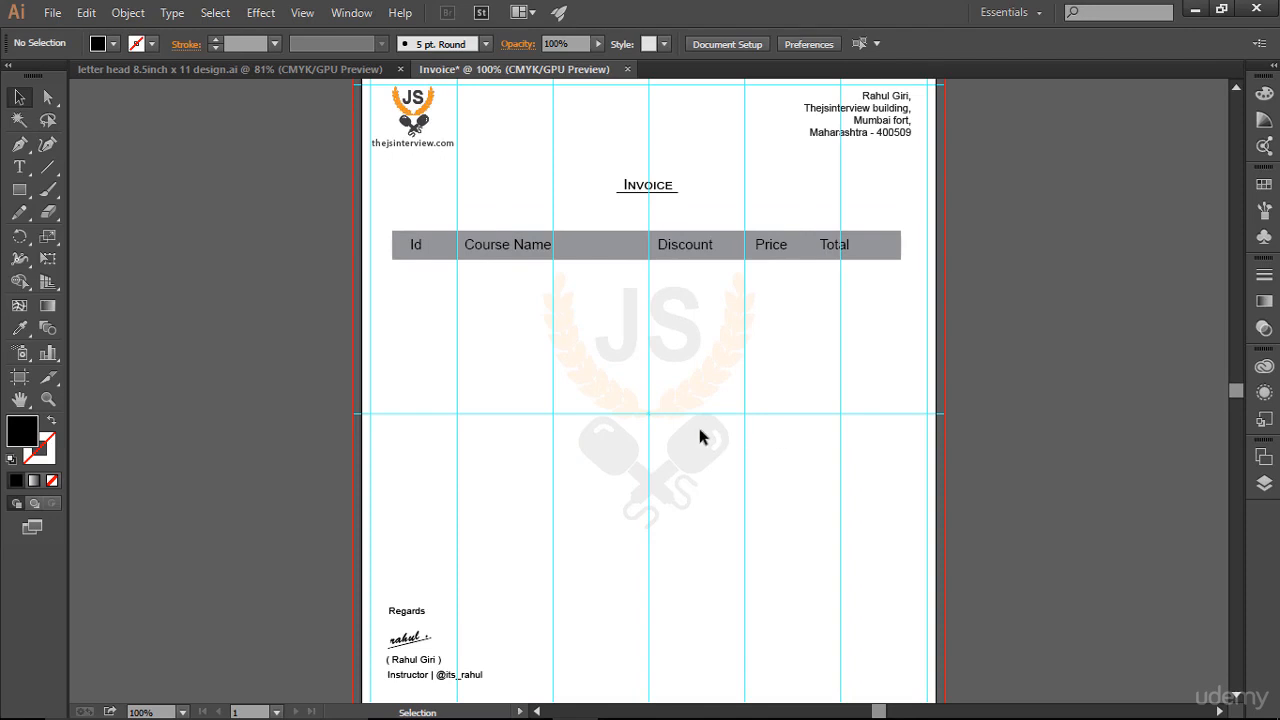
scroll(699, 428, "down", 3)
scroll(699, 429, "up", 2)
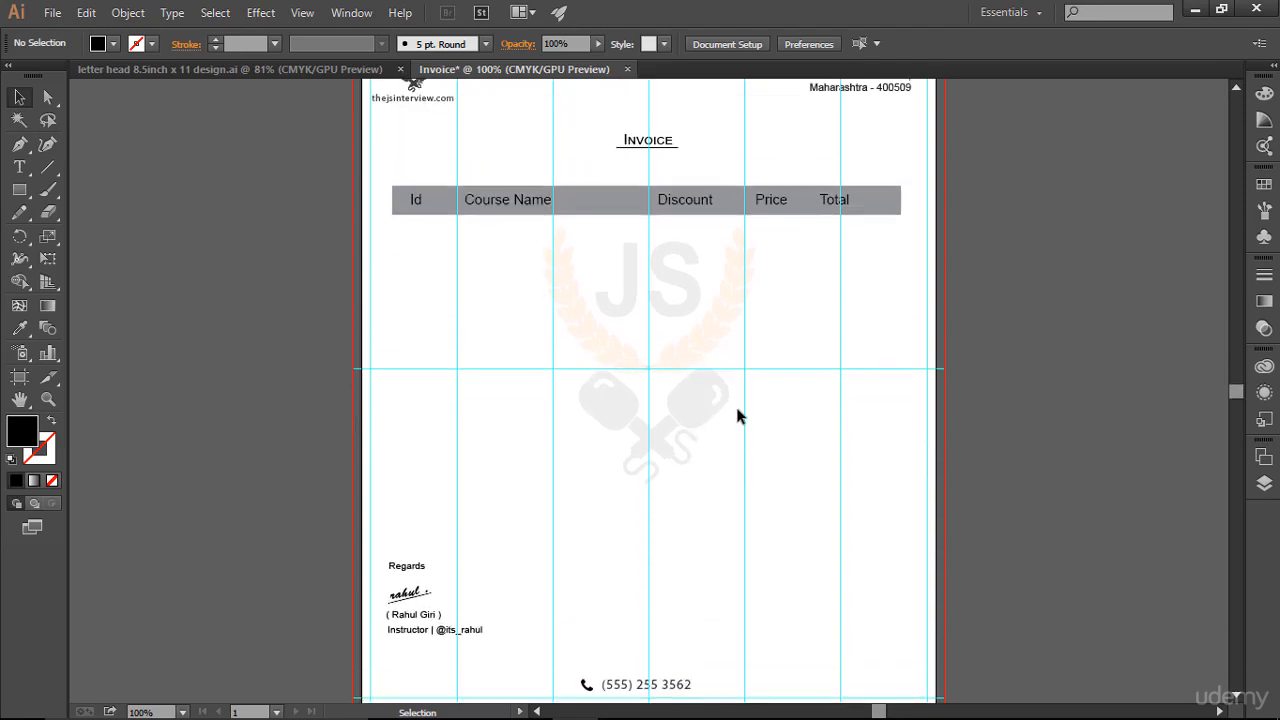
scroll(737, 416, "up", 1)
Step: Unlock the header bar's rectangle in the layer list and select it on the artboard
left_click(1264, 185)
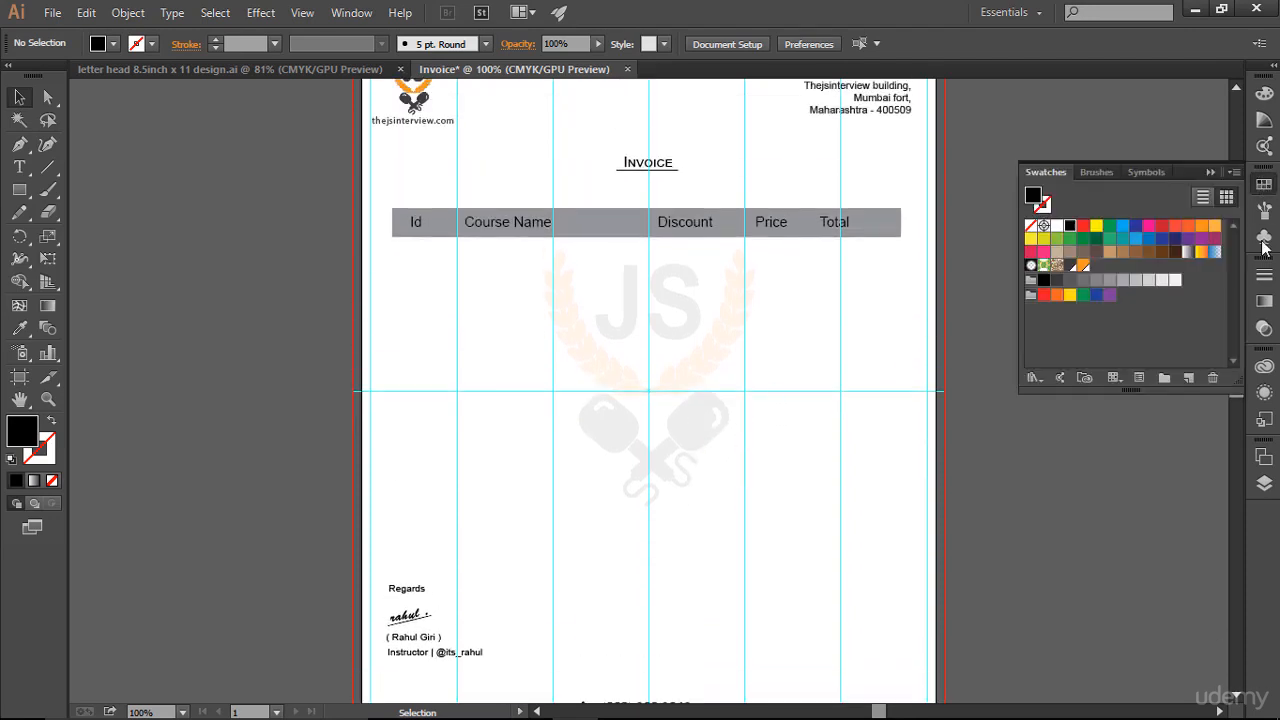
left_click(1264, 483)
scroll(1106, 560, "down", 1)
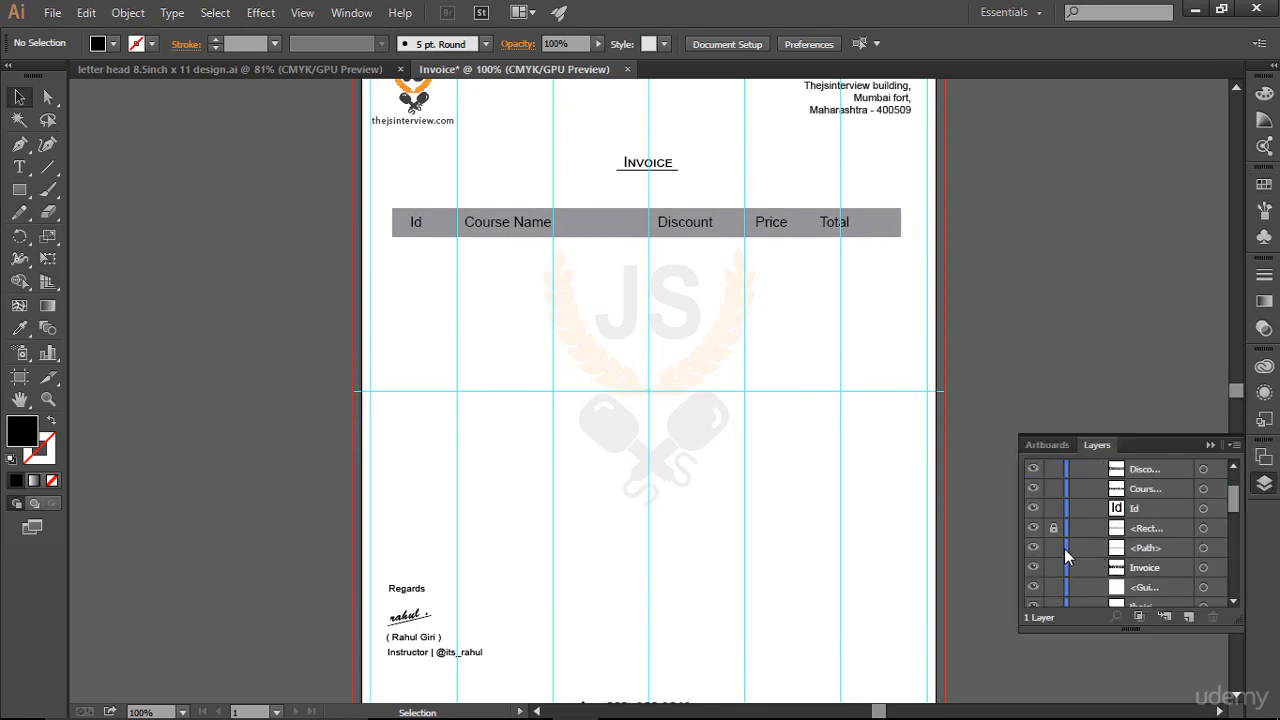
left_click(1033, 528)
left_click(1033, 528)
left_click(1053, 528)
left_click(1140, 532)
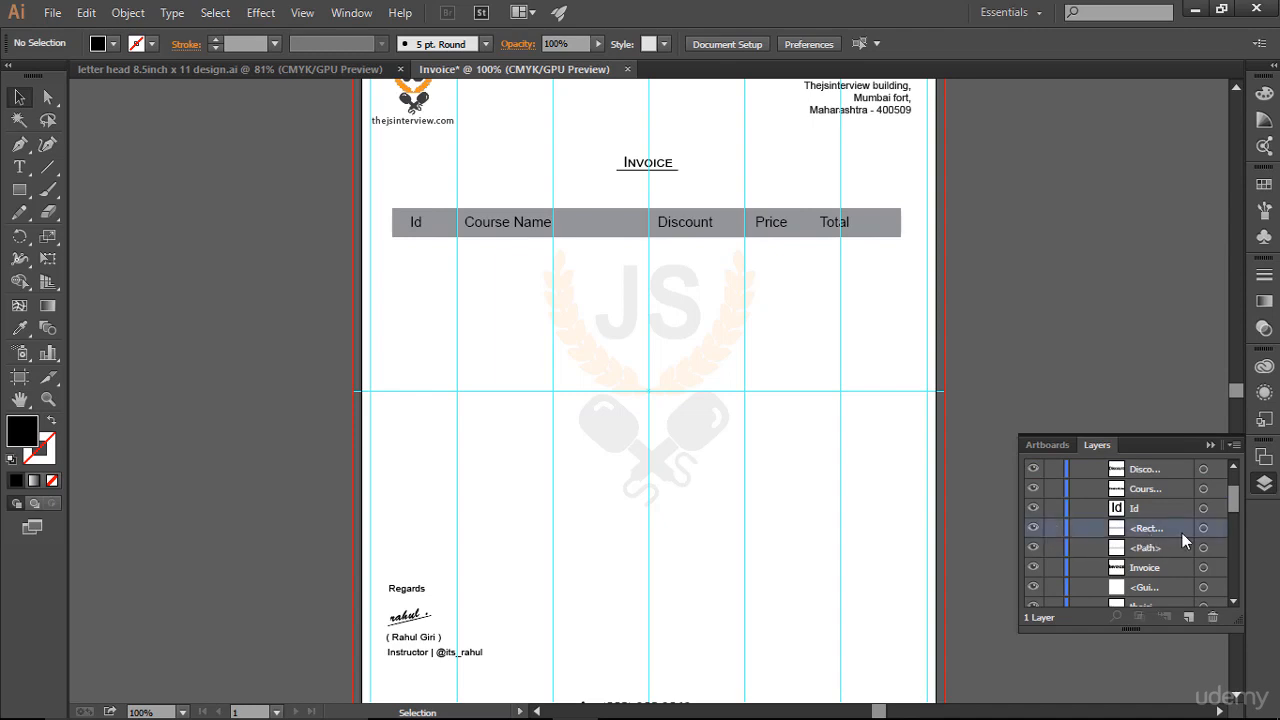
left_click(1203, 530)
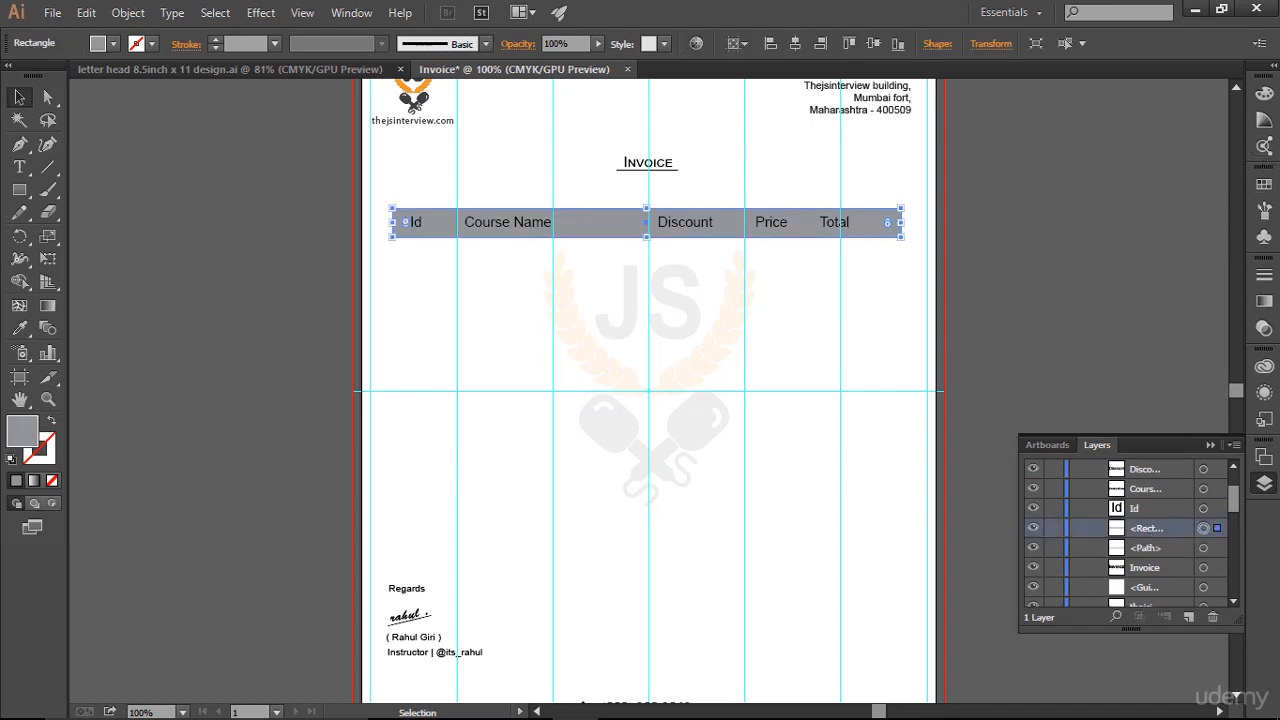
Step: Fill the header bar with the dark swatch PANTONE P 179-14 U and check the whole page with guides briefly hidden
left_click(1264, 184)
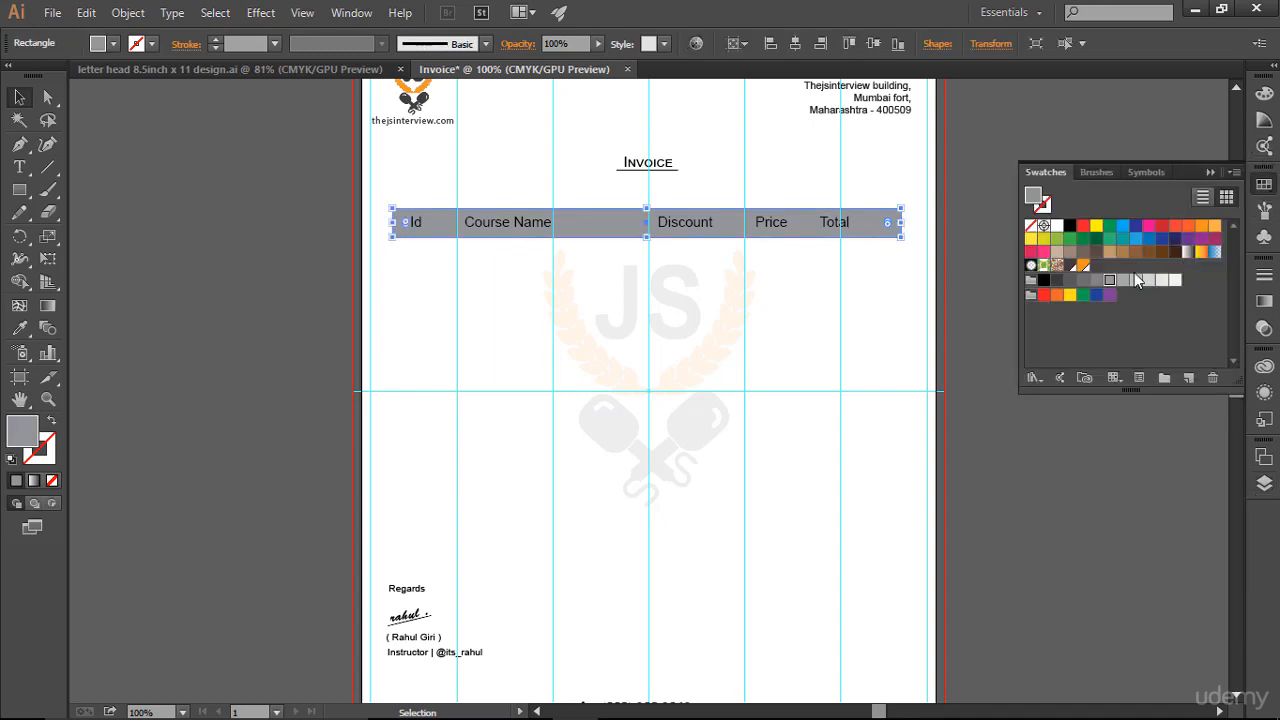
left_click(1069, 266)
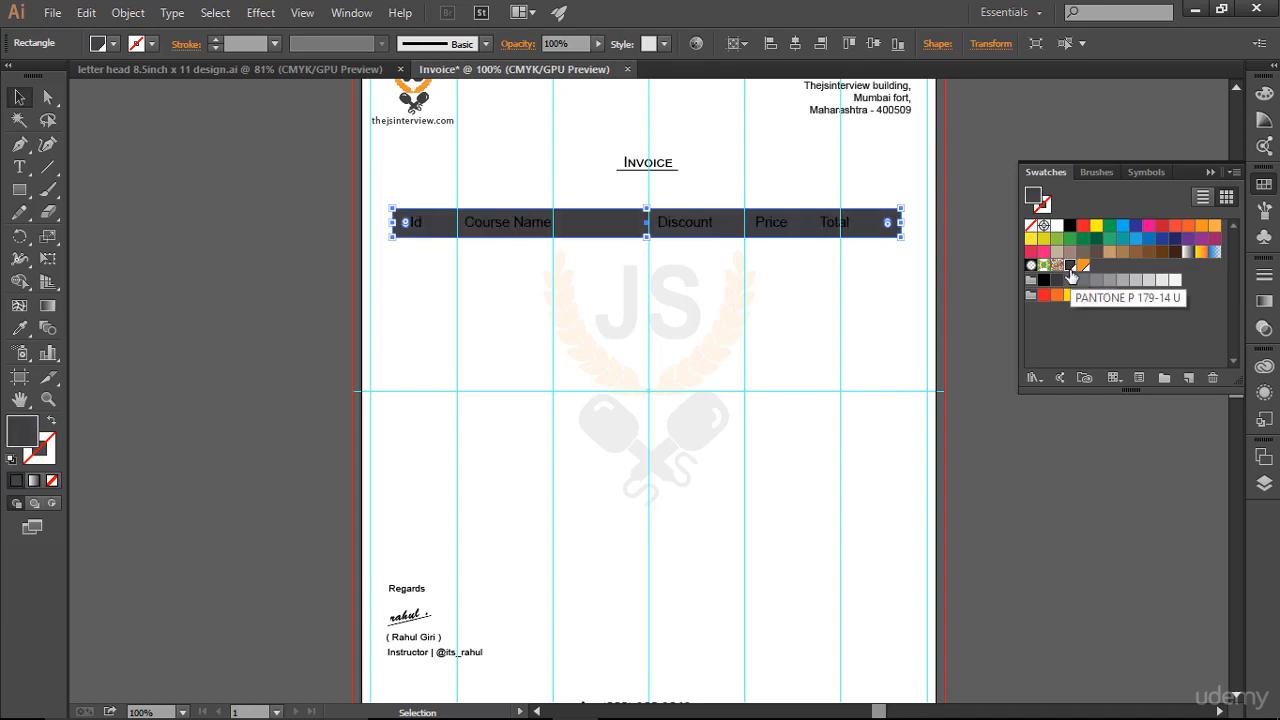
left_click(885, 376)
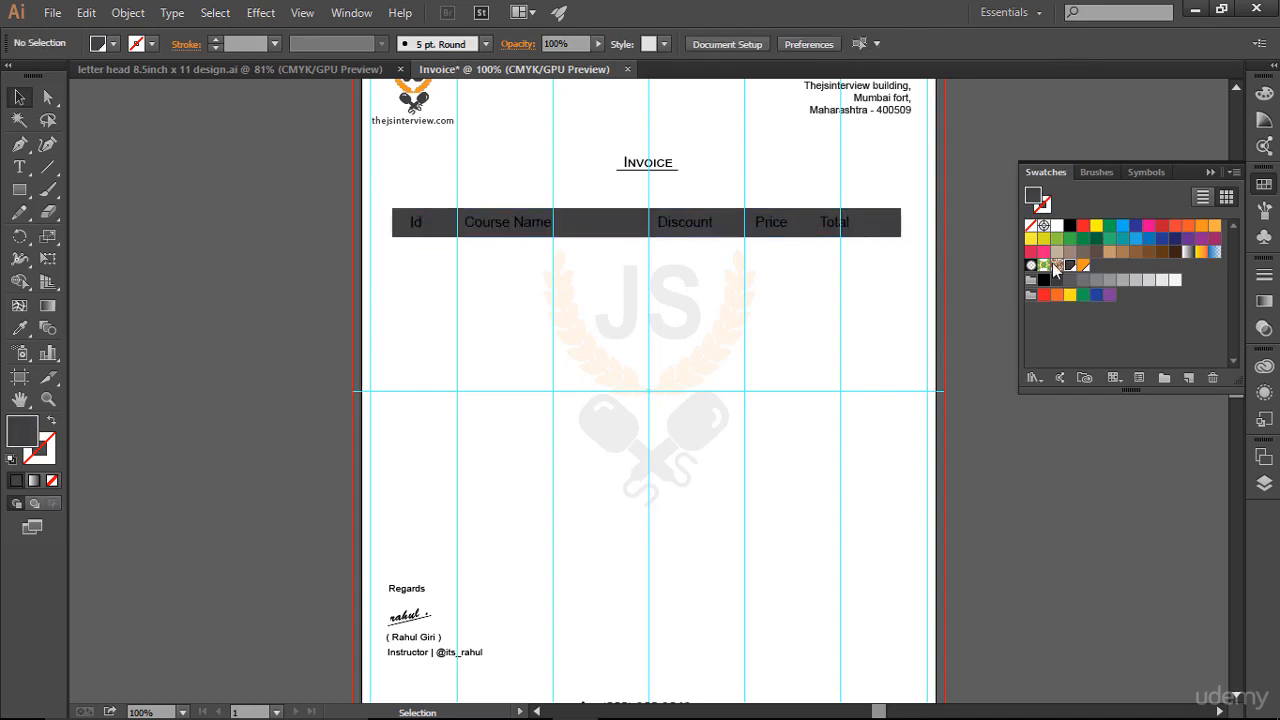
left_click(1208, 174)
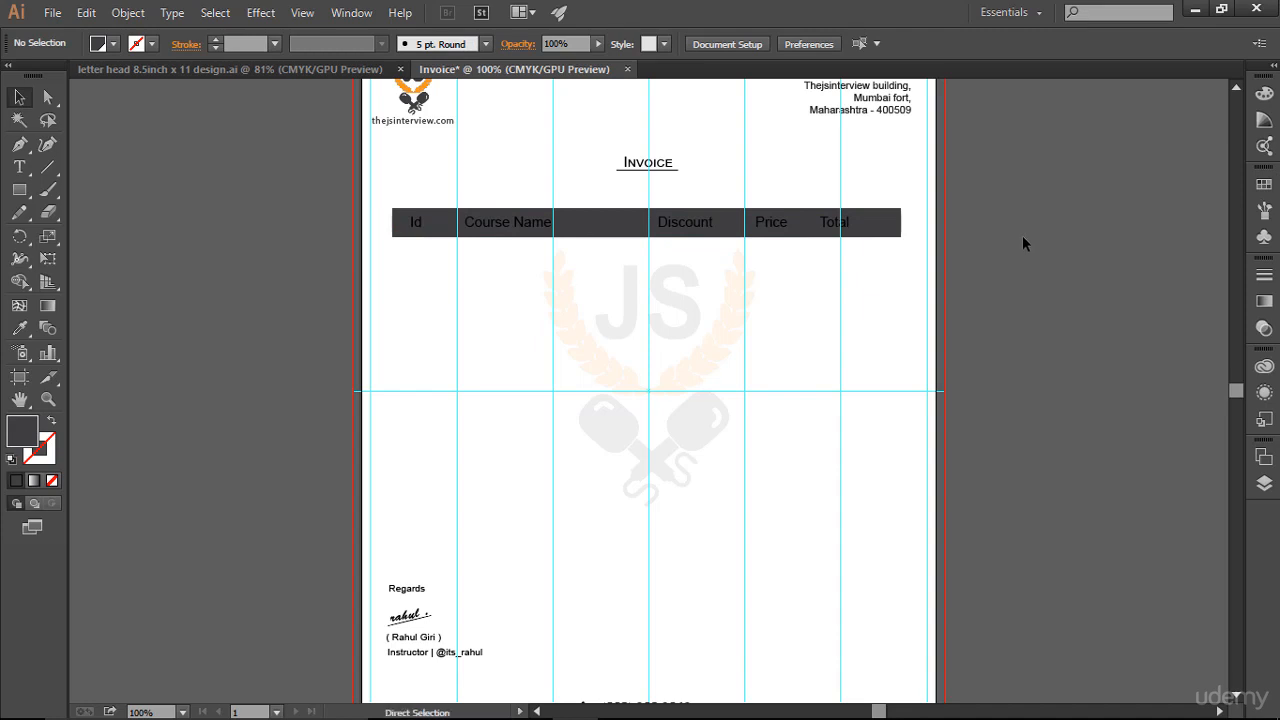
key("ctrl+0")
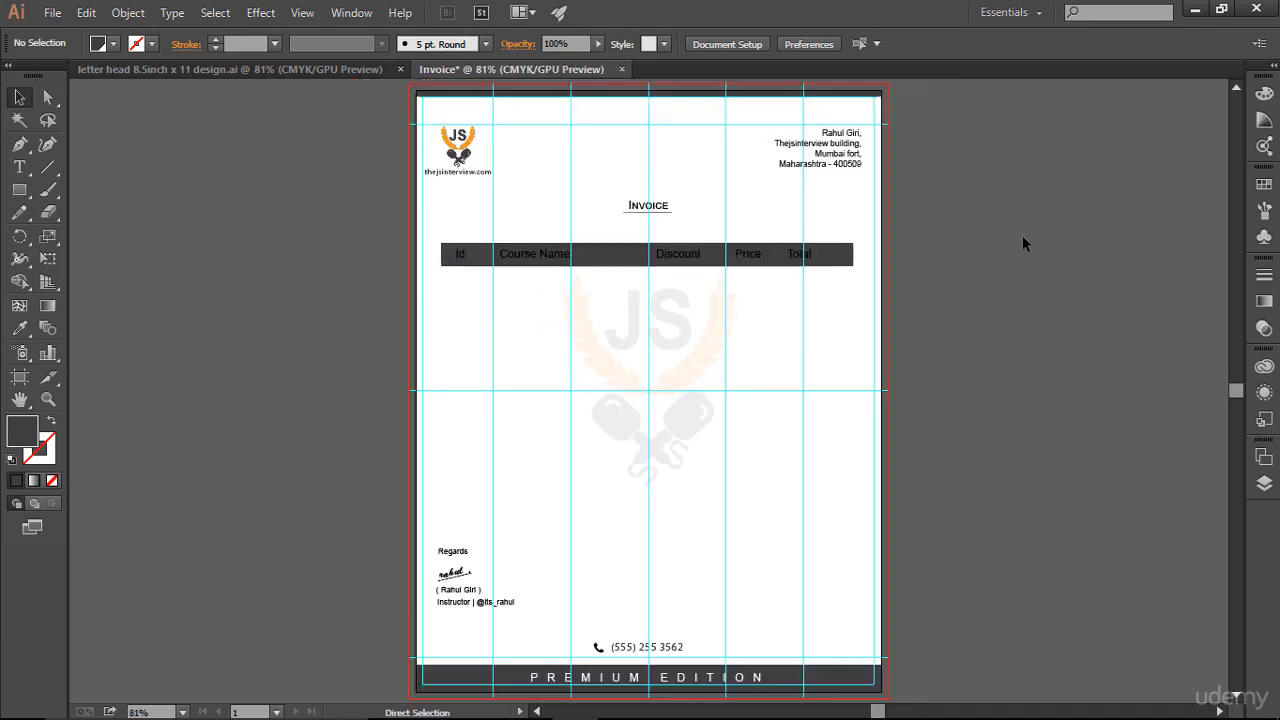
key("ctrl+;")
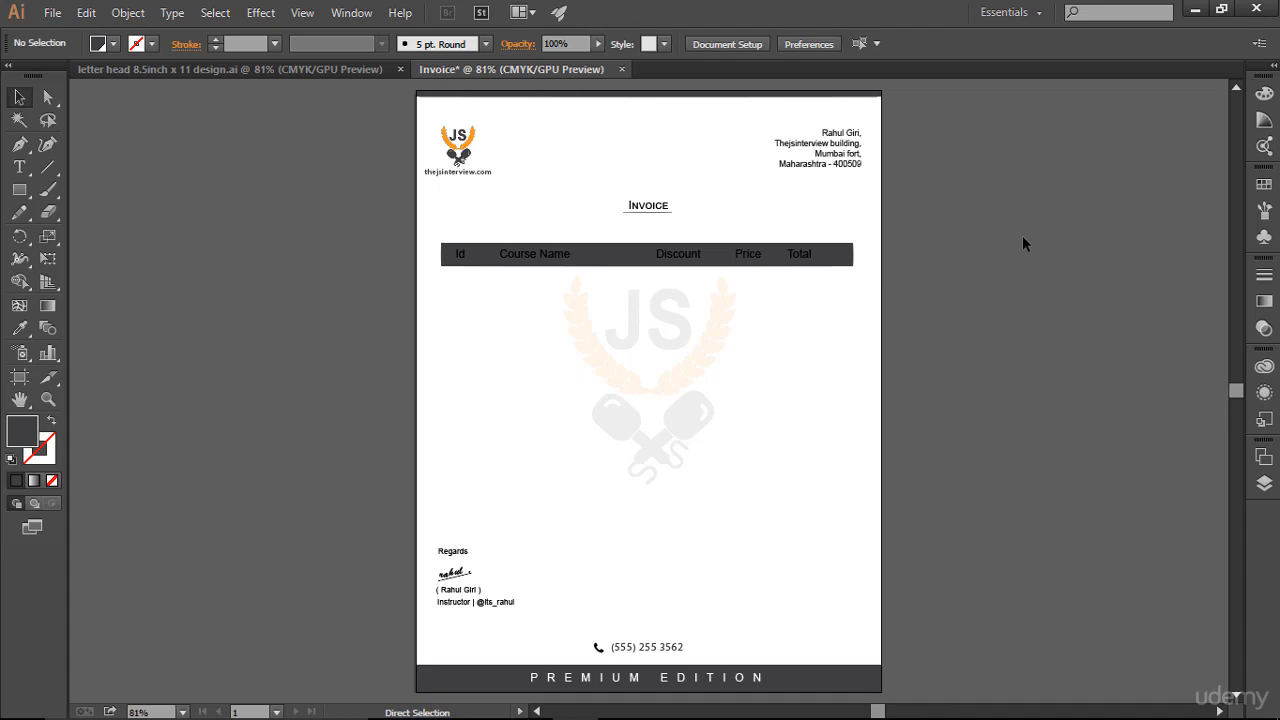
key("ctrl+;")
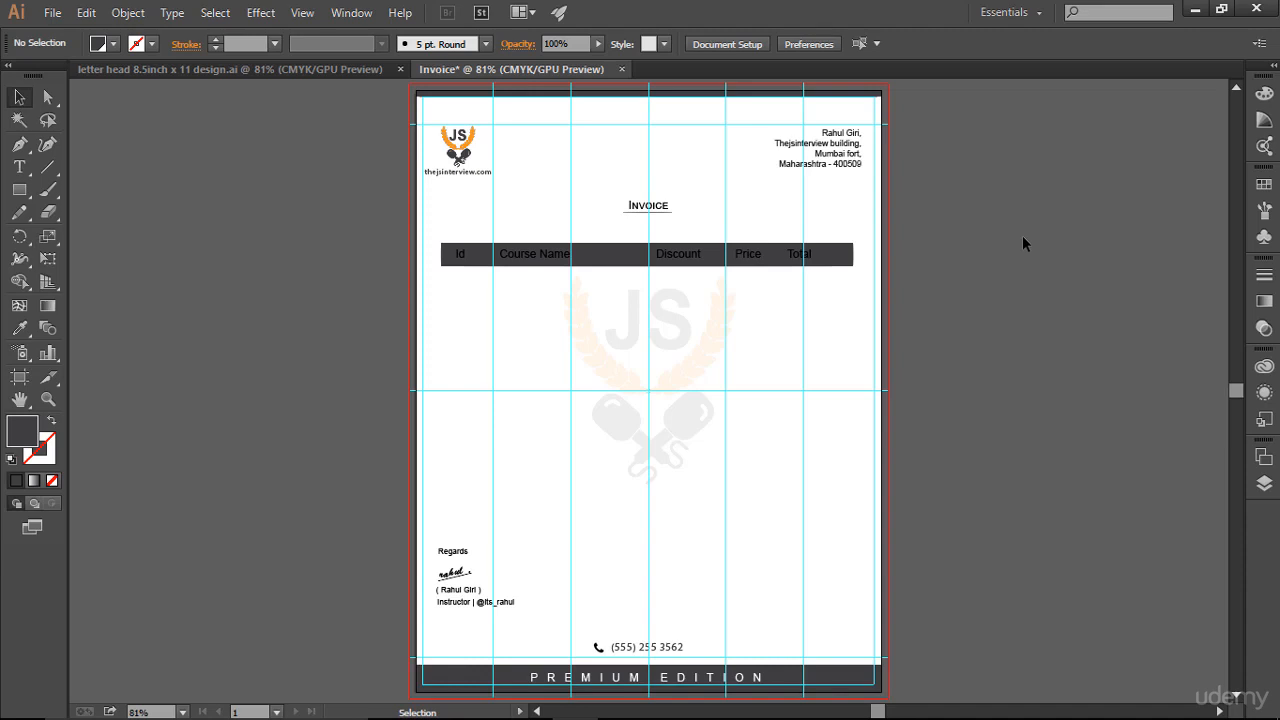
Step: Select the five headings "Id", "Course Name", "Discount", "Price" and "Total" together and fill them with the very light grey swatch
key("ctrl+plus")
key("ctrl+plus")
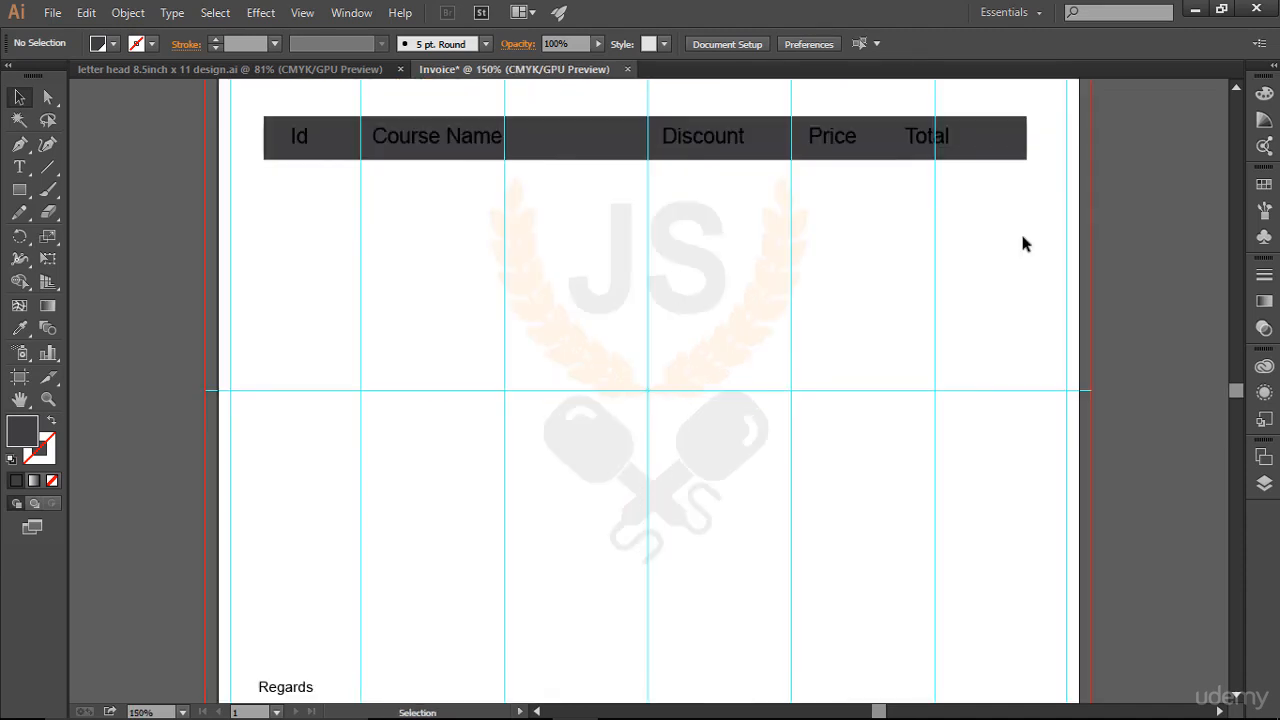
scroll(1022, 243, "up", 2)
left_click(300, 226)
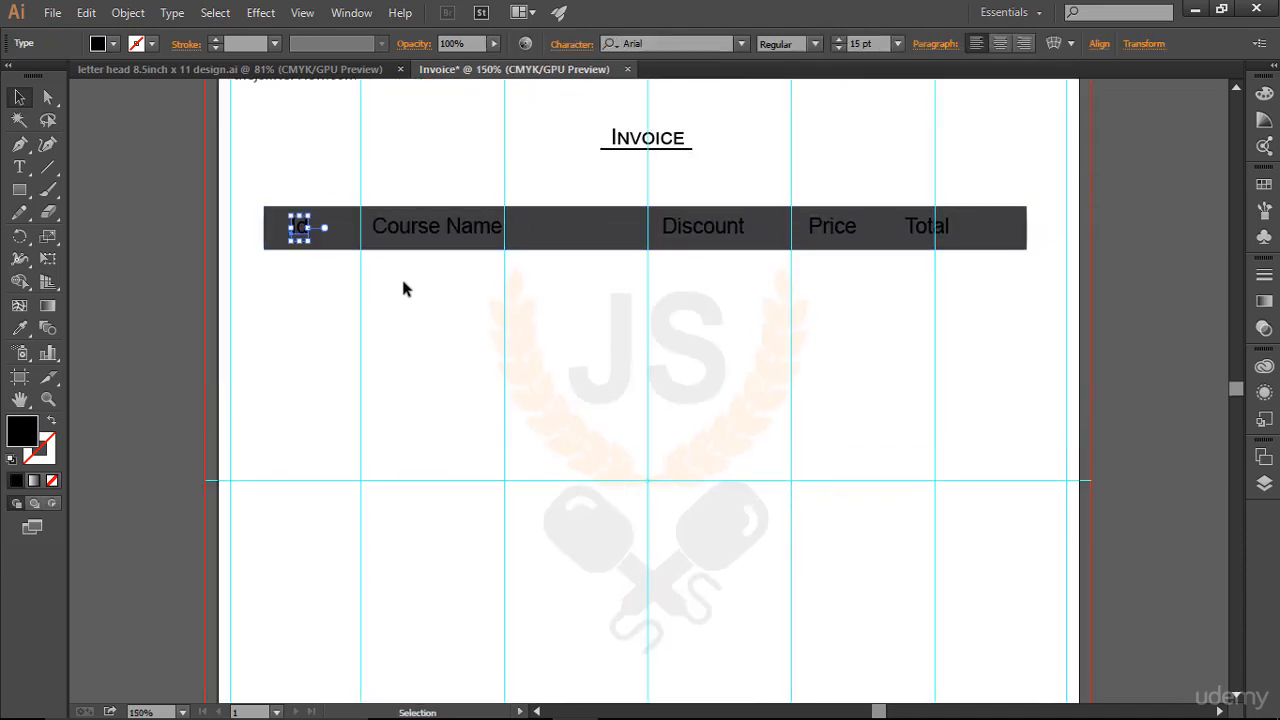
left_click(437, 240, "shift")
left_click(737, 240, "shift")
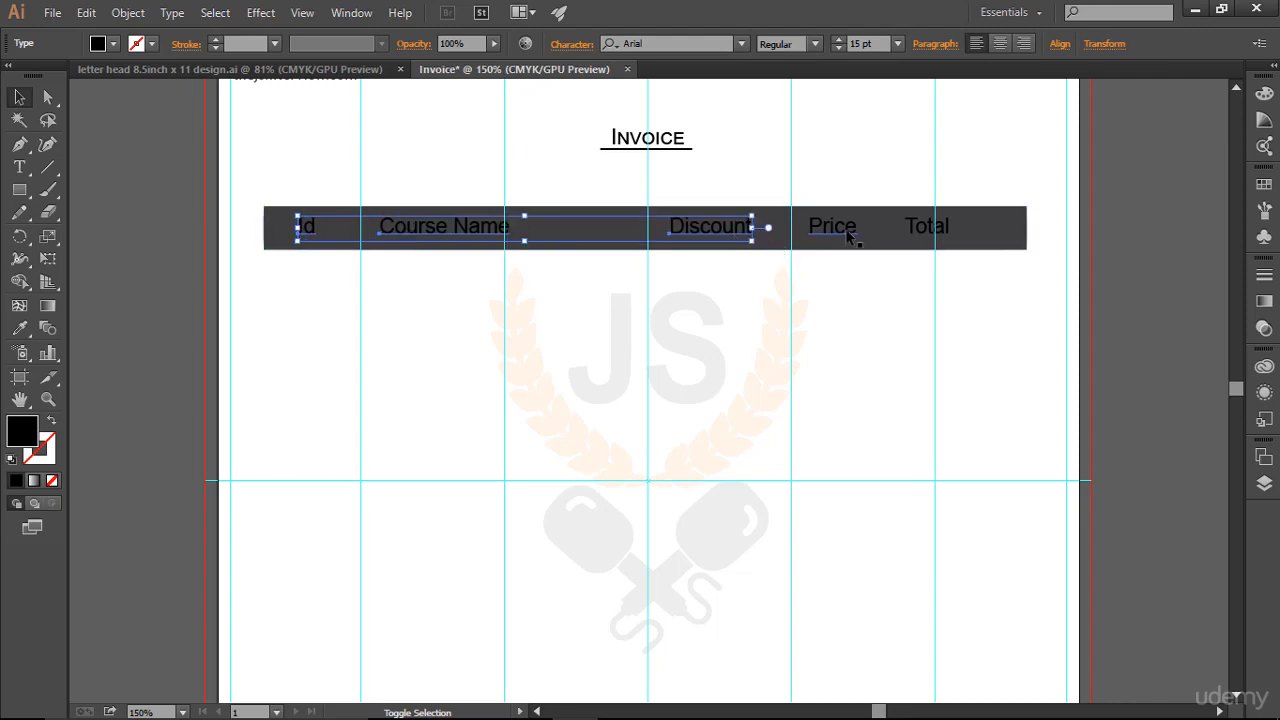
left_click(847, 235, "shift")
left_click(925, 240, "shift")
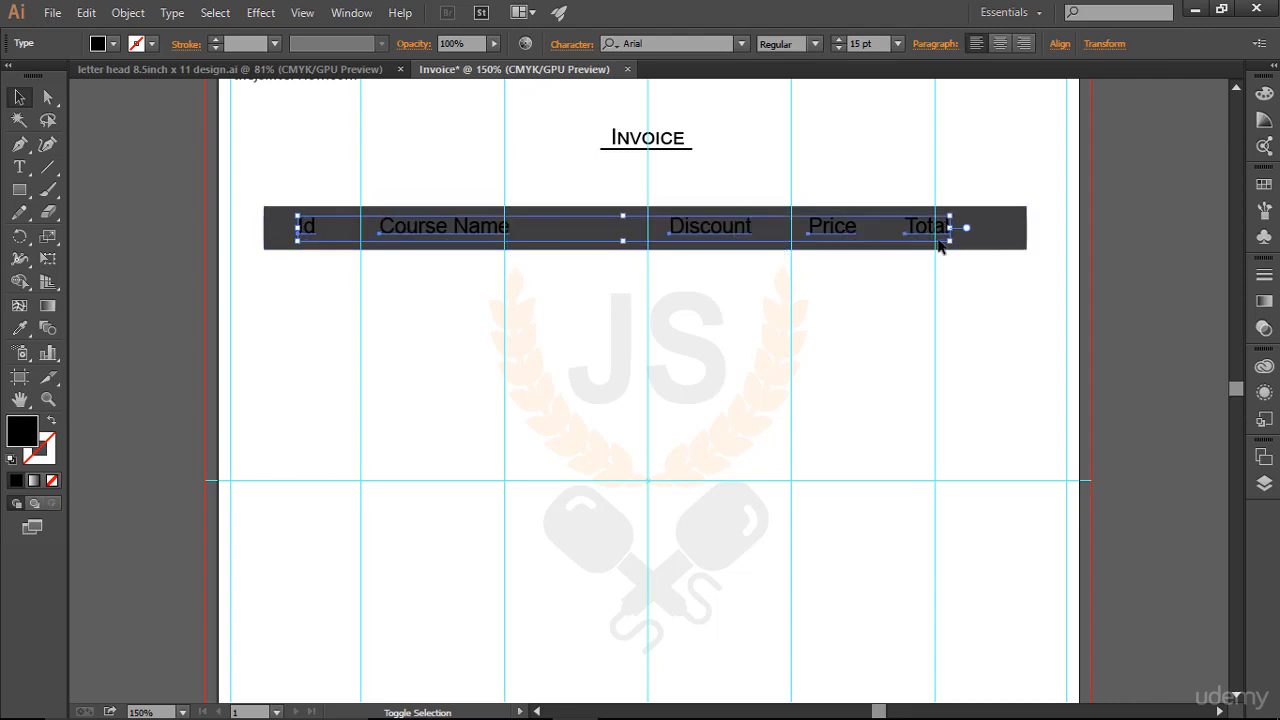
left_click(118, 43)
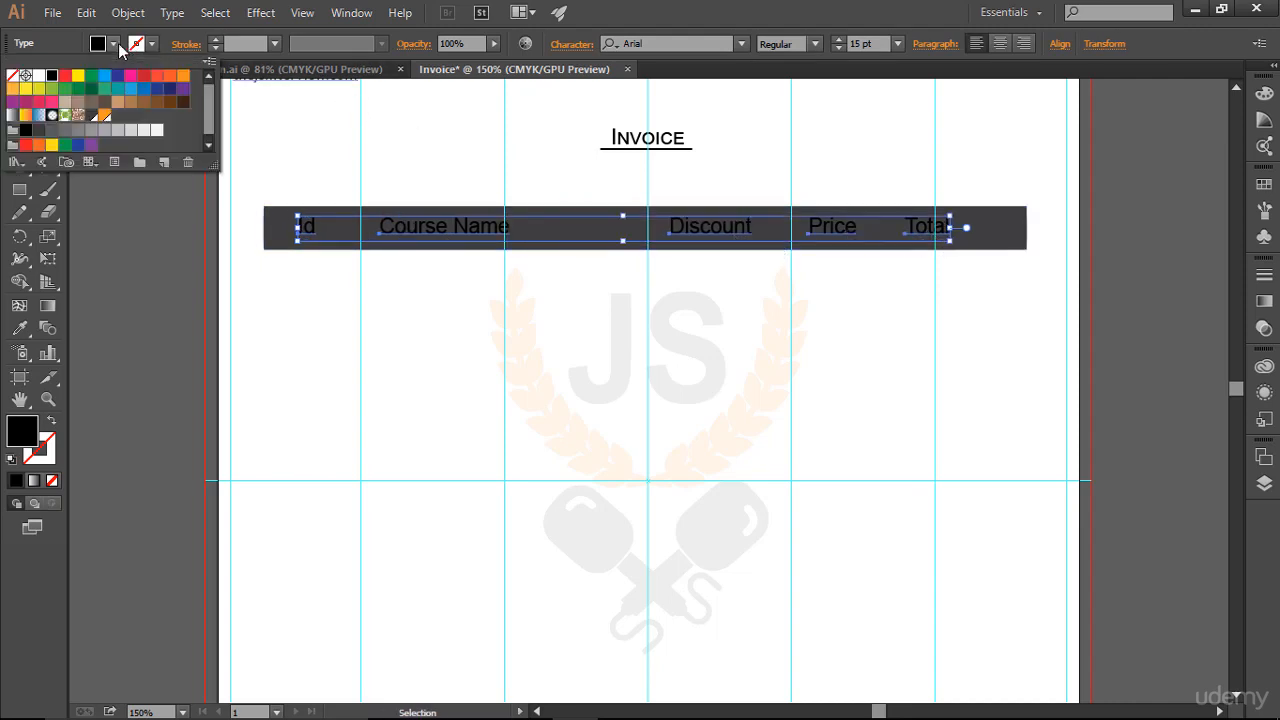
left_click(157, 131)
left_click(143, 131)
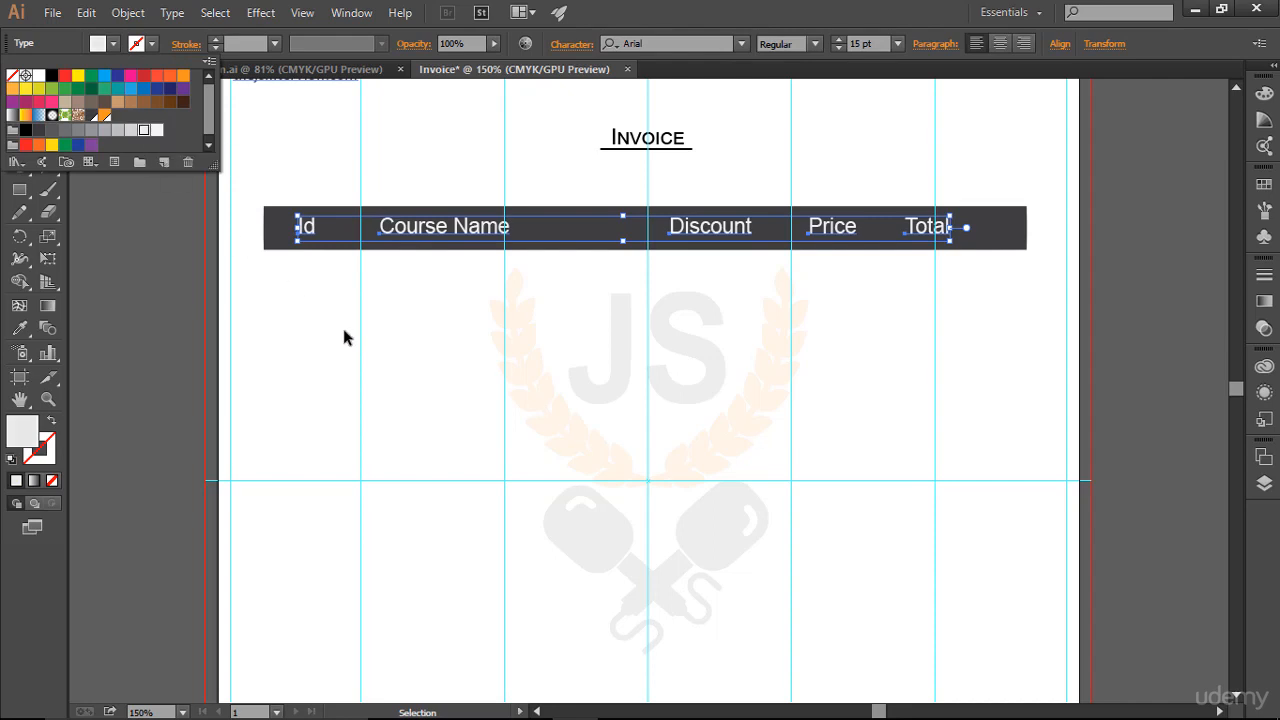
left_click(344, 338)
left_click(720, 474)
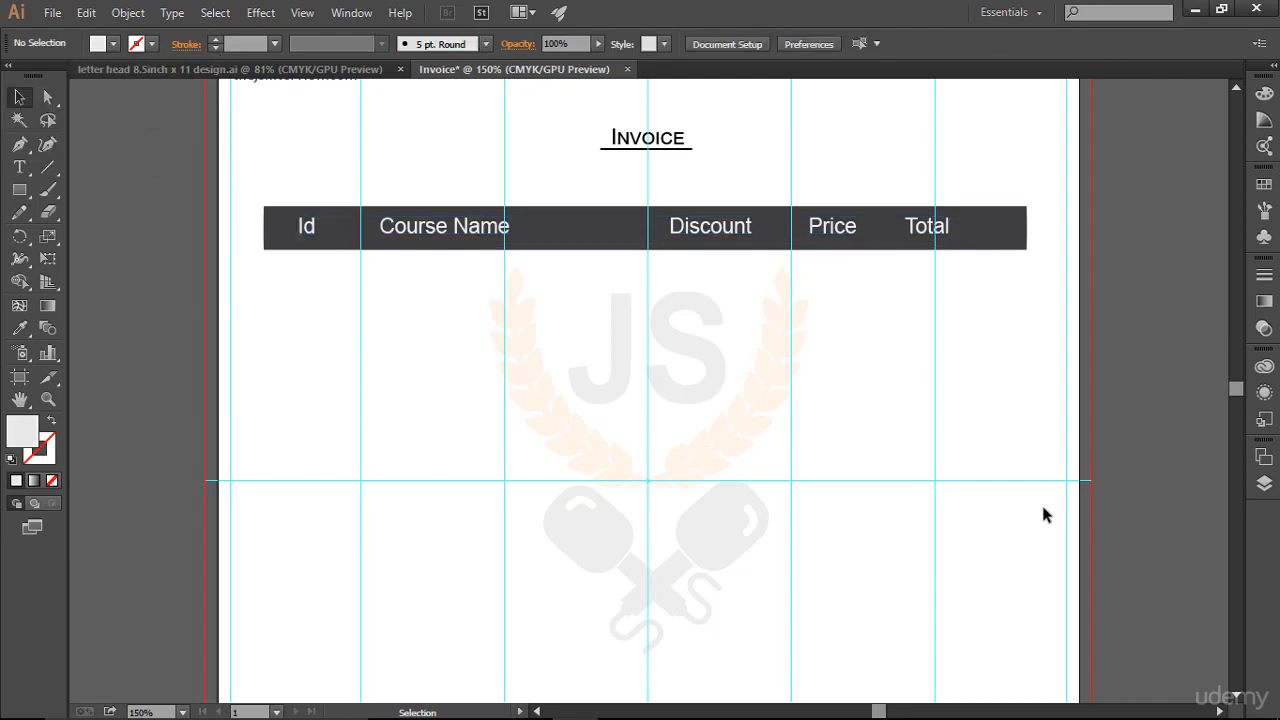
Step: Refill the header bar with the dark grey shade from the Color Guide and check the whole page with guides briefly hidden
key("ctrl+0")
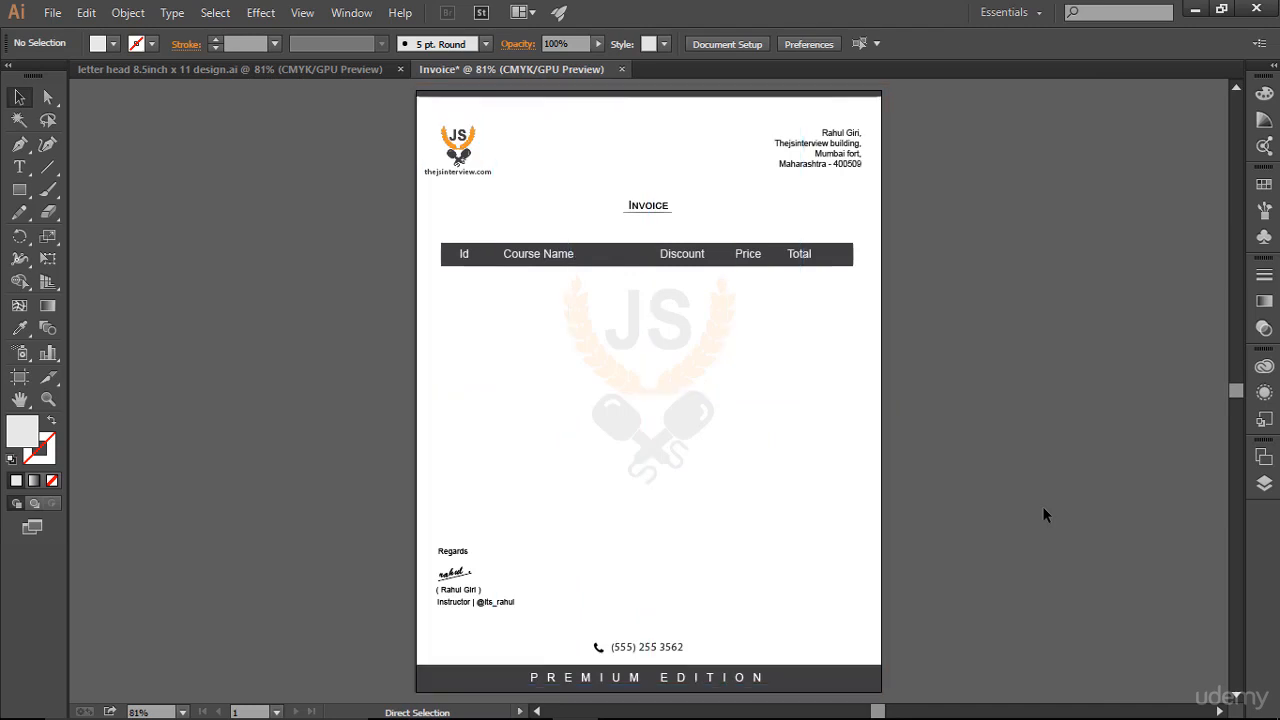
key("ctrl+semicolon")
left_click(843, 262)
left_click(857, 300)
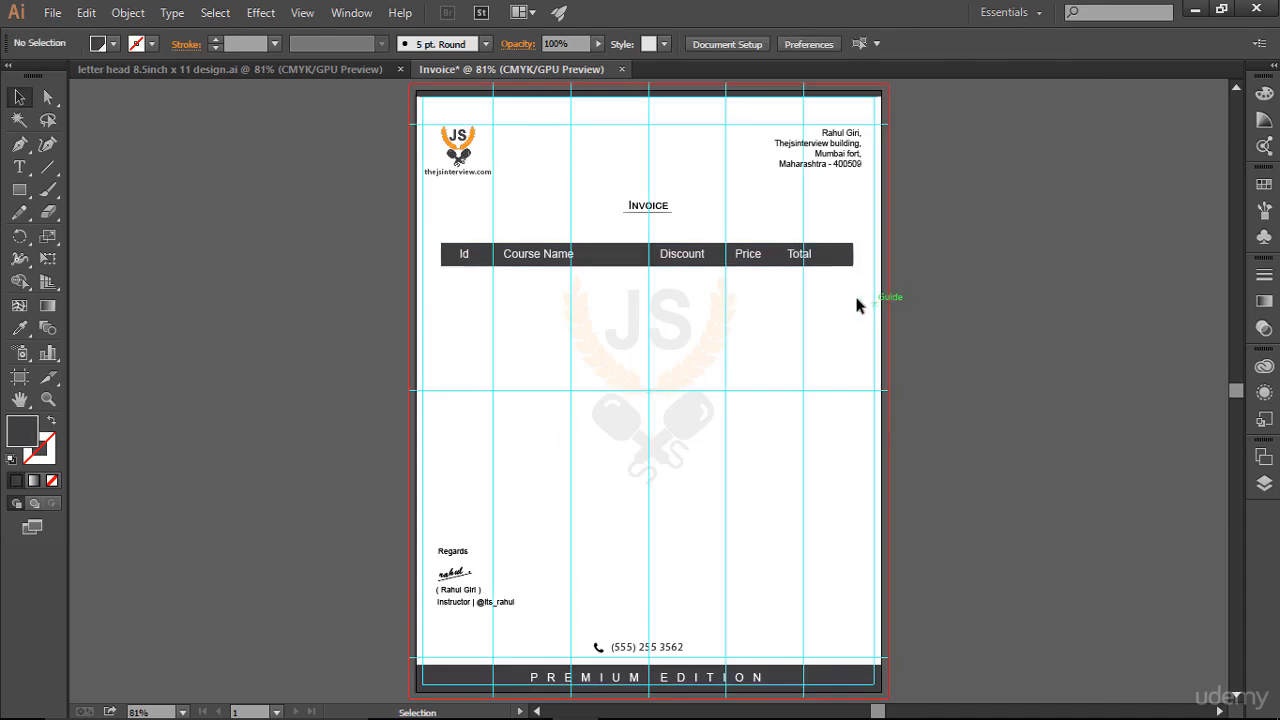
left_click(845, 262)
left_click(1263, 120)
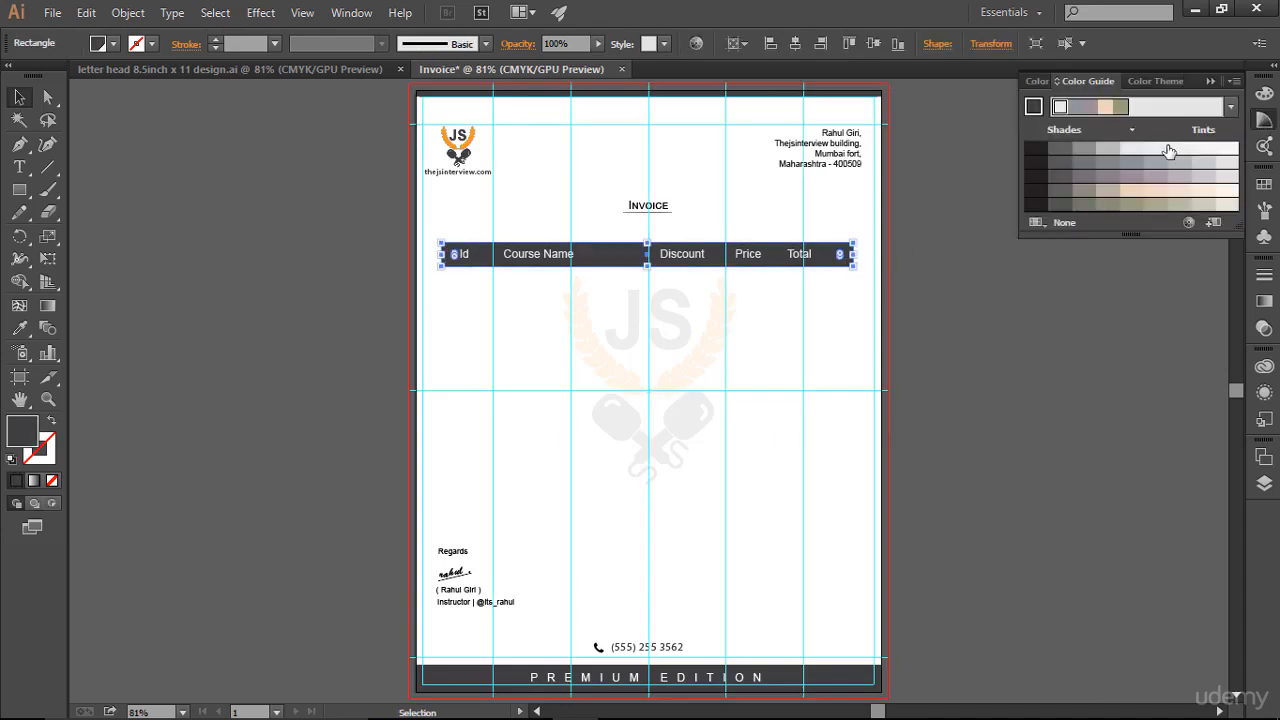
left_click(1081, 148)
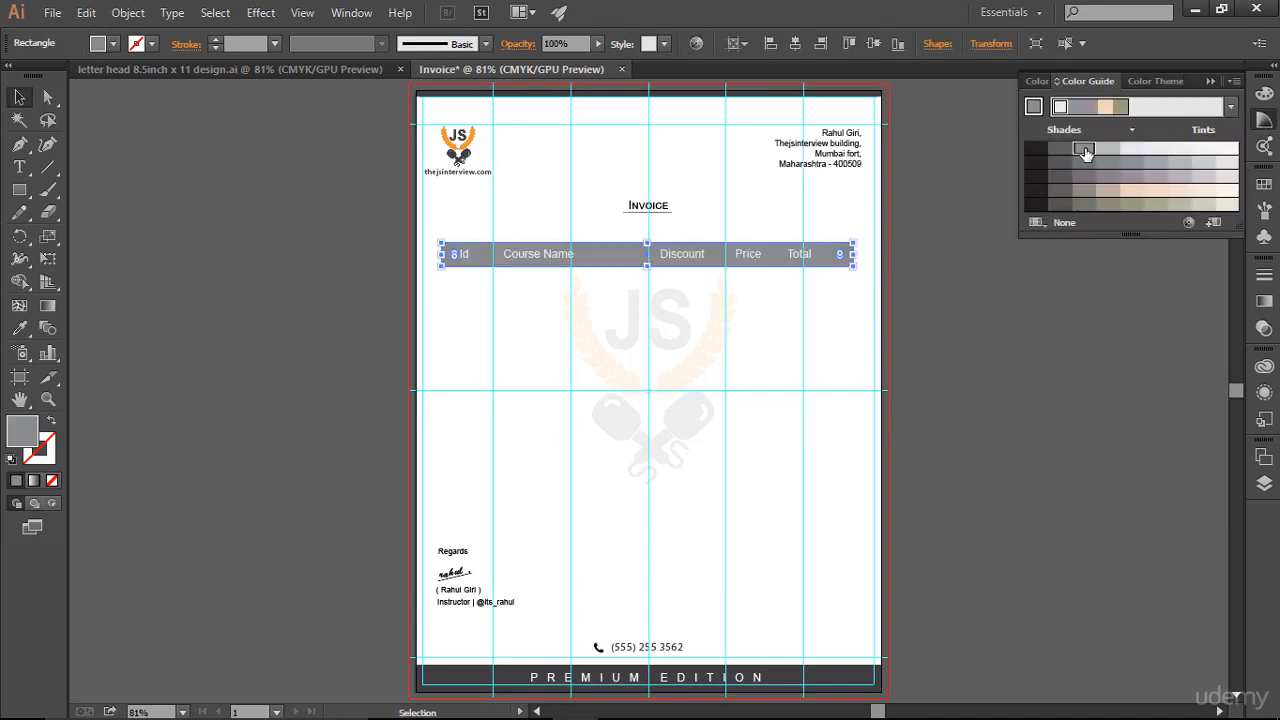
left_click(1060, 148)
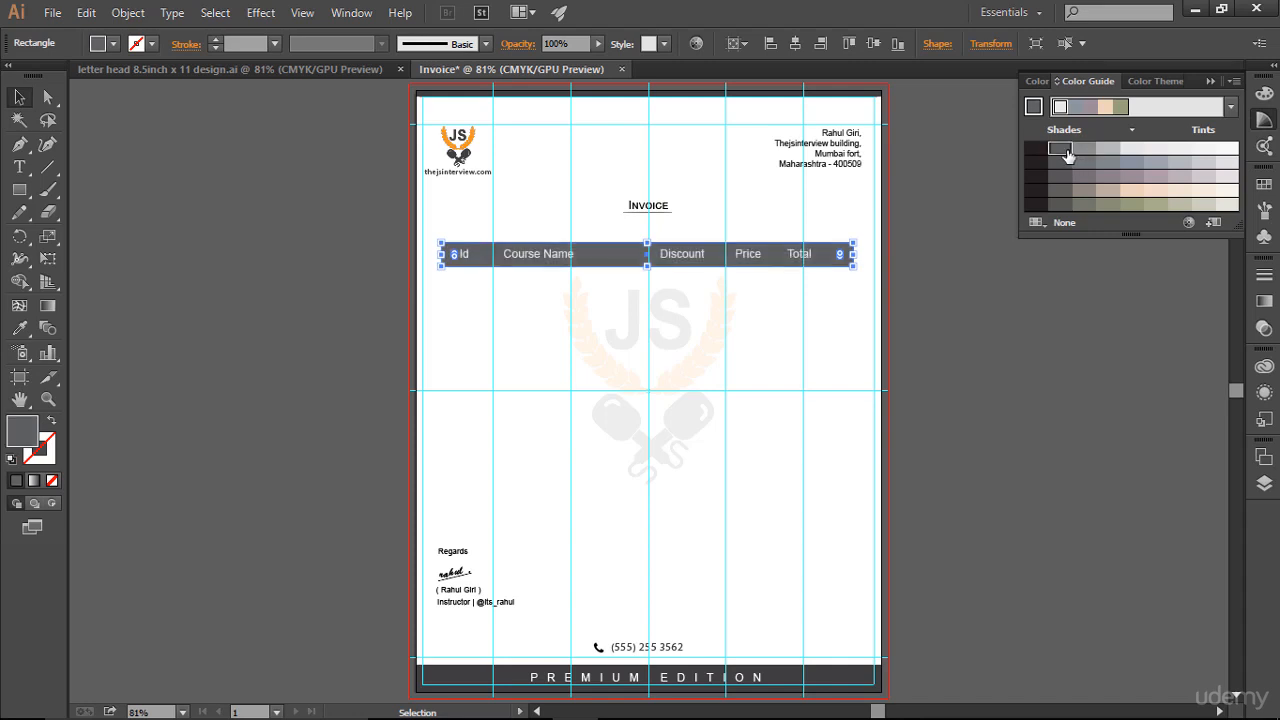
left_click(743, 381)
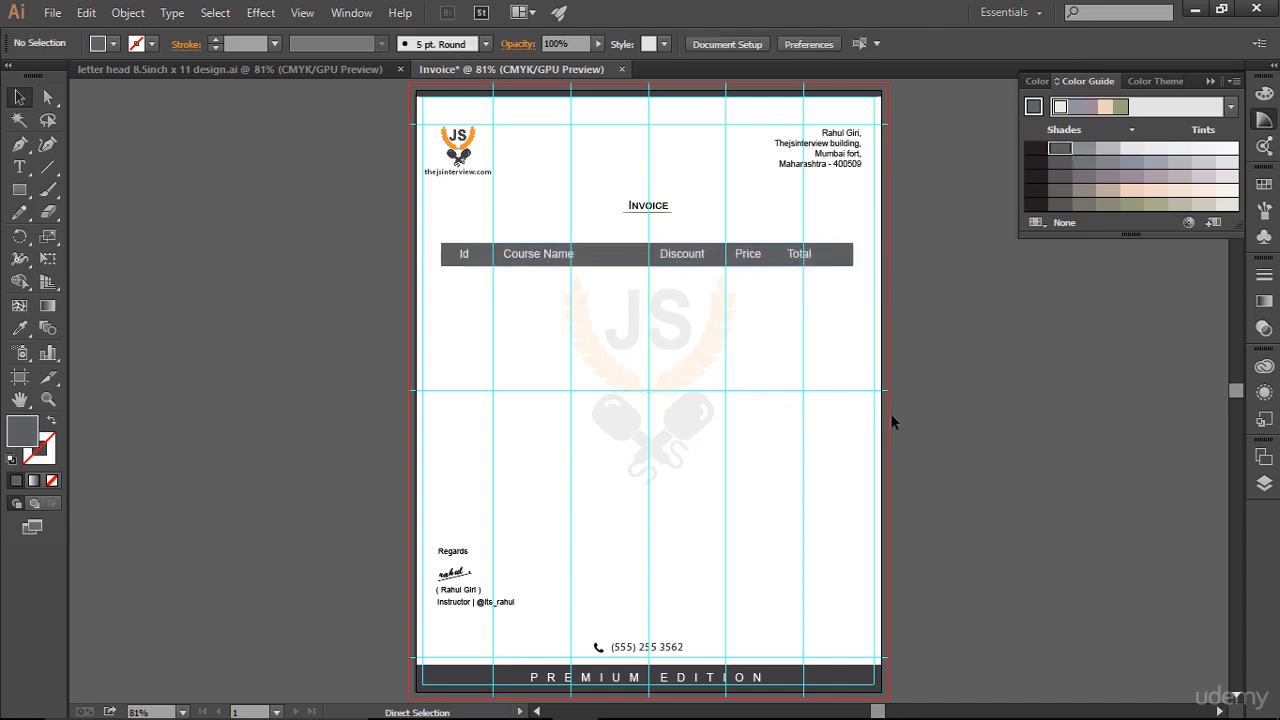
key("ctrl+;")
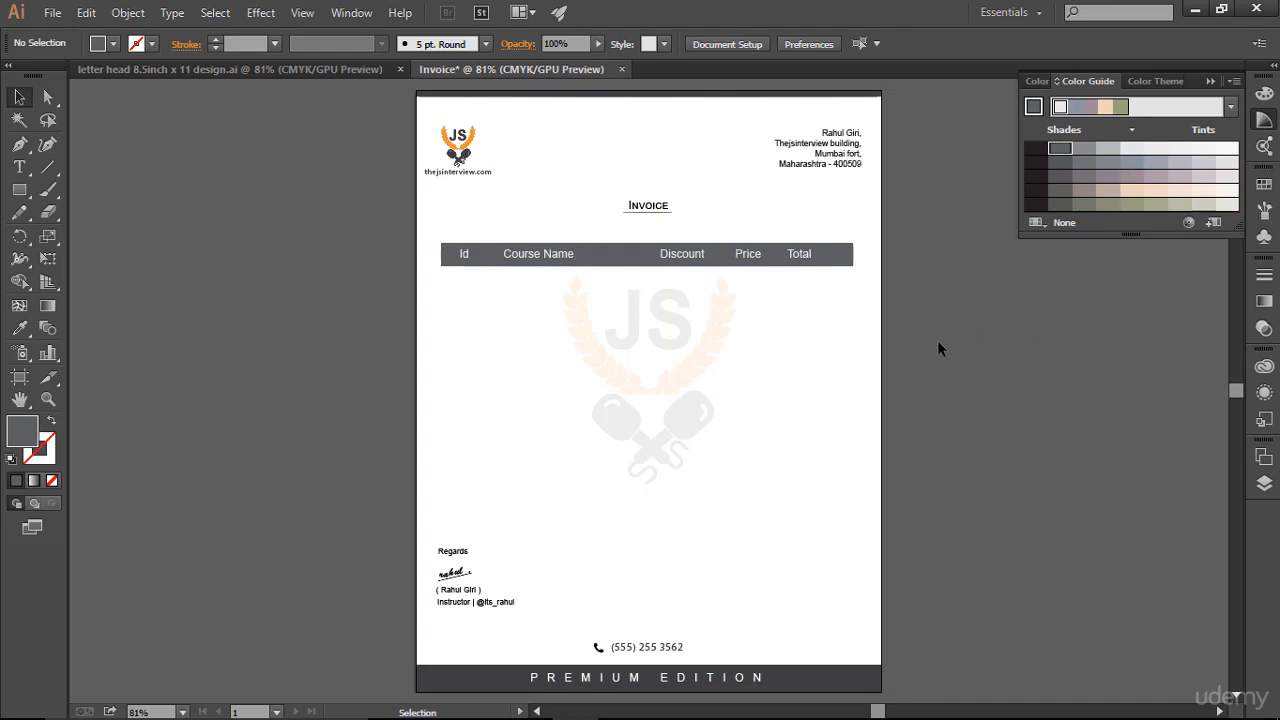
left_click(1211, 82)
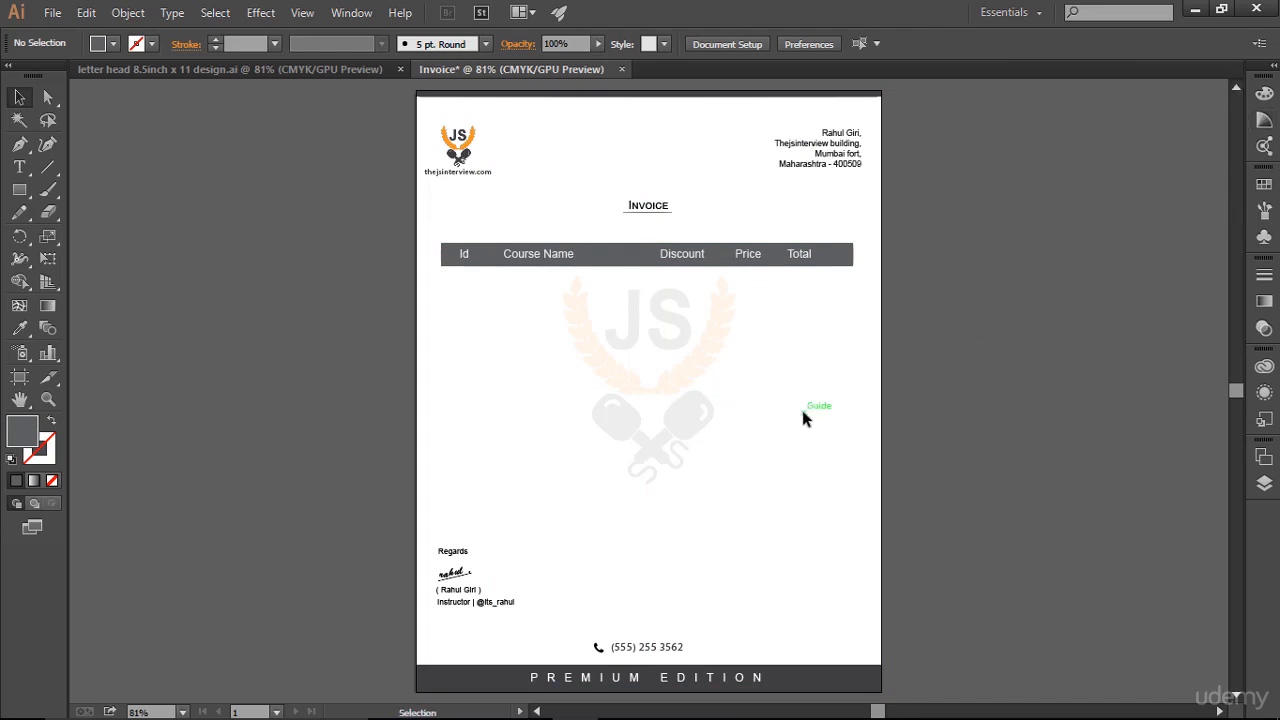
key("ctrl+semicolon")
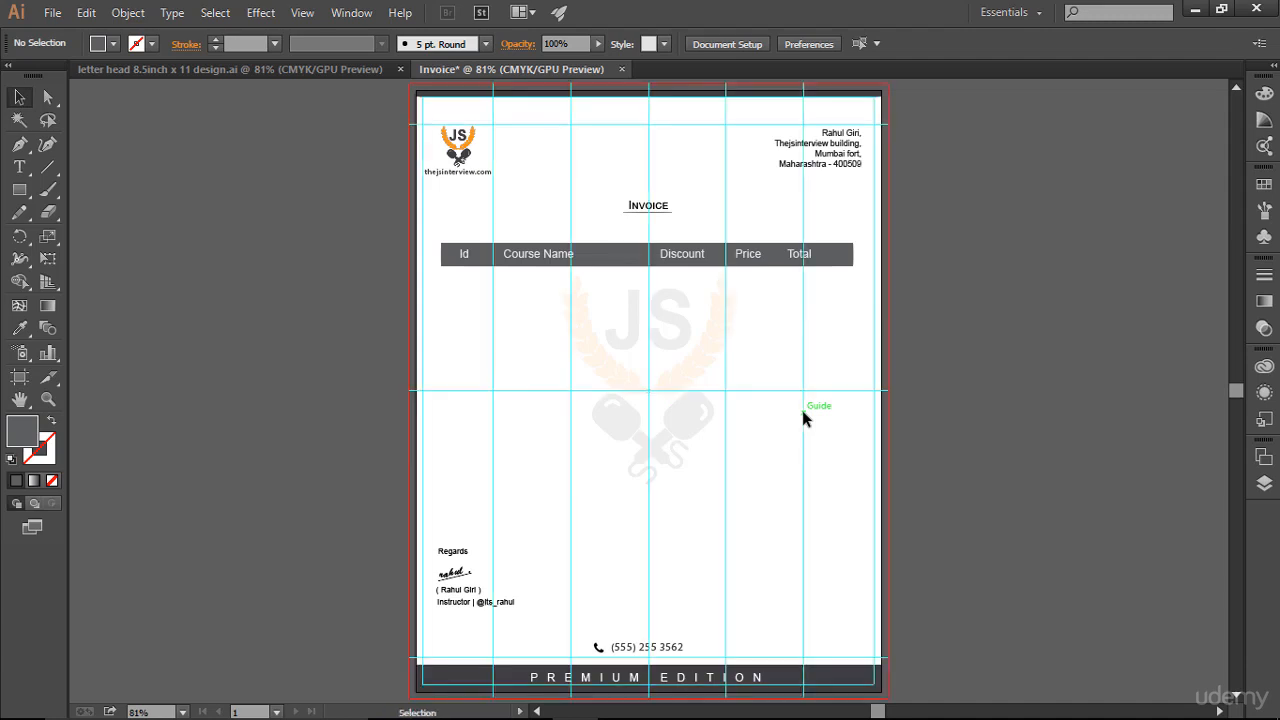
Step: Add the row number "1." as text just below the "Id" heading
left_click(19, 167)
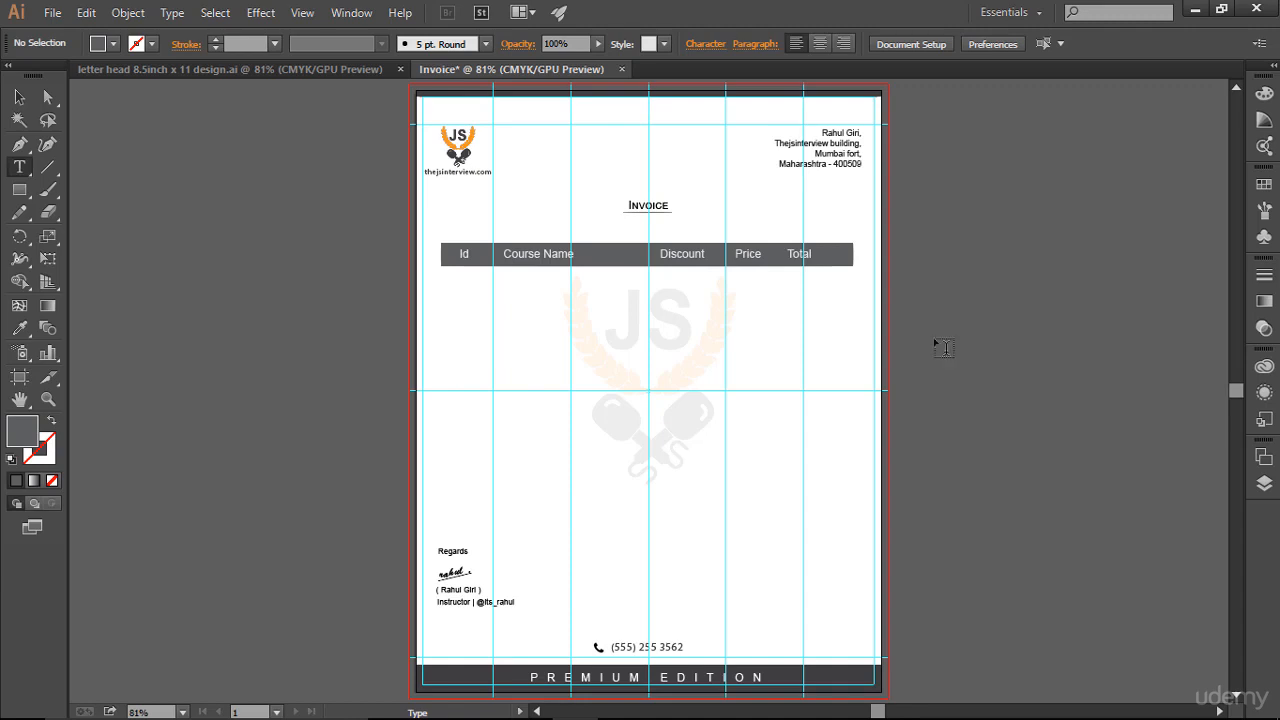
left_click(1262, 455)
left_click(1097, 445)
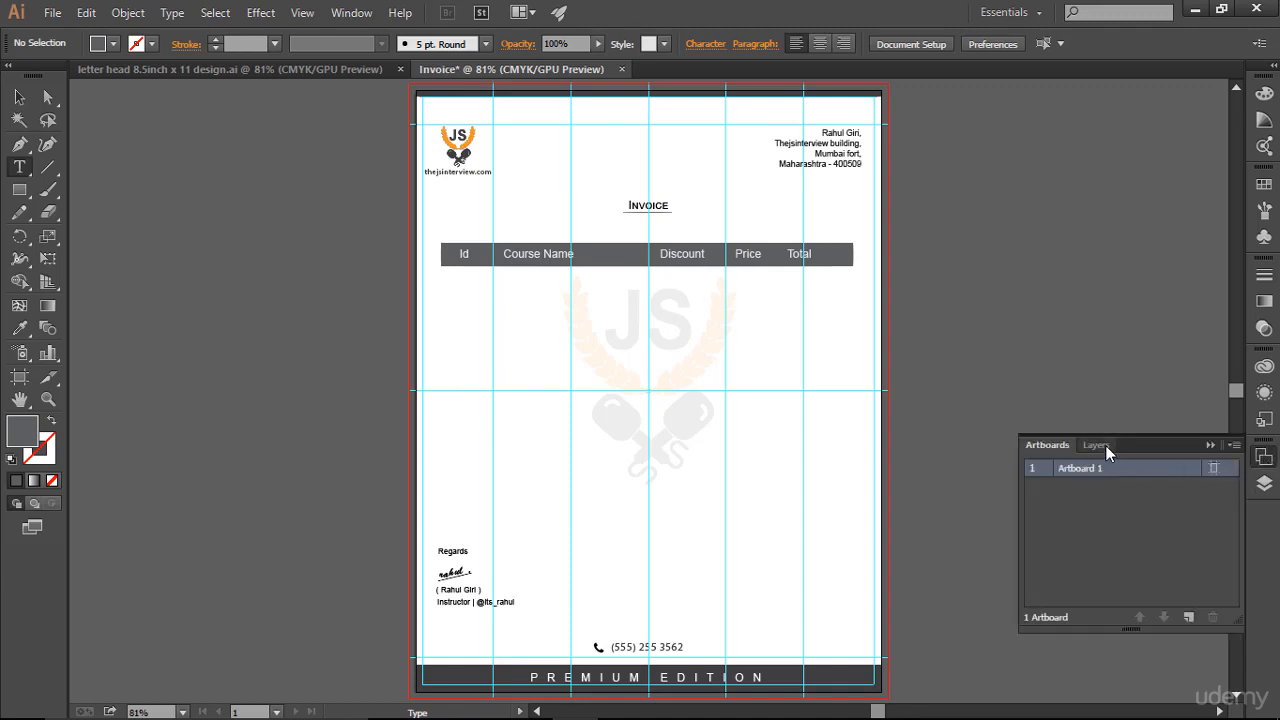
scroll(1080, 567, "down", 3)
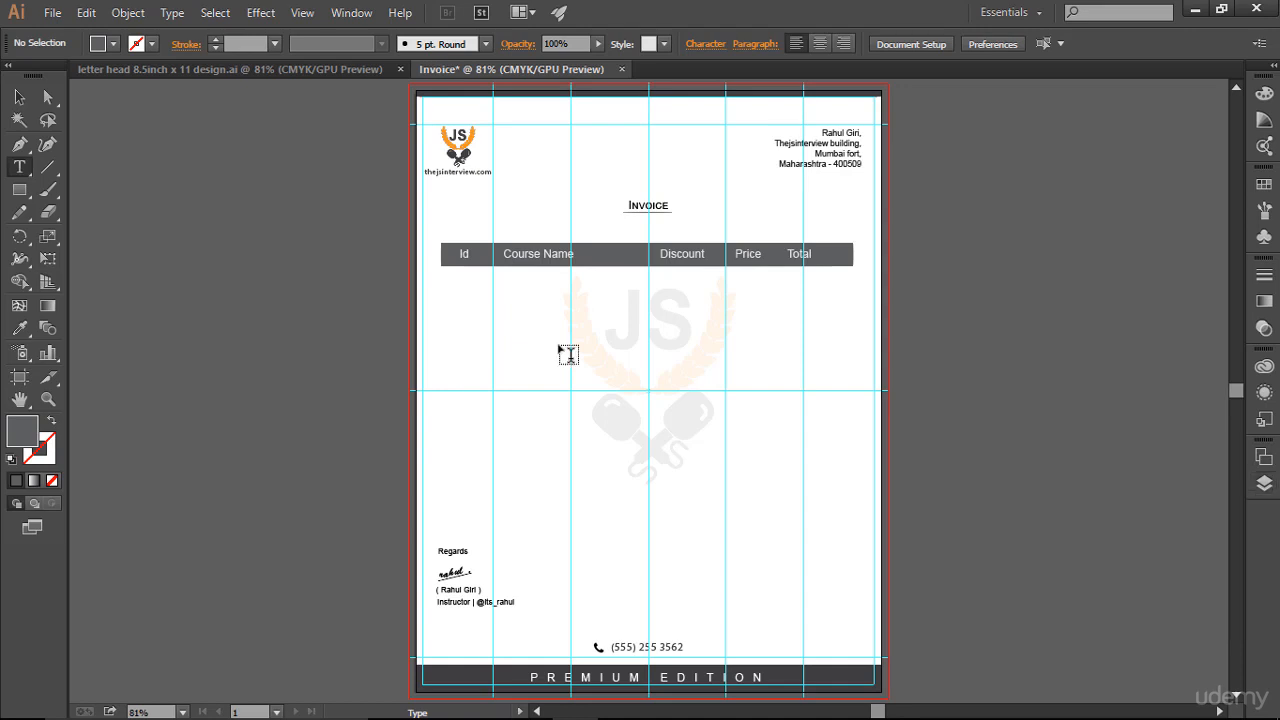
left_click(458, 287)
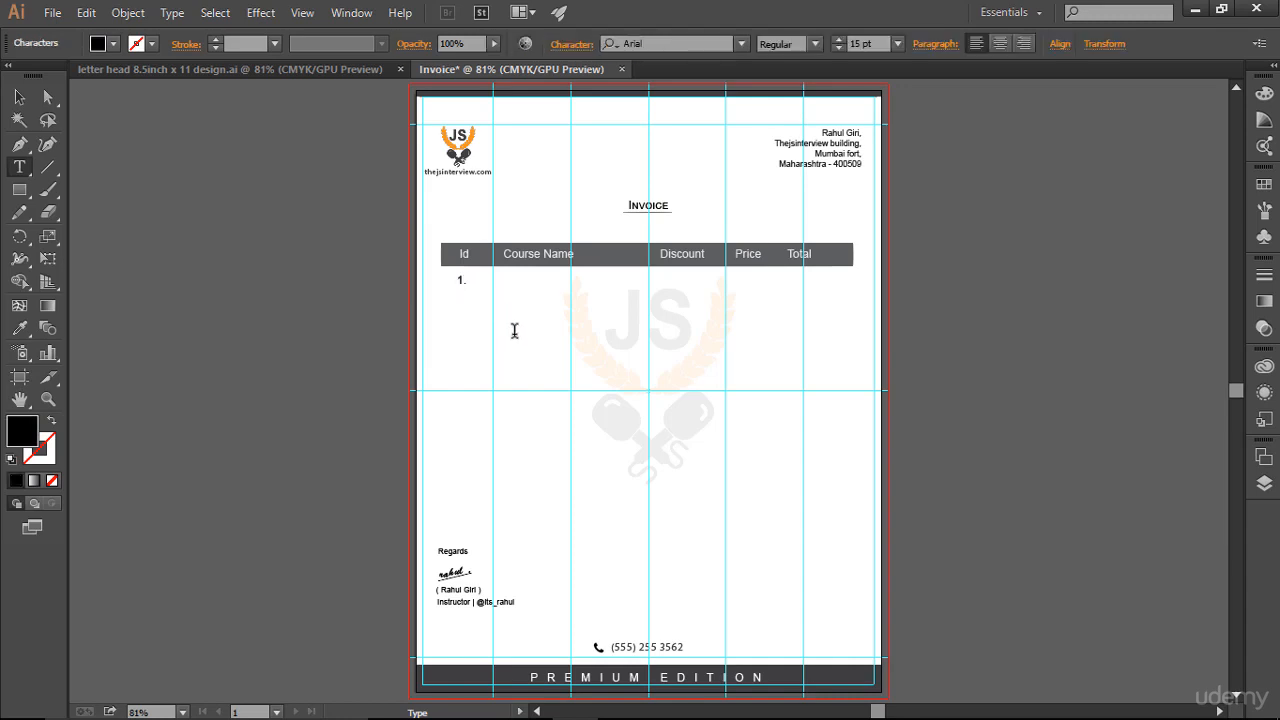
key("BackSpace")
type(".")
key("Escape")
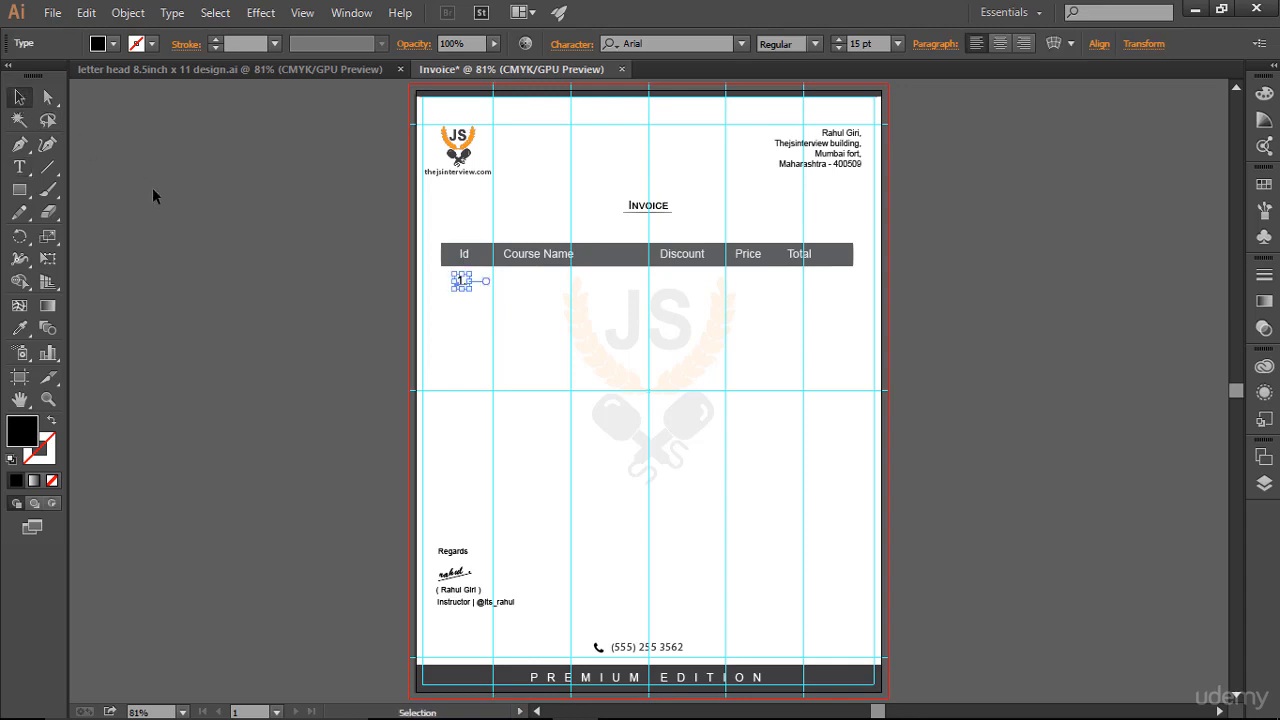
key("ctrl+shift+a")
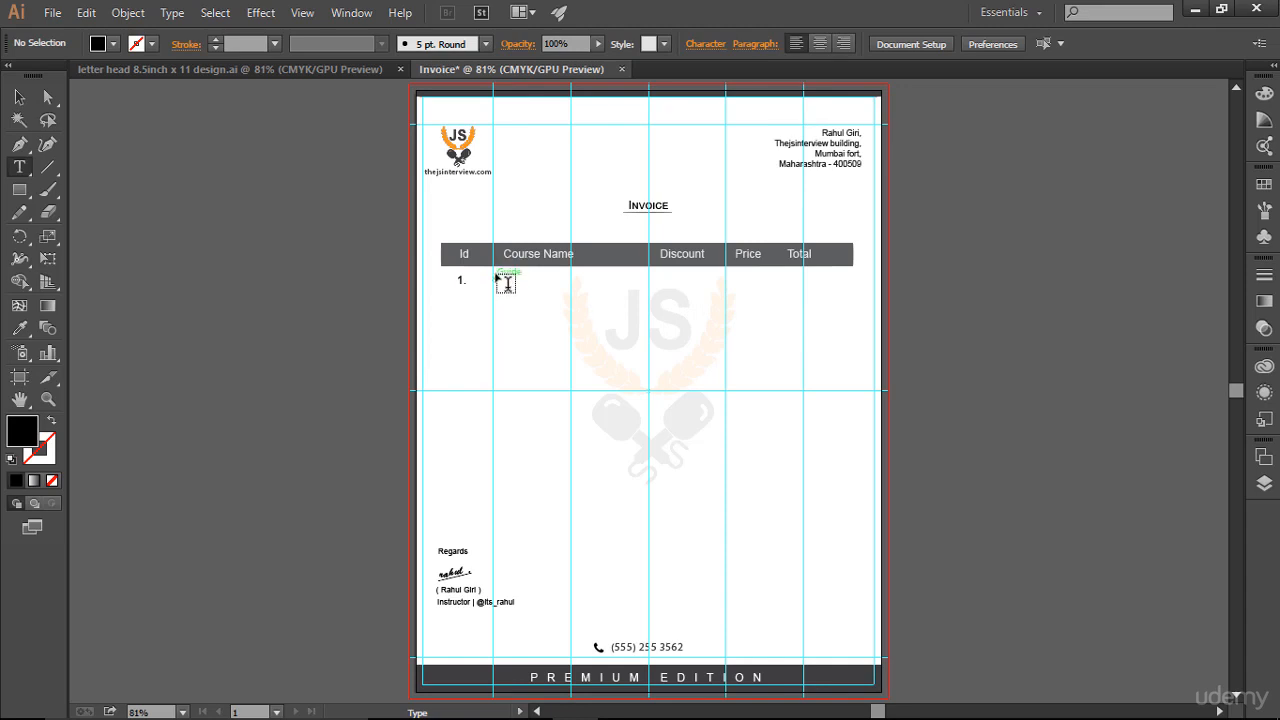
Step: Draw a text frame about 2.83 by 1.05 in below the "Course Name" heading, spanning the two guide columns
left_click_drag(494, 273, 648, 330)
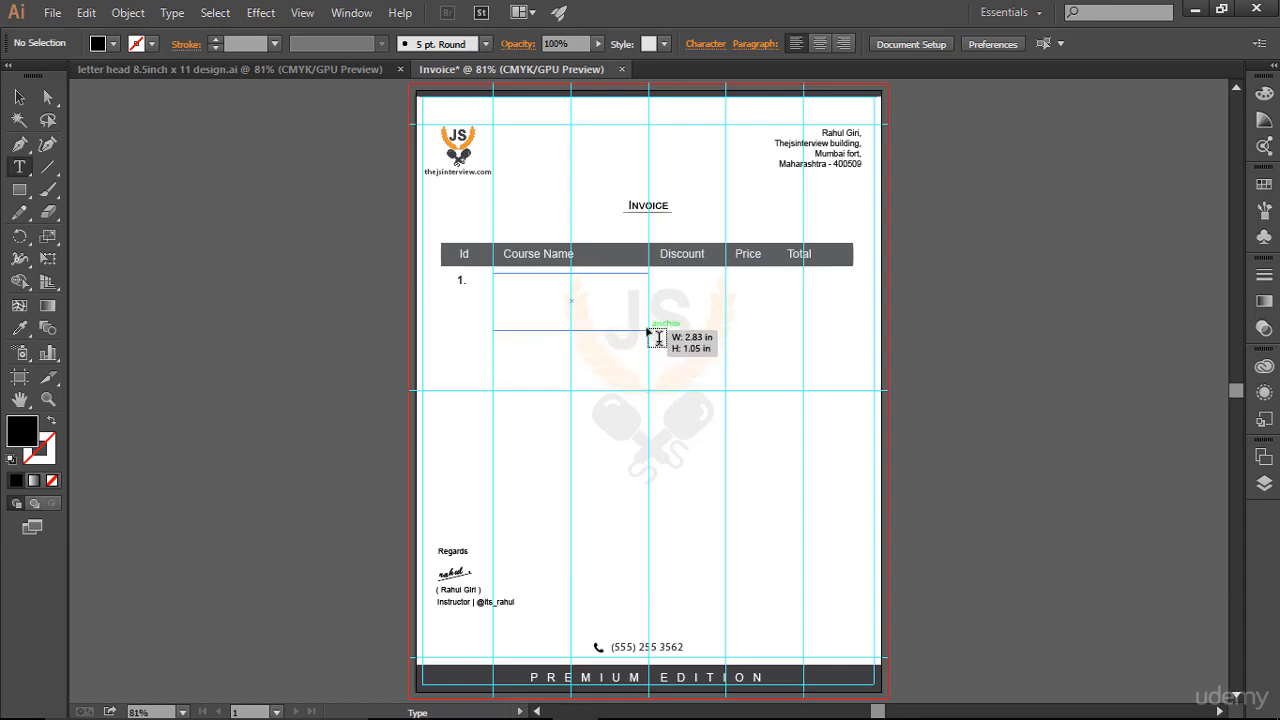
left_click_drag(648, 330, 648, 330)
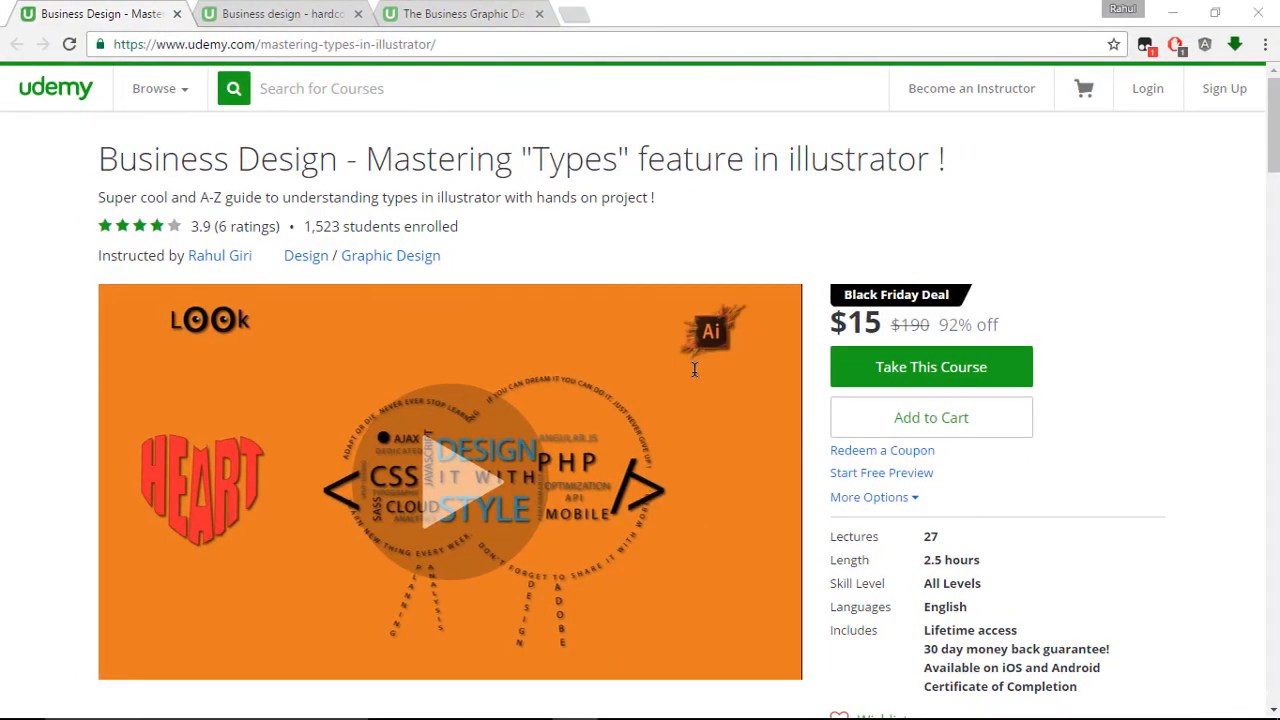
Step: Switch to the browser, copy the course title "The Business Graphic Design with Photoshop & Illustrator" and paste it into the Illustrator text frame
left_click(410, 10)
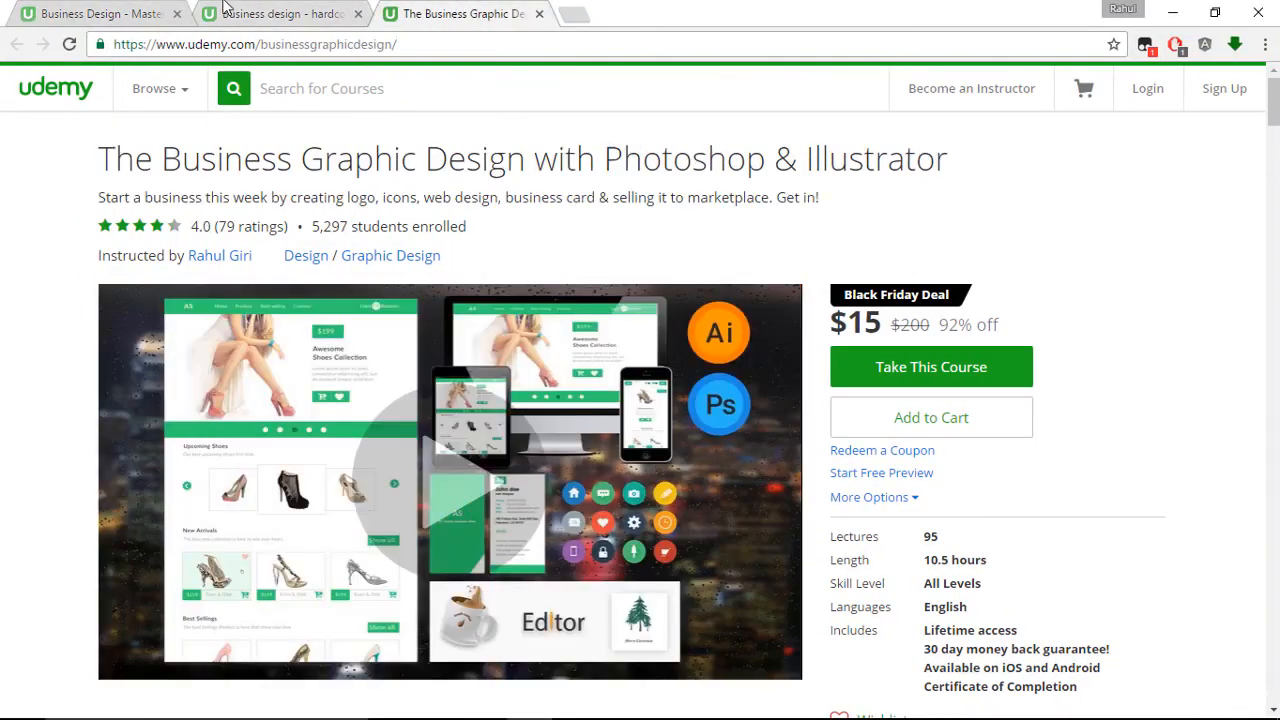
left_click(128, 10)
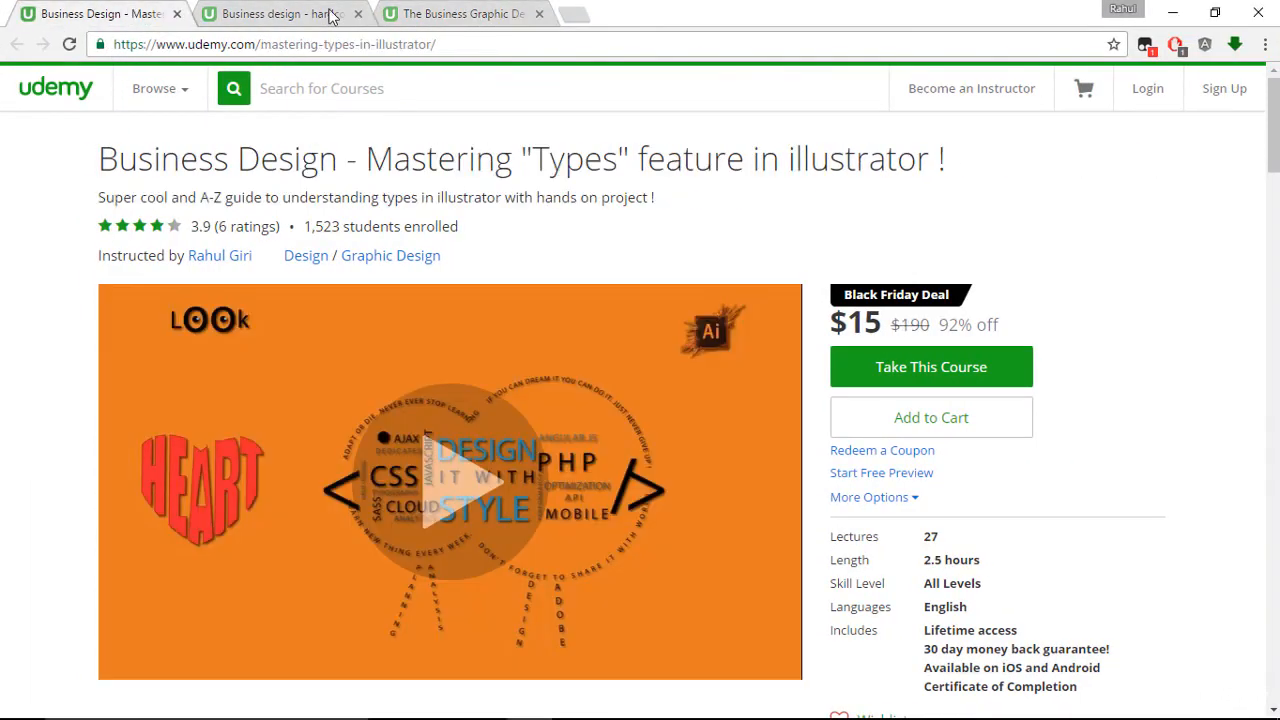
left_click(452, 12)
left_click_drag(107, 161, 845, 151)
right_click(845, 151)
left_click(840, 164)
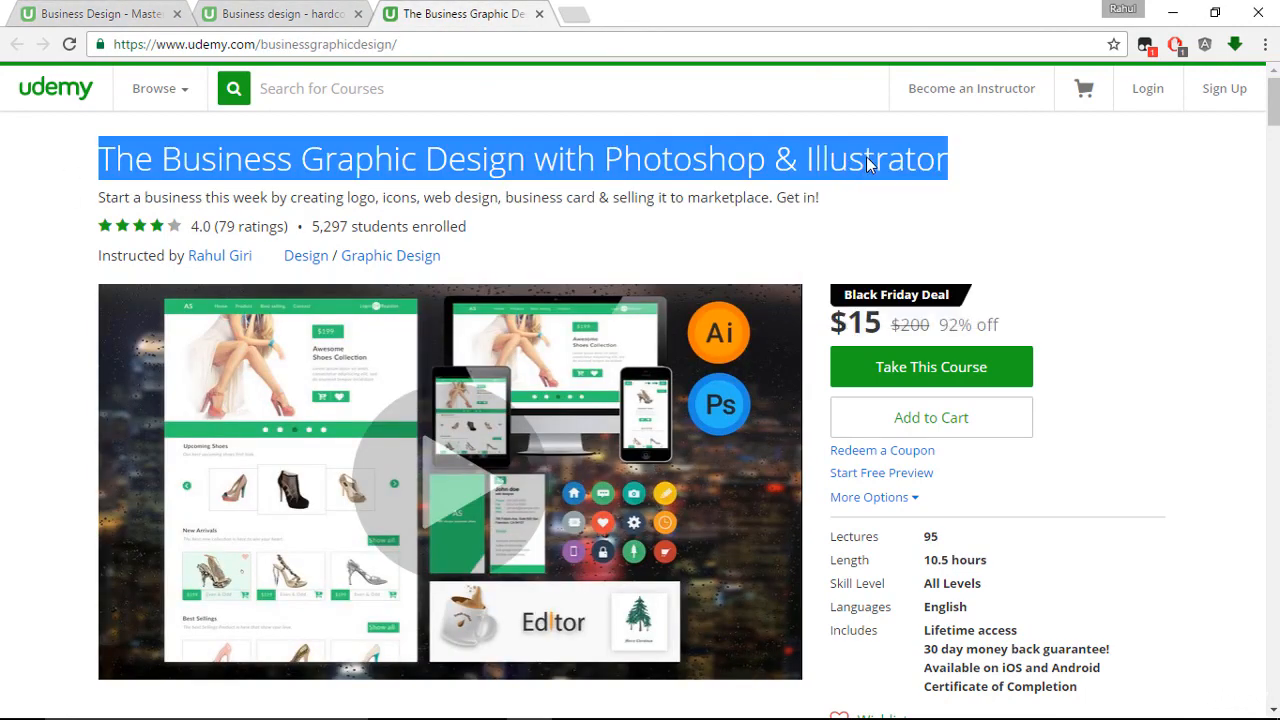
key("alt+Tab")
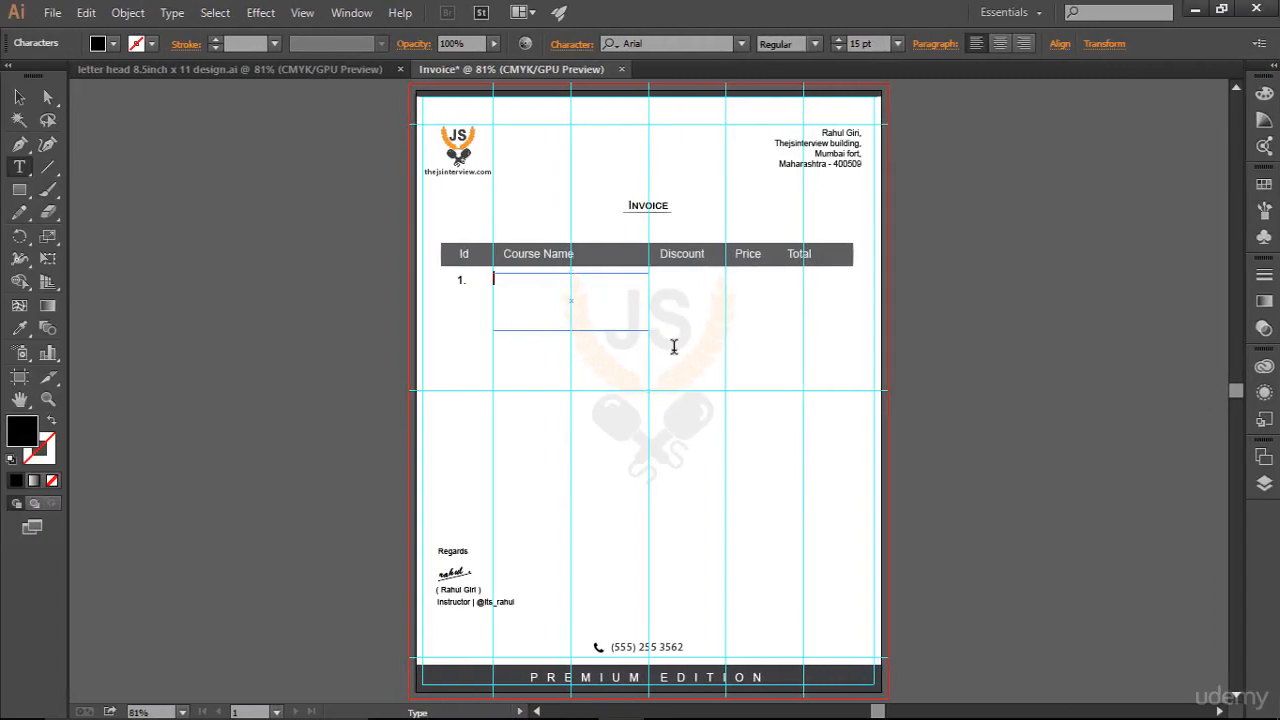
key("Escape")
key("ctrl+v")
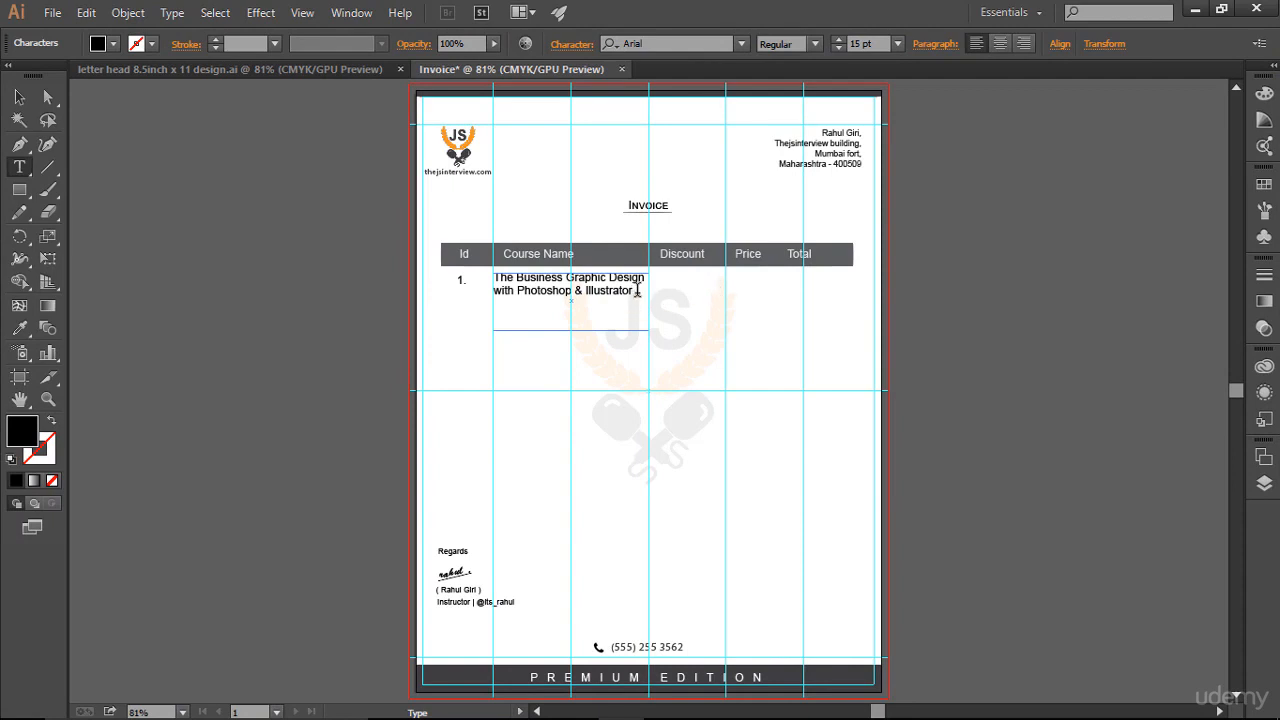
Step: Fill the course title with the dark grey Color Guide shade and shorten its text frame to fit the two lines
left_click_drag(630, 290, 483, 273)
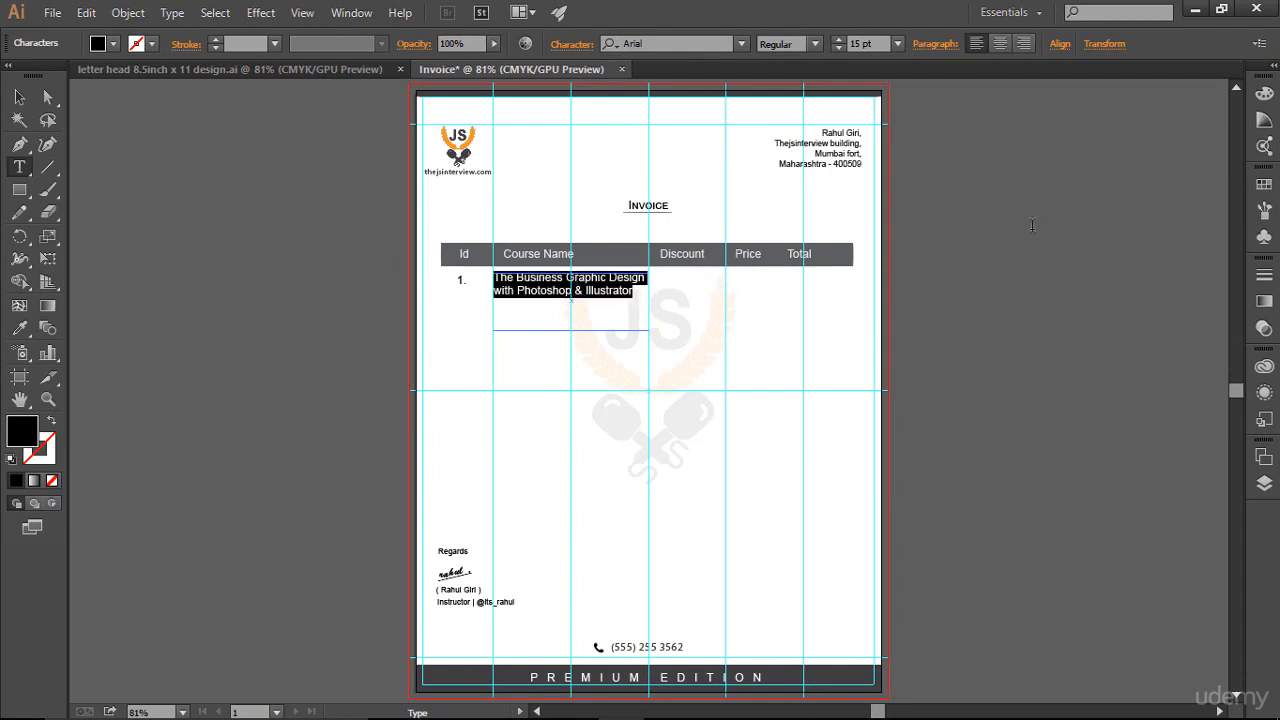
left_click(1264, 119)
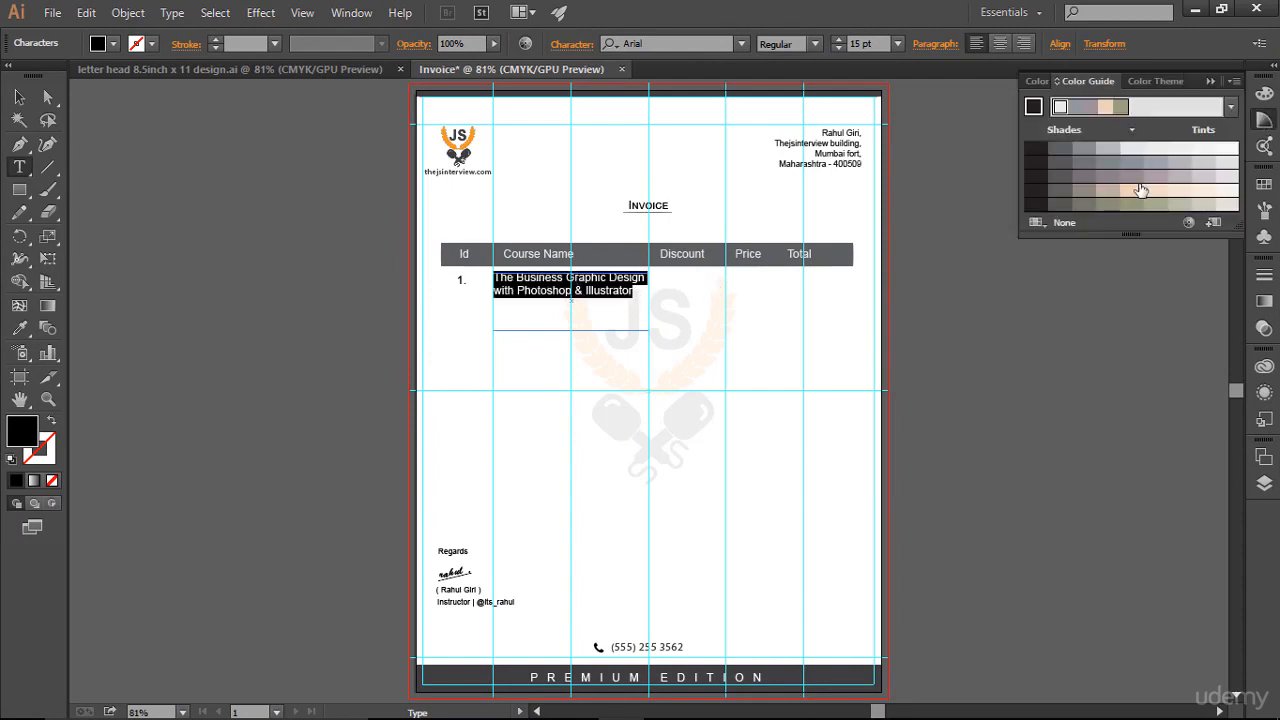
left_click(1082, 148)
left_click(1060, 148)
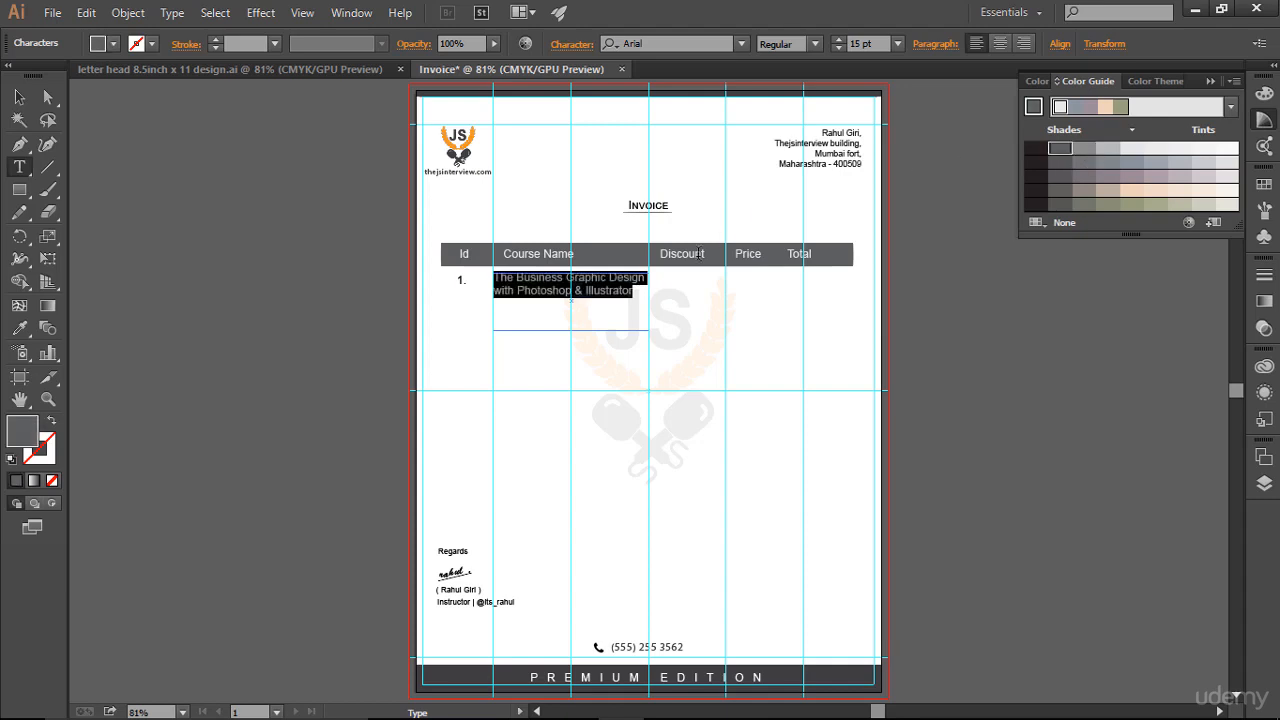
left_click(622, 290)
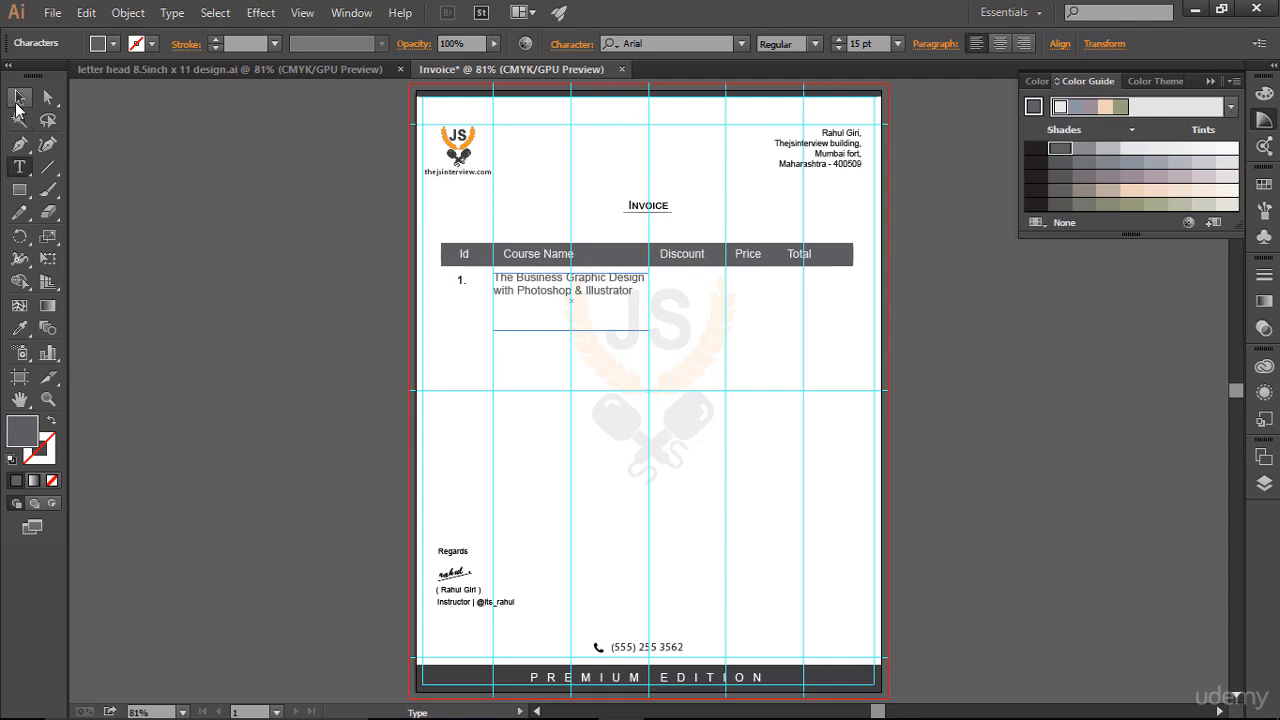
left_click(19, 97)
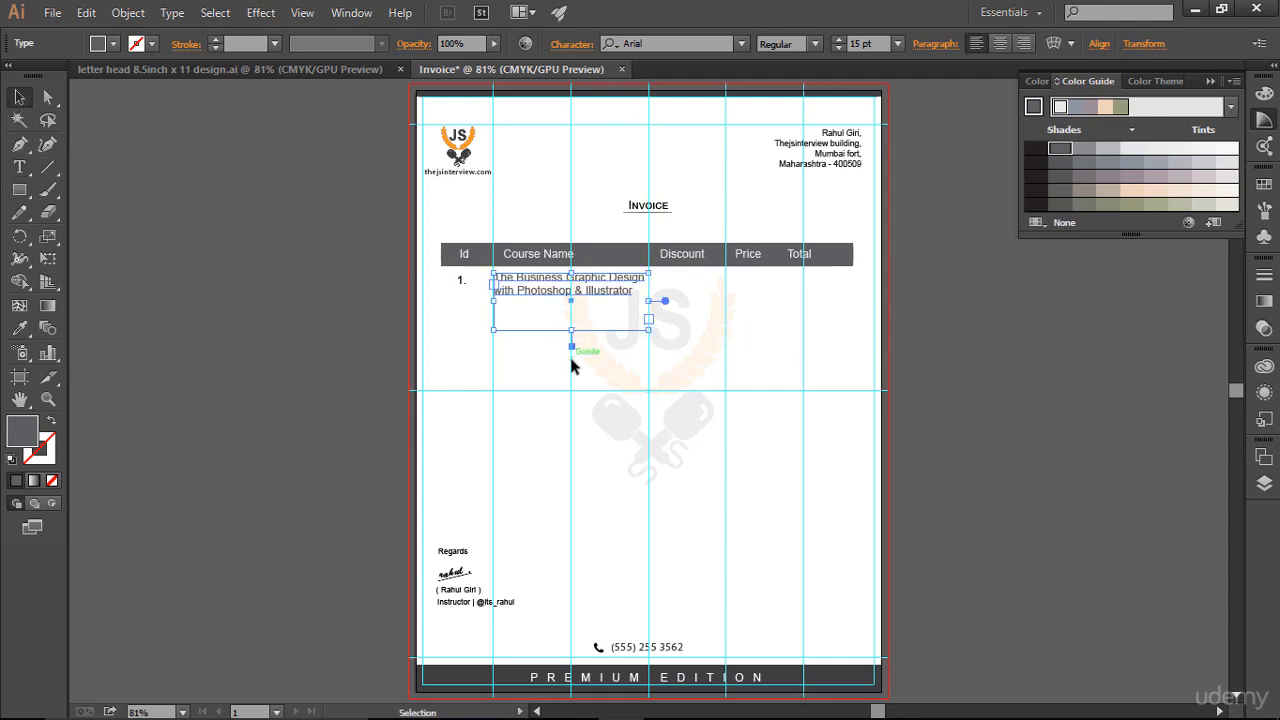
left_click_drag(571, 330, 572, 301)
Step: Add the amount "$10" below the "Discount" heading and fill it with the dark grey Color Guide shade
left_click(19, 167)
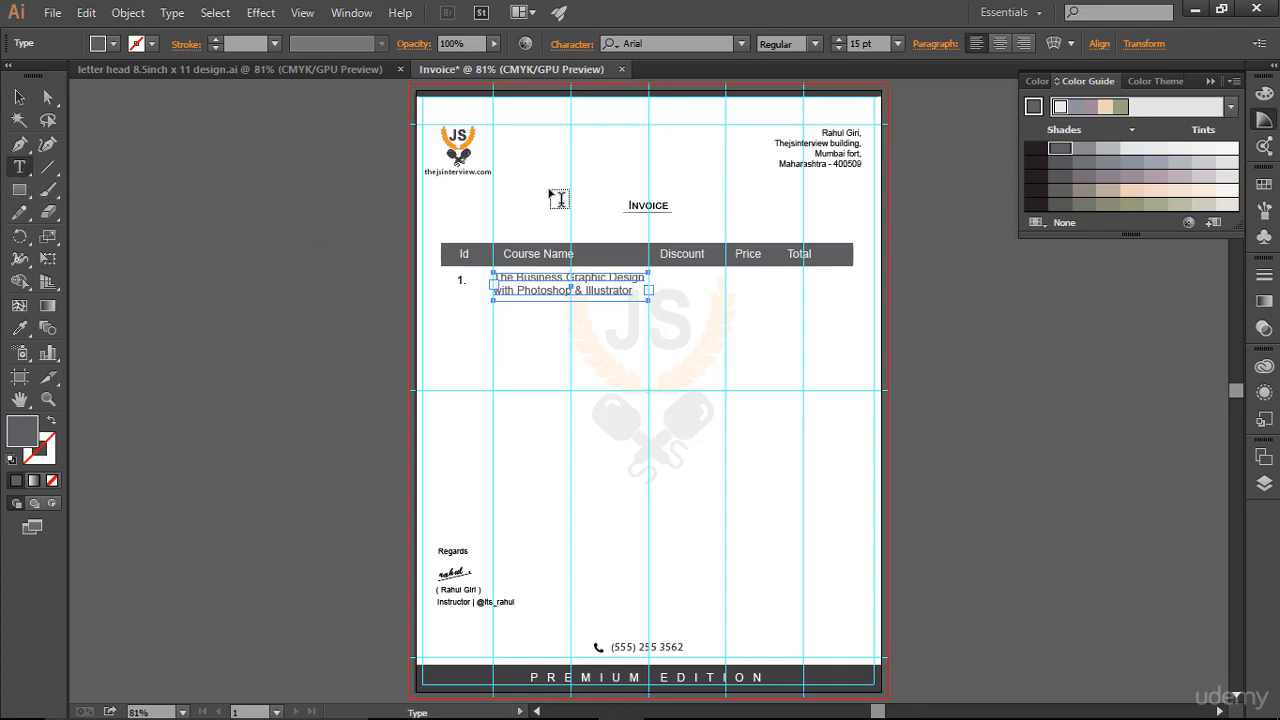
left_click(677, 281)
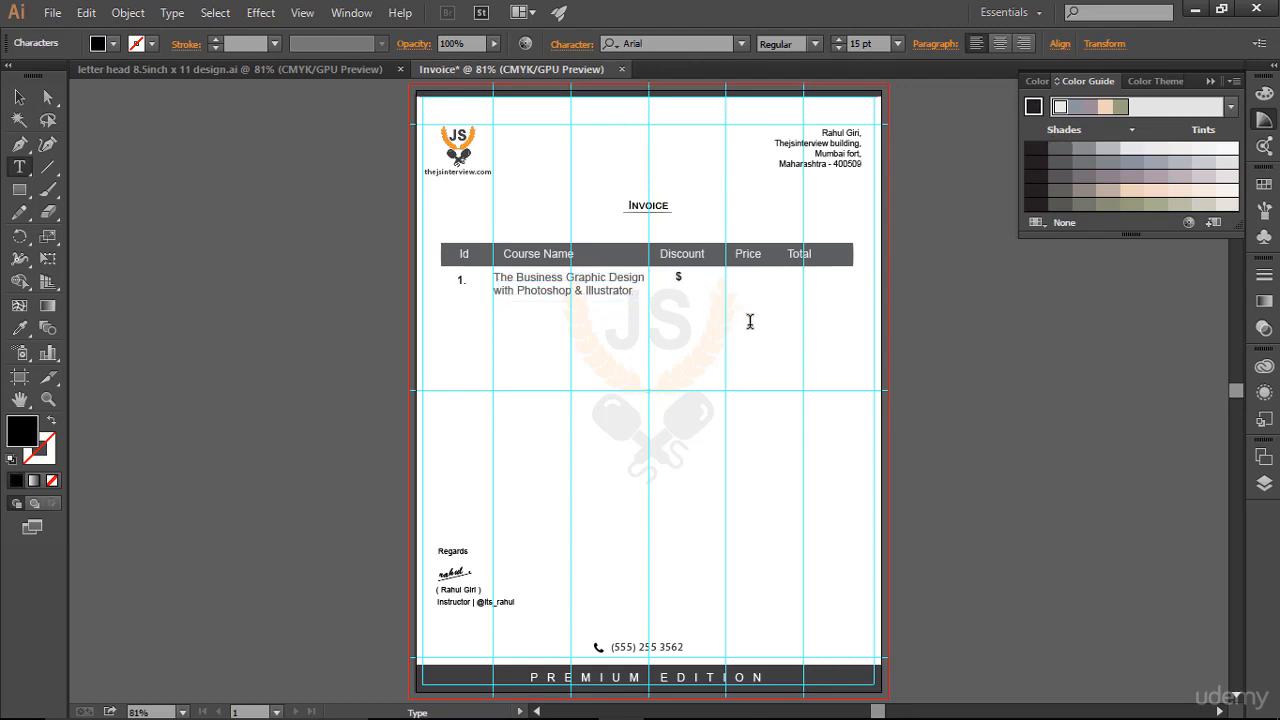
key("ctrl+a")
left_click(1060, 148)
Step: Nudge the discount amount down and left, level with the row number and just inside the Discount column's guide
left_click(19, 97)
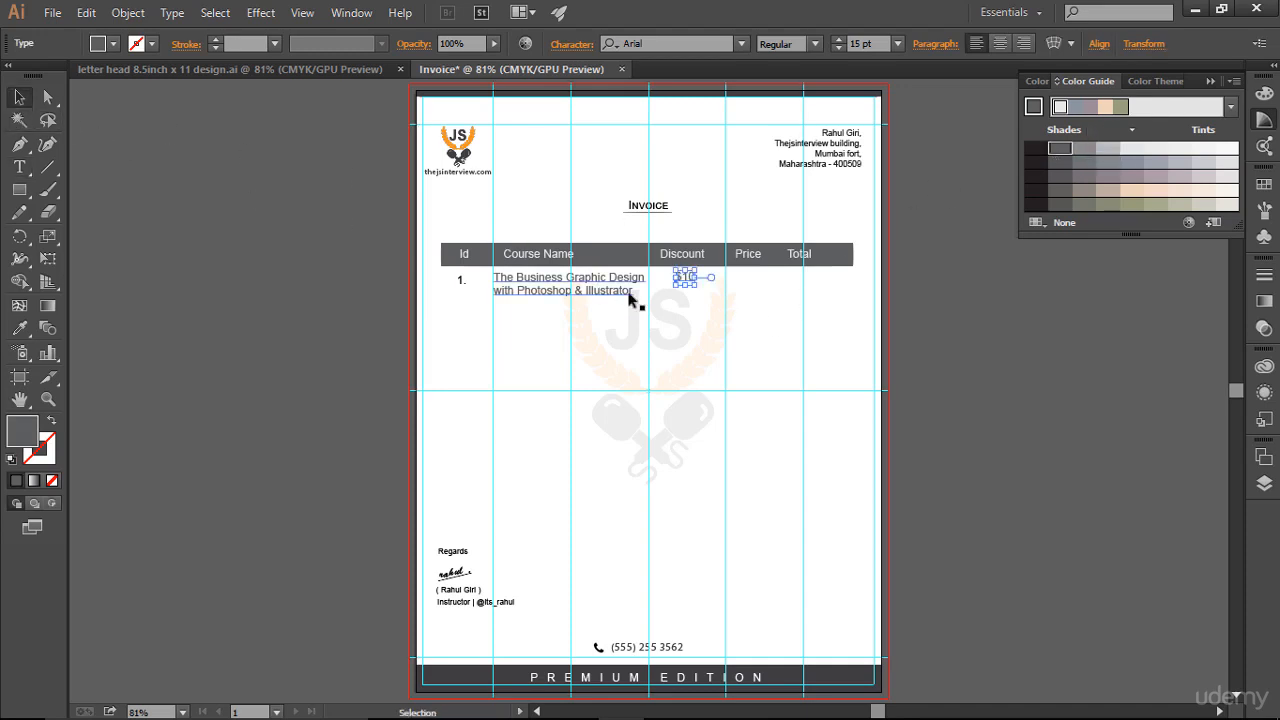
key("Down")
key("Down")
key("Down")
key("Down")
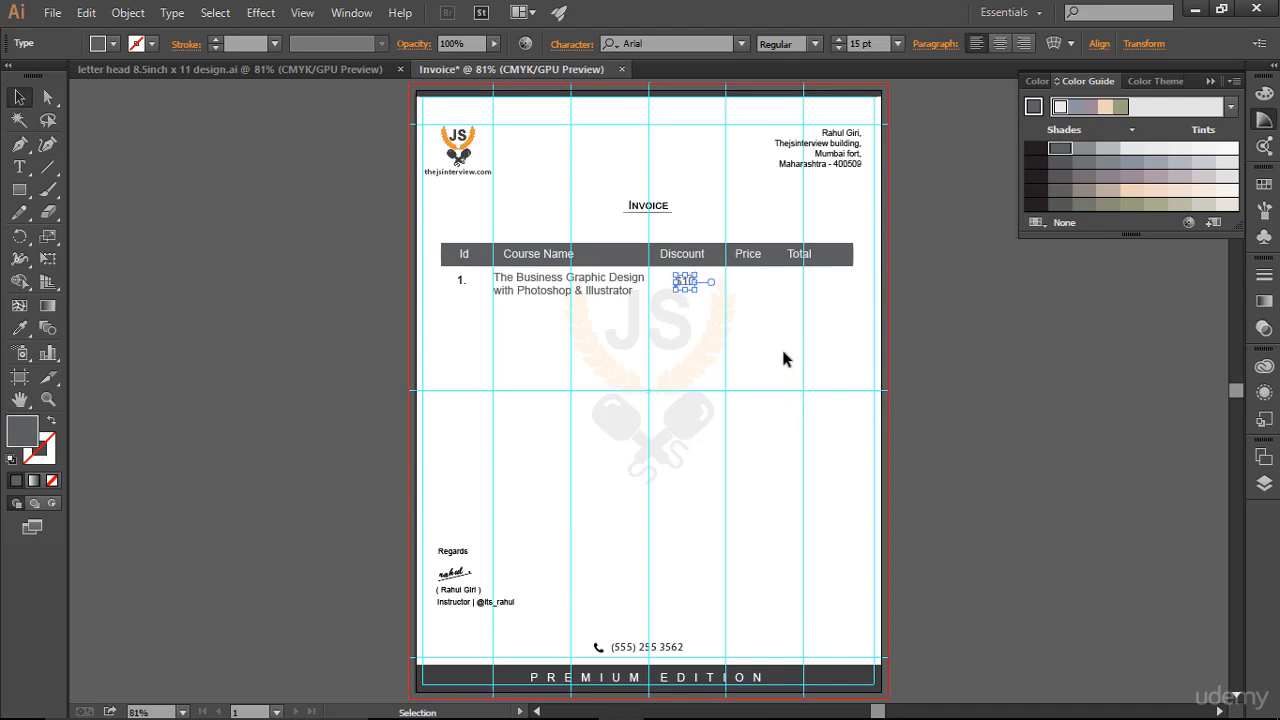
key("Left")
key("Left")
key("Left")
key("Left")
key("Left")
key("Left")
key("Left")
key("Left")
key("Left")
key("Left")
key("Left")
key("Left")
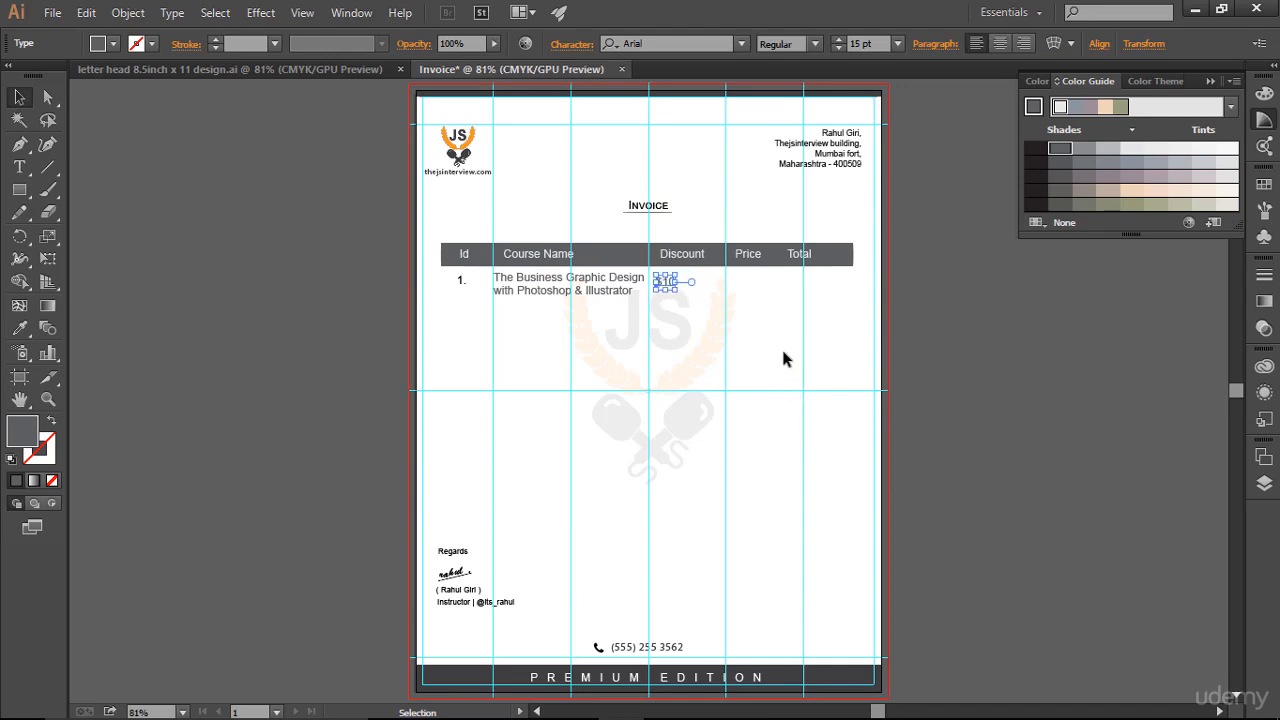
left_click(784, 358)
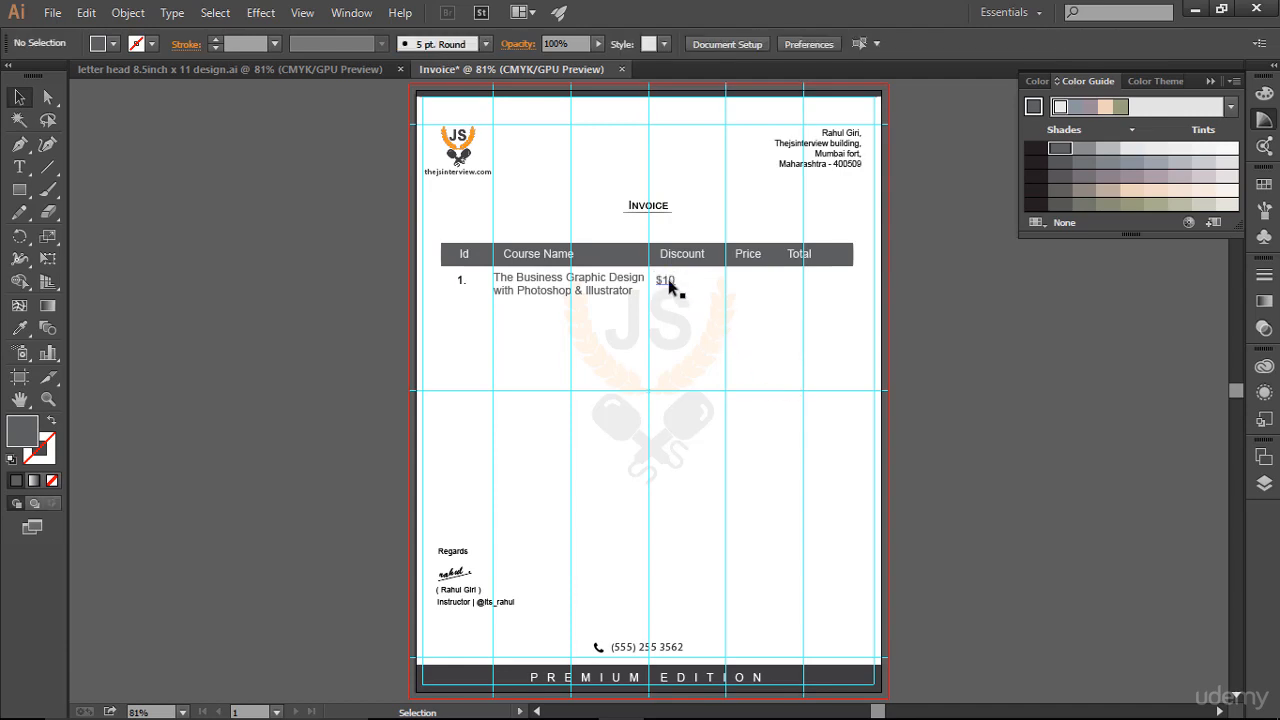
left_click(668, 279)
left_click(819, 333)
Step: Duplicate the discount amount below the "Price" heading and change the copy to "$200"
left_click(660, 281)
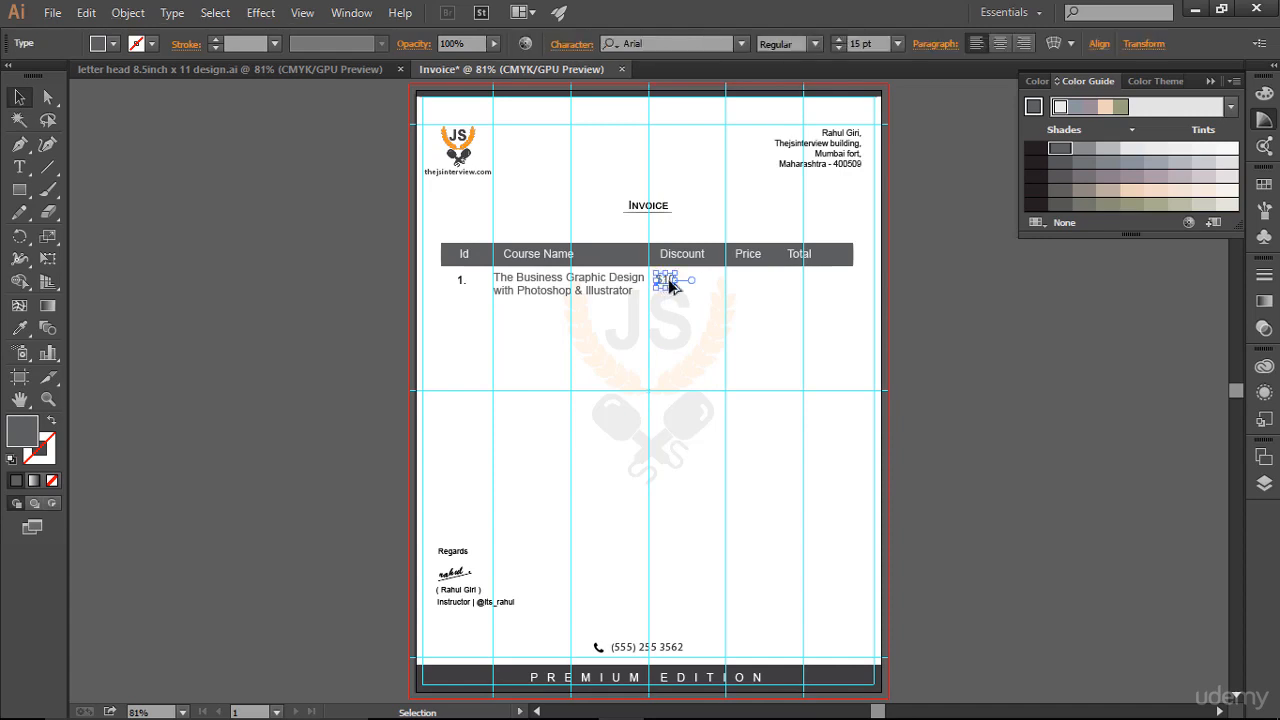
left_click_drag(660, 285, 743, 288)
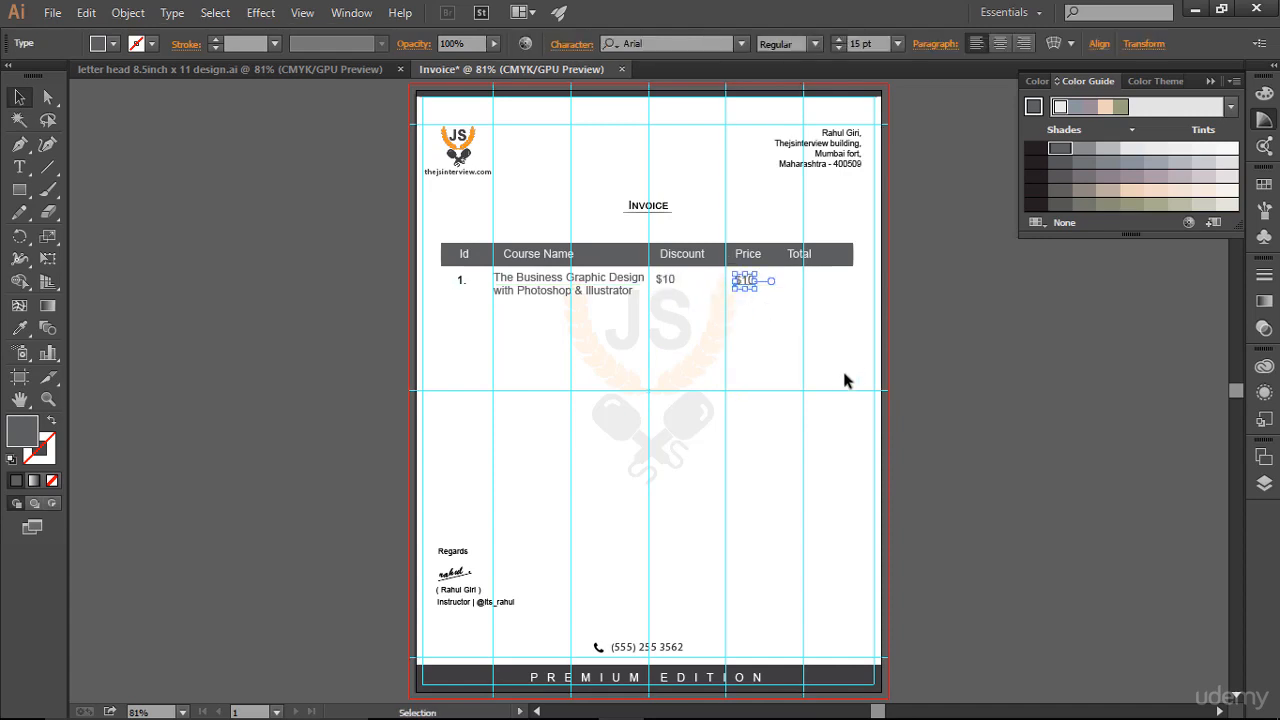
left_click(831, 382)
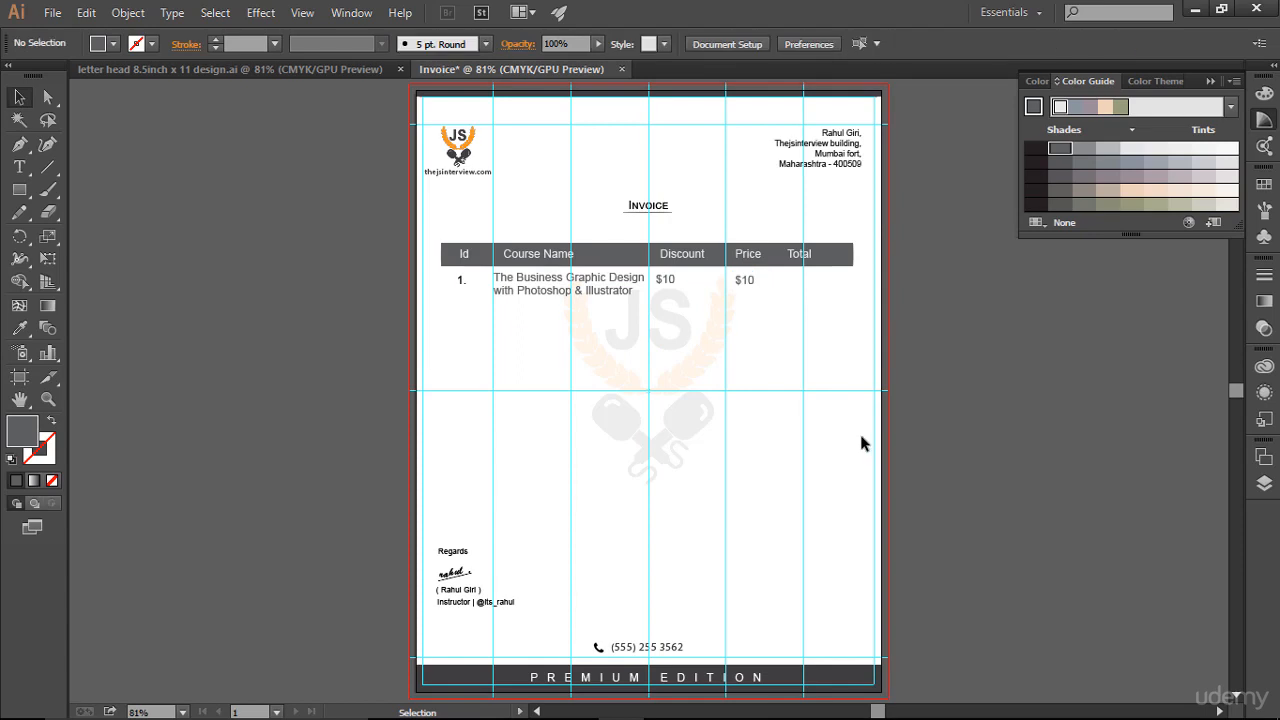
left_click(19, 167)
left_click(748, 280)
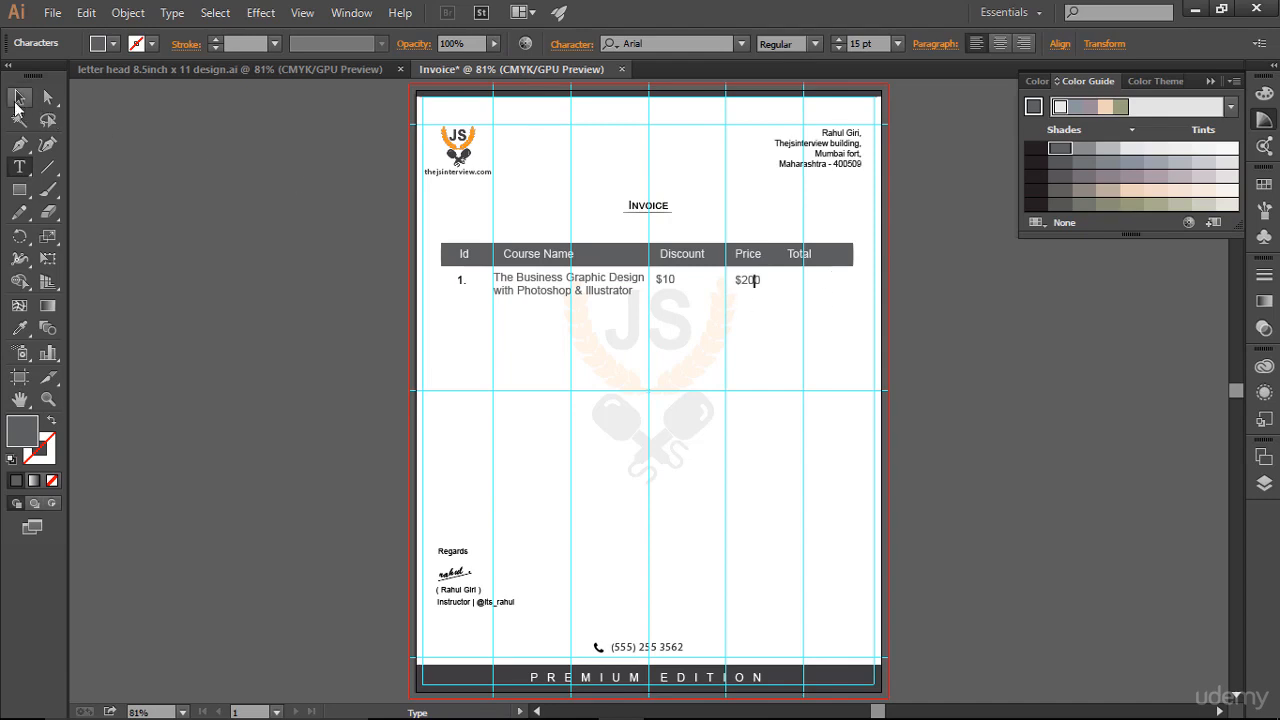
left_click(17, 100)
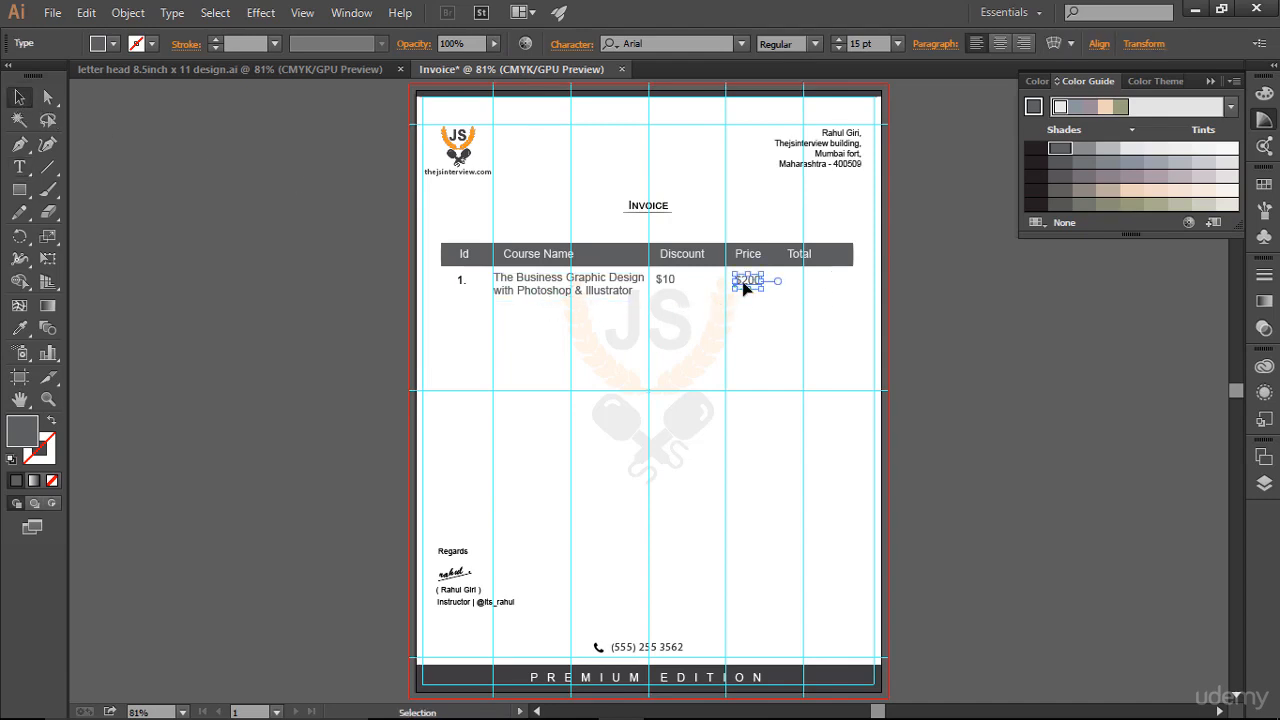
Step: Duplicate the price amount horizontally so the copy lines up below the "Total" heading
left_click_drag(750, 283, 812, 286)
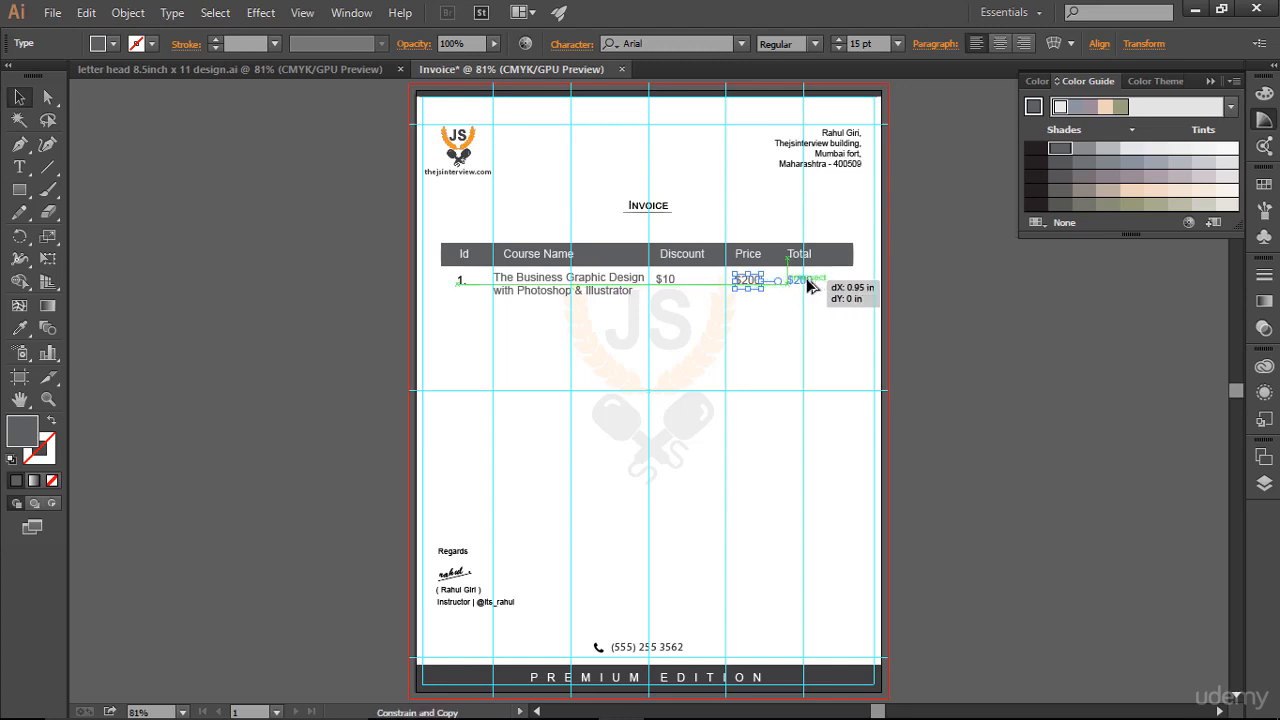
left_click_drag(808, 286, 809, 287)
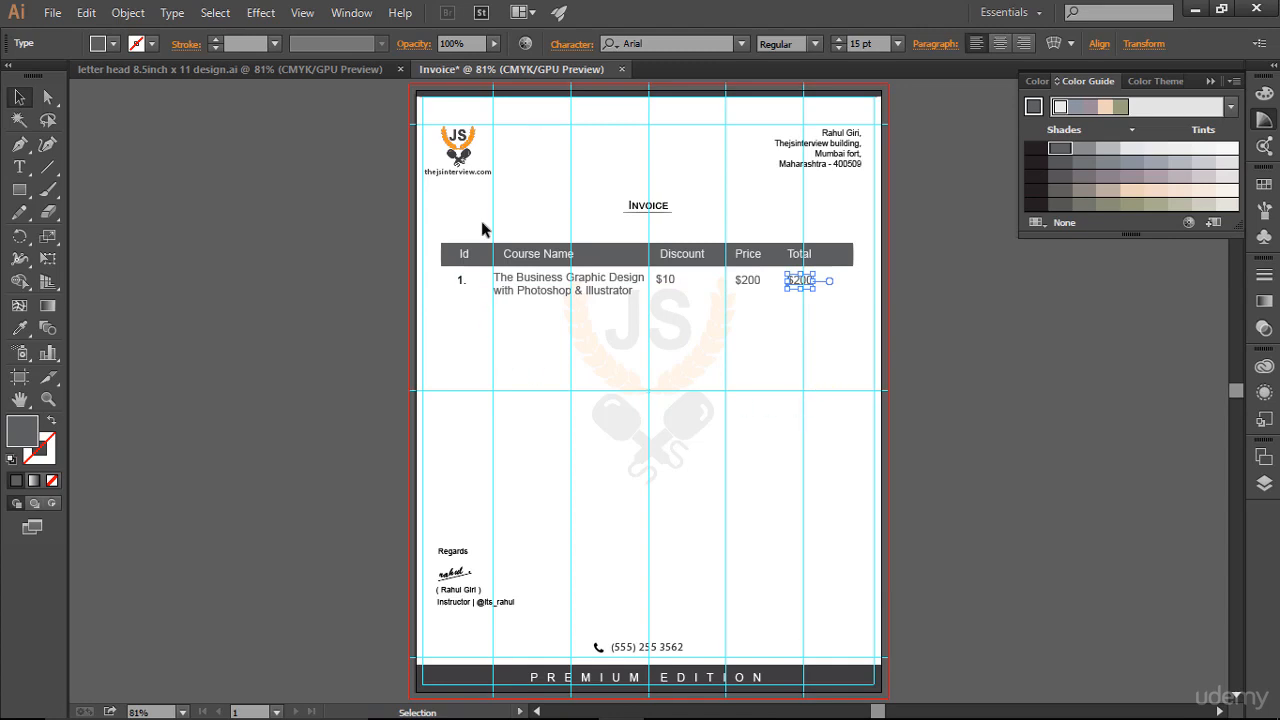
left_click(851, 366)
key("ctrl")
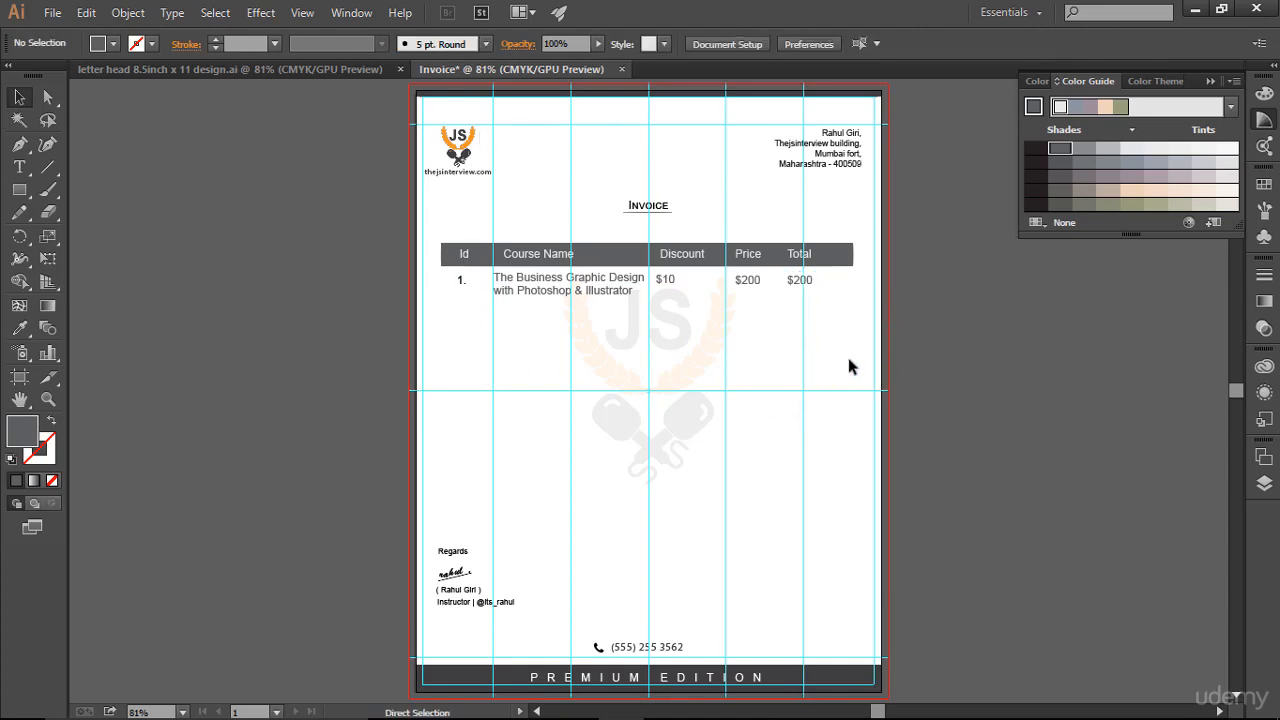
Step: Hide the guides and change the amount below the "Total" heading to "$190"
key("ctrl+;")
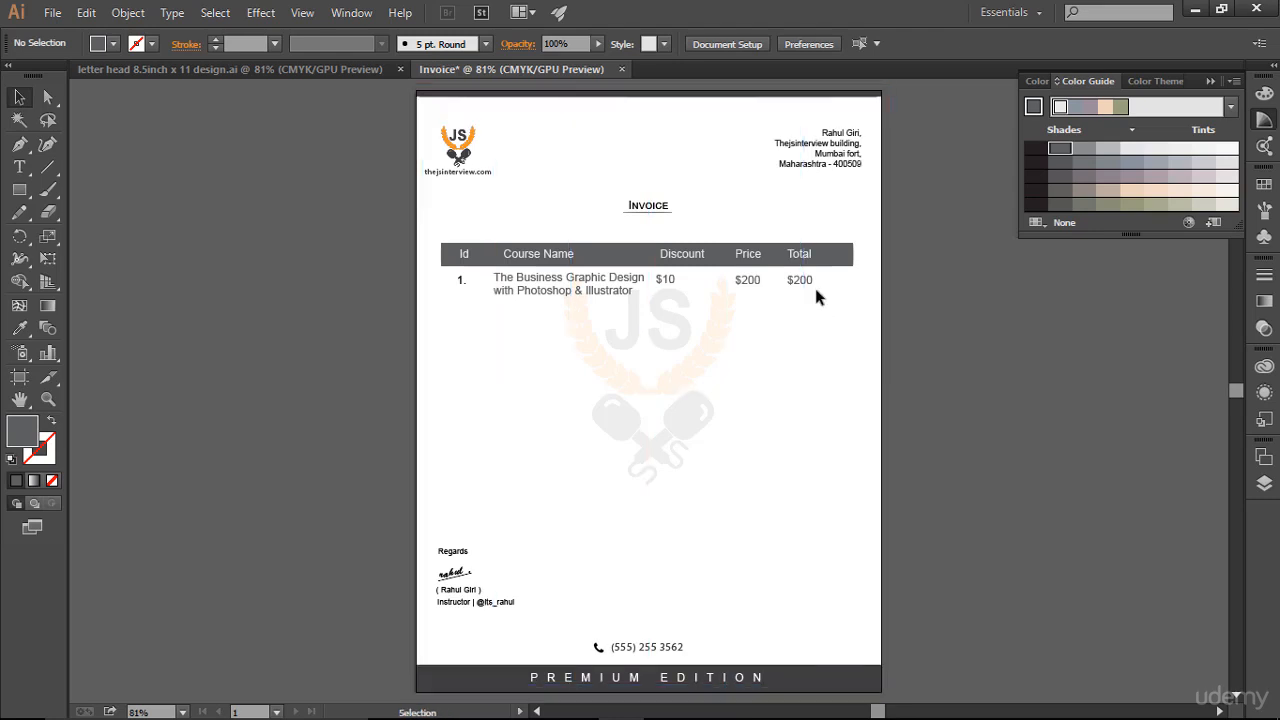
left_click(19, 167)
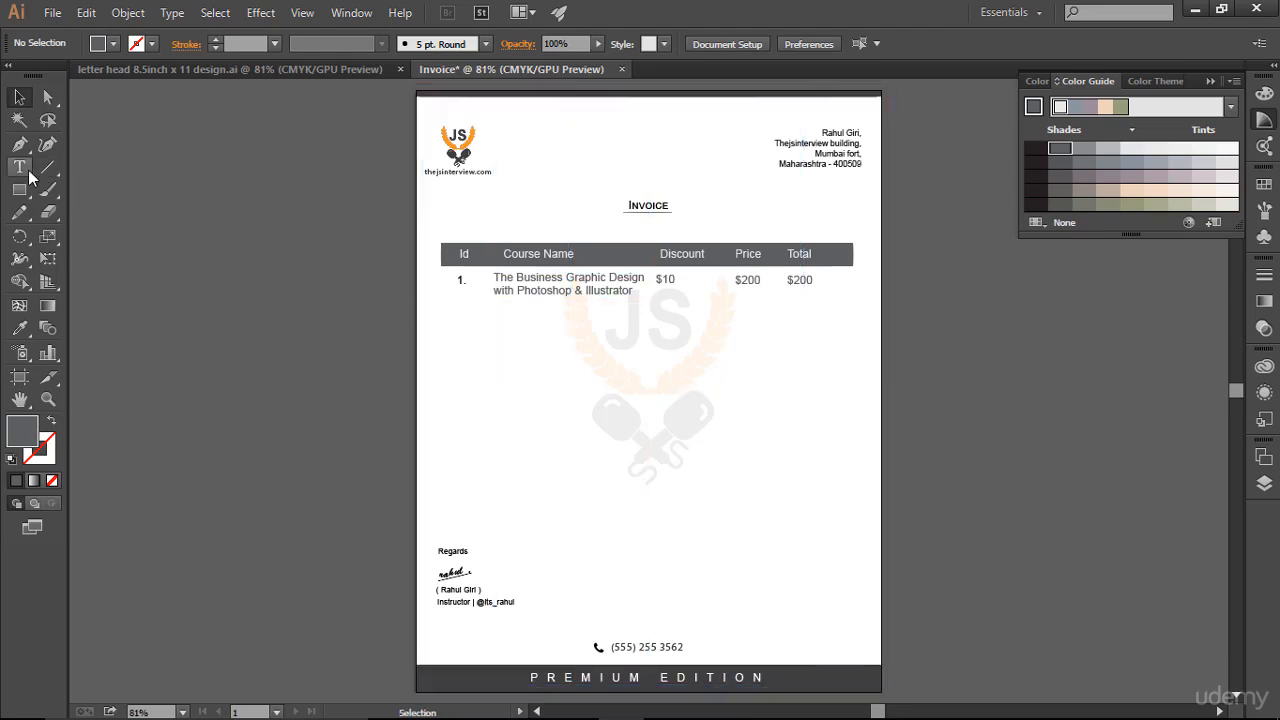
left_click(799, 280)
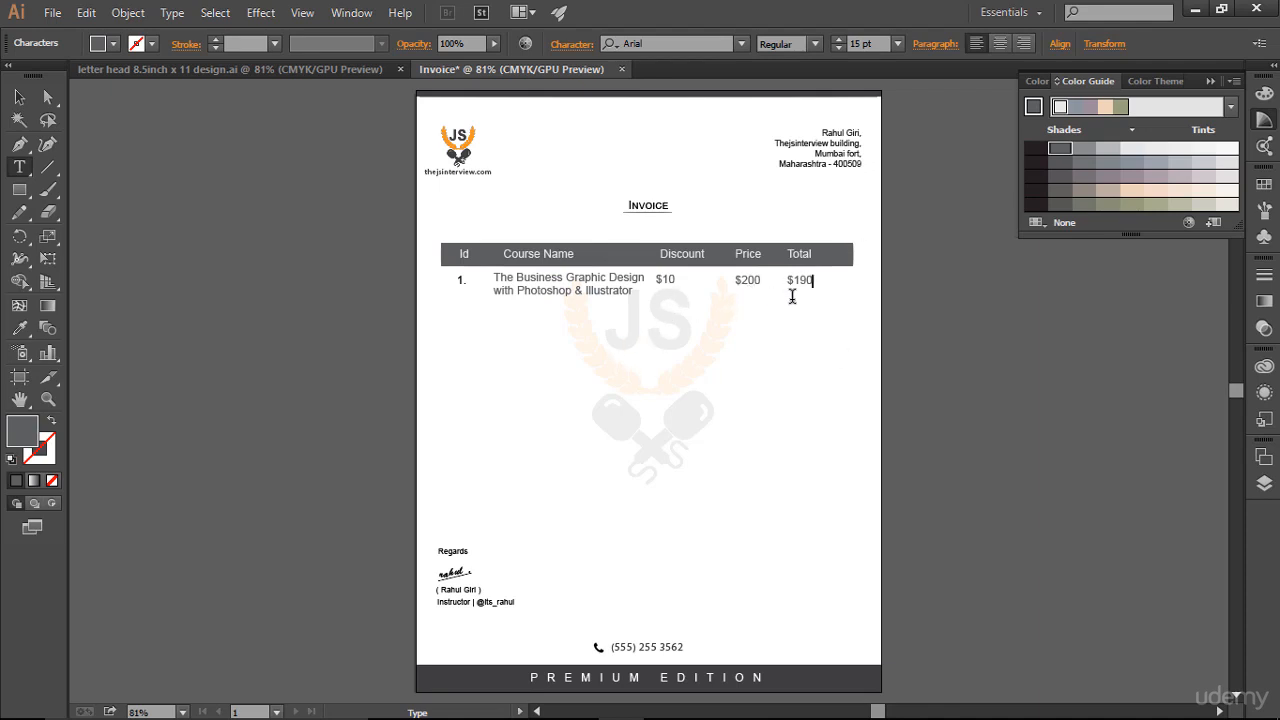
Step: Nudge the first row's discount amount right and slightly down so it starts beneath the "Discount" heading
left_click(19, 97)
left_click(664, 282)
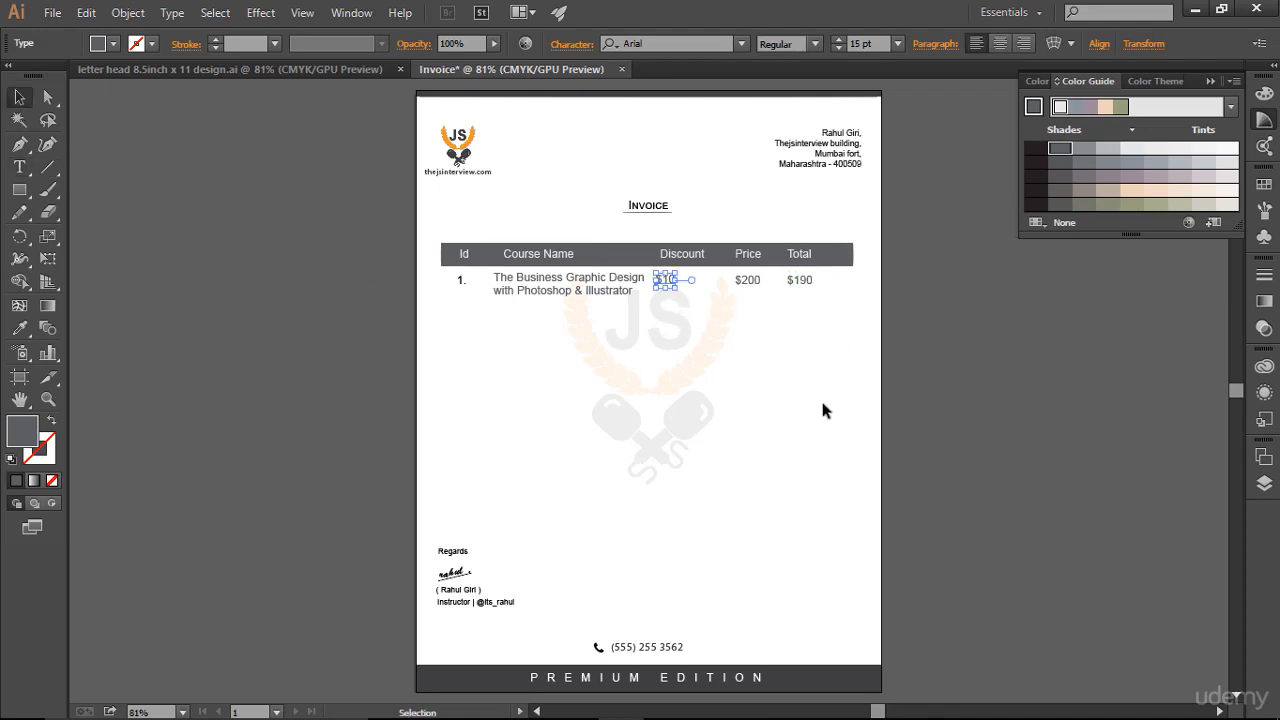
key("Right")
key("Right")
key("Right")
key("Right")
key("Right")
key("Right")
left_click(756, 393)
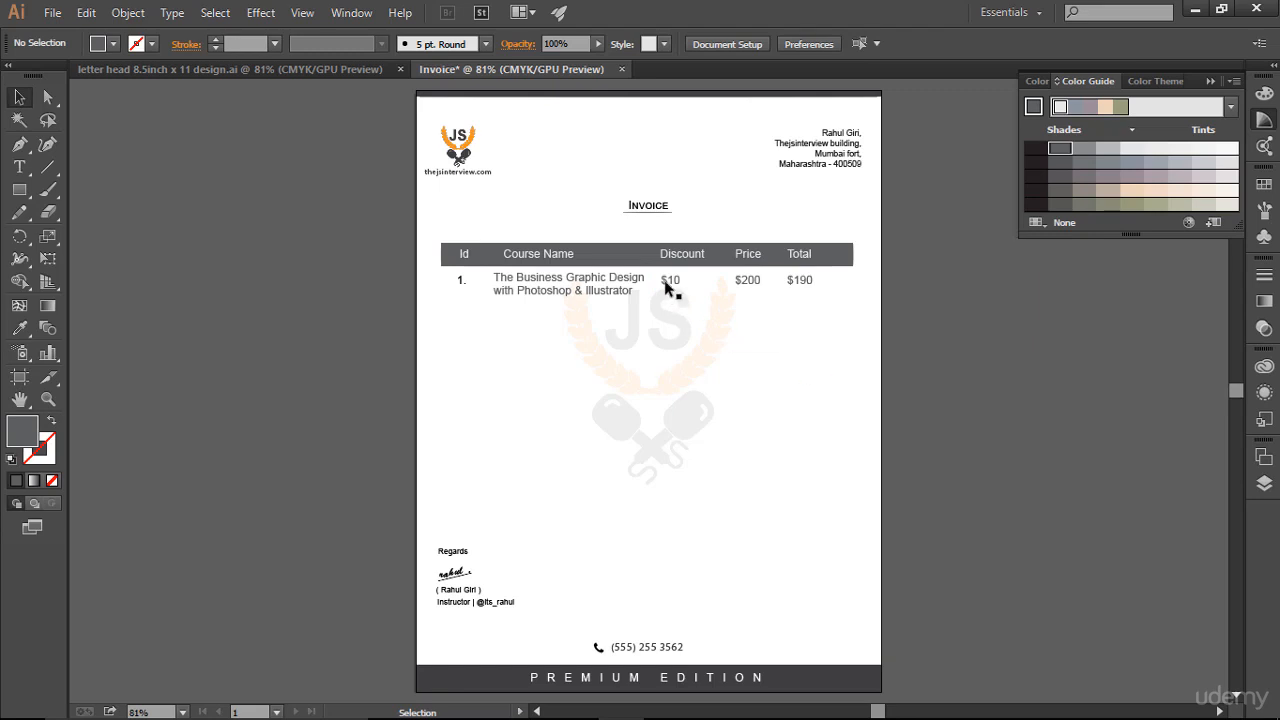
key("Down")
key("Down")
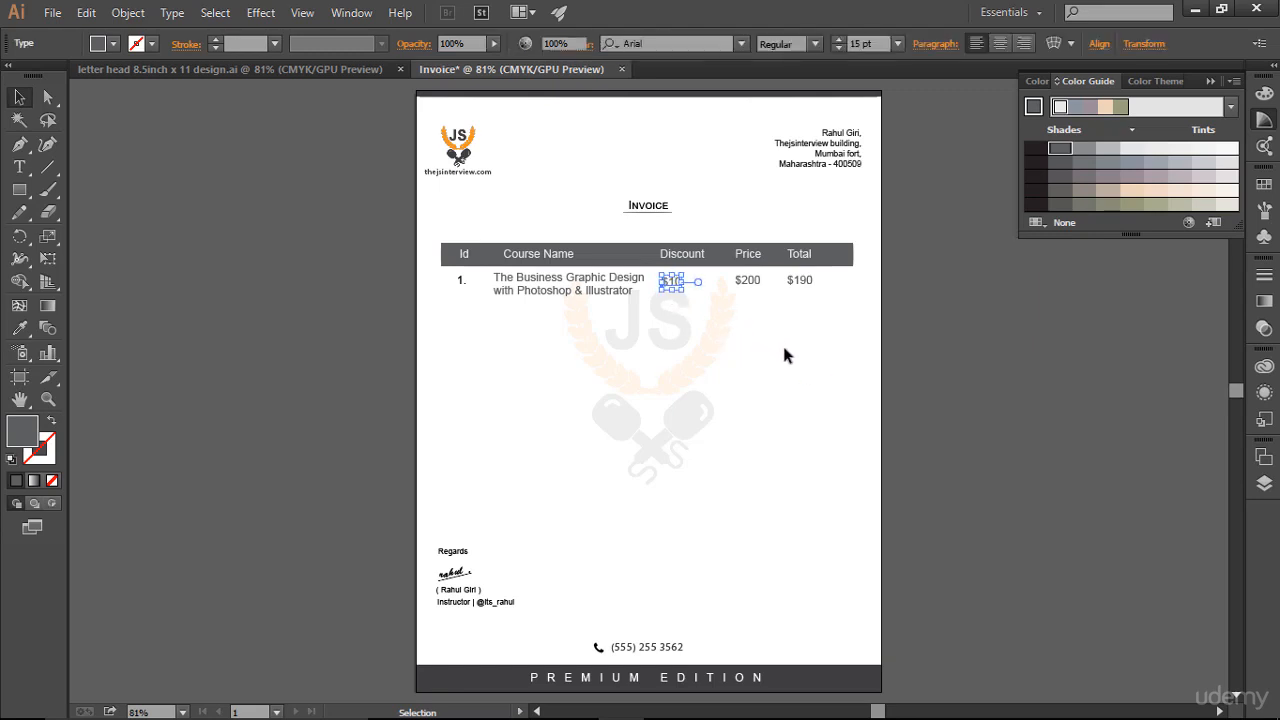
left_click(801, 352)
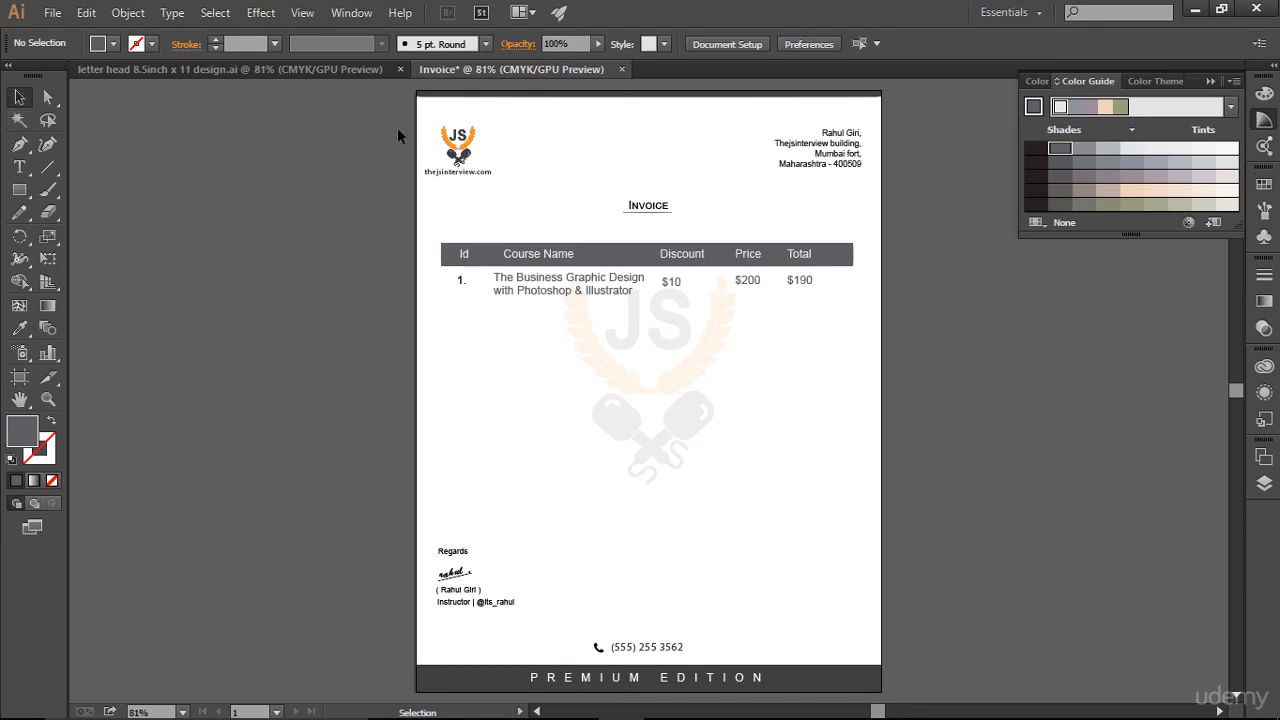
Step: Duplicate the whole first item row, from number to total, directly below itself
key("ctrl+space")
left_click(549, 140)
left_click_drag(609, 313, 680, 477)
left_click(17, 99)
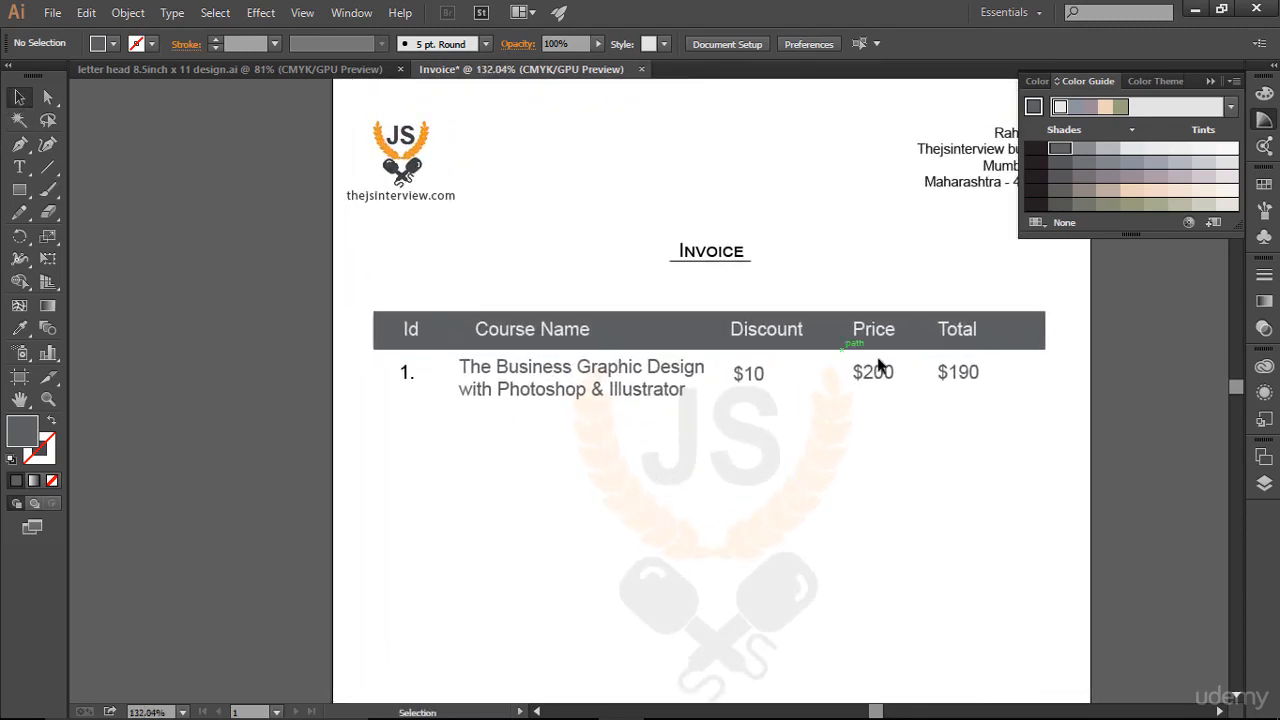
key("space")
left_click_drag(814, 163, 709, 157)
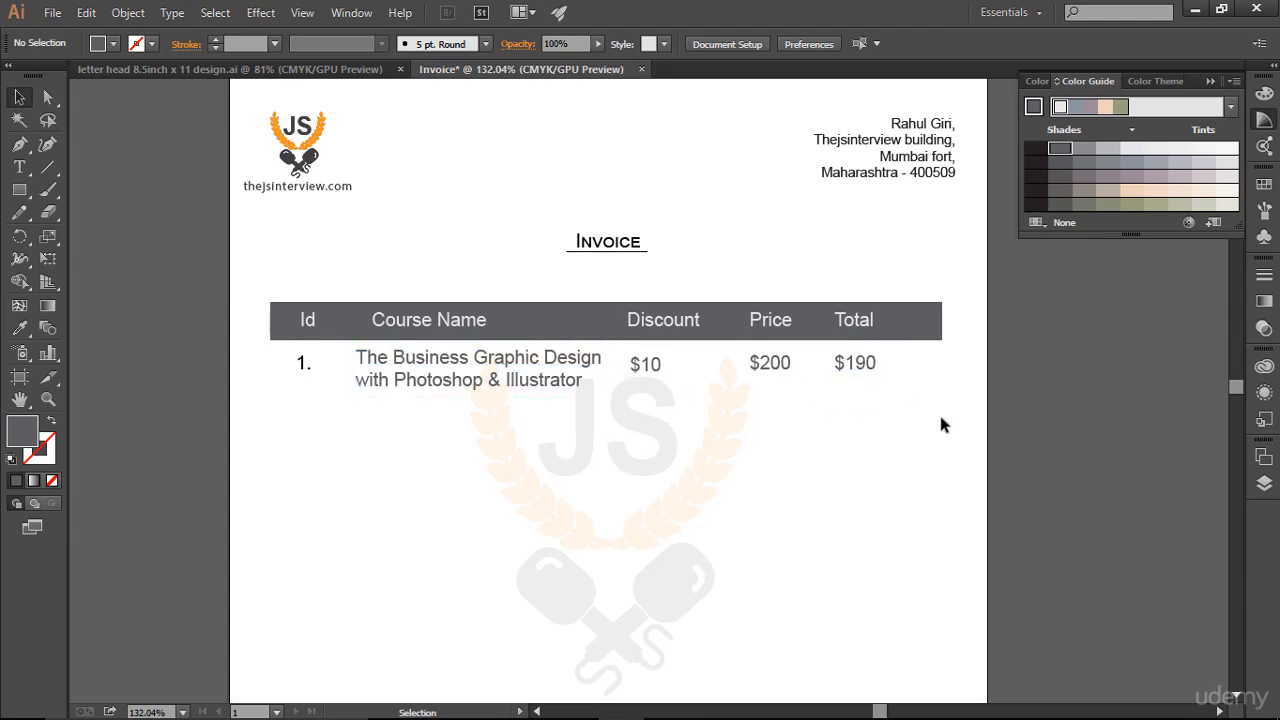
scroll(944, 416, "down", 1)
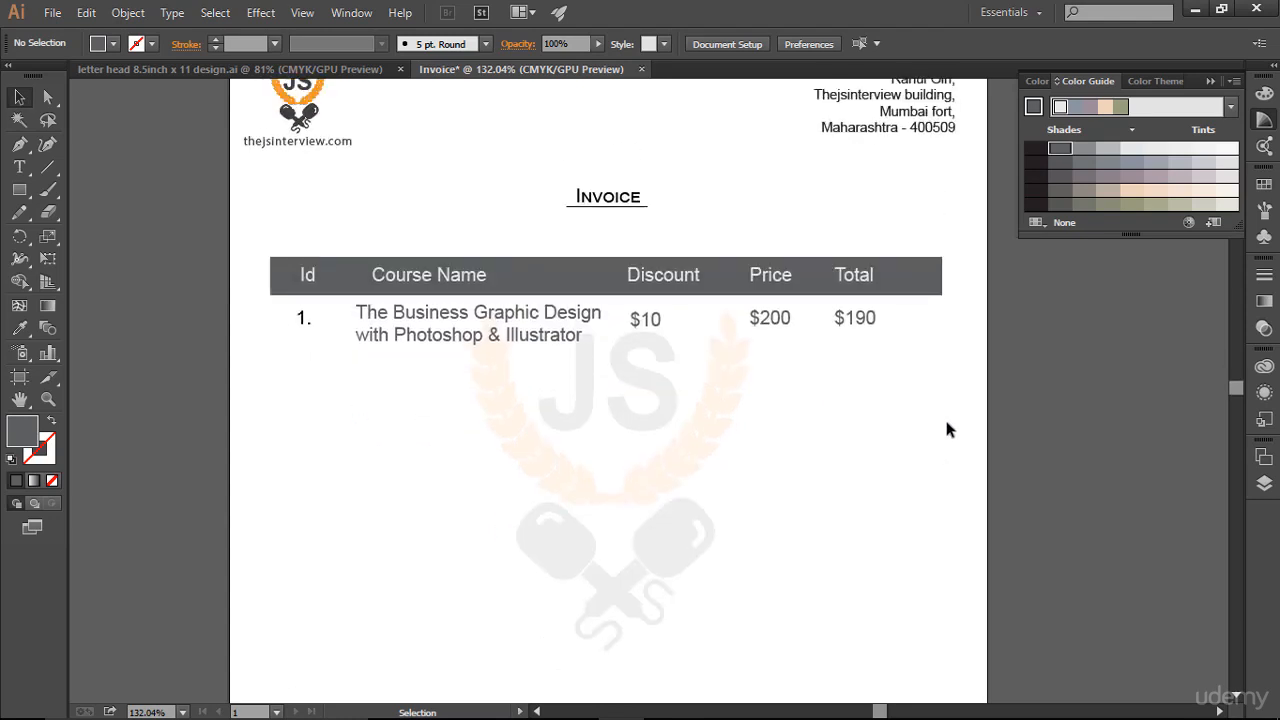
scroll(947, 422, "down", 1)
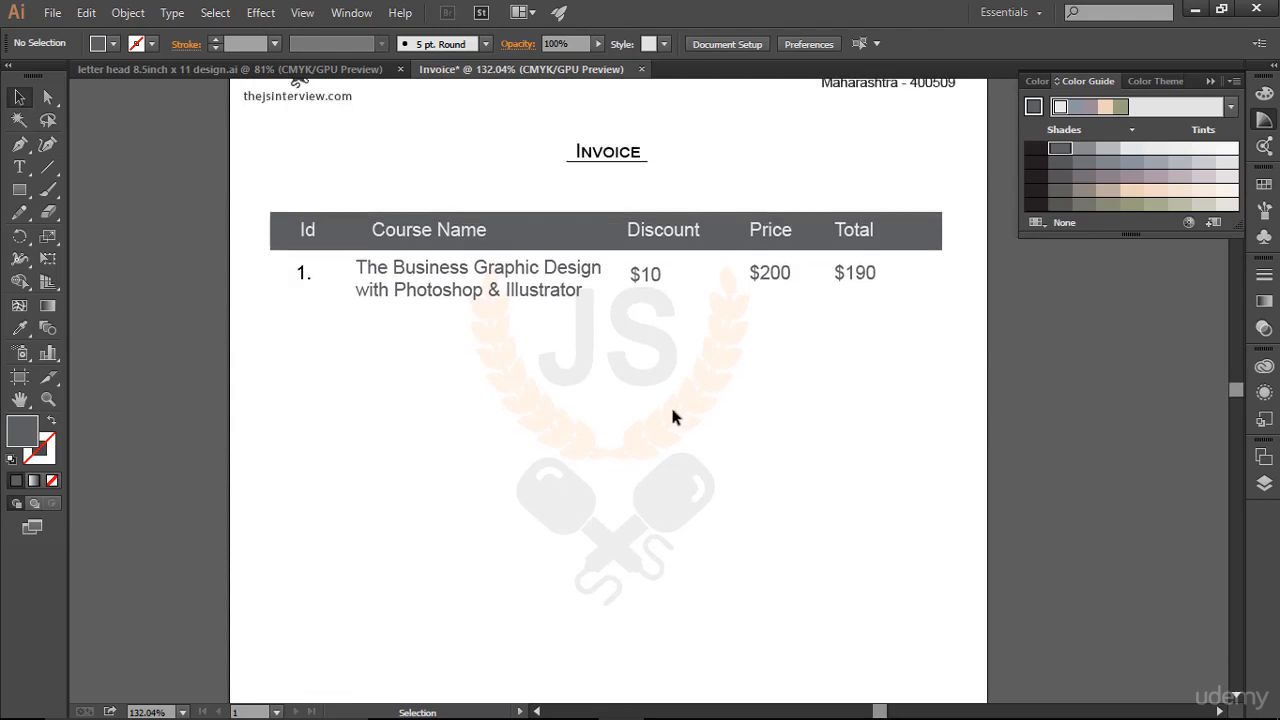
left_click_drag(272, 263, 928, 414)
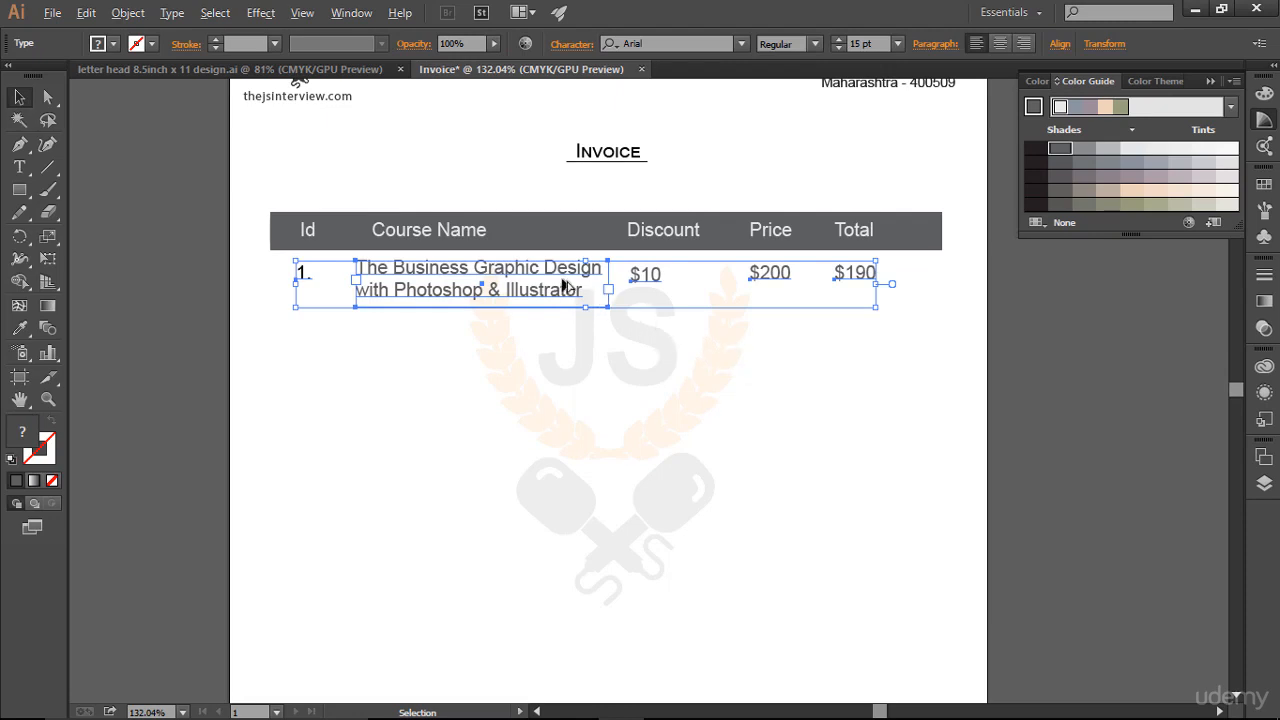
left_click_drag(562, 286, 556, 344)
left_click(1074, 509)
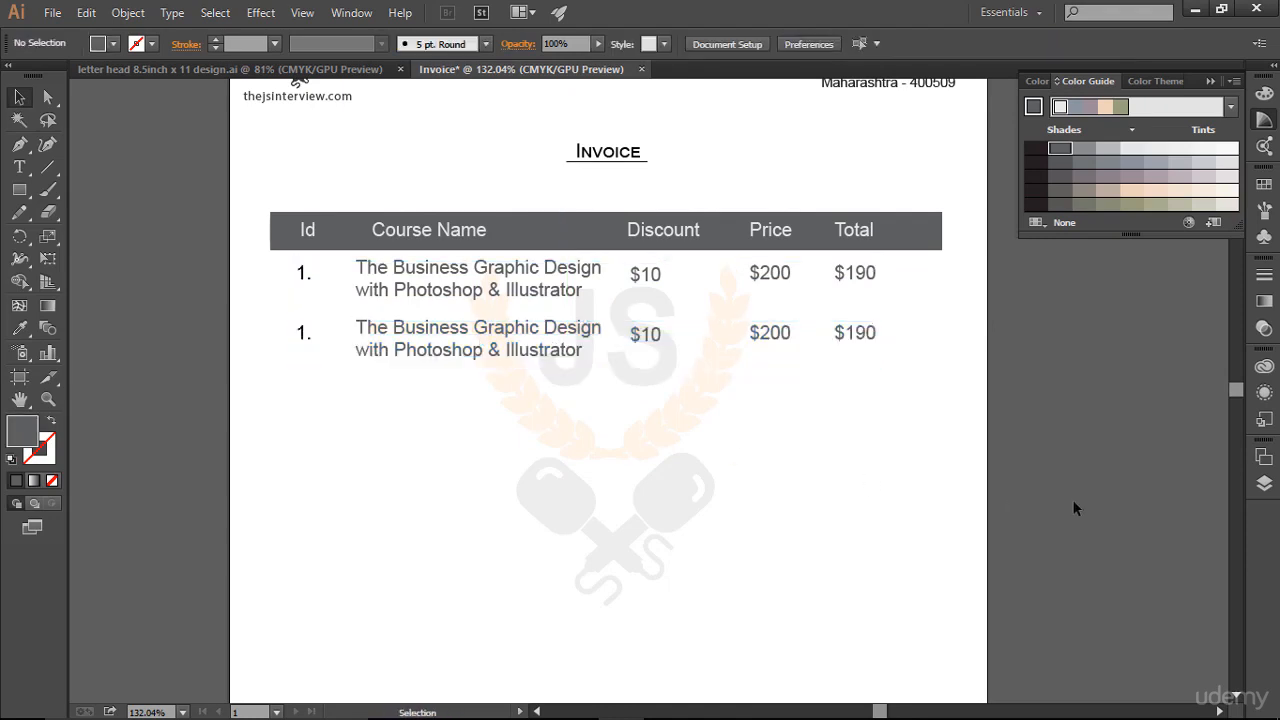
Step: Change the copied row's number to "2."
left_click(19, 168)
left_click(304, 330)
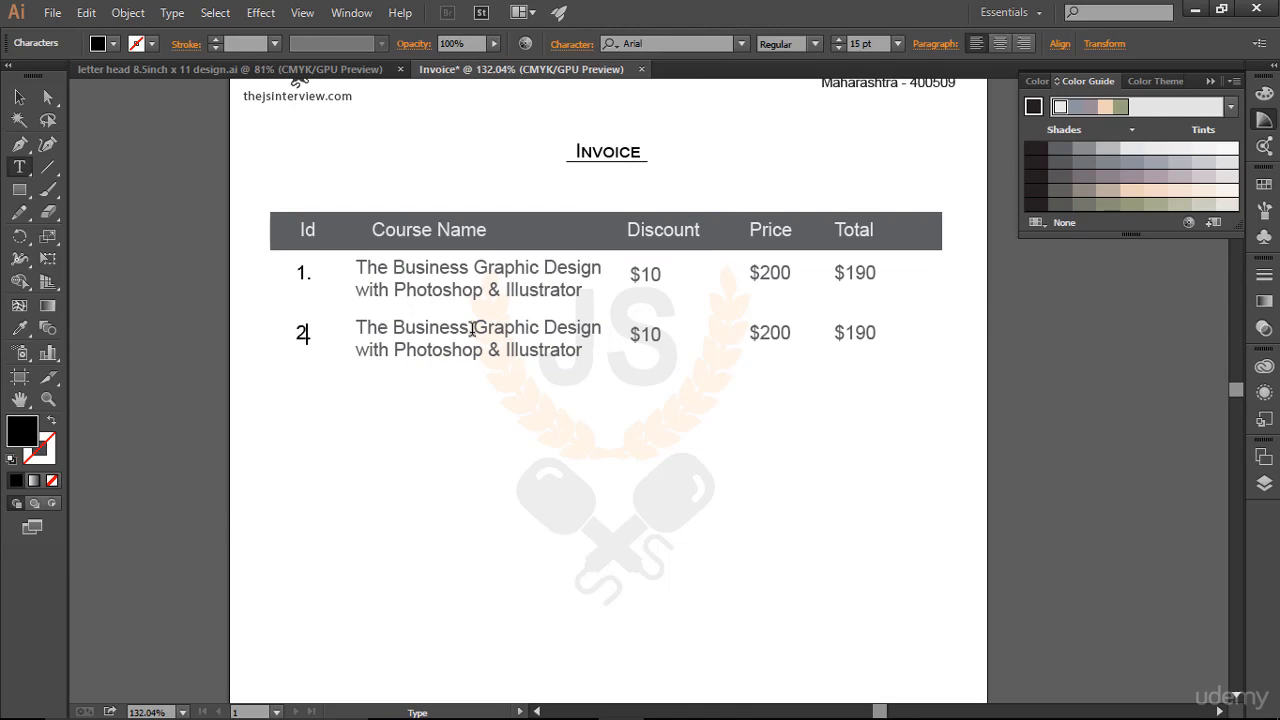
key("Escape")
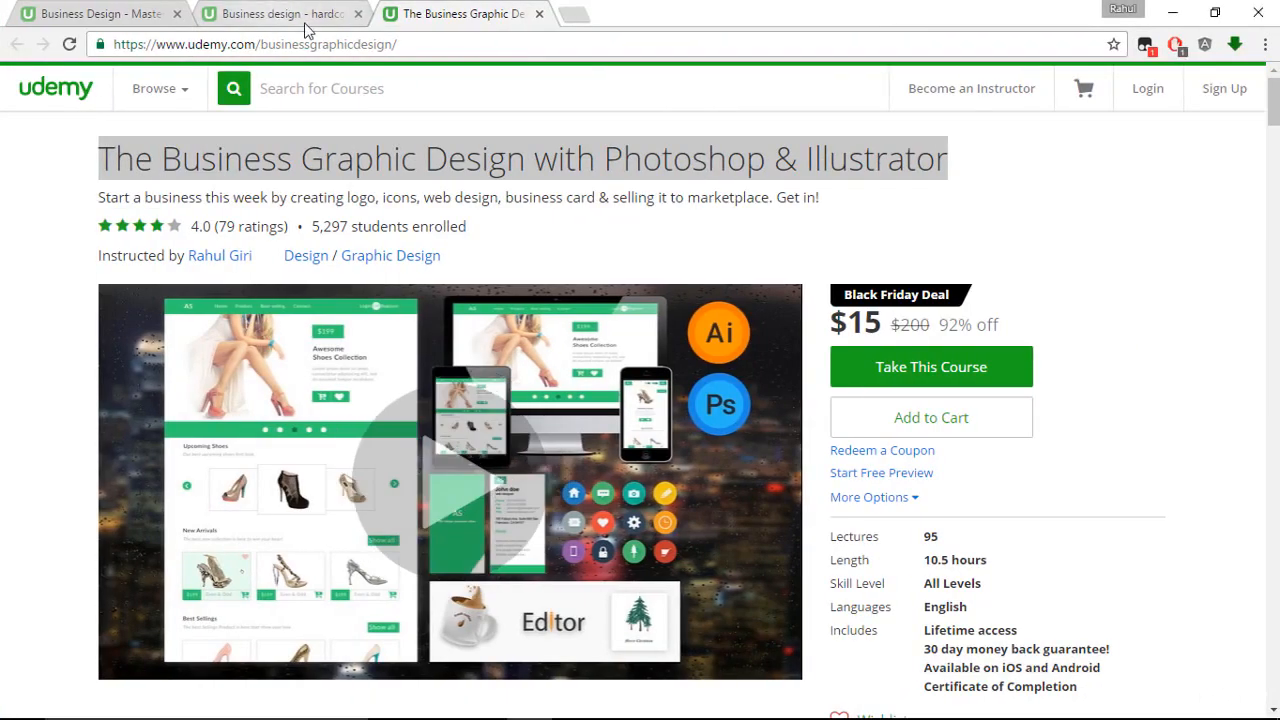
Step: Switch to the browser and copy the course title "Business design - hardcore shapes Creation with Illustrator" from its Udemy page
left_click(295, 14)
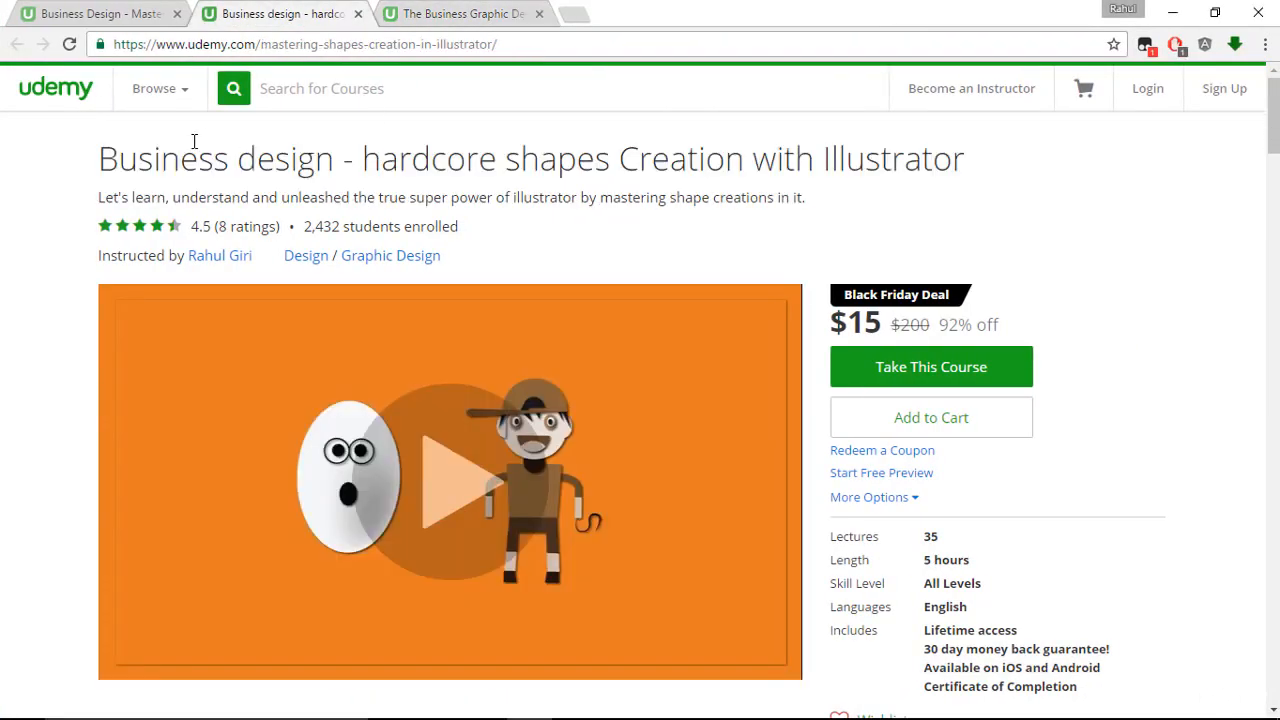
left_click_drag(97, 160, 1013, 168)
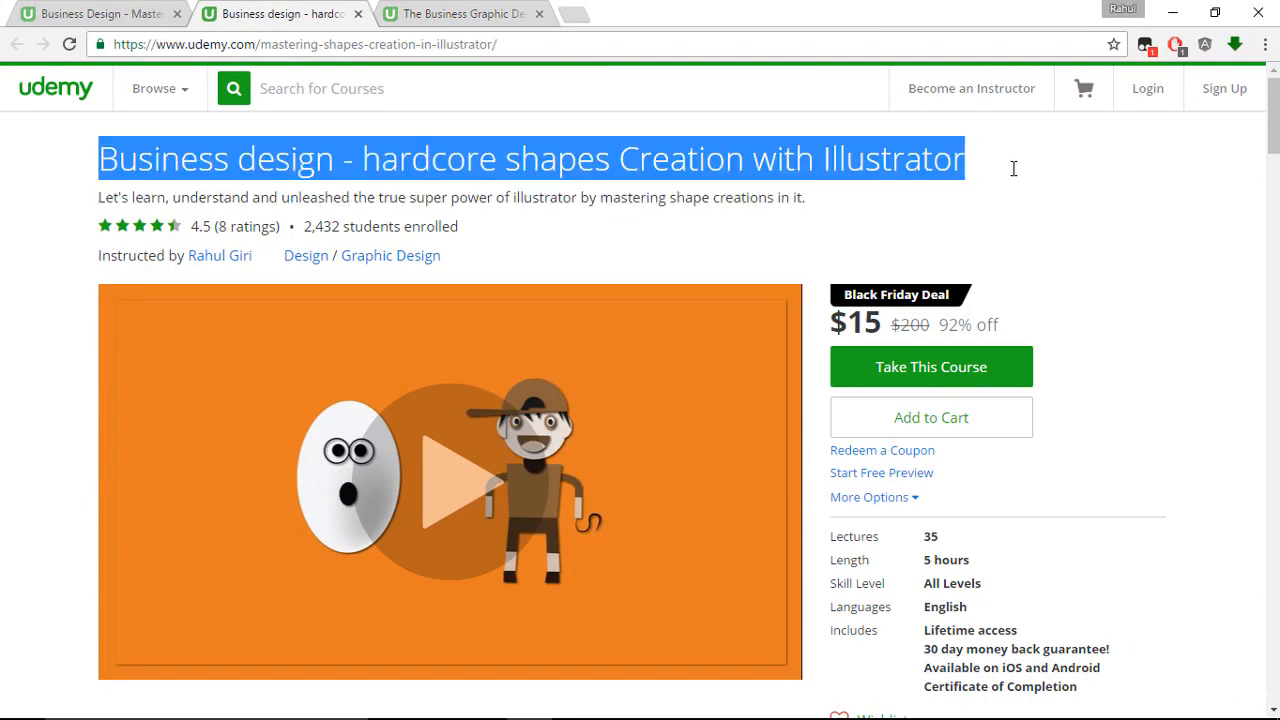
right_click(868, 158)
left_click(886, 169)
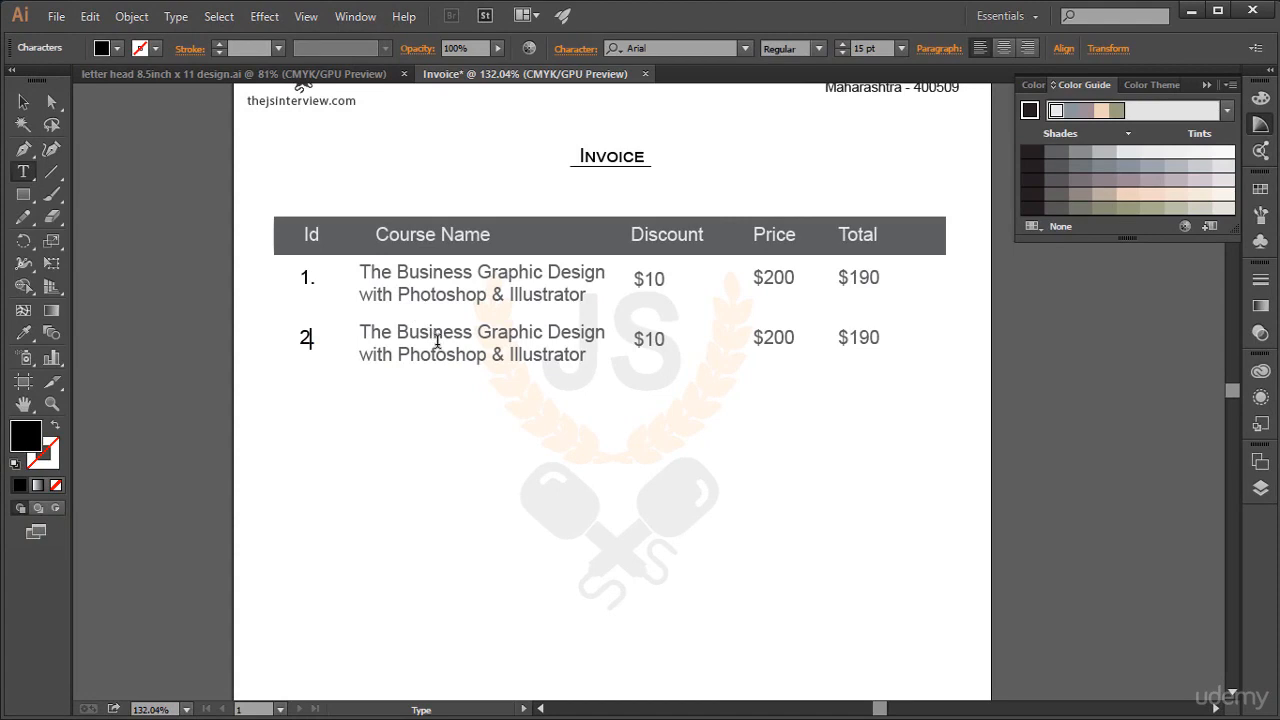
Step: Return to the invoice in Illustrator and replace the second row's course name with the copied title
left_click(437, 342)
key("ctrl+a")
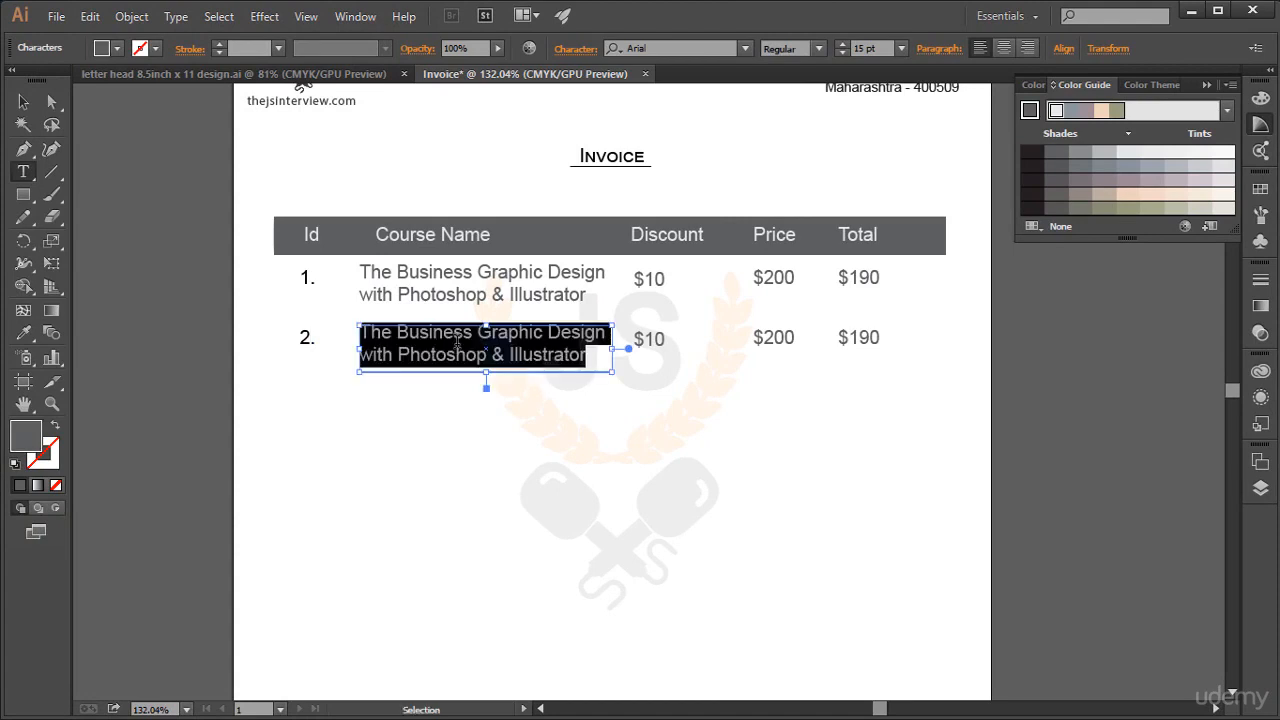
key("ctrl+v")
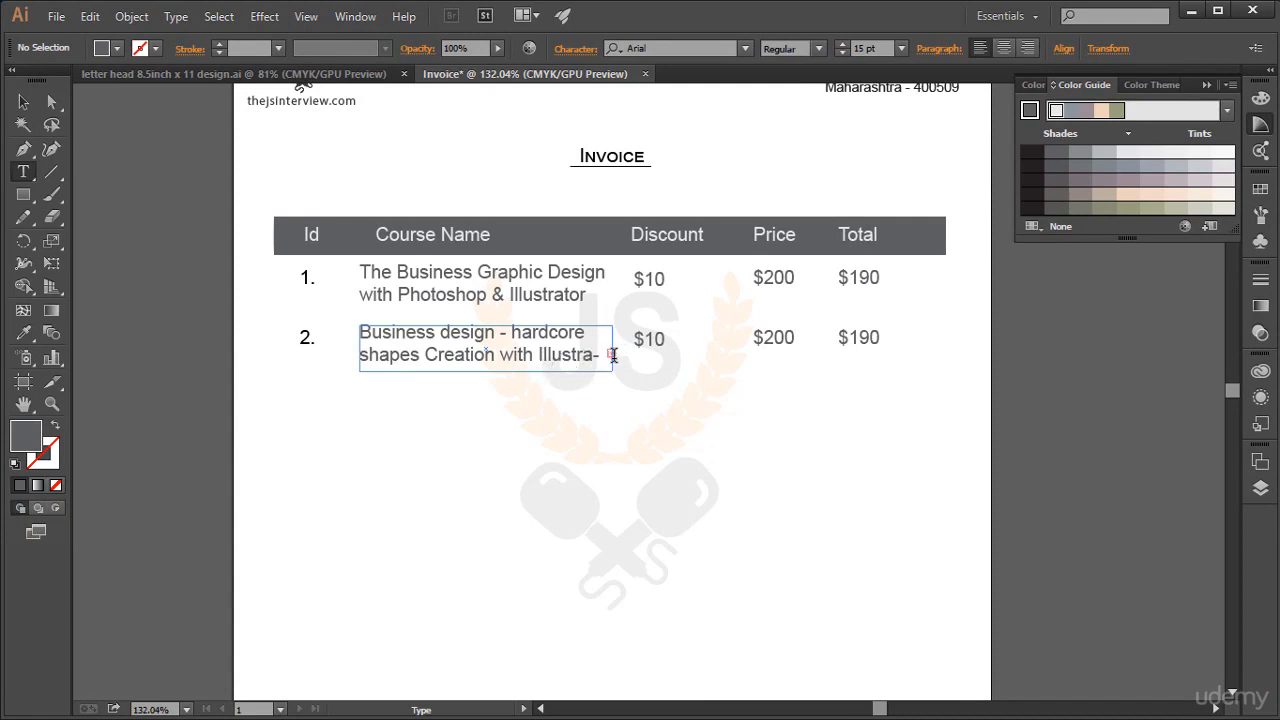
Step: Extend the second course name's text frame downward to fit three lines and break the line before "Illustrator"
left_click(580, 354)
key("Escape")
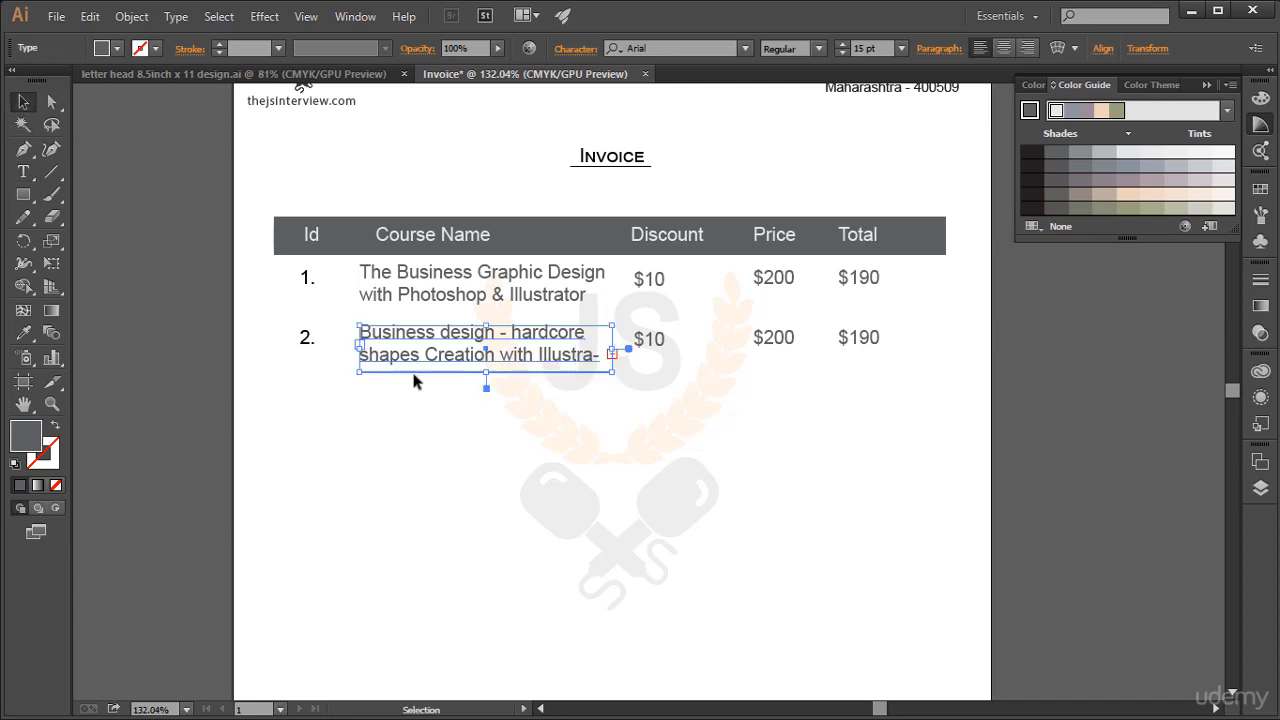
left_click_drag(486, 373, 488, 397)
key("t")
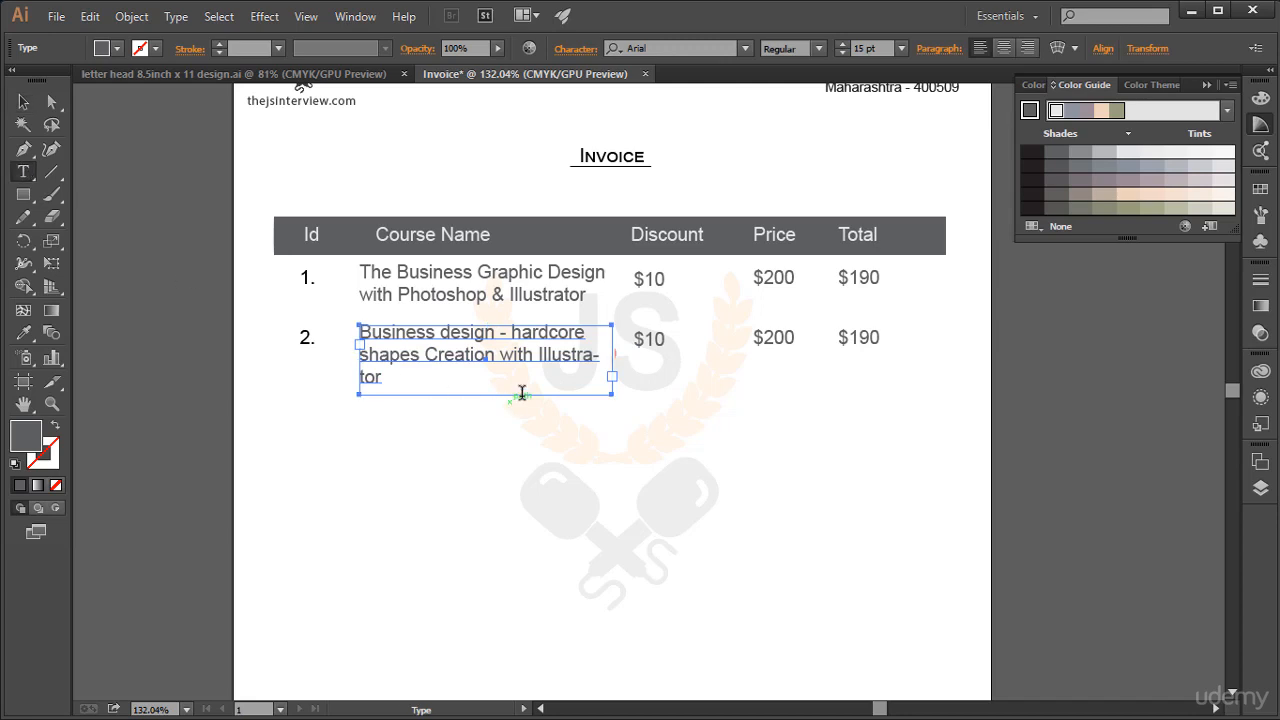
left_click(538, 356)
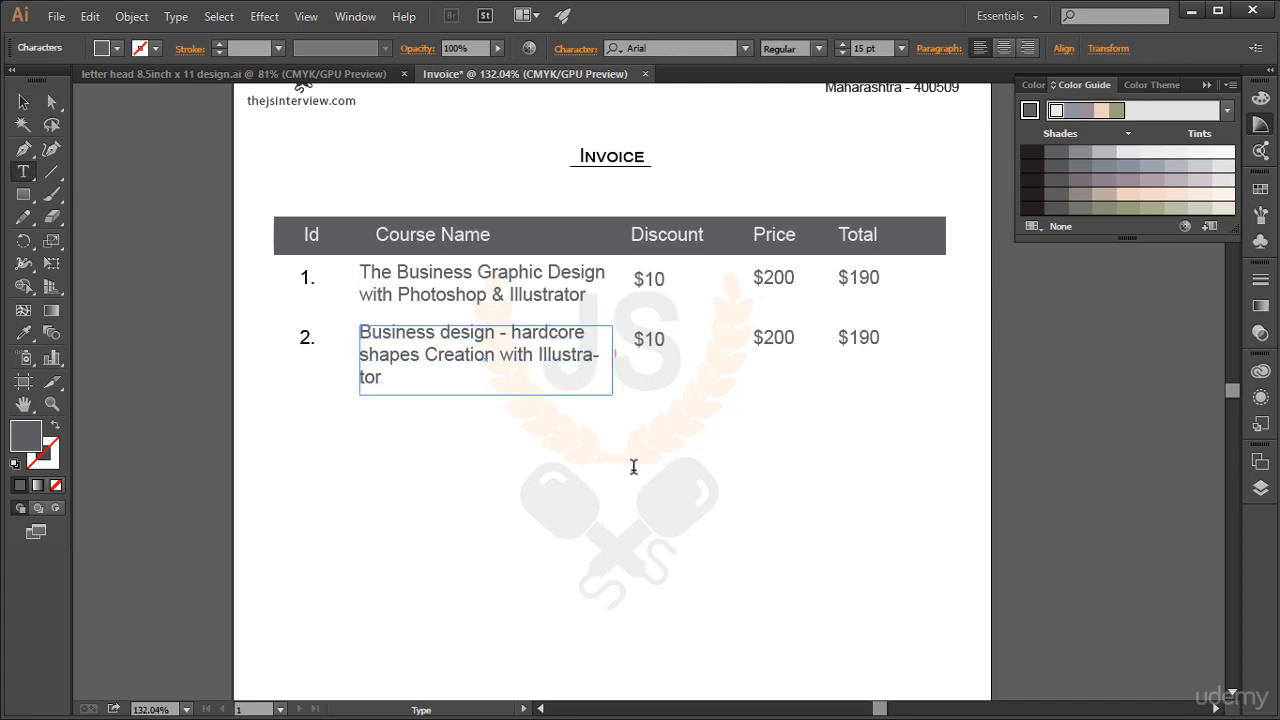
key("Return")
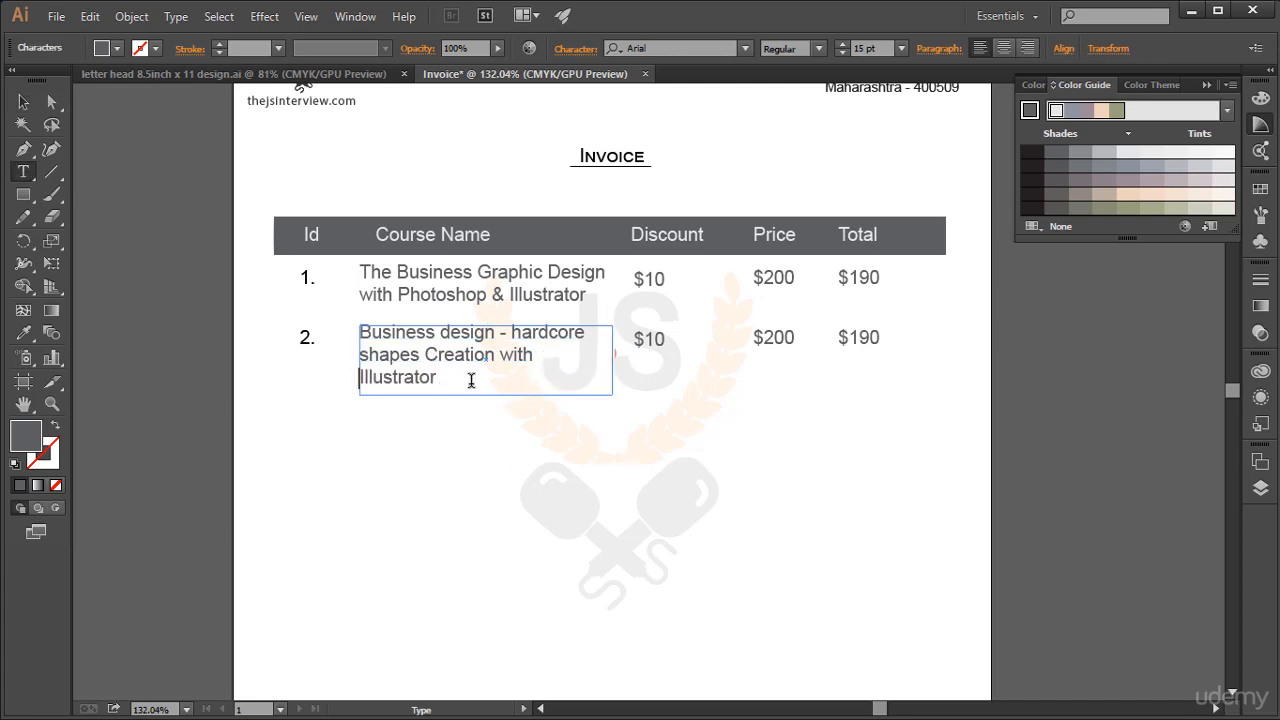
Step: Set the second row's discount to "$20" and its total to "$180"
left_click(651, 338)
left_click(659, 340)
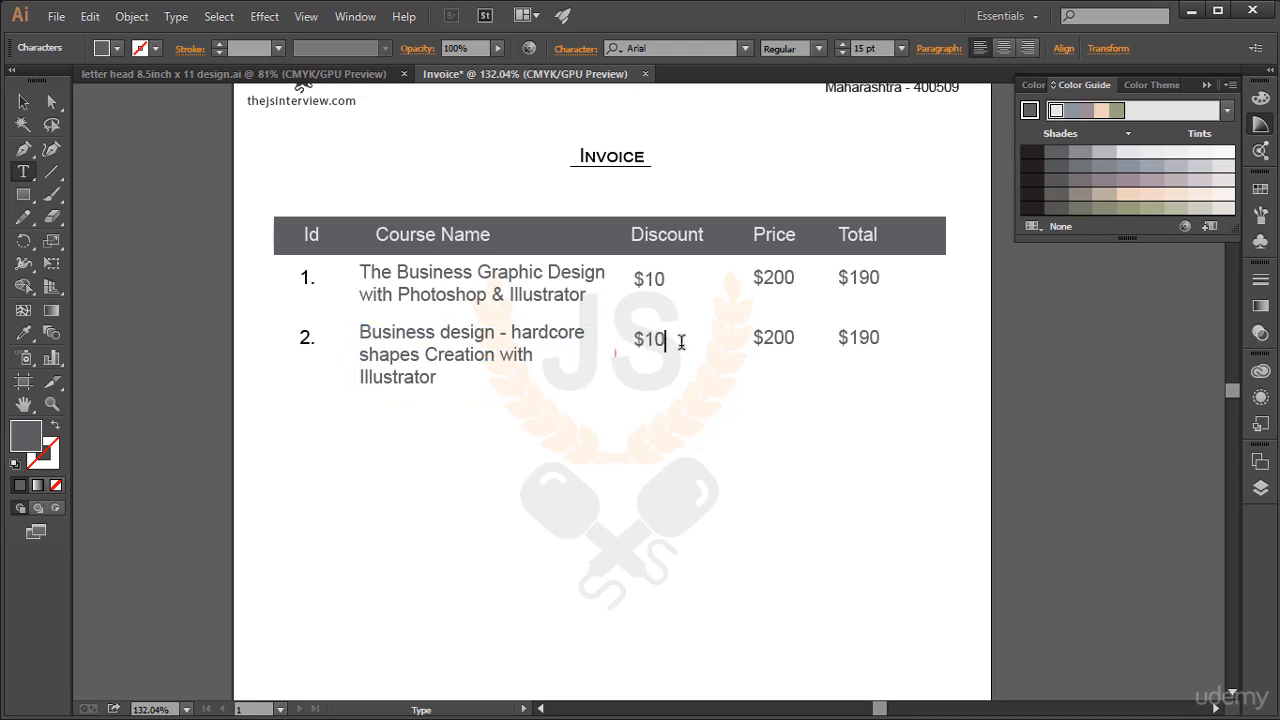
key("BackSpace")
type("2")
left_click(789, 342)
key("Escape")
key("Escape")
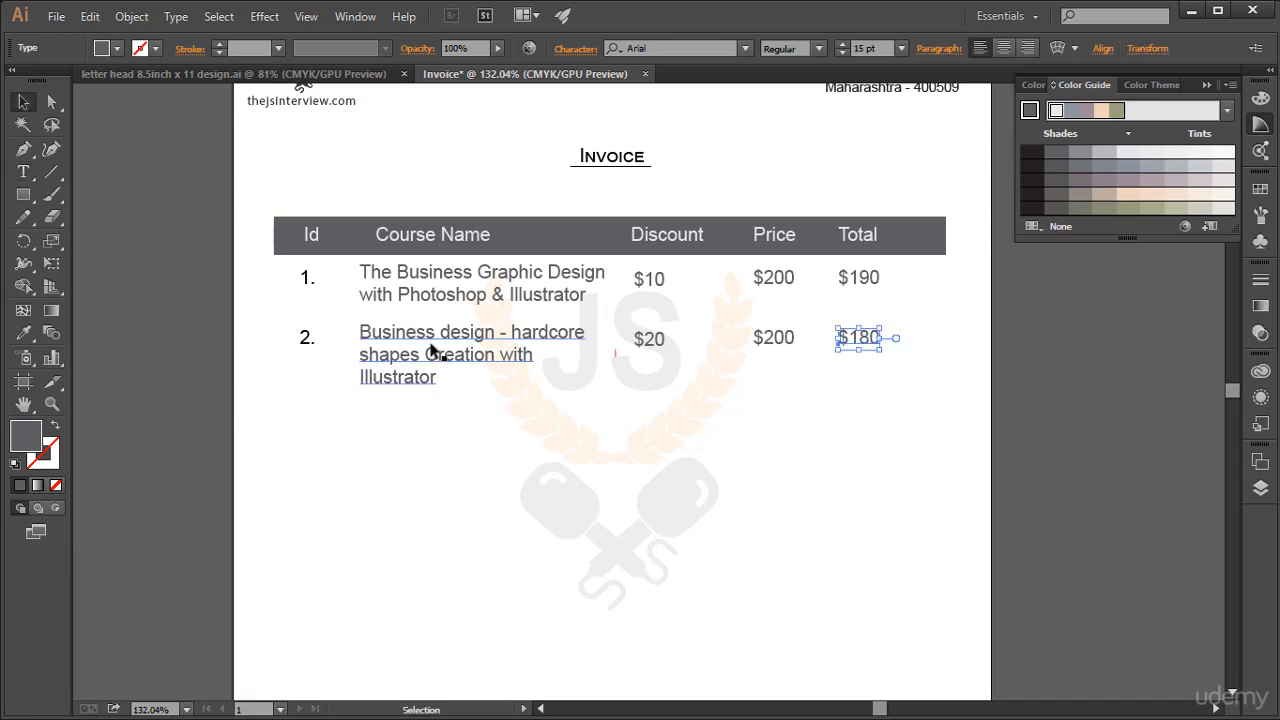
Step: Duplicate the whole second item row below itself to make a third row
left_click_drag(265, 325, 901, 452)
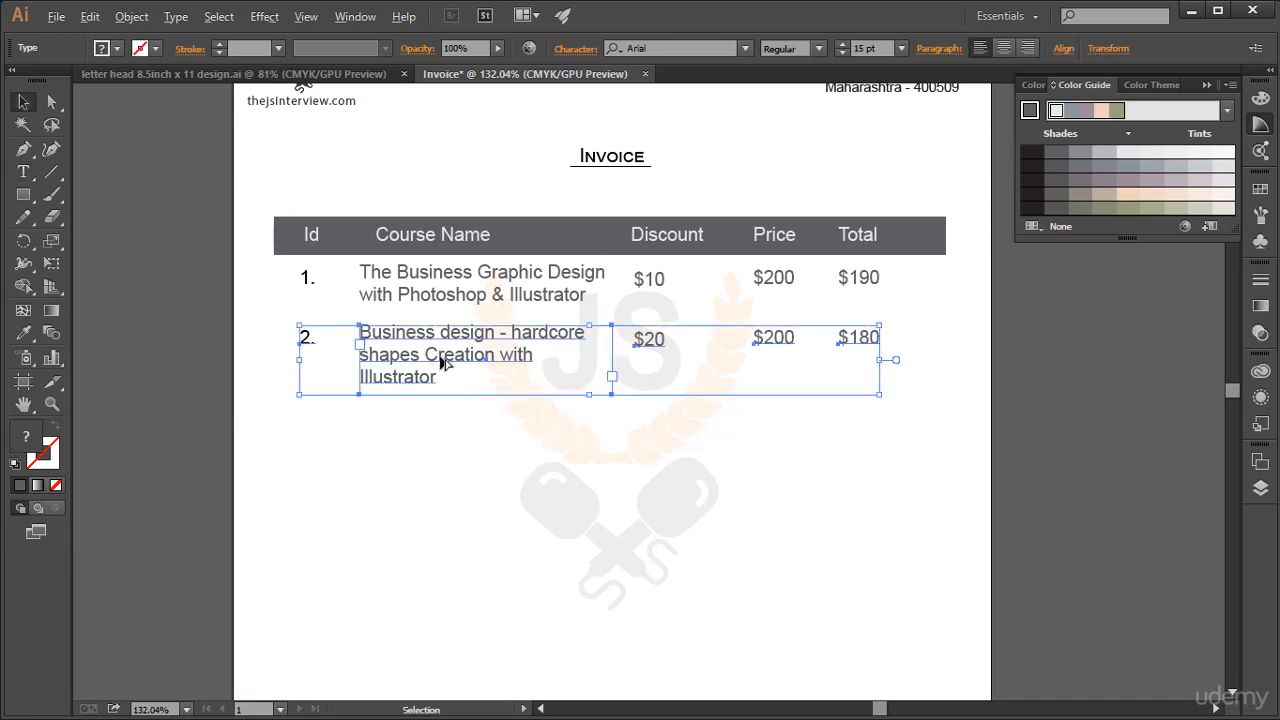
left_click_drag(445, 362, 434, 446)
left_click(457, 479)
Step: Replace the third row's course name with "The most important javascript interview questions"
key("t")
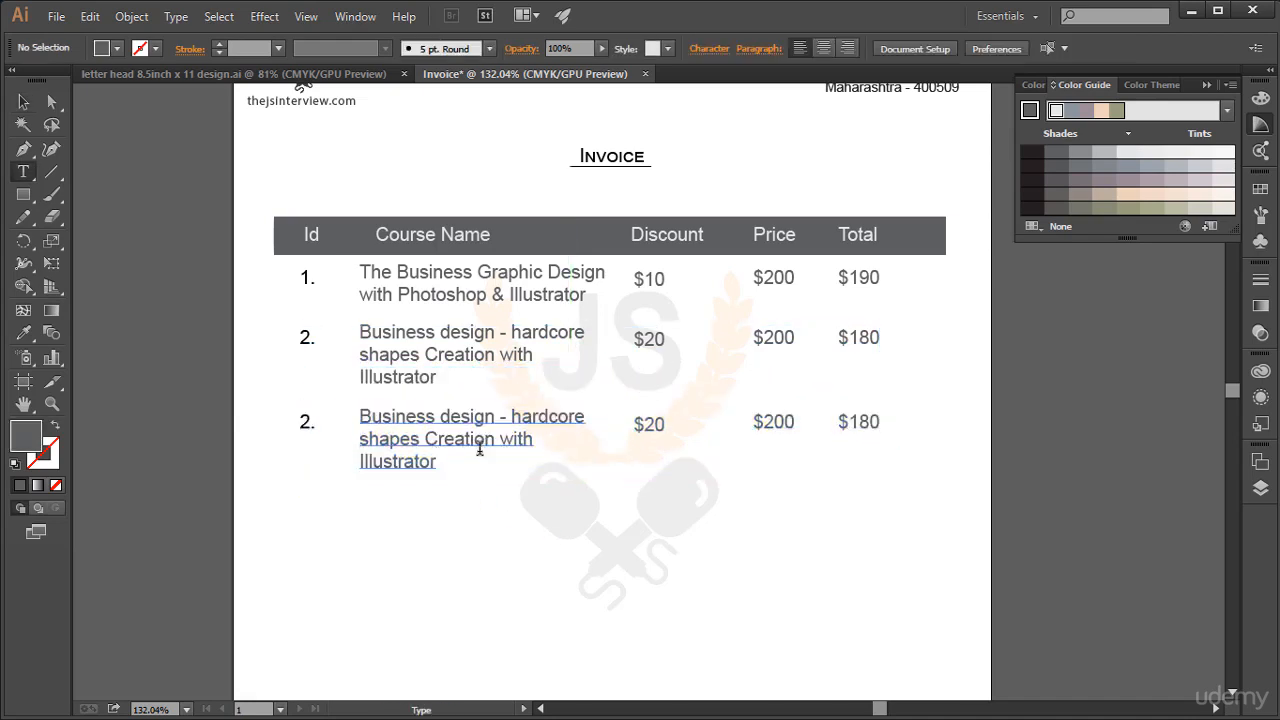
left_click(434, 444)
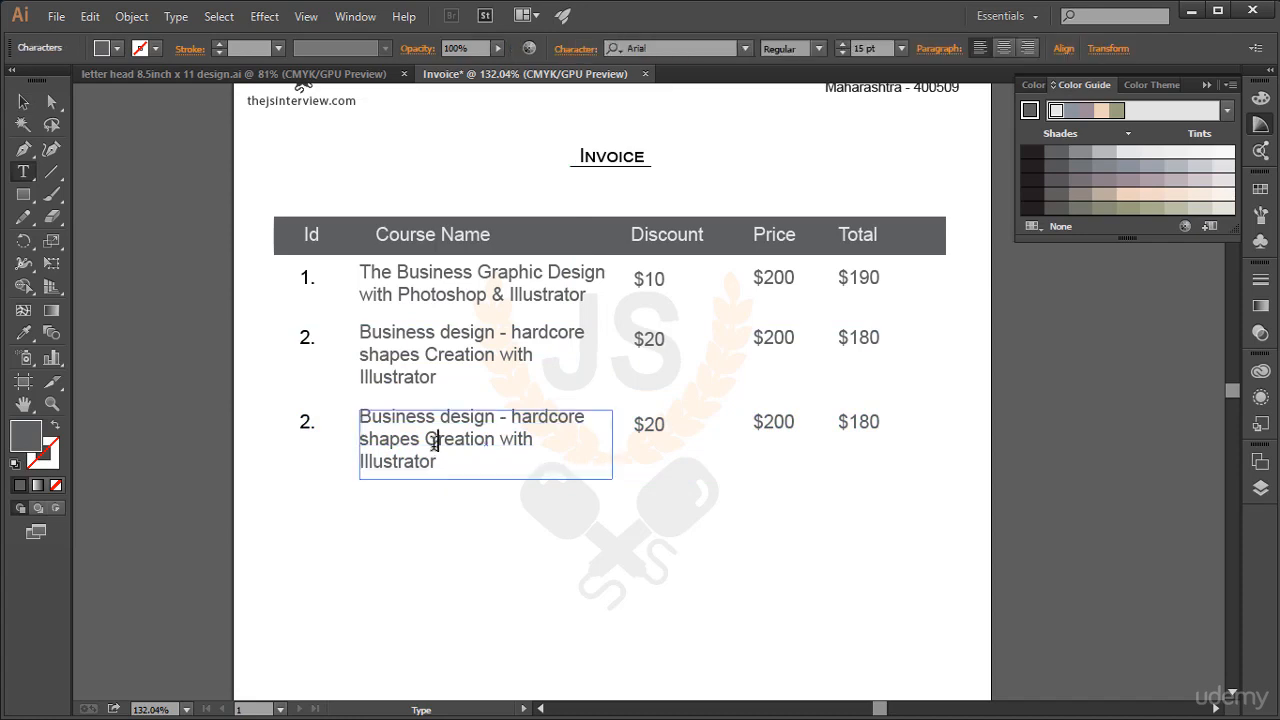
key("ctrl+a")
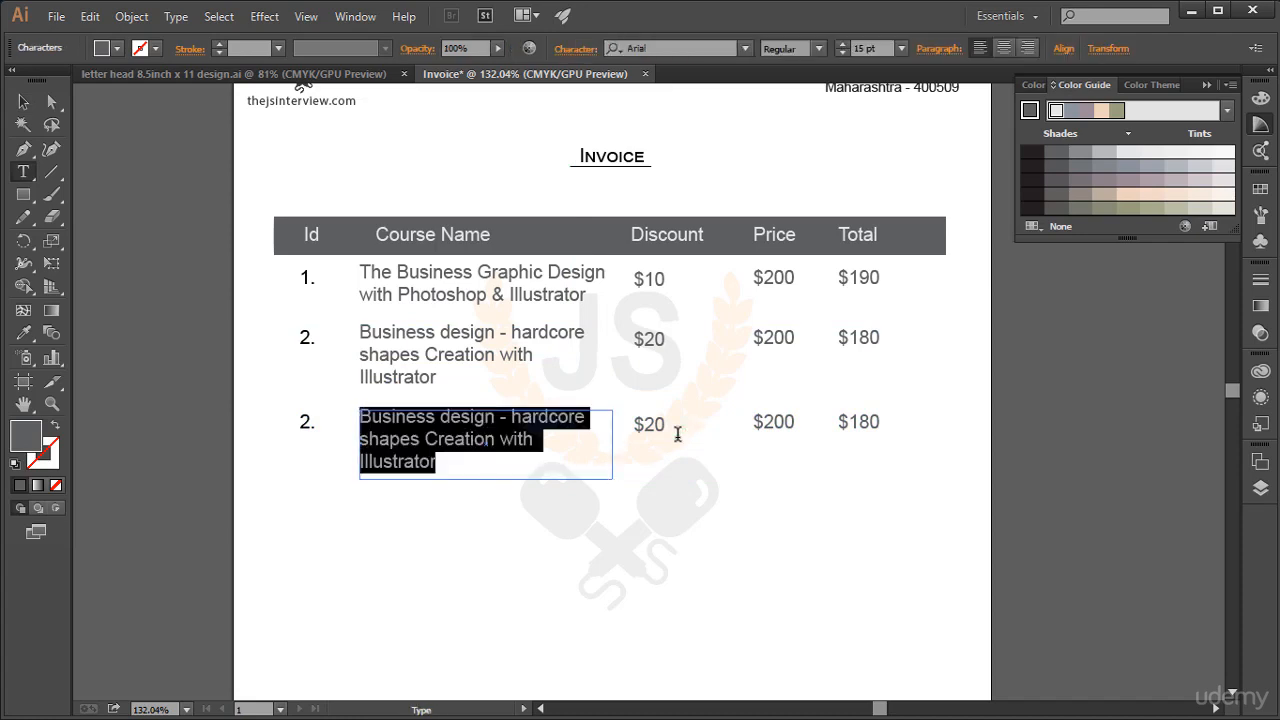
type("The most")
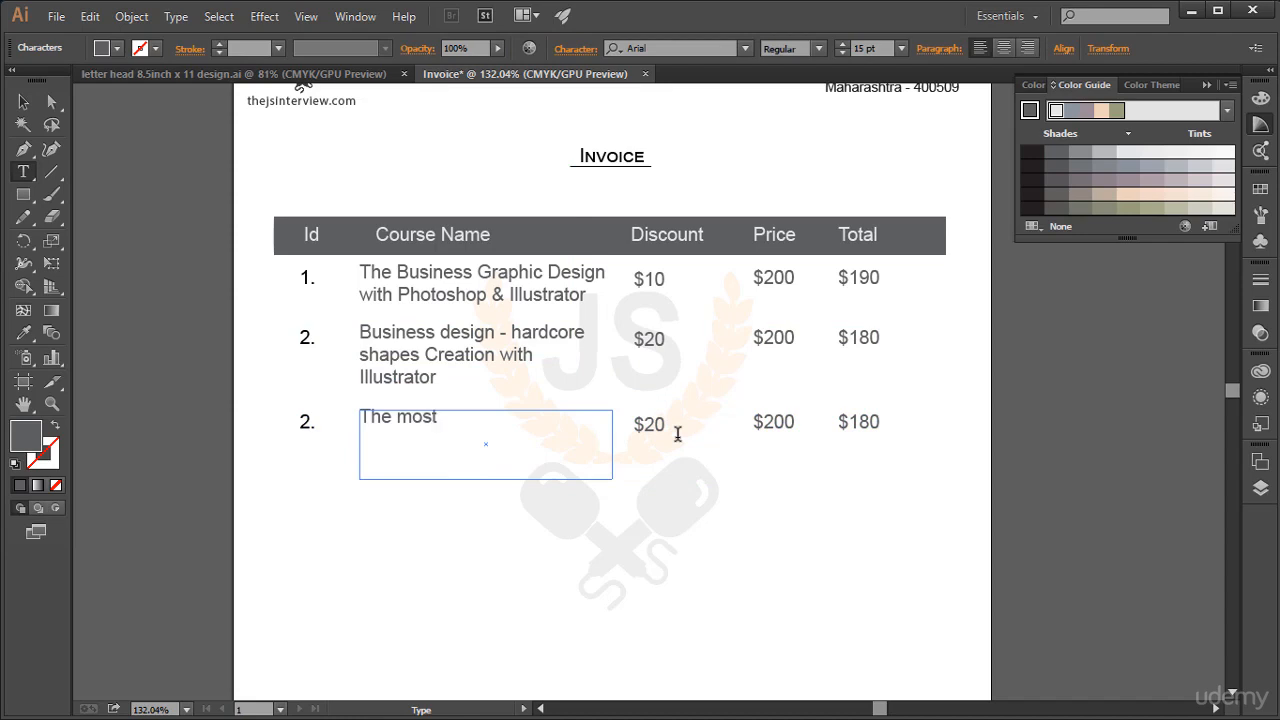
type(" importnat javascr")
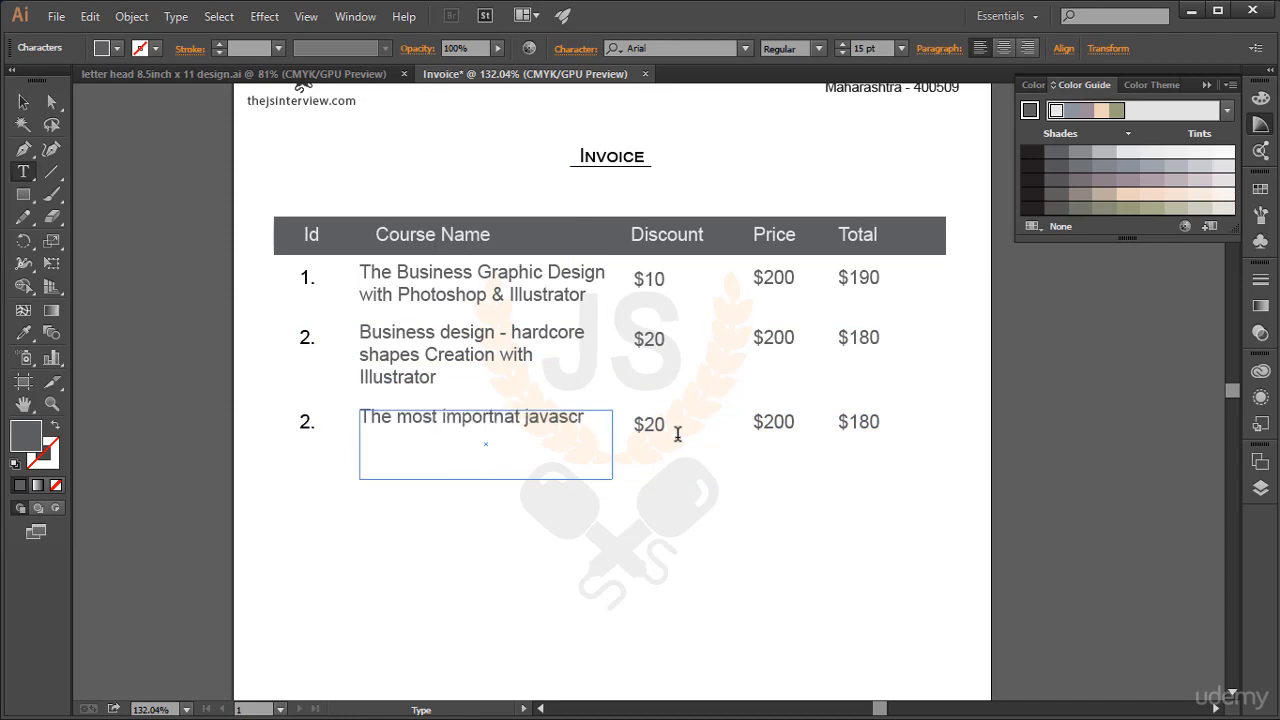
type("ipt interview")
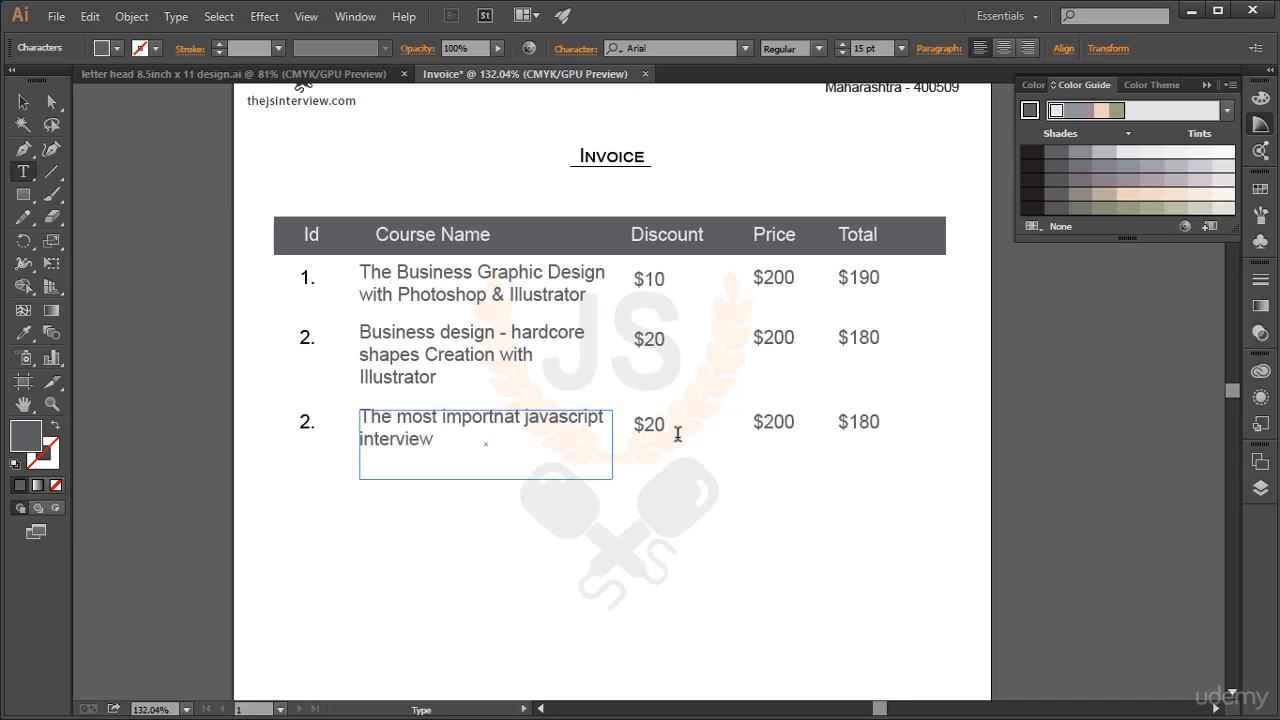
type(" questions")
left_click(486, 422)
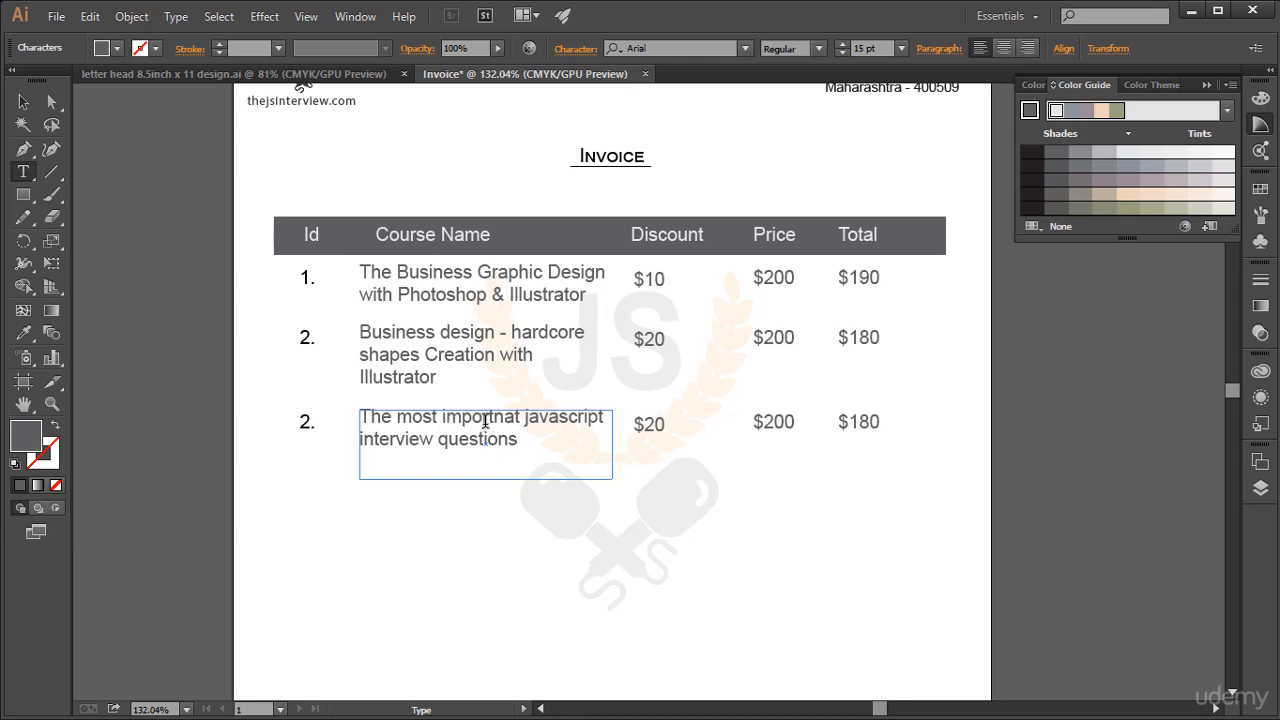
key("Delete")
type("n")
left_click(539, 450)
key("Escape")
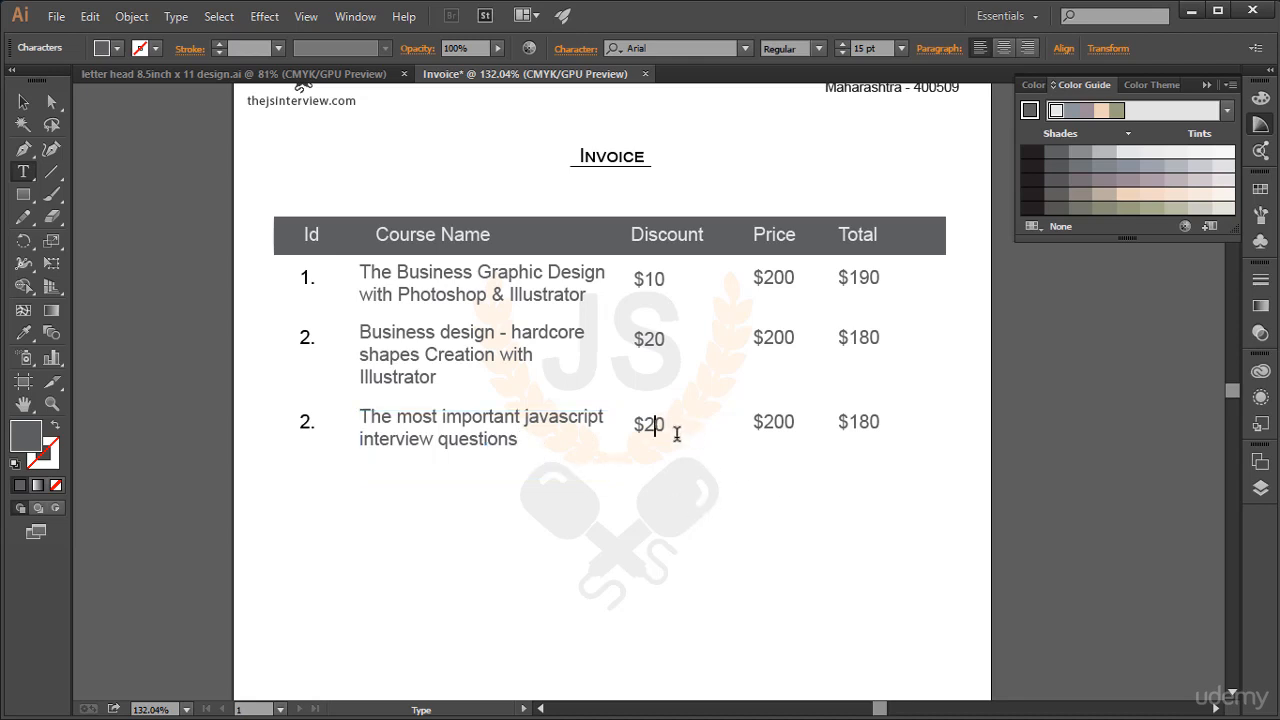
Step: Set the third row's discount to "$0" and its total to "$200"
key("BackSpace")
left_click(903, 412)
key("BackSpace")
key("BackSpace")
type("20")
key("Escape")
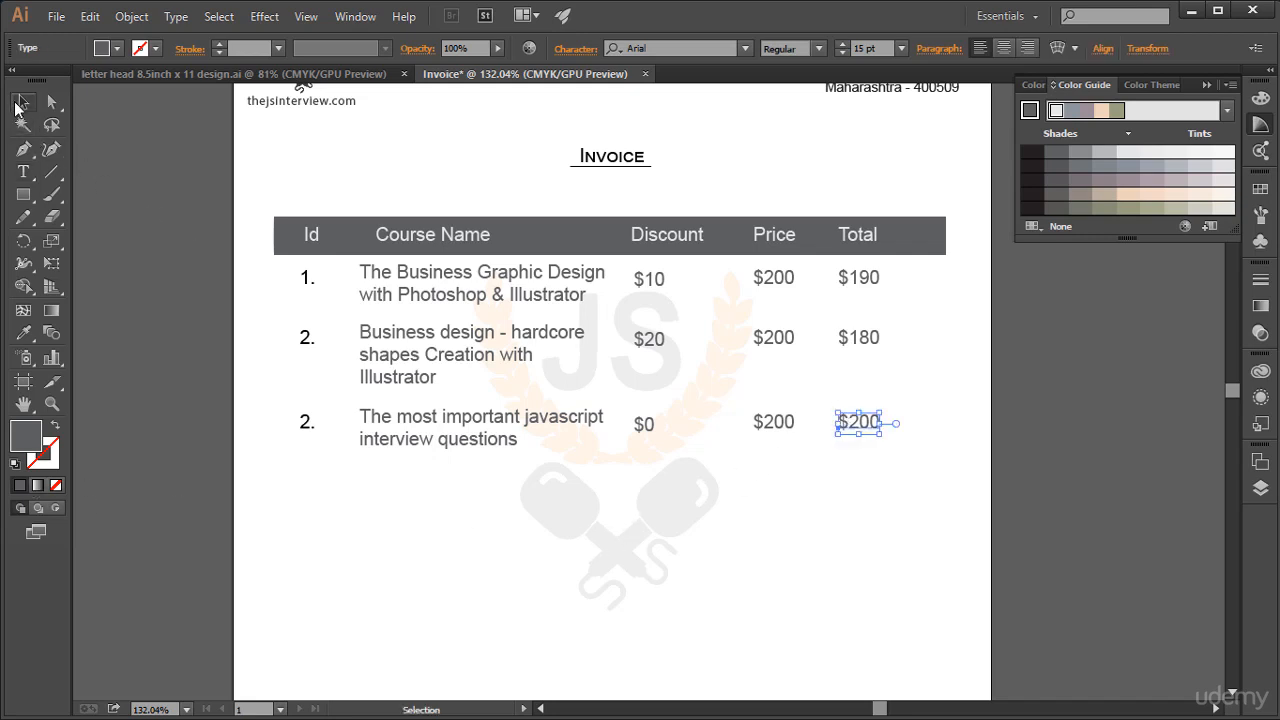
left_click(971, 476)
Step: Renumber the third item row's Id as "3."
scroll(628, 466, "down", 2)
scroll(628, 466, "up", 2)
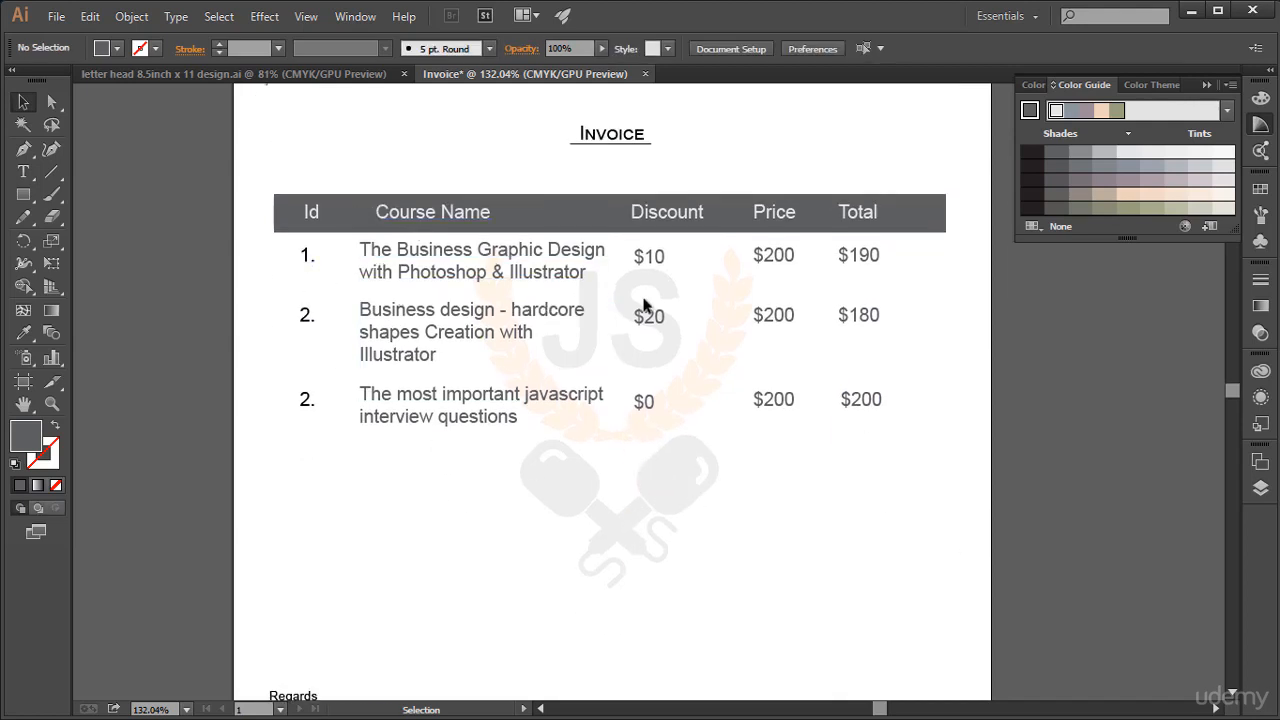
left_click(24, 173)
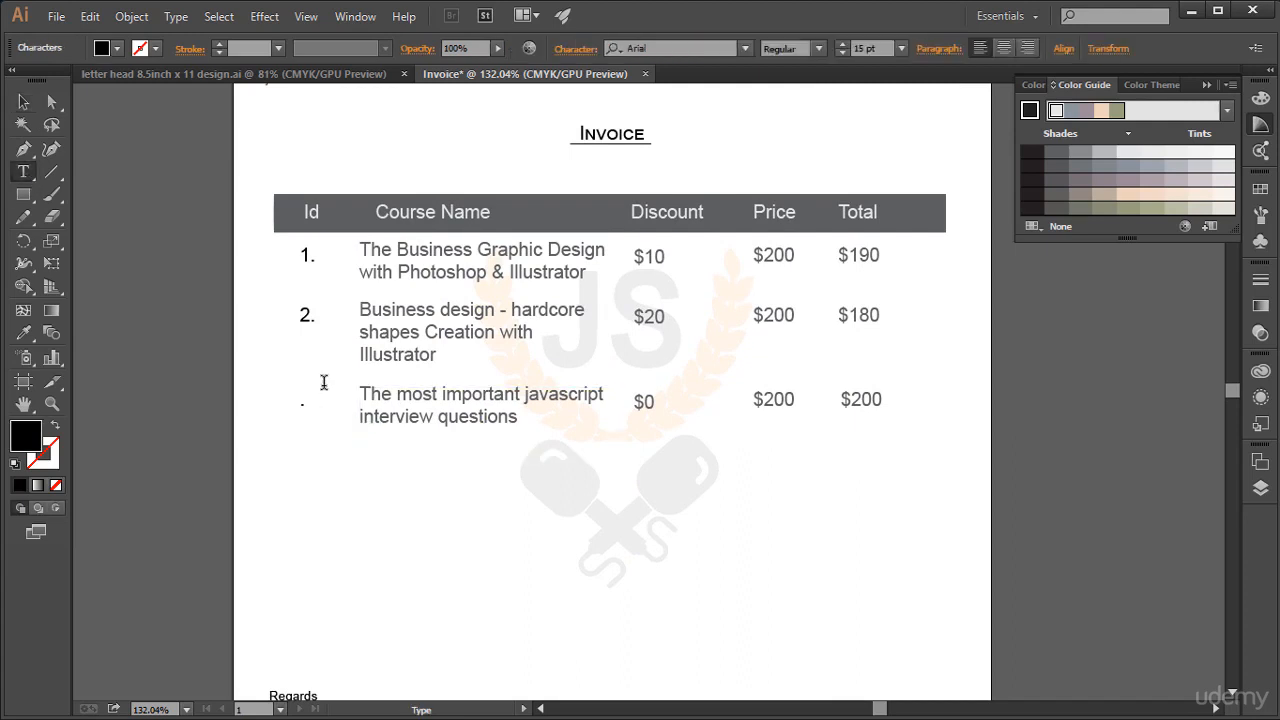
left_click(24, 102)
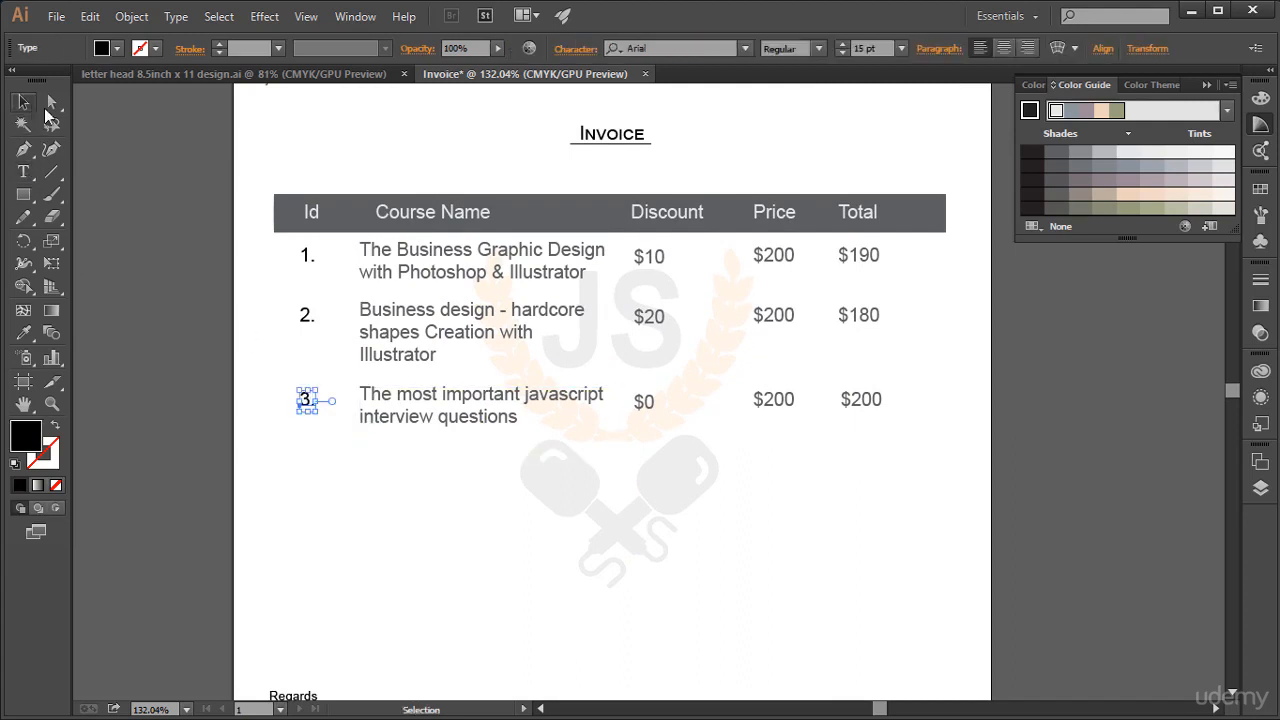
left_click(814, 548)
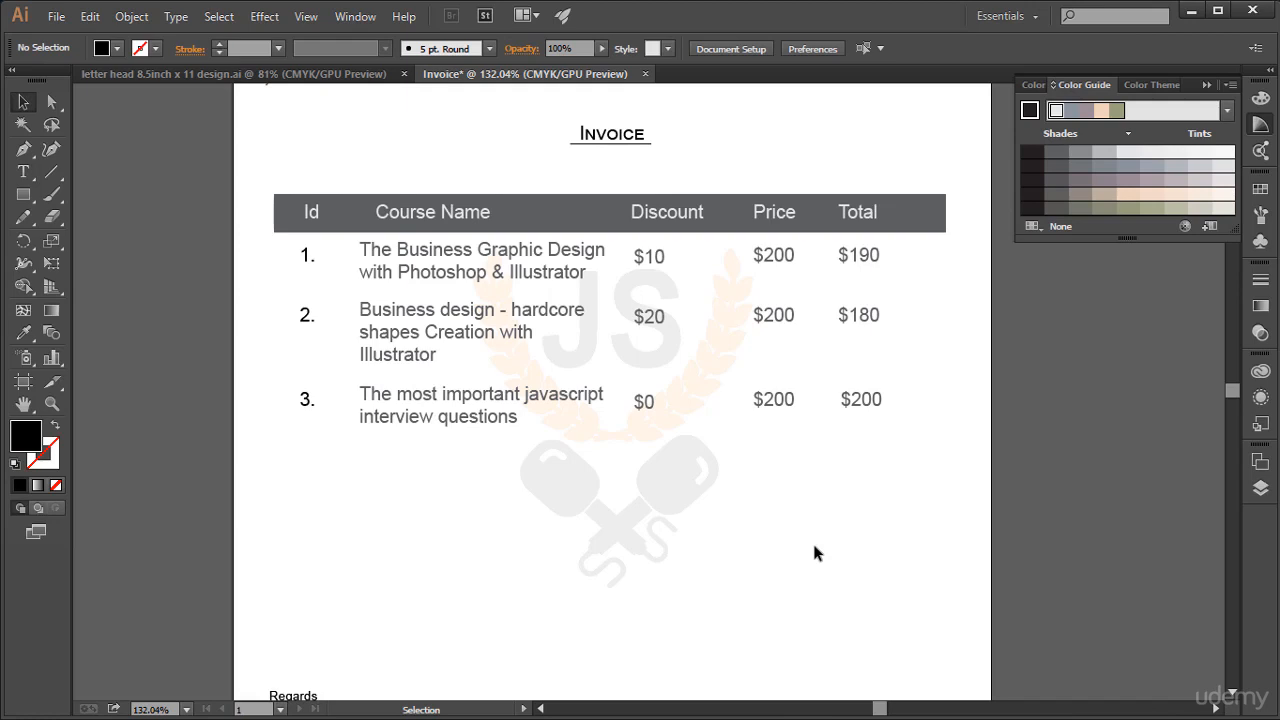
Step: Show the guides and draw a thin rectangle as wide as the table header, between the item rows and the "Regards" block
scroll(814, 553, "down", 3)
scroll(814, 553, "up", 3)
scroll(814, 553, "down", 3)
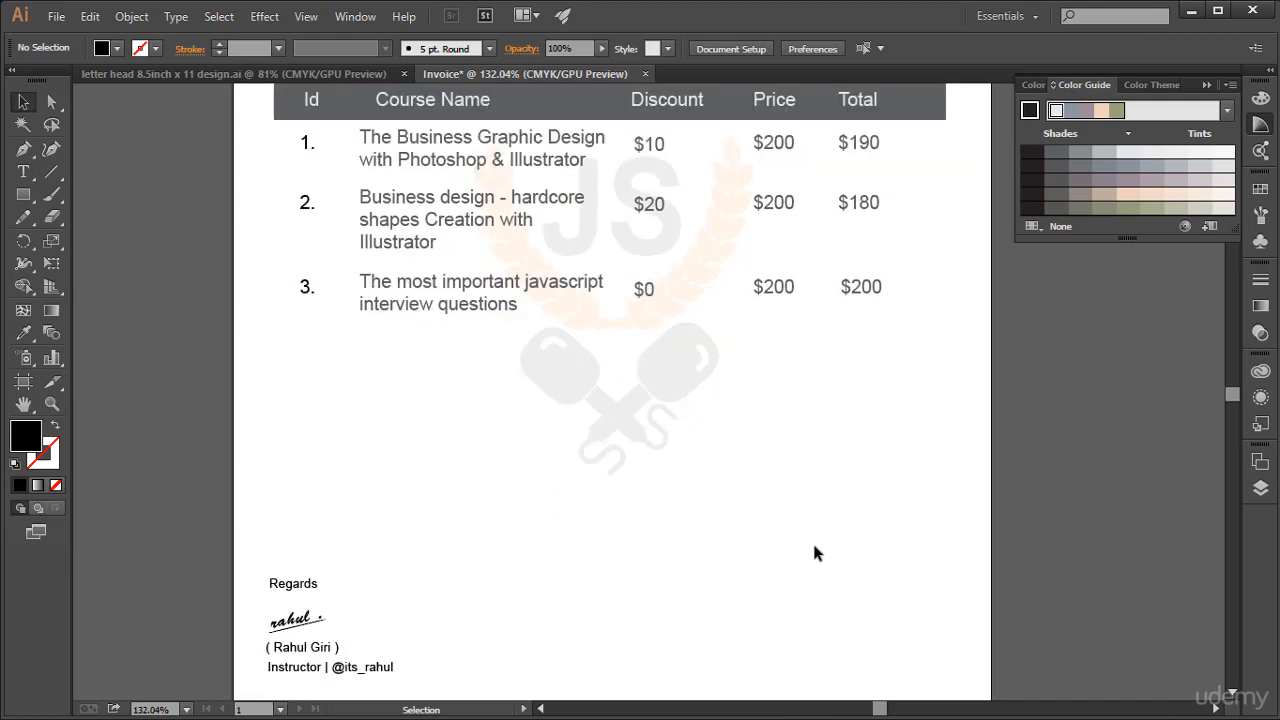
key("a")
key("ctrl+semicolon")
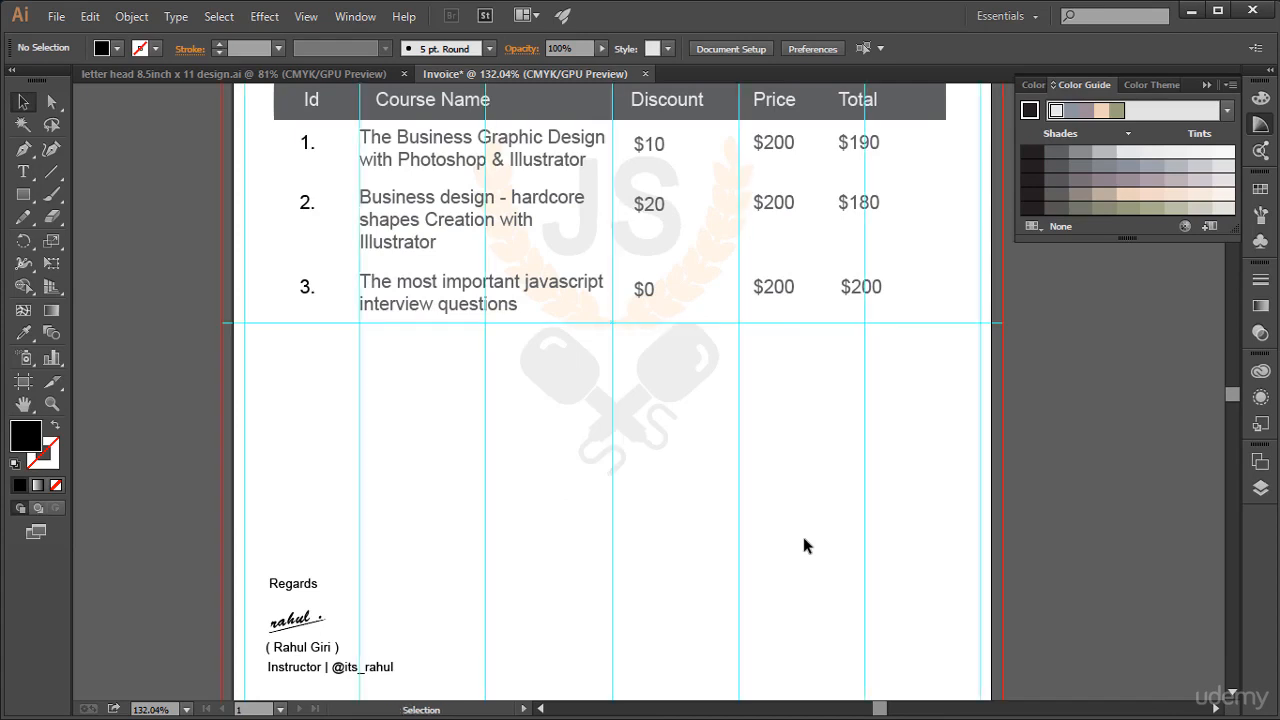
left_click_drag(23, 195, 69, 199)
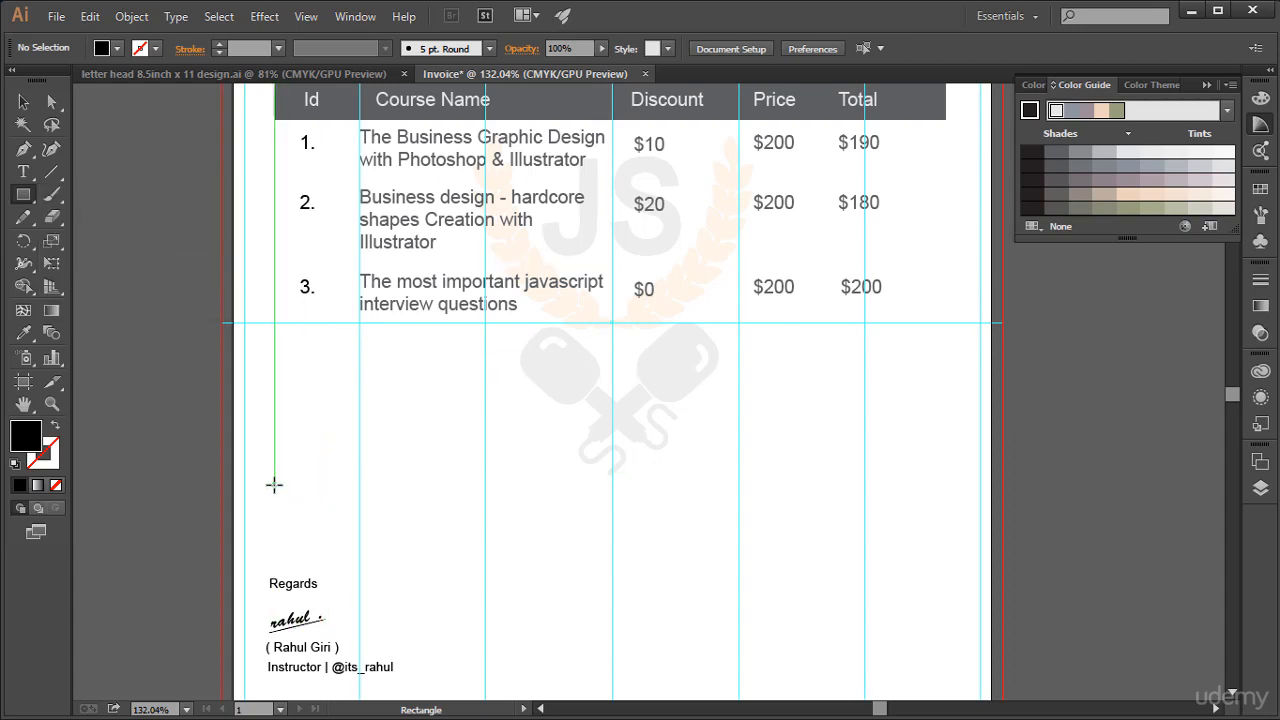
left_click_drag(274, 485, 942, 525)
Step: Fill the new rectangle with a light grey tint from the colour guide
scroll(586, 423, "up", 2)
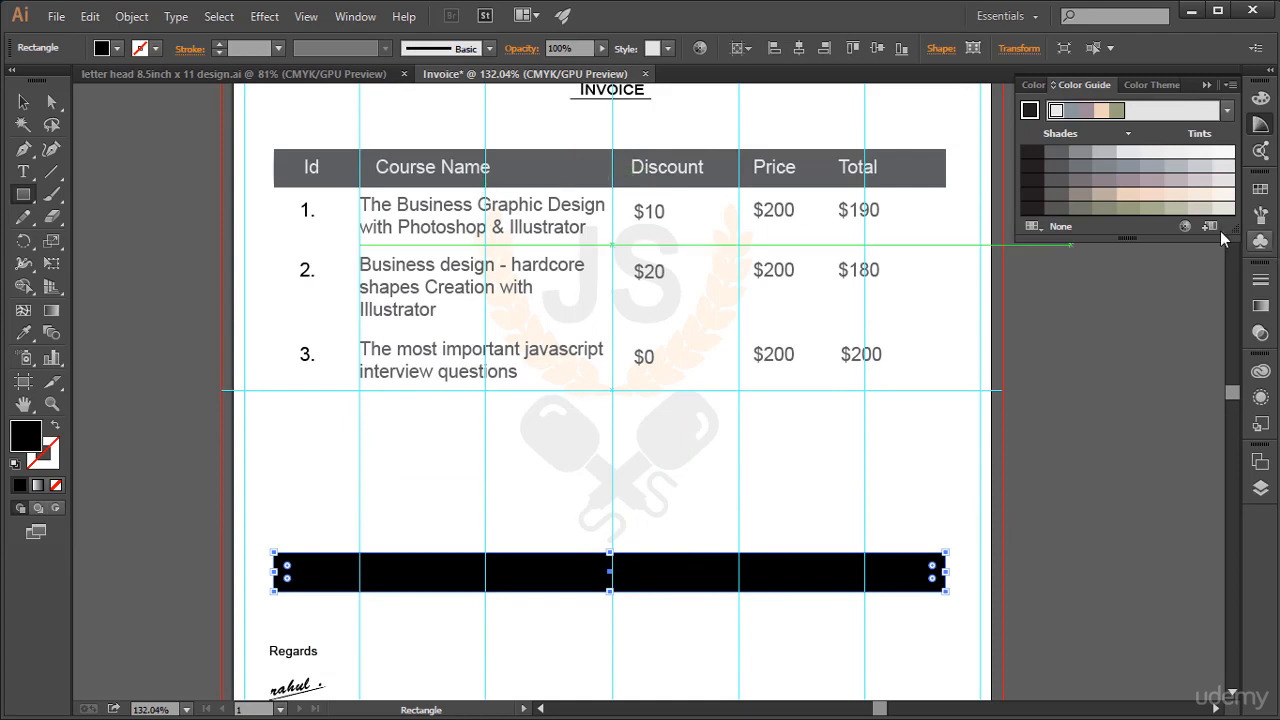
left_click(1127, 152)
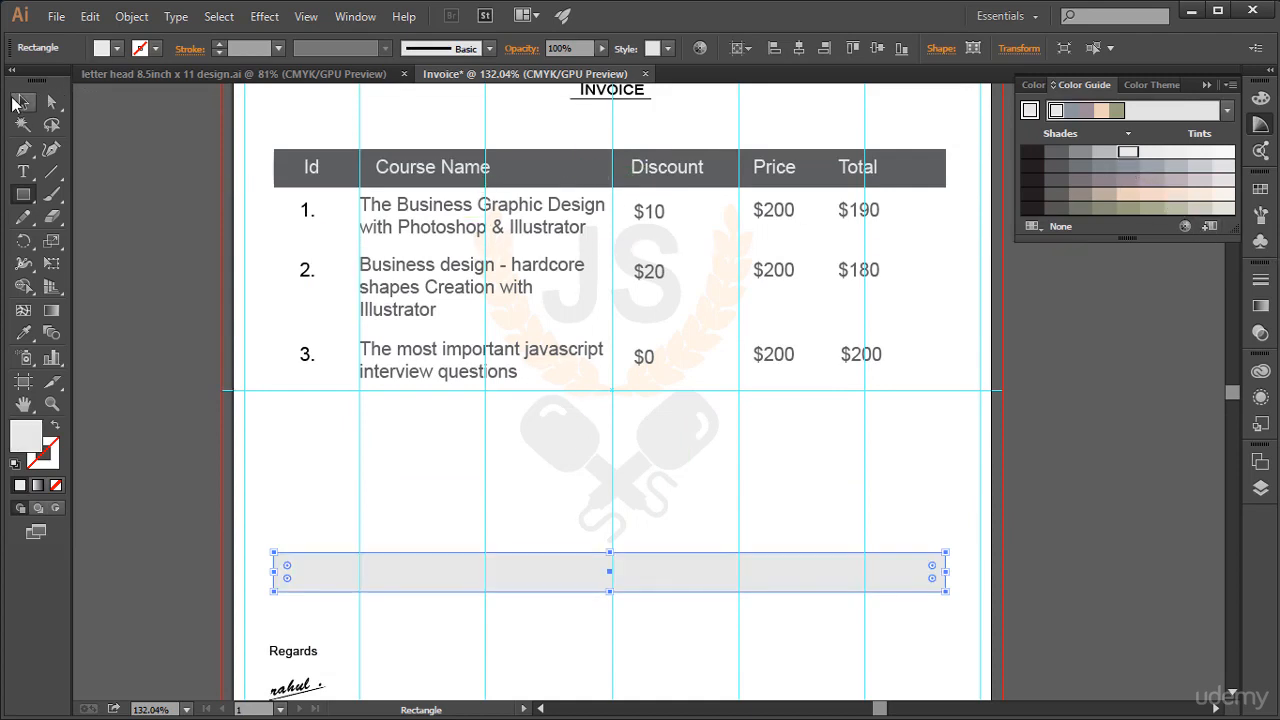
left_click(23, 101)
left_click(1100, 525)
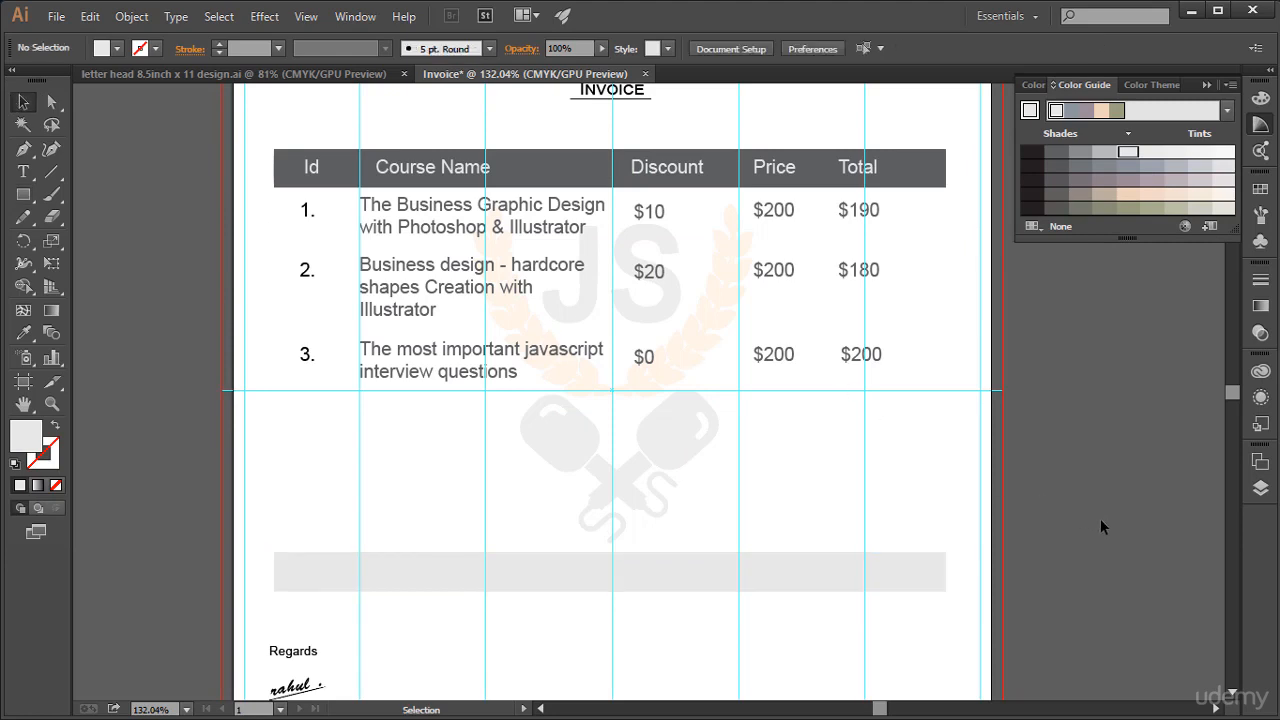
Step: Lock the grey bar's rectangle in the layer list, identifying it by briefly toggling its visibility
scroll(1100, 527, "down", 2)
scroll(1100, 527, "up", 1)
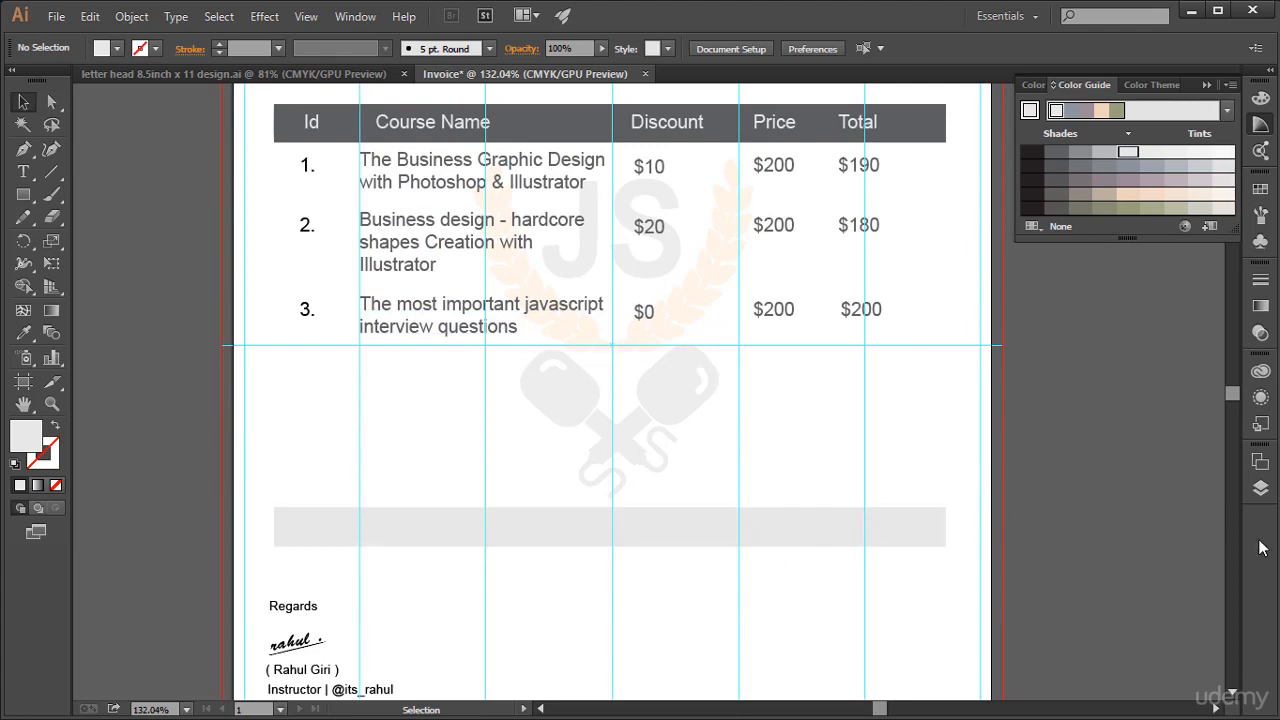
left_click(1260, 488)
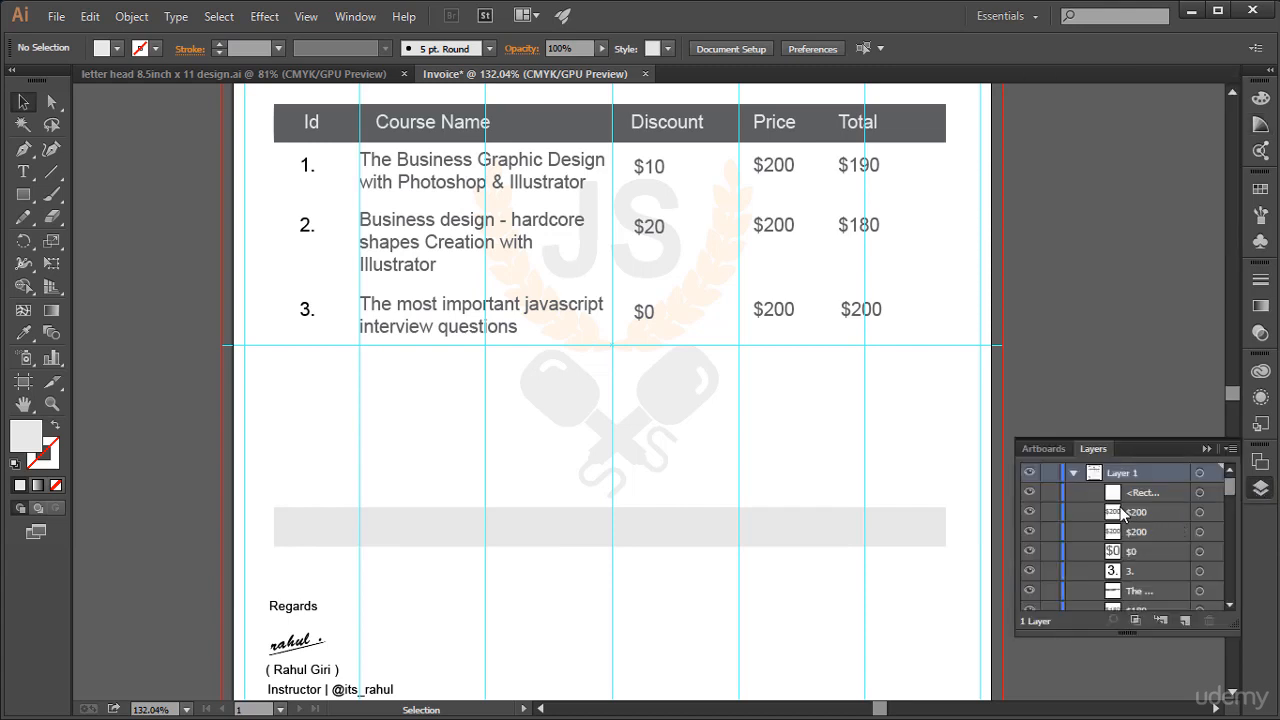
left_click(1050, 495)
left_click(1029, 496)
left_click(1029, 496)
left_click(1207, 448)
Step: Add the label "Total amount :" on the grey bar, vertically centred beneath the Discount and Price columns
left_click(23, 171)
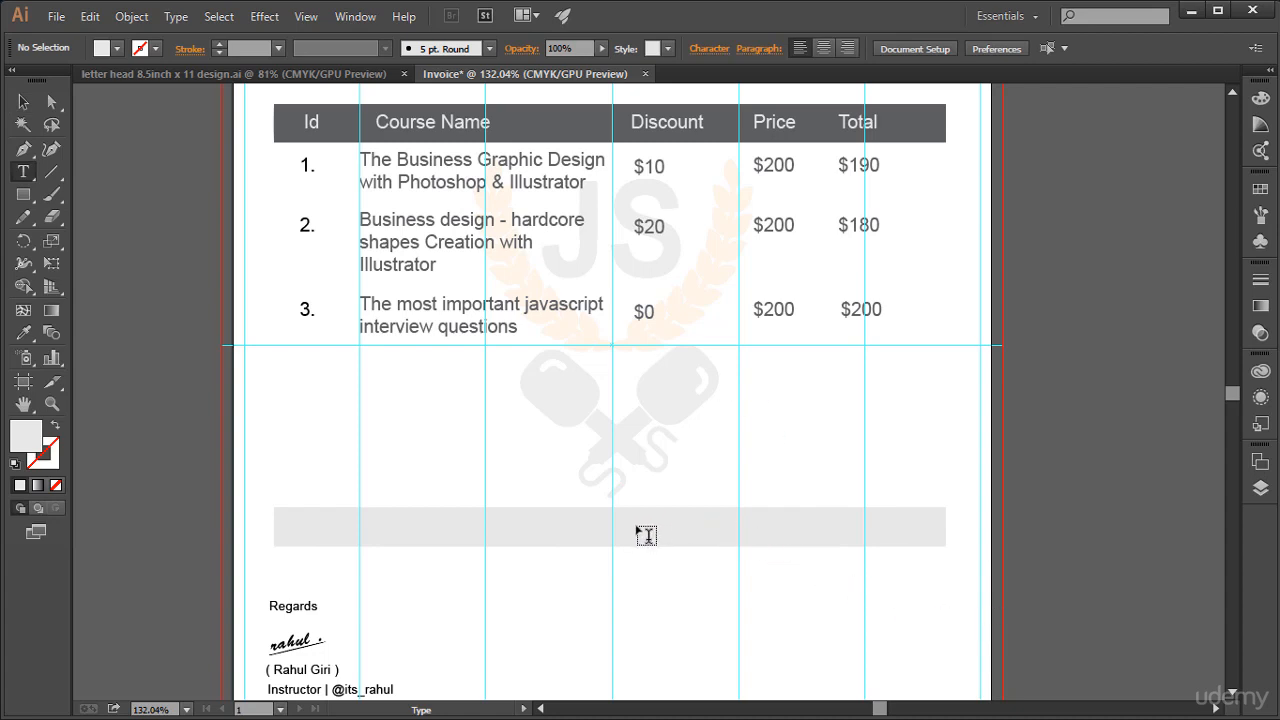
left_click(714, 528)
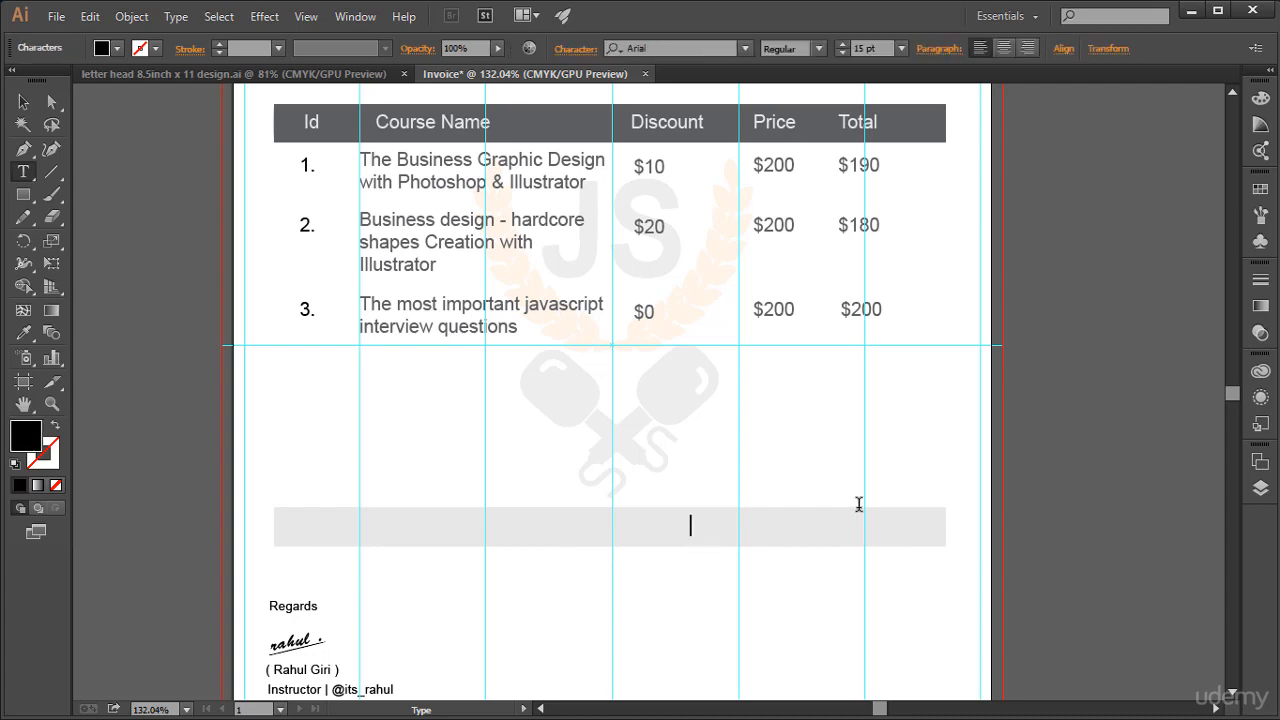
type("Total Amount")
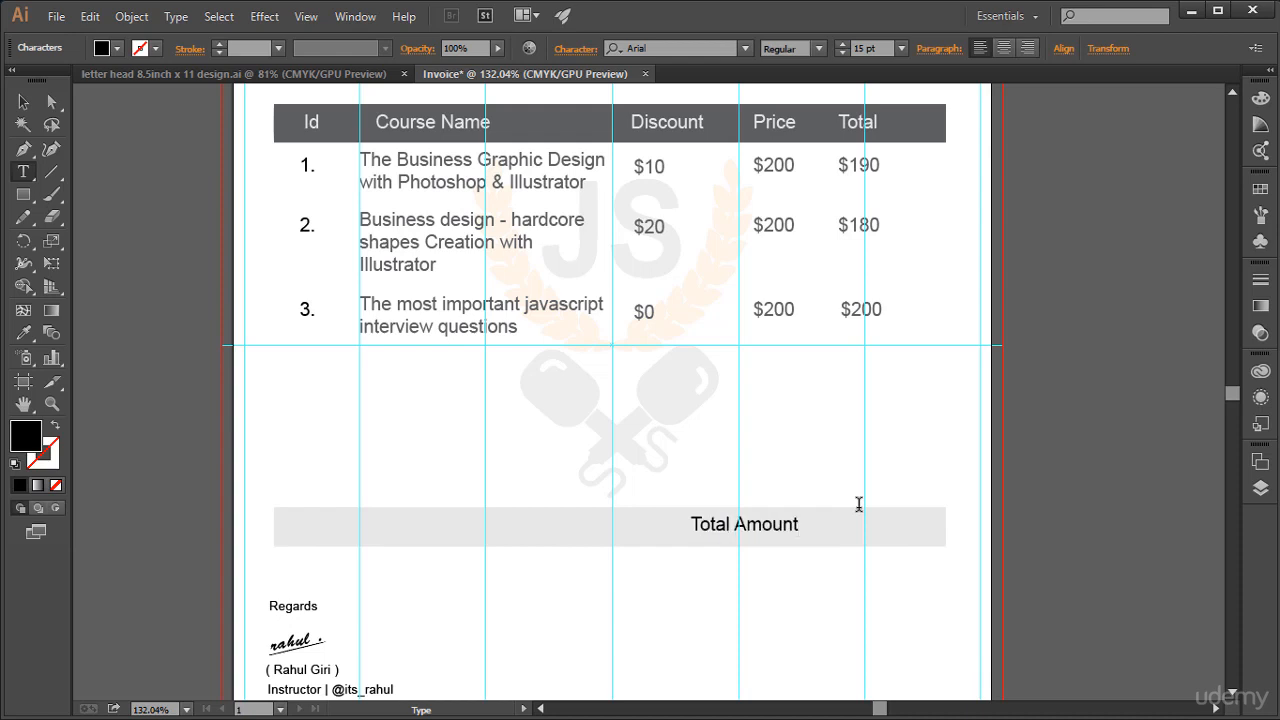
double_click(766, 525)
type("amount")
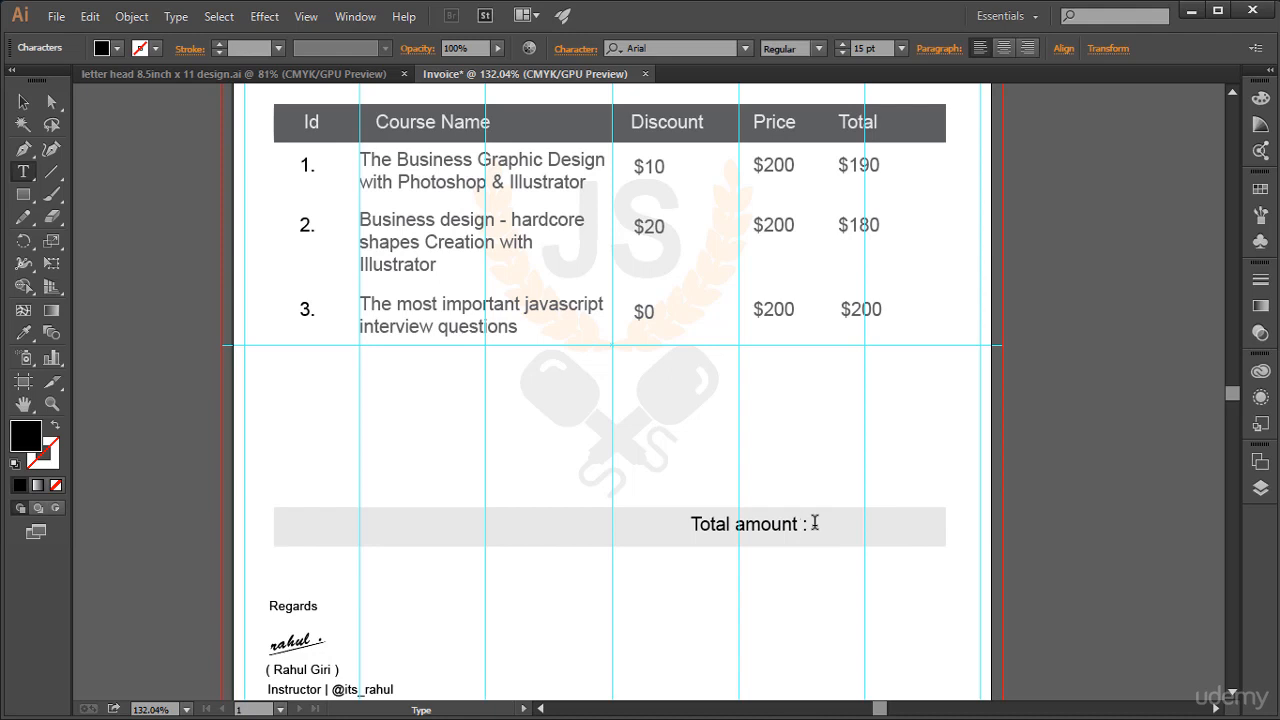
left_click(23, 101)
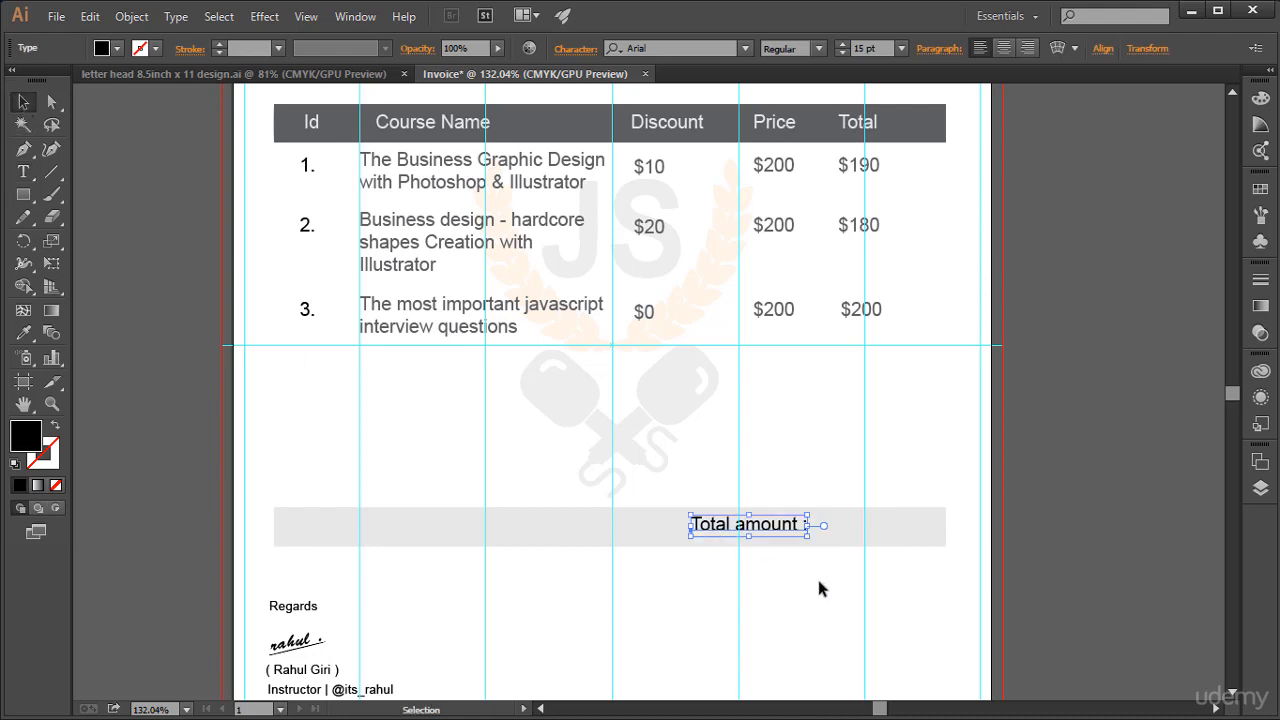
left_click(863, 597)
Step: Add the text "$570" on the grey bar beneath the Total column
key("t")
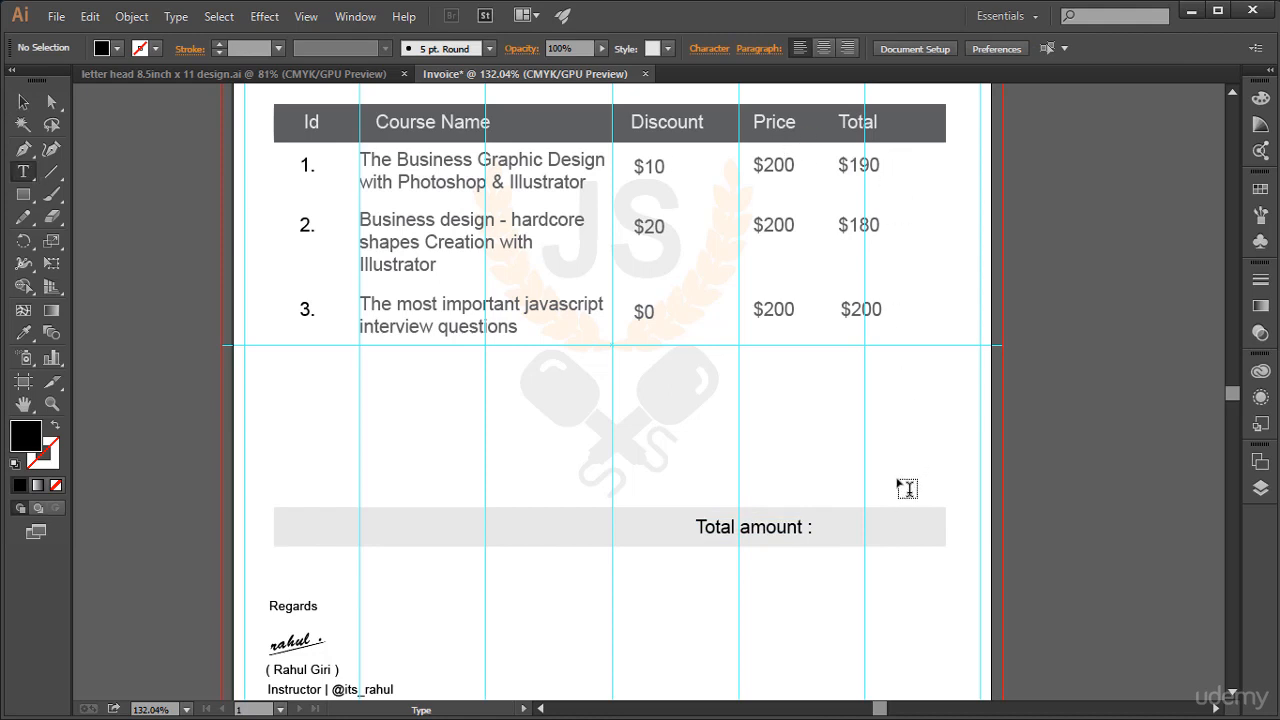
left_click(853, 538)
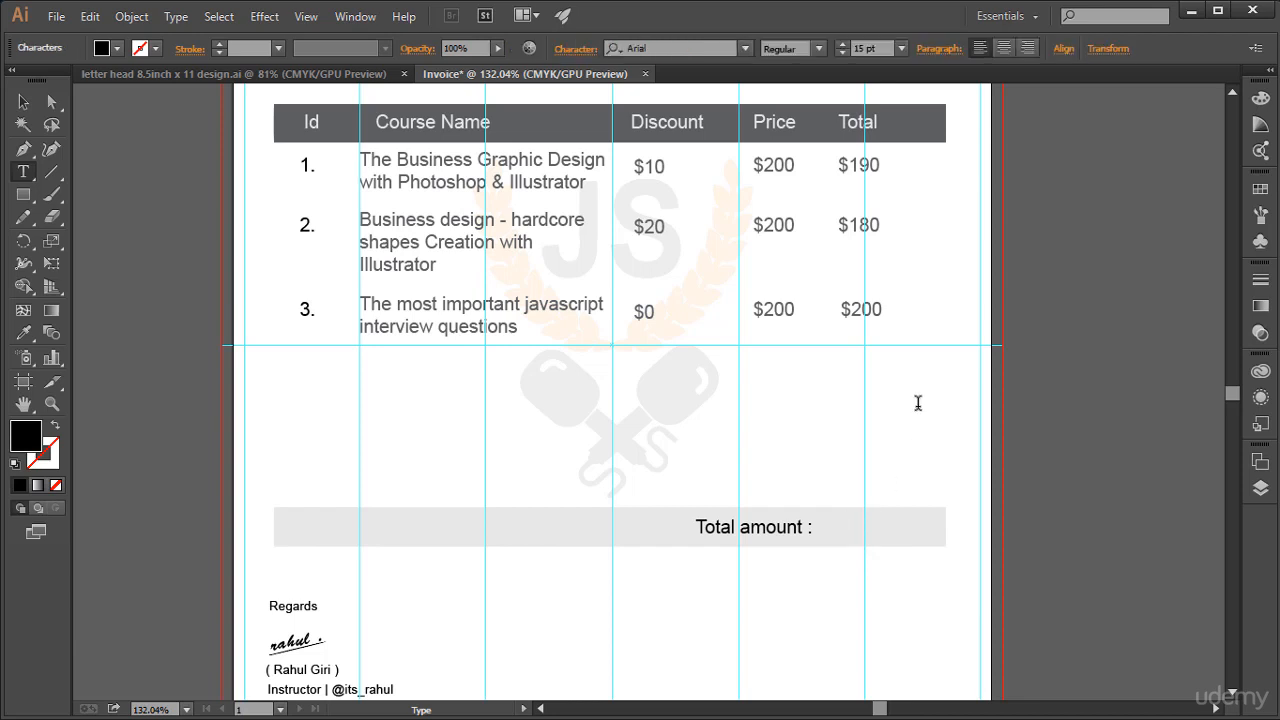
type("$570")
key("Escape")
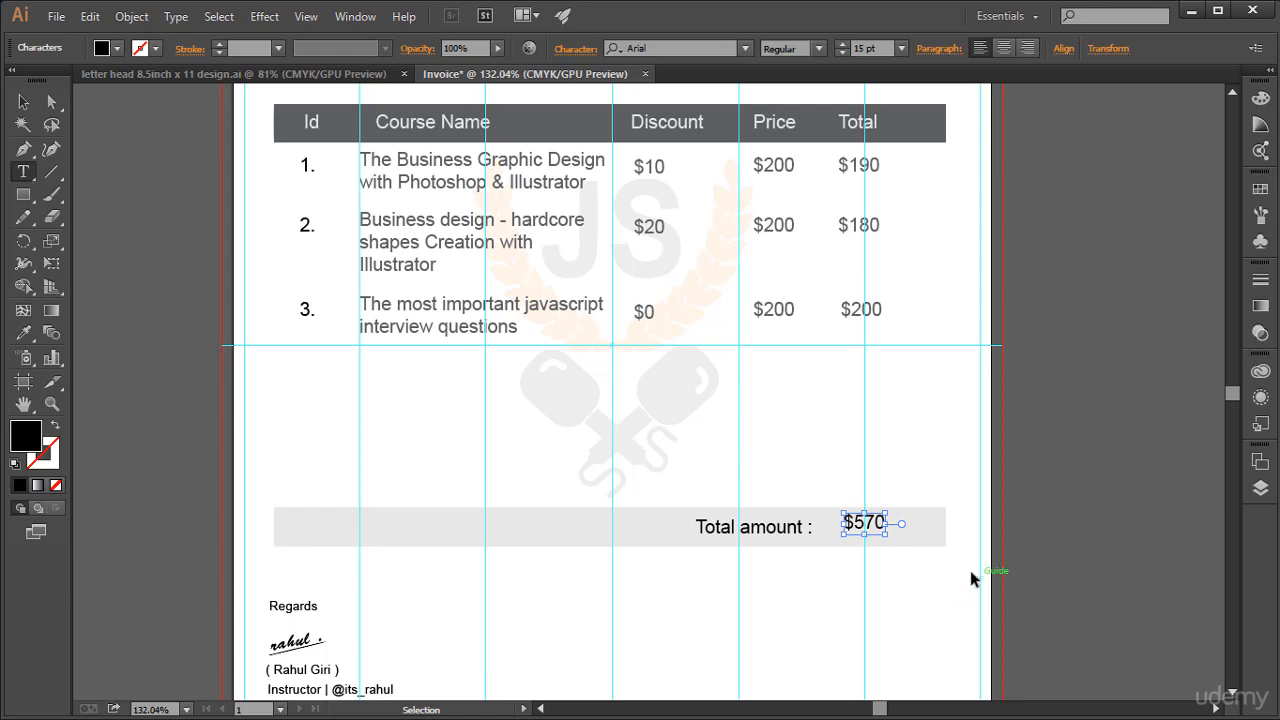
Step: Enlarge the "$570" amount to 20 pt
double_click(853, 523)
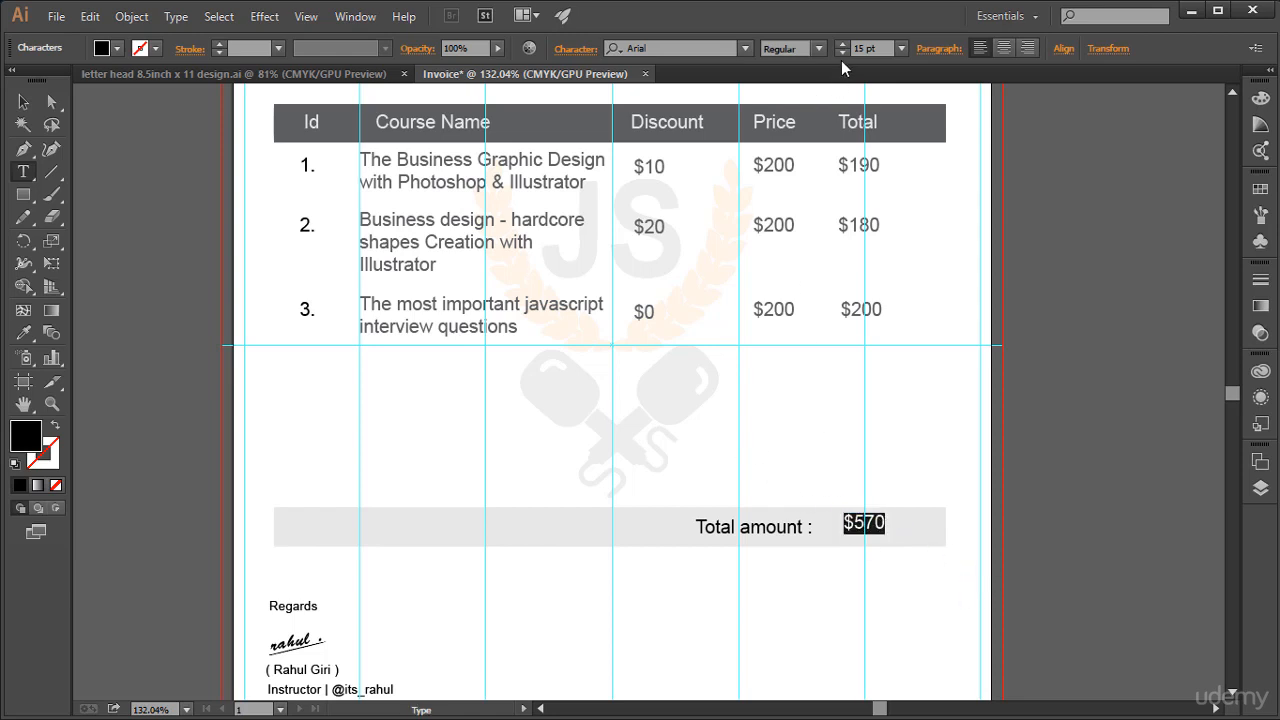
left_click(843, 44)
left_click(843, 44)
left_click(843, 44)
left_click(843, 44)
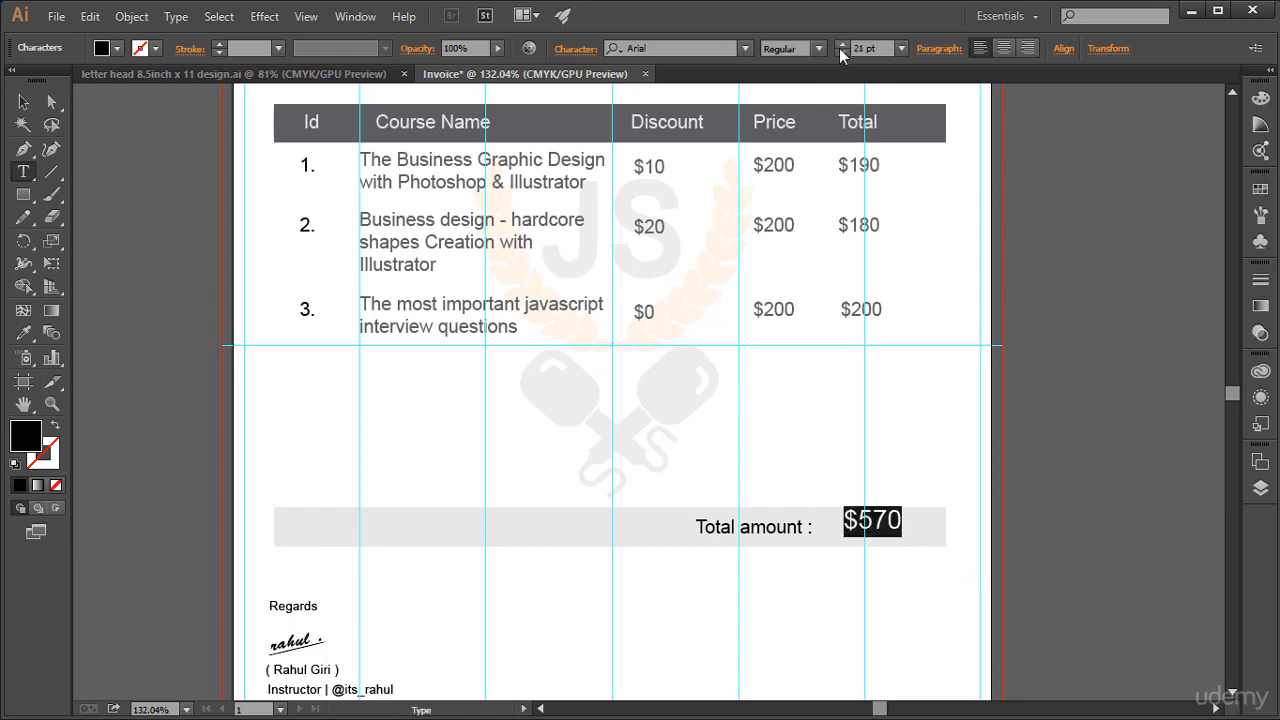
left_click(842, 44)
key("Escape")
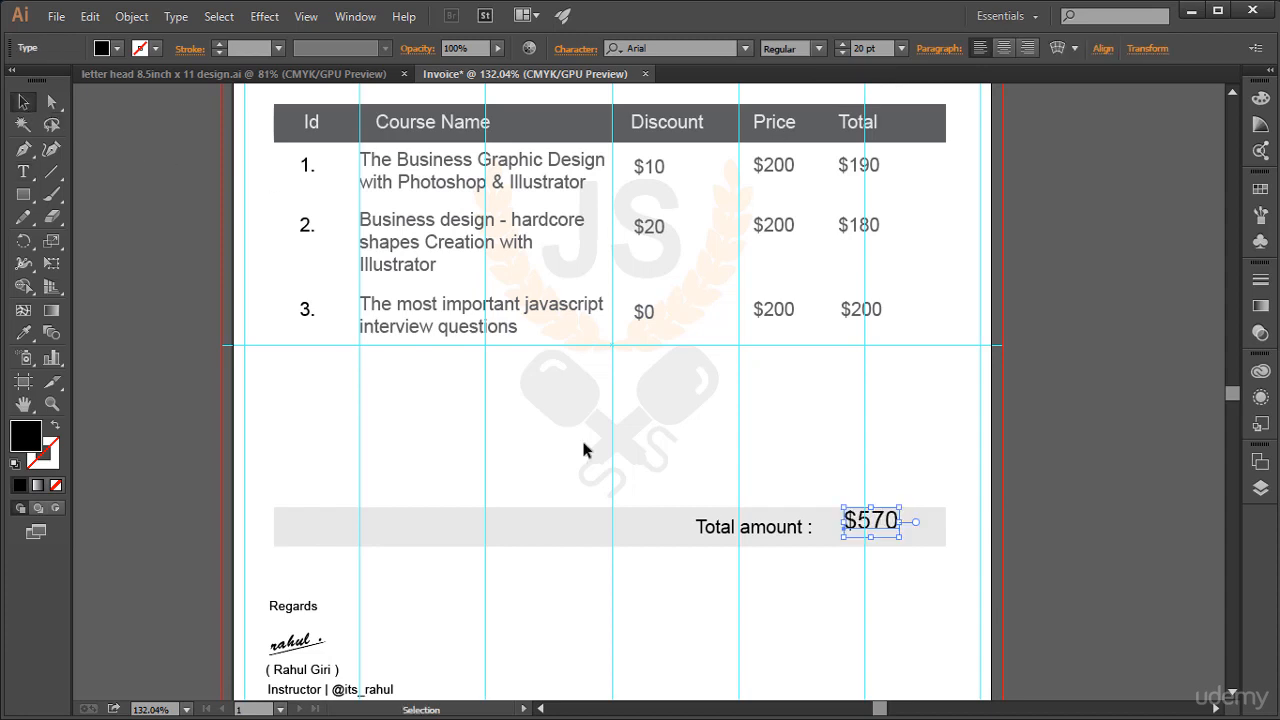
Step: Nudge the "$570" amount down until it sits vertically centred in the grey bar
key("Down")
key("Down")
key("Down")
key("Down")
key("Down")
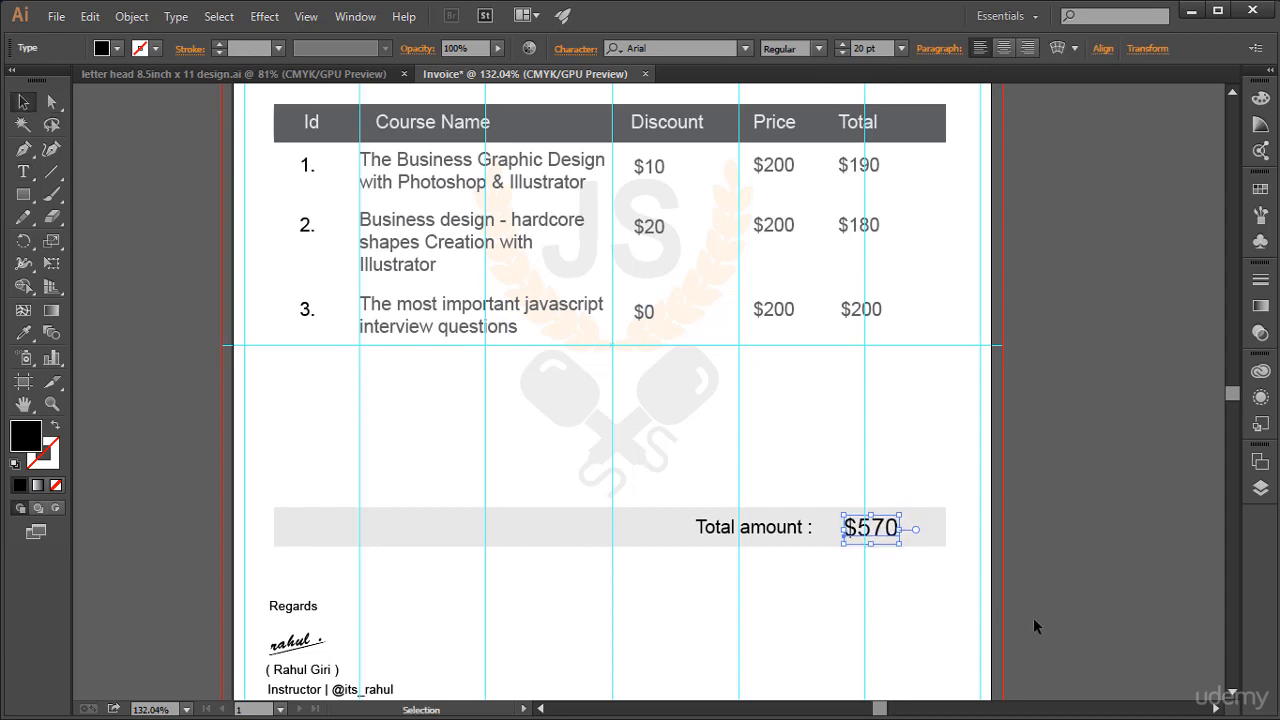
left_click(1033, 617)
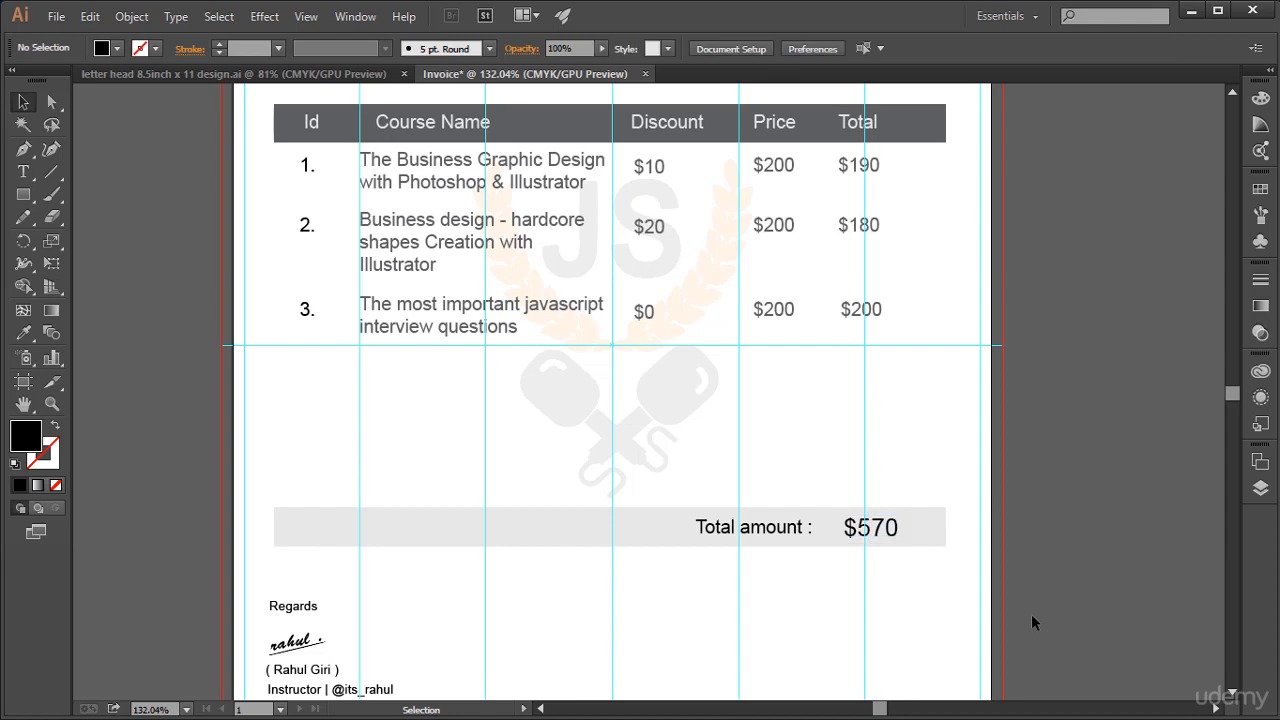
Step: Set the "$570" amount to 15 pt Bold
left_click(851, 533)
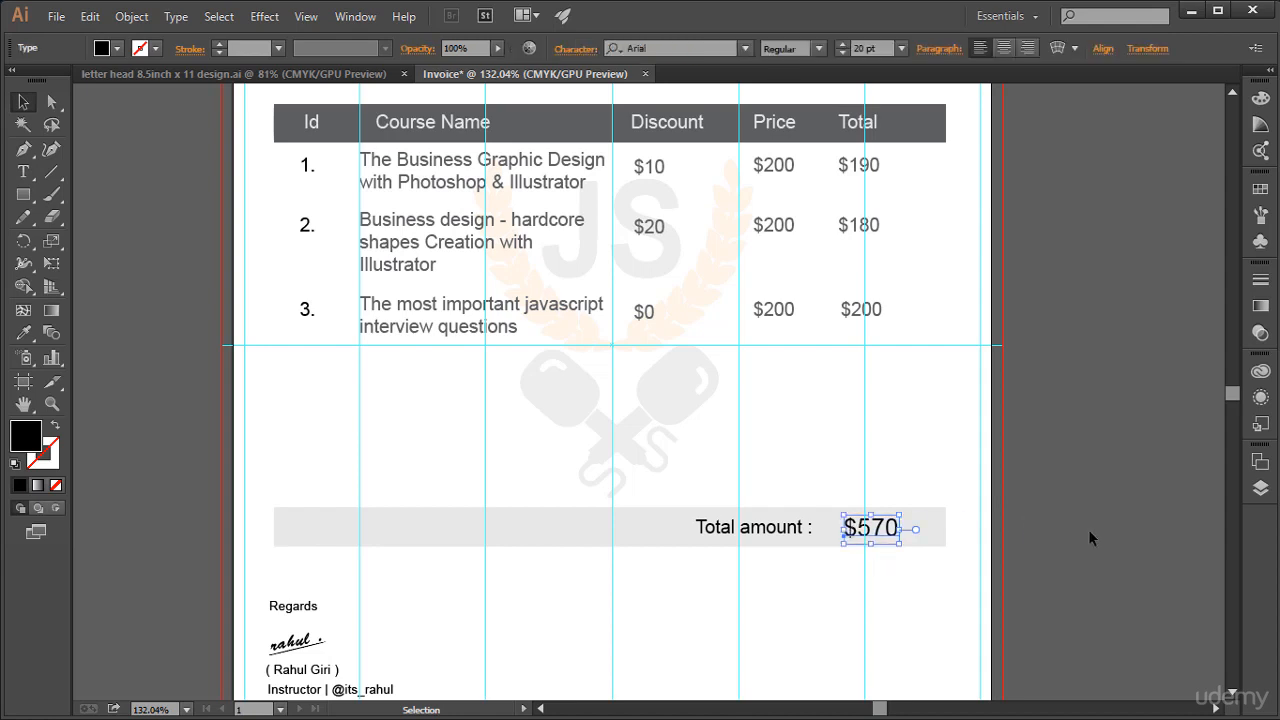
left_click(25, 174)
left_click(877, 531)
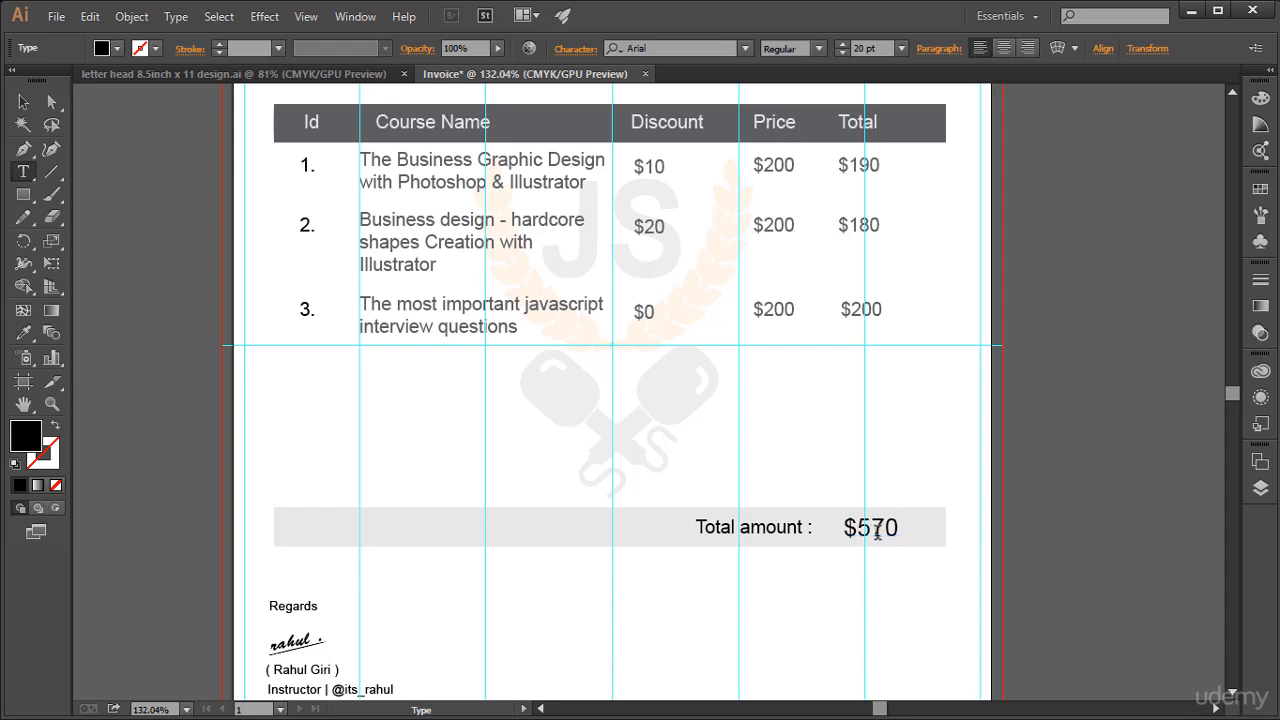
key("ctrl+a")
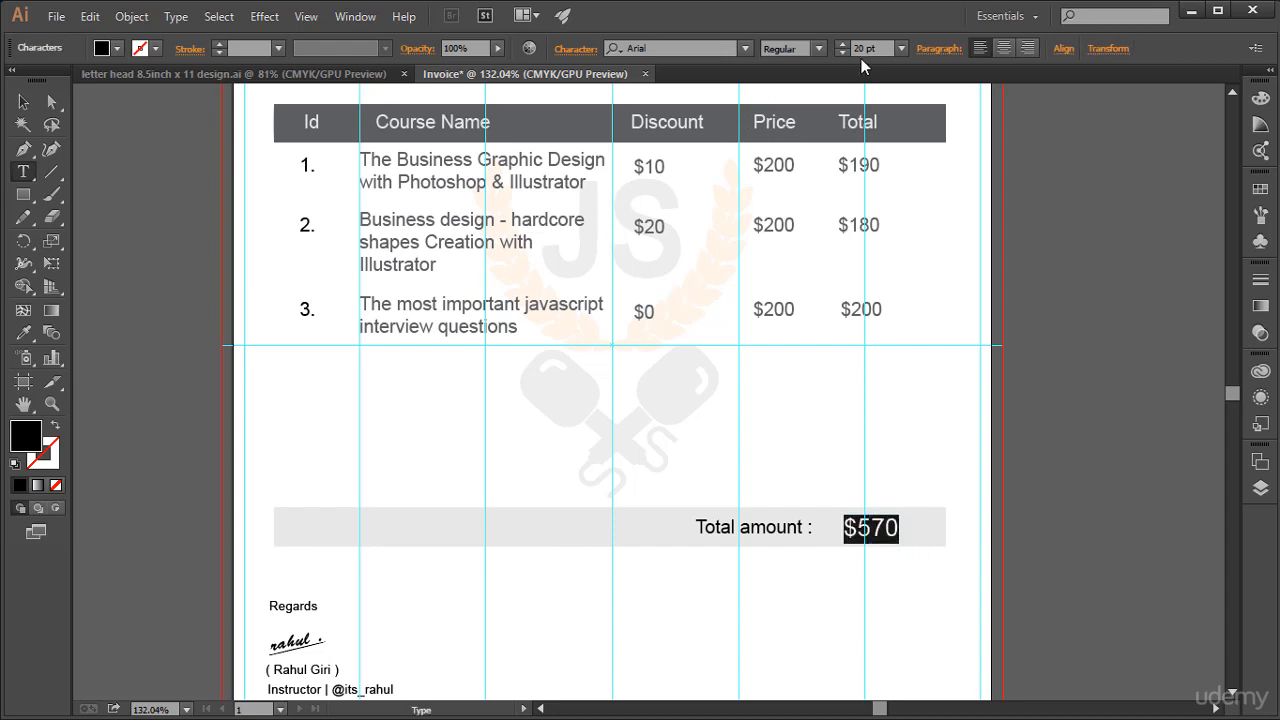
left_click(840, 54)
left_click(840, 54)
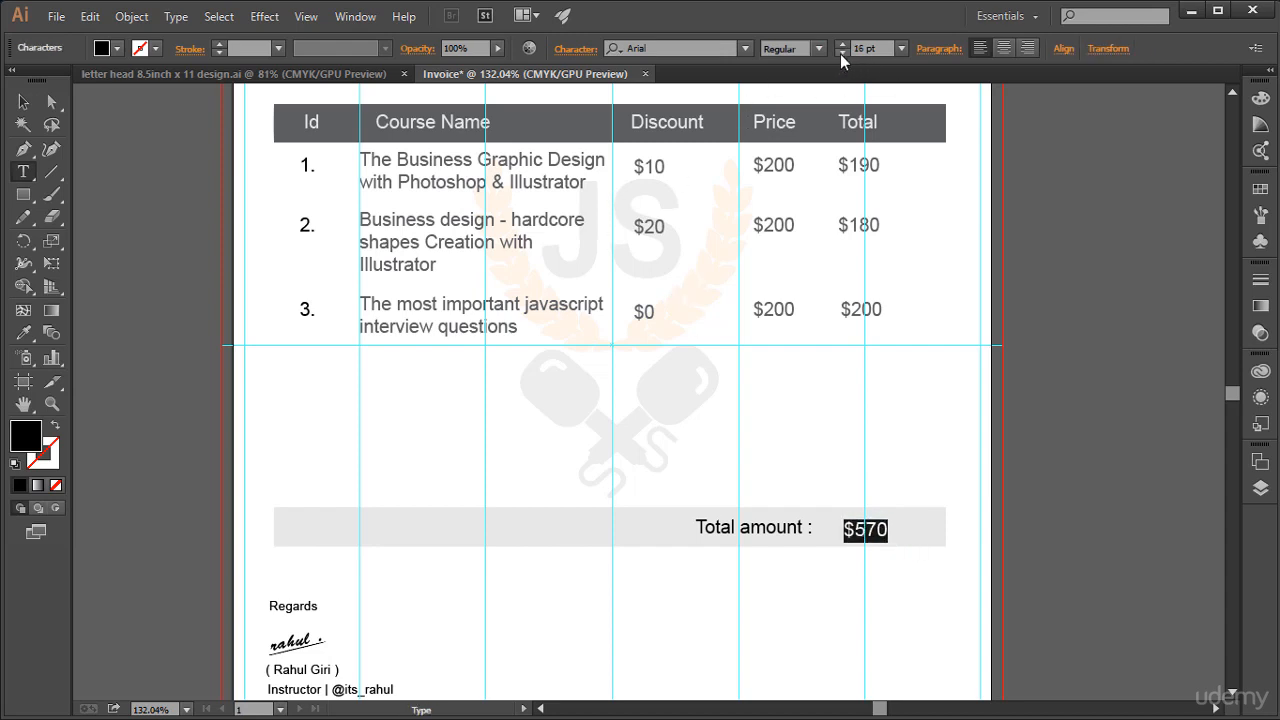
left_click(840, 54)
left_click(819, 49)
left_click(823, 192)
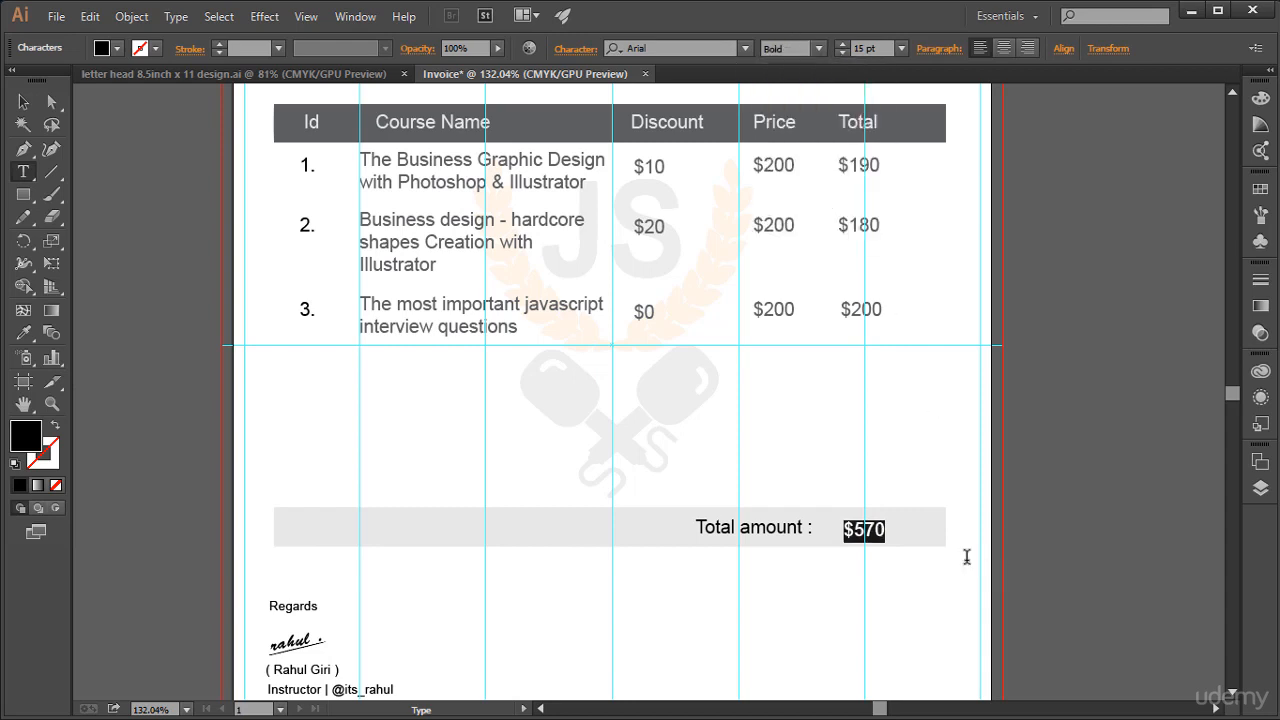
key("Escape")
left_click(23, 101)
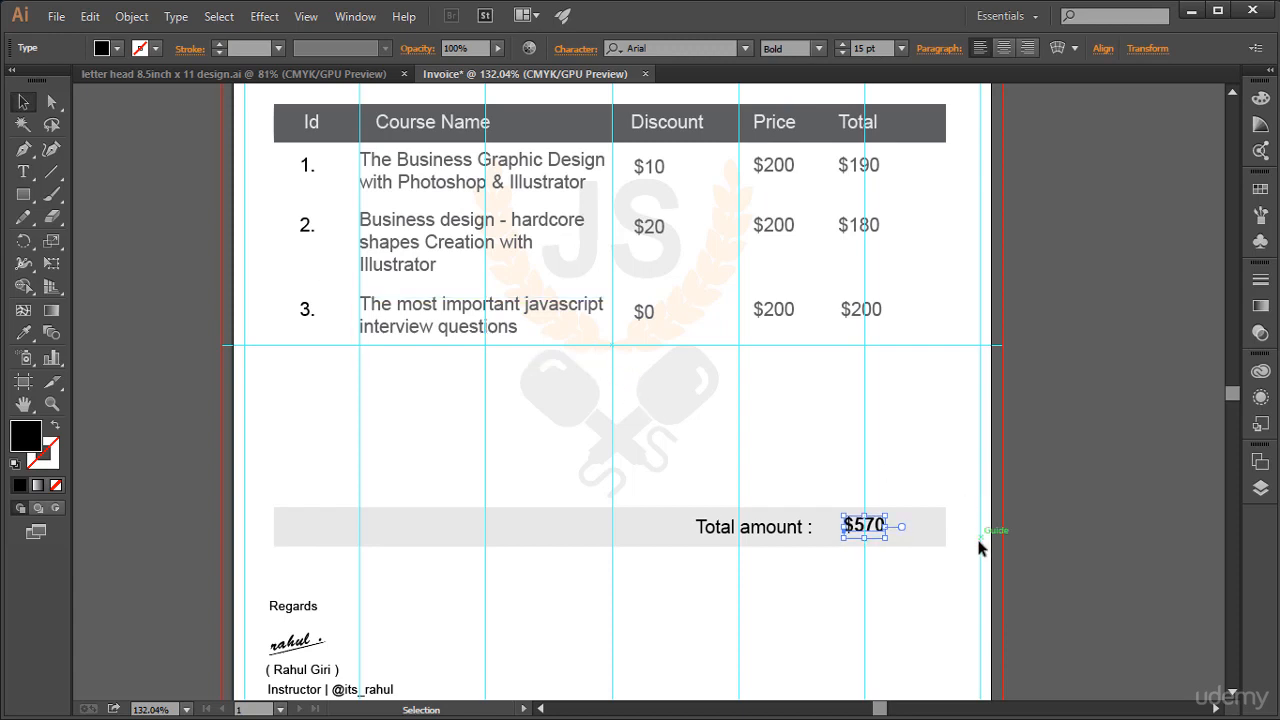
Step: Fine-tune the bold "$570" downward to line up with the "Total amount :" label
key("Down")
left_click(1013, 594)
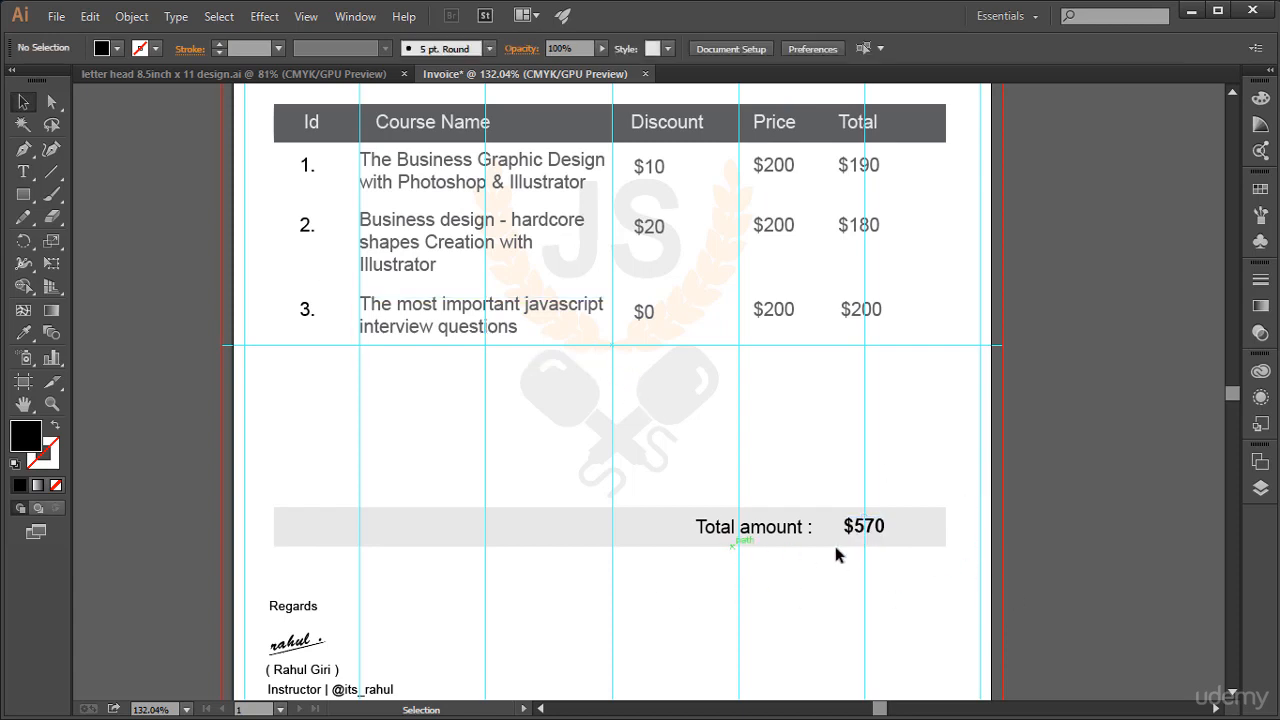
left_click(864, 526)
key("Down")
left_click(906, 560)
Step: Shift the "Total amount :" label horizontally until it sits close beside "$570"
left_click(750, 527)
key("Right")
key("Right")
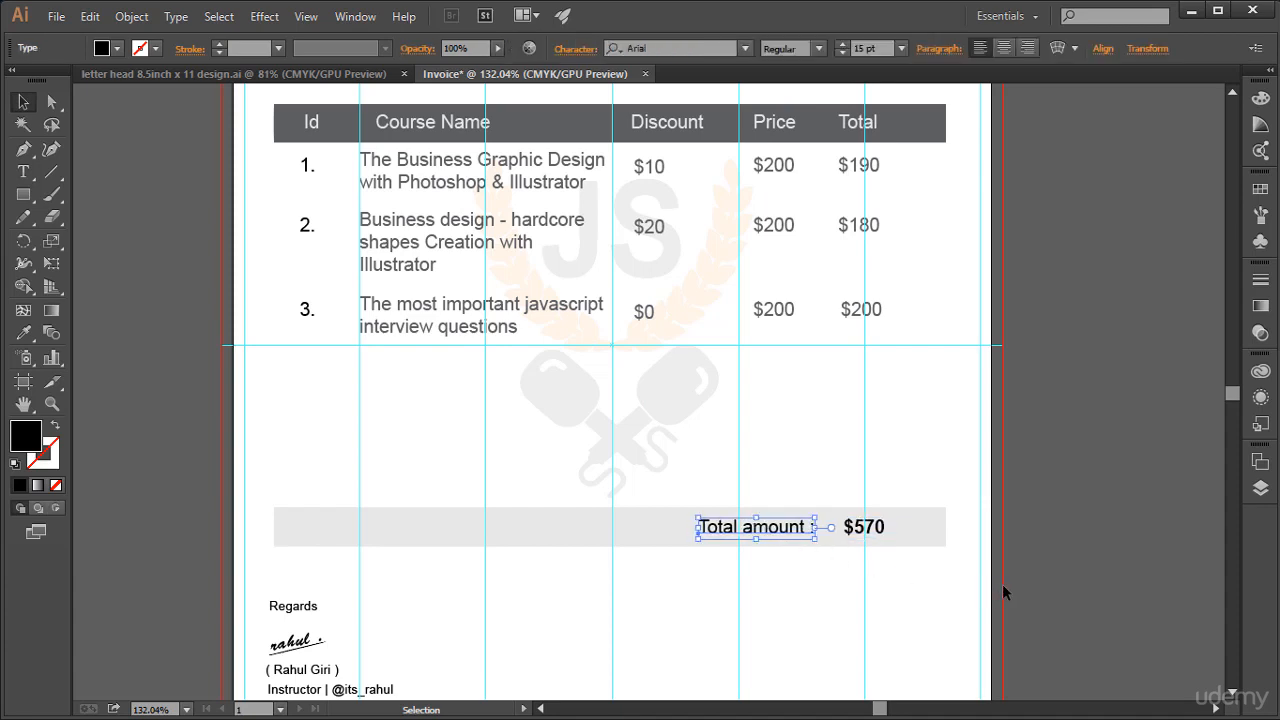
key("Right")
key("Right")
key("Right")
key("Right")
left_click(977, 596)
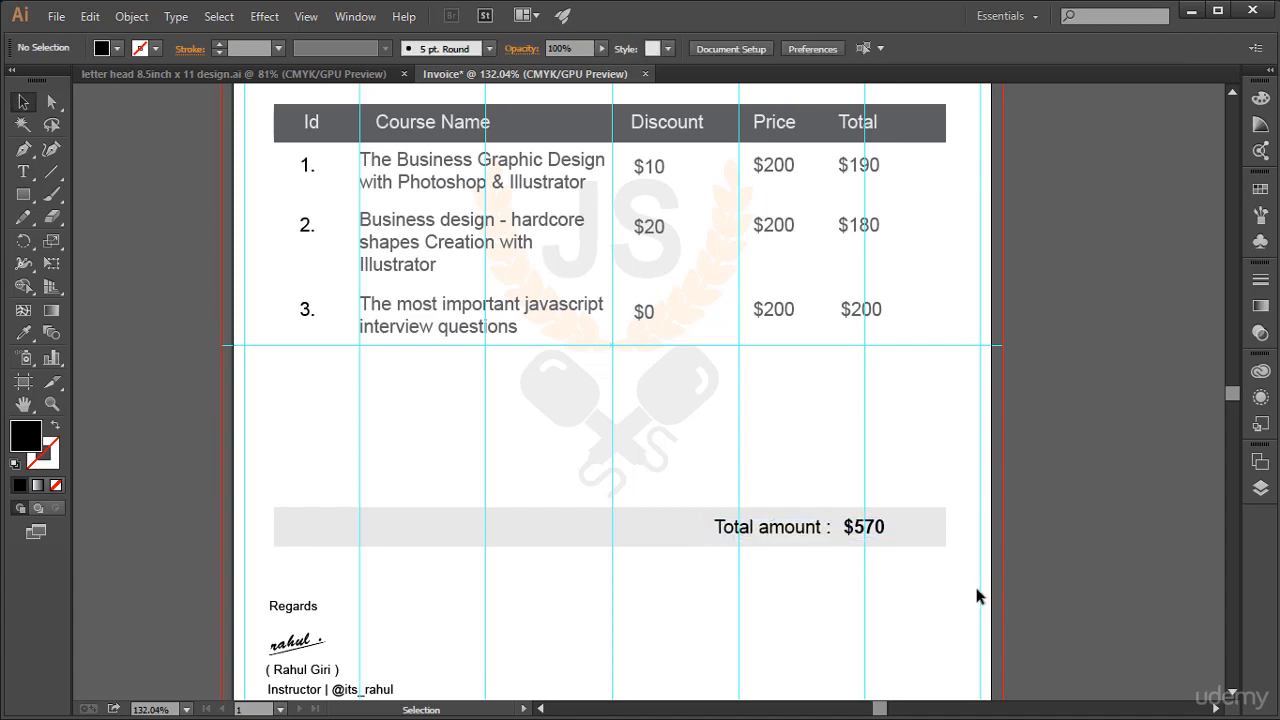
scroll(977, 596, "down", 1)
scroll(978, 595, "up", 2)
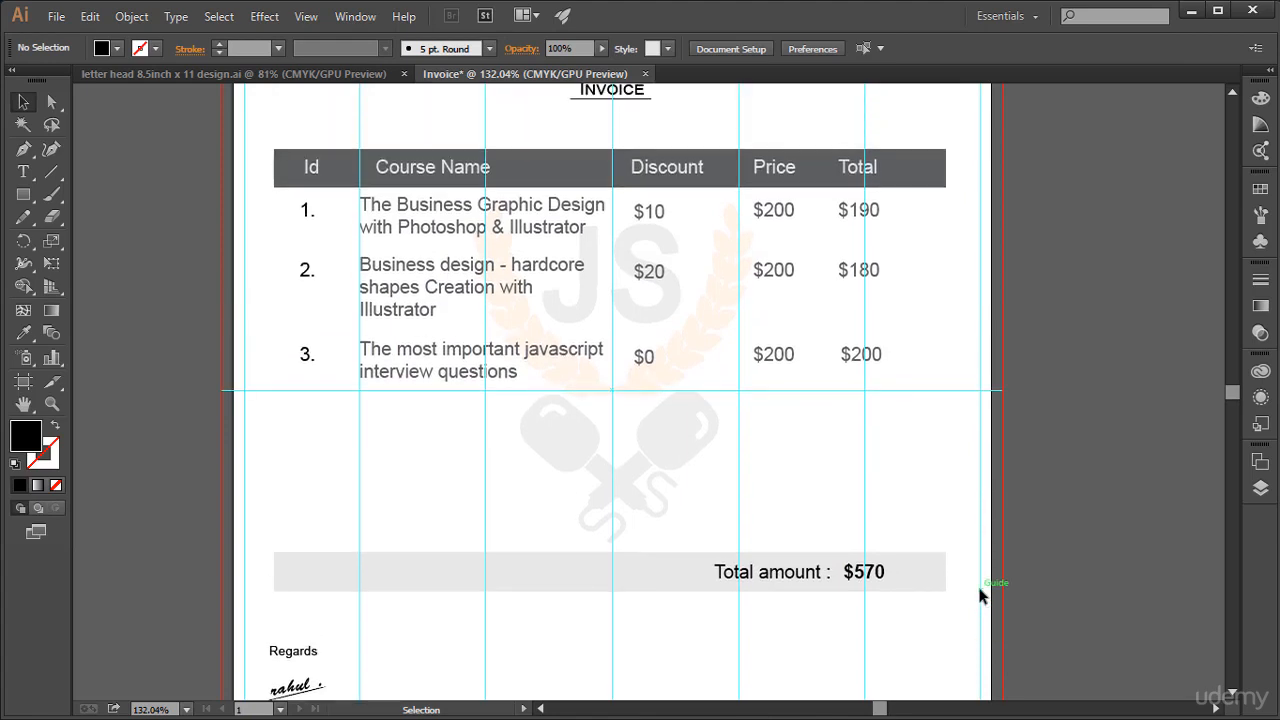
Step: Fit the whole invoice page in view and hide the guides
key("ctrl+minus")
key("ctrl+minus")
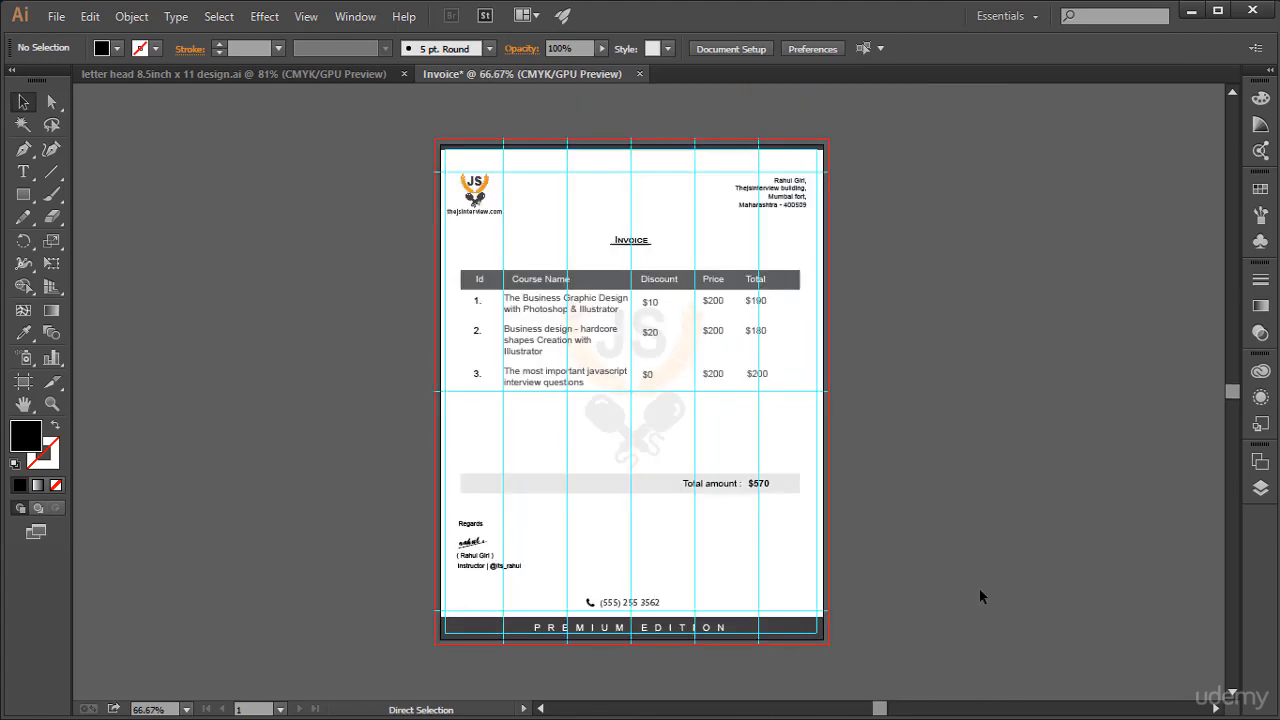
key("ctrl+0")
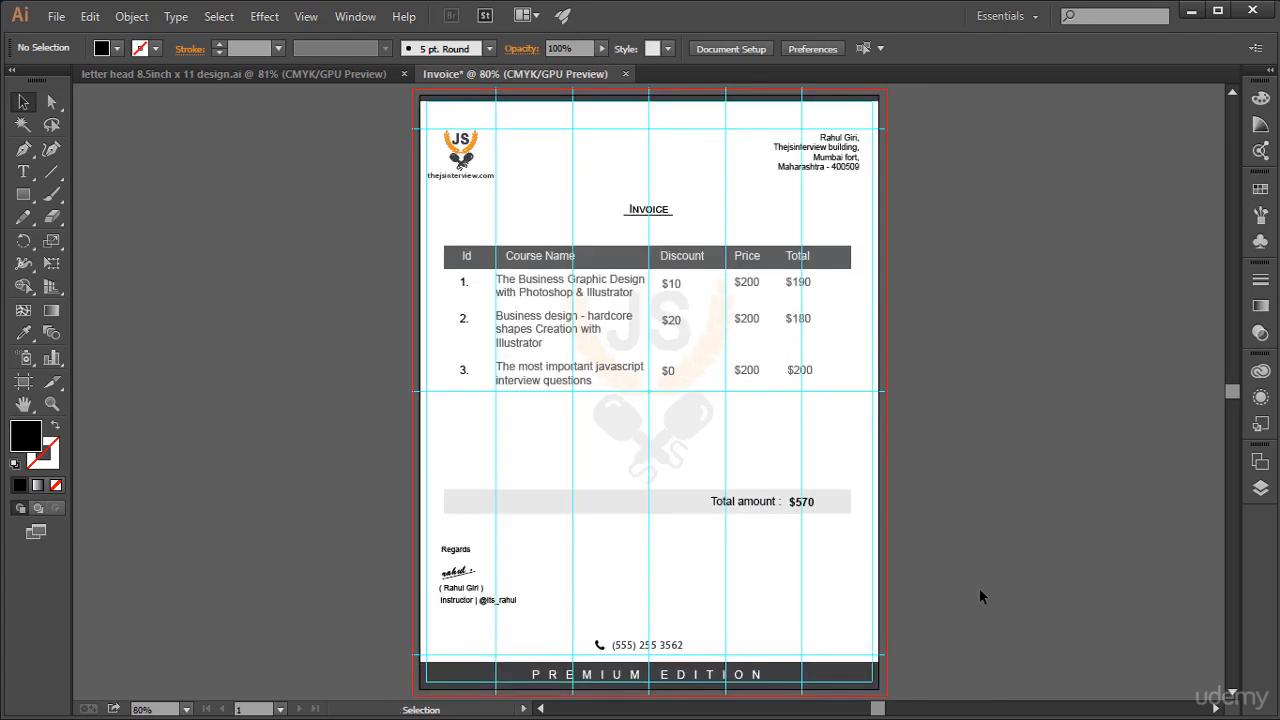
key("ctrl")
key("ctrl+semicolon")
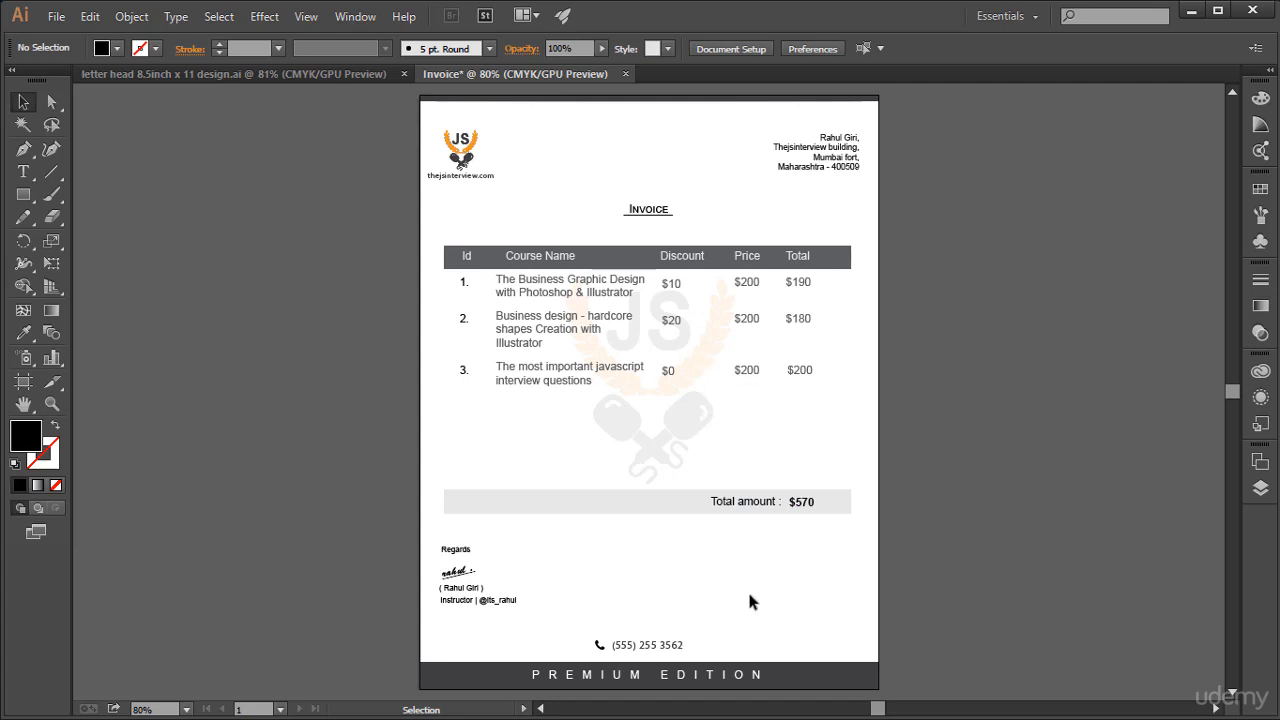
Step: Open the stamp.ai file from the Buisness Card folder
left_click(56, 16)
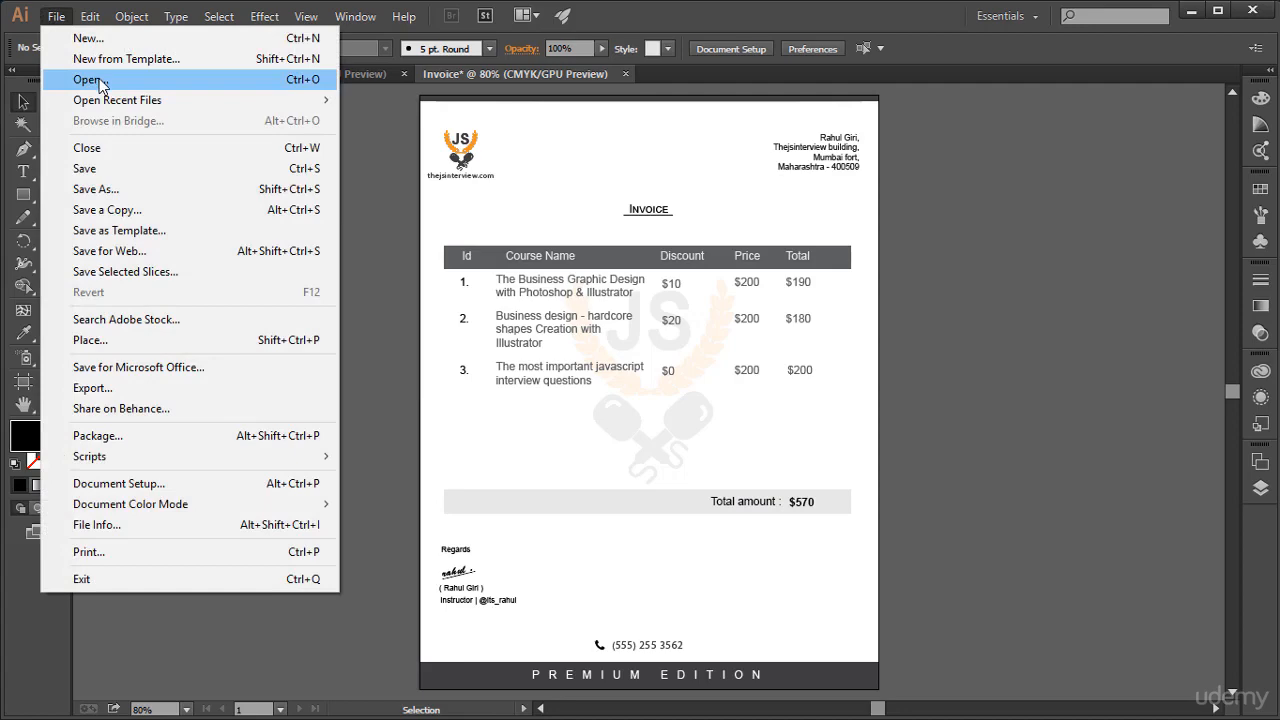
left_click(100, 82)
left_click(188, 45)
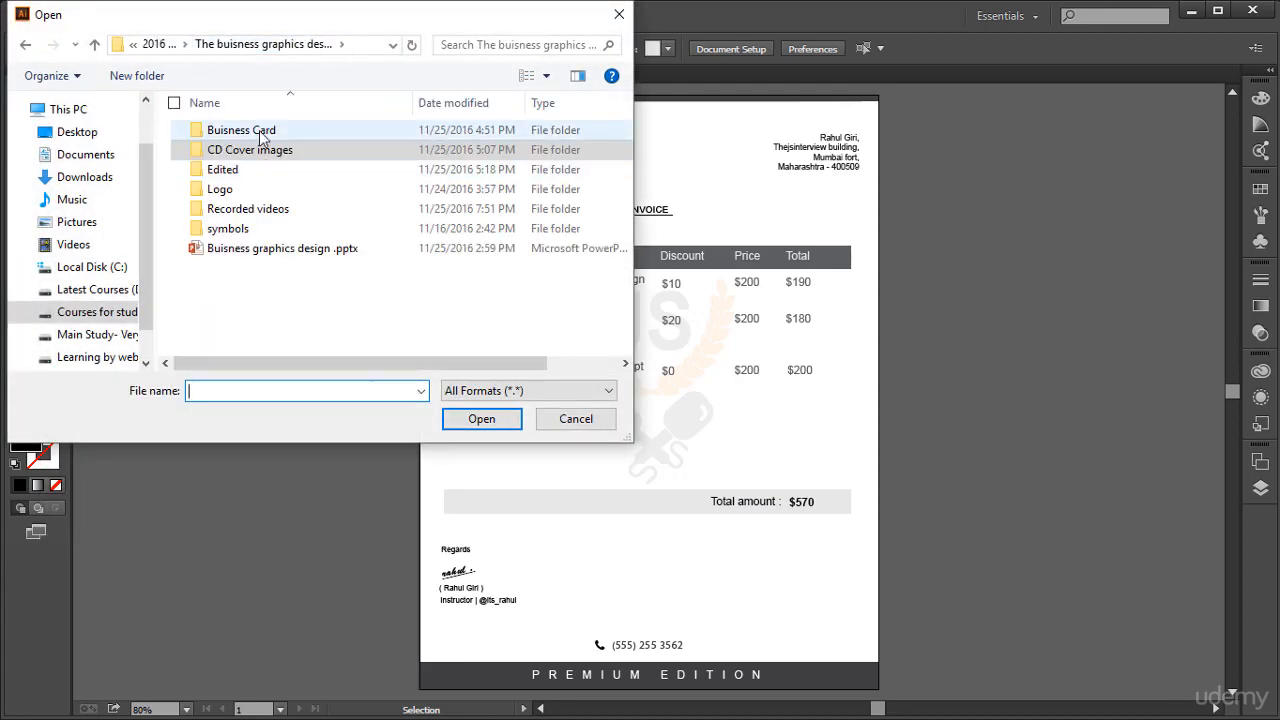
left_click(260, 137)
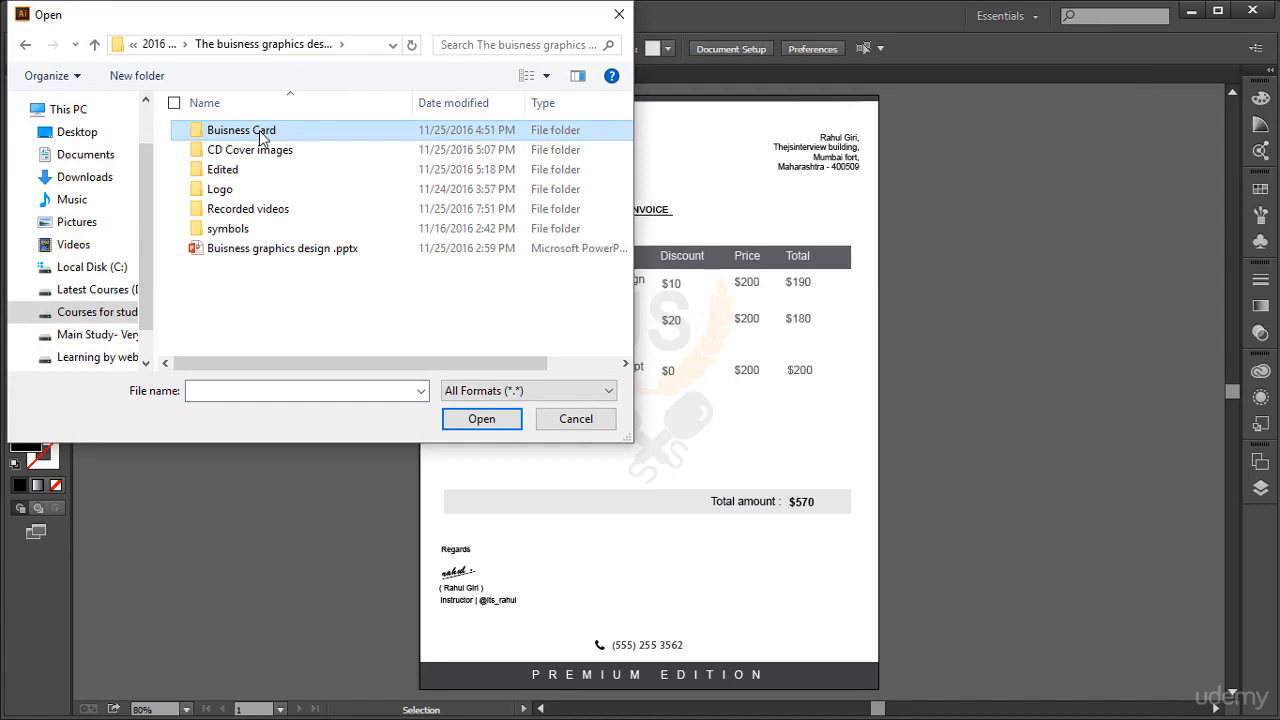
double_click(260, 137)
scroll(312, 230, "down", 1)
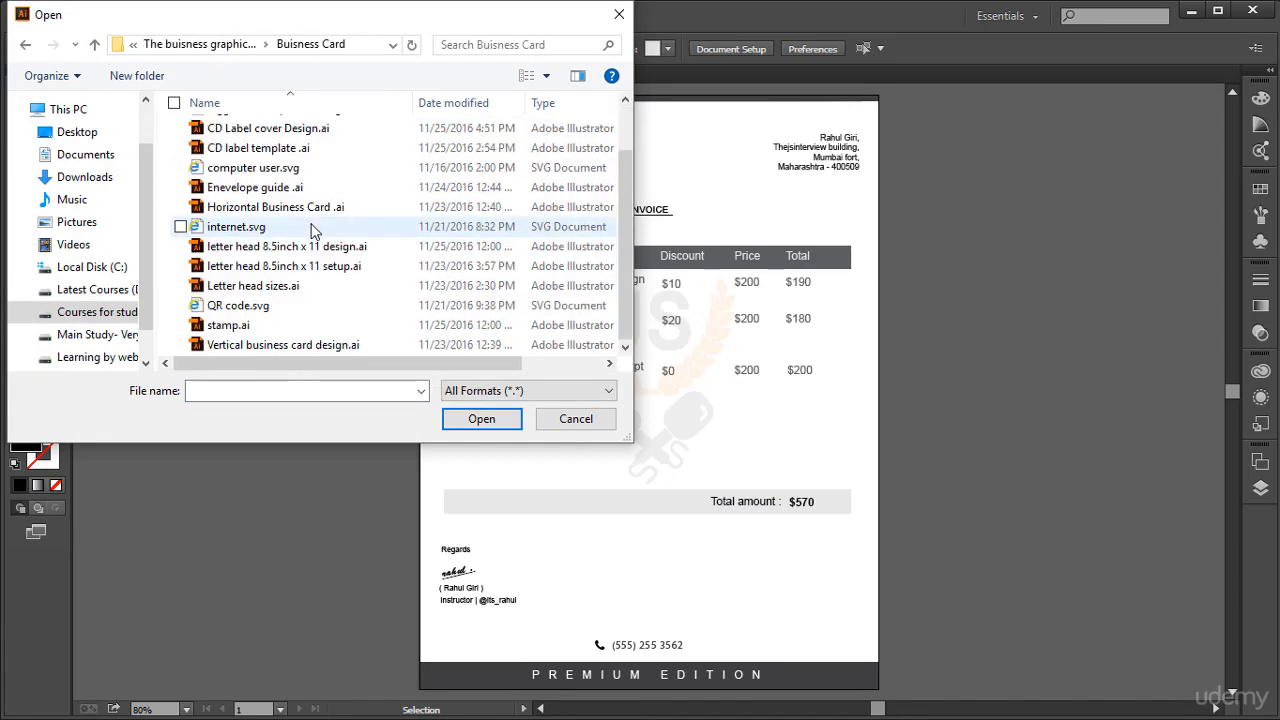
double_click(287, 326)
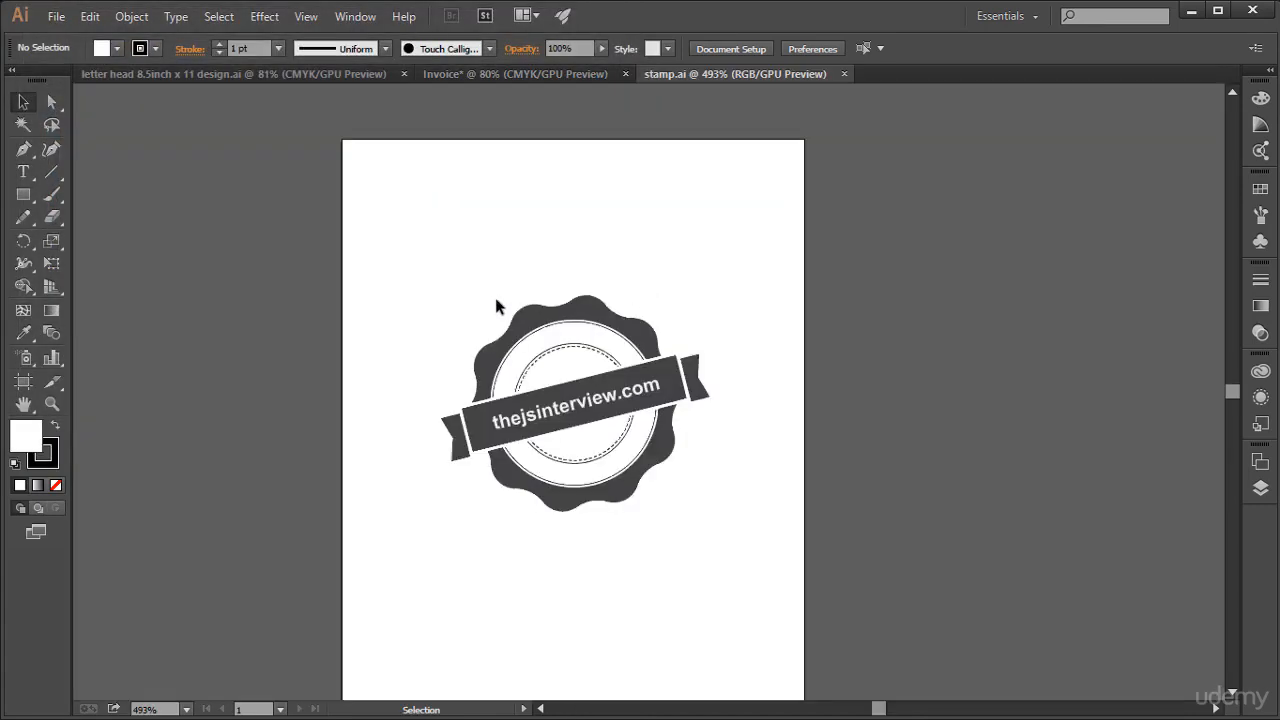
Step: Bring the whole stamp artwork into the invoice with merged swatches and place it, slightly enlarged, below the total amount bar
left_click_drag(423, 251, 674, 545)
left_click_drag(548, 310, 705, 436)
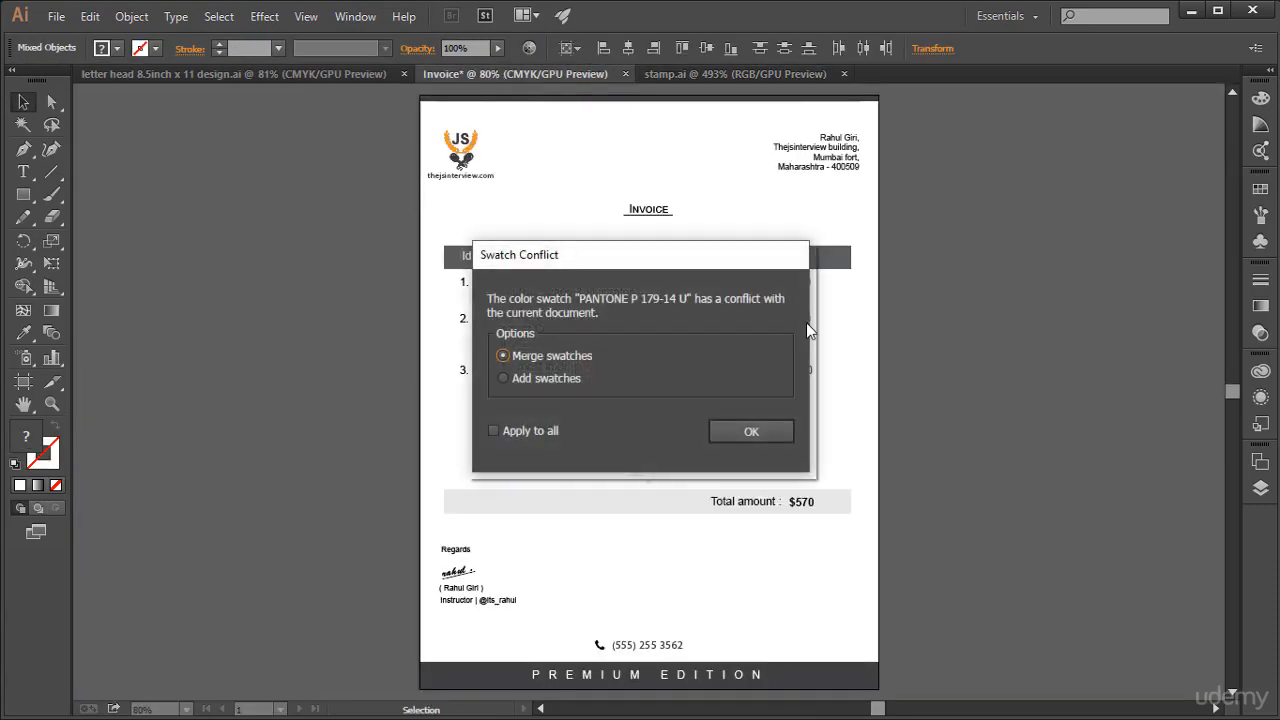
left_click(745, 430)
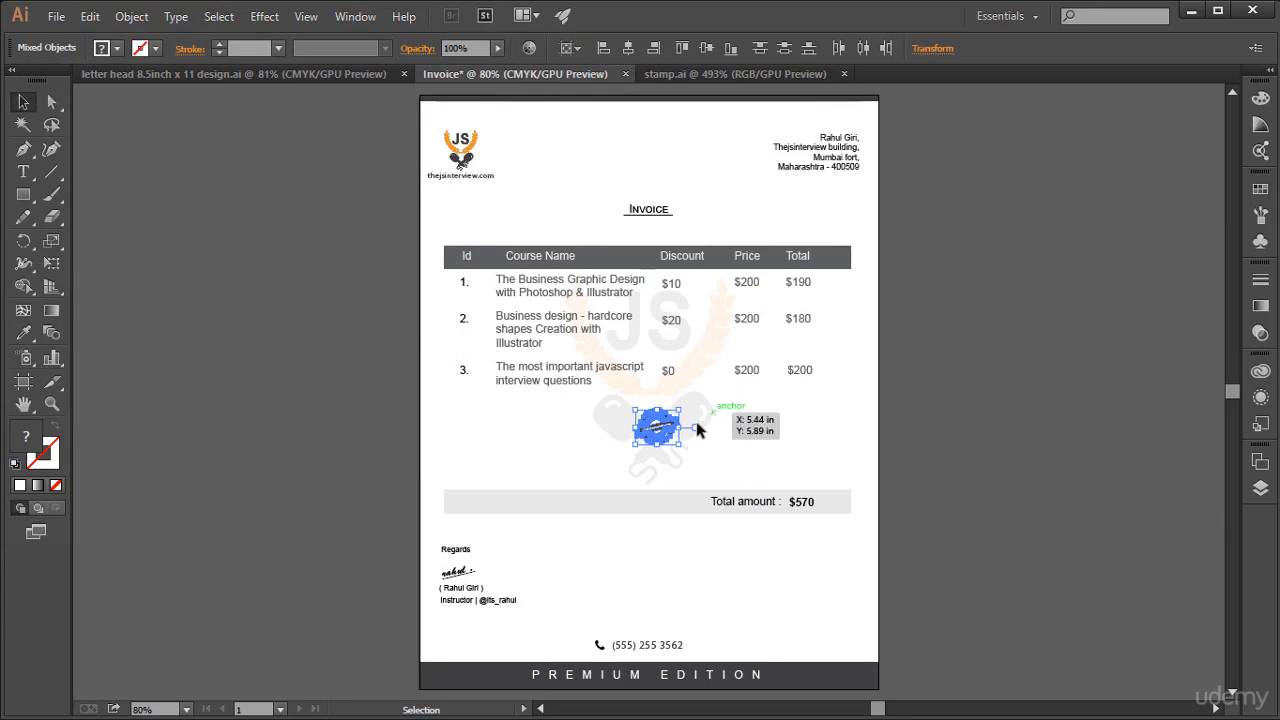
mouse_move(660, 431)
left_mouse_down()
mouse_move(760, 568)
mouse_move(800, 572)
mouse_move(786, 580)
left_mouse_up()
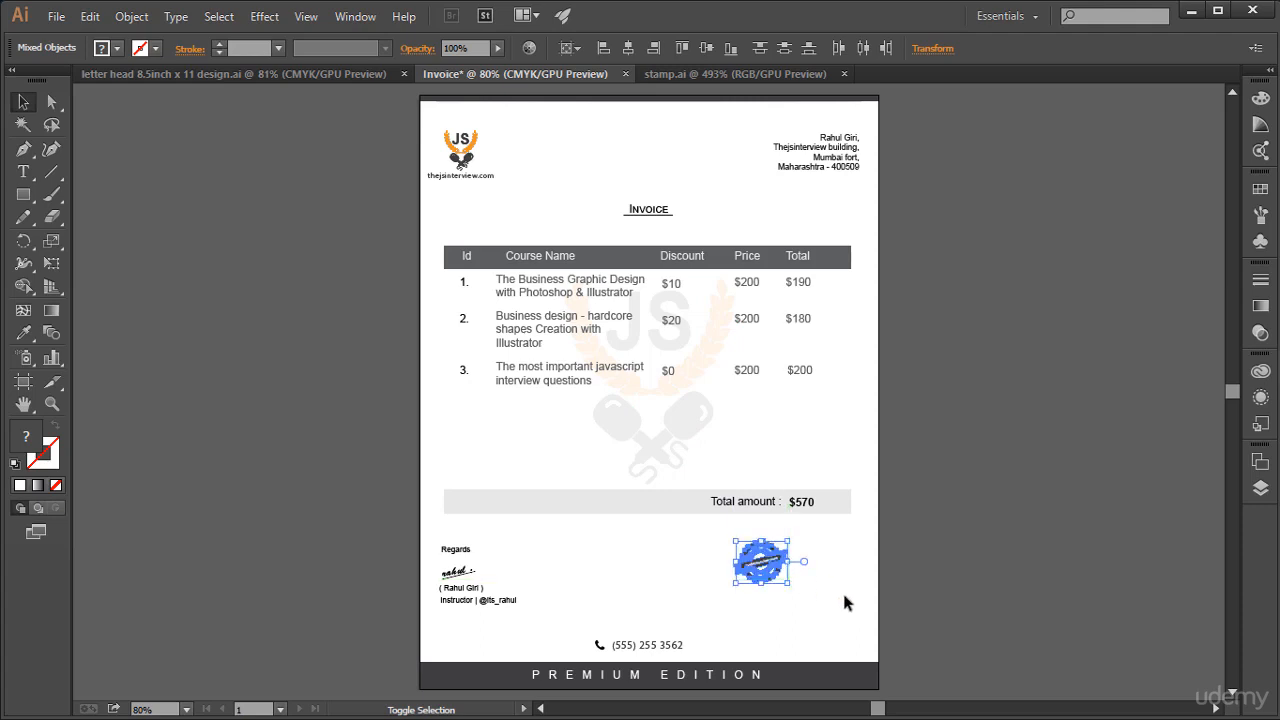
left_click(1000, 466)
Step: Nudge the stamp down and slightly to the right until it sits level with the signature block, and deselect it
left_click(768, 578)
key("Down")
key("Down")
key("Down")
key("Down")
key("Down")
key("Down")
key("Down")
key("Down")
key("Down")
key("Down")
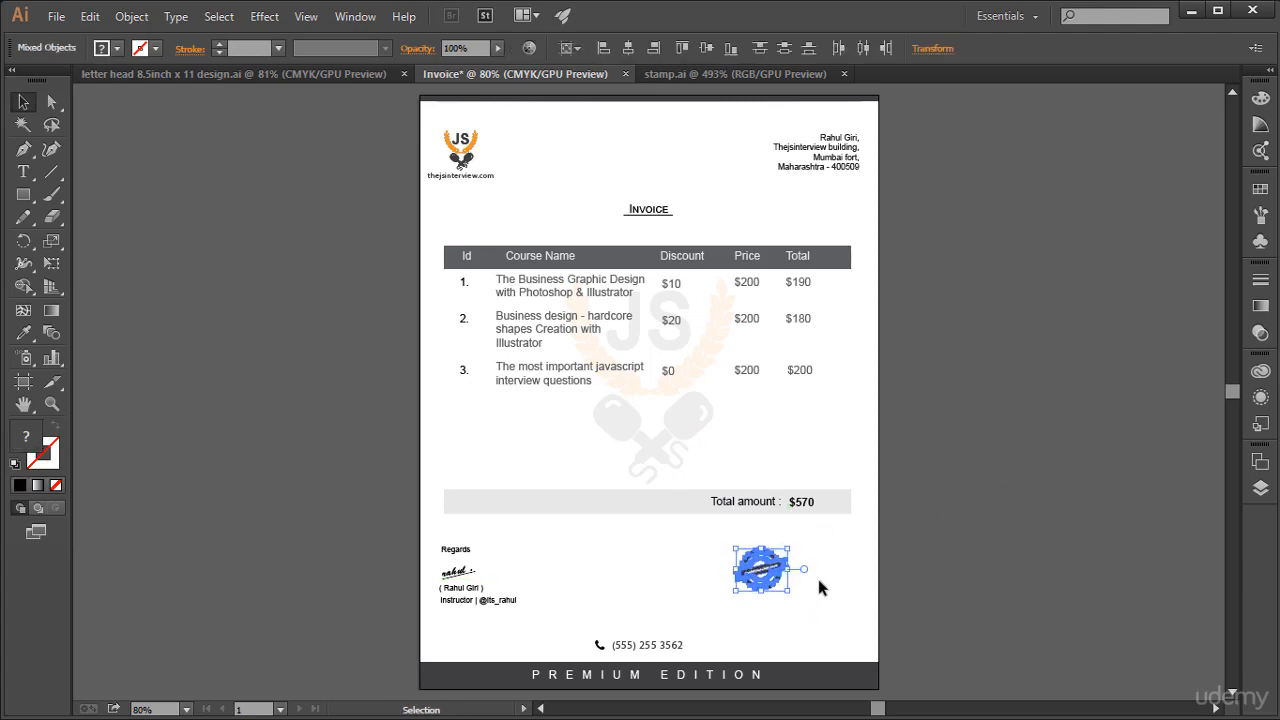
key("Right")
key("Right")
key("Right")
key("Right")
key("Right")
key("Right")
key("Right")
key("Down")
key("Down")
key("Down")
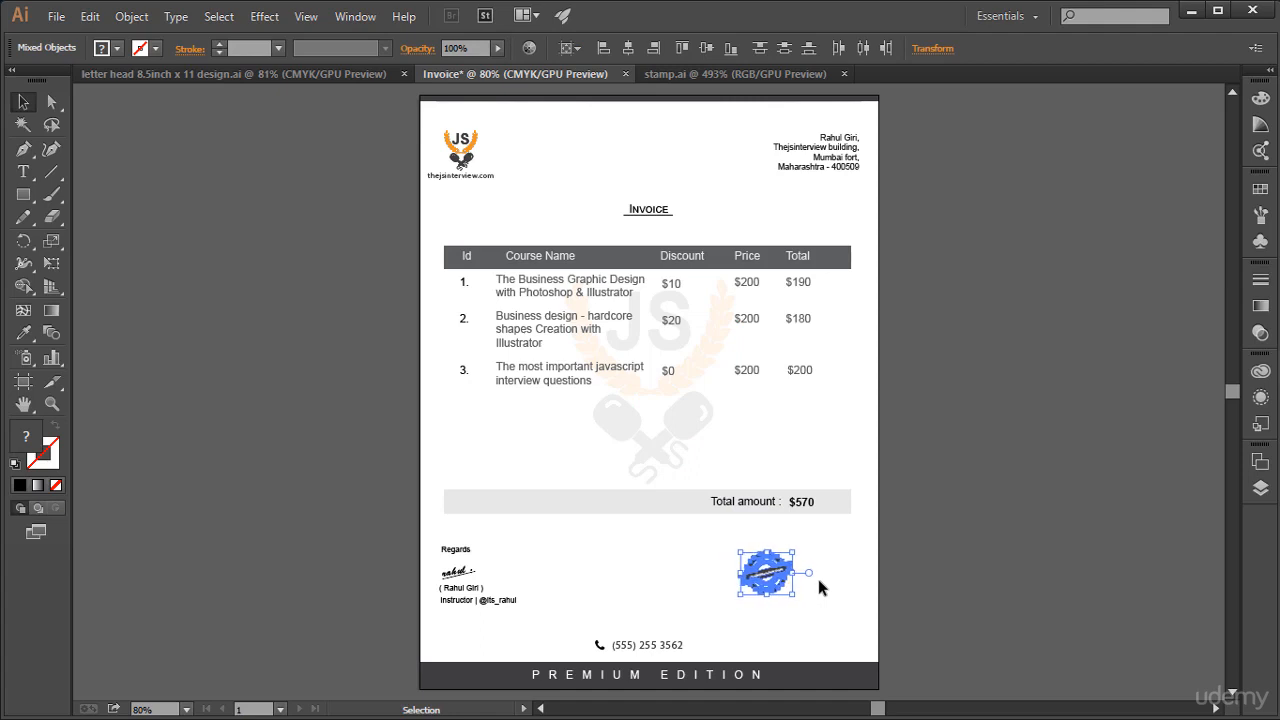
key("Down")
key("Down")
key("Down")
key("Down")
key("Down")
key("Down")
key("Down")
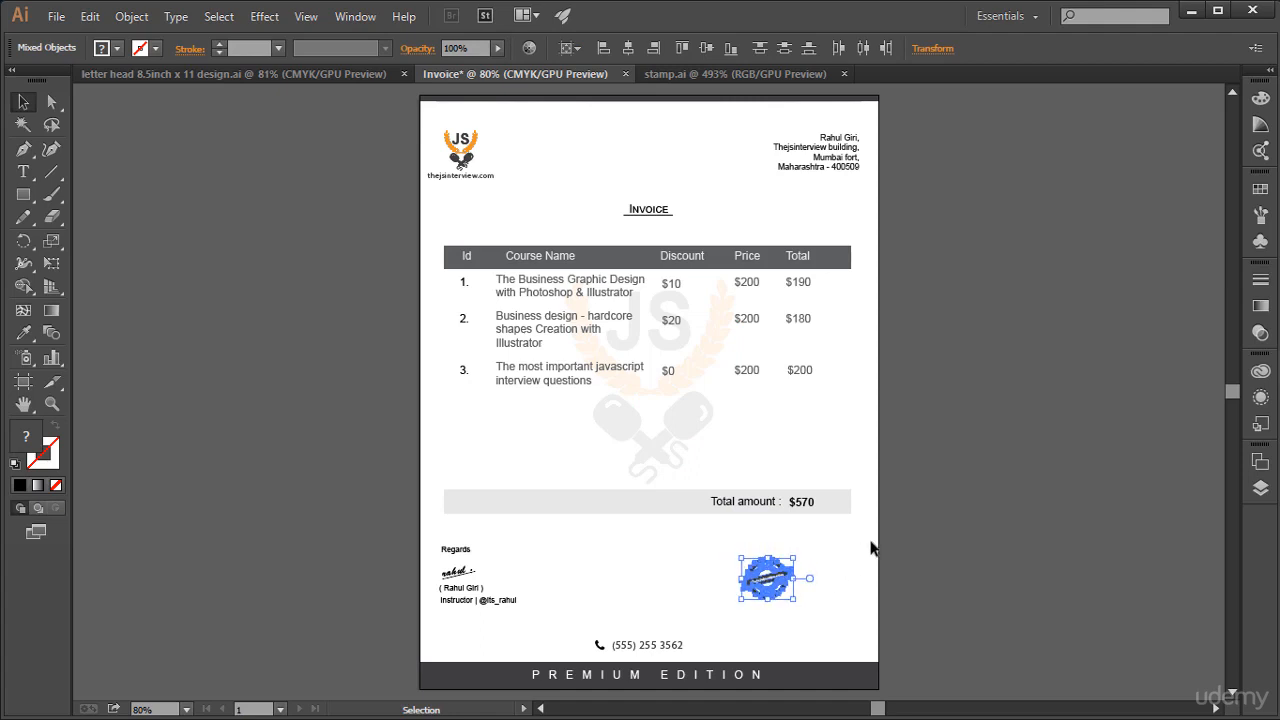
left_click(947, 489)
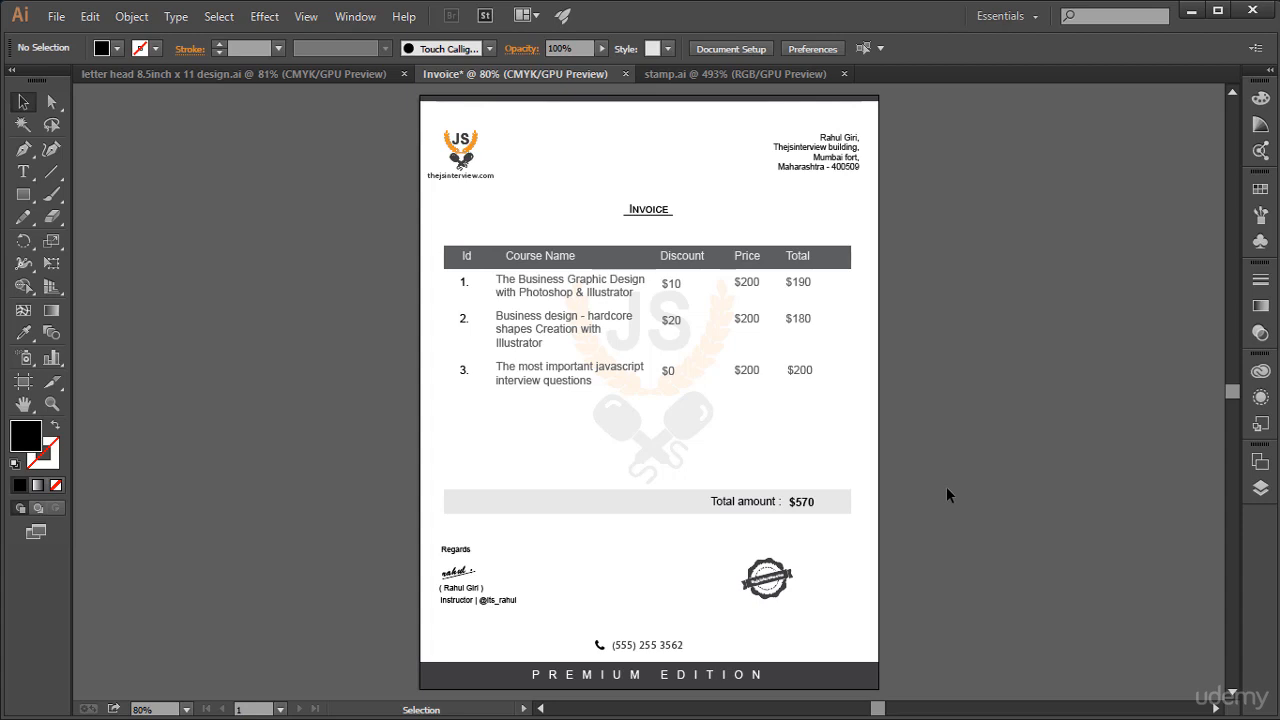